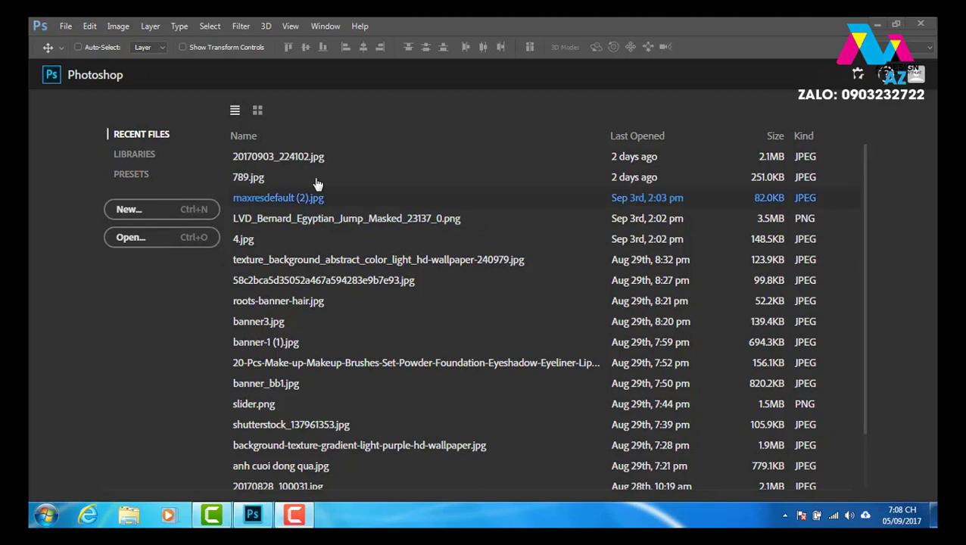
# - Create a new blank white document 1200 × 1200 pixels
pyautogui.hotkey('ctrl', 'n')
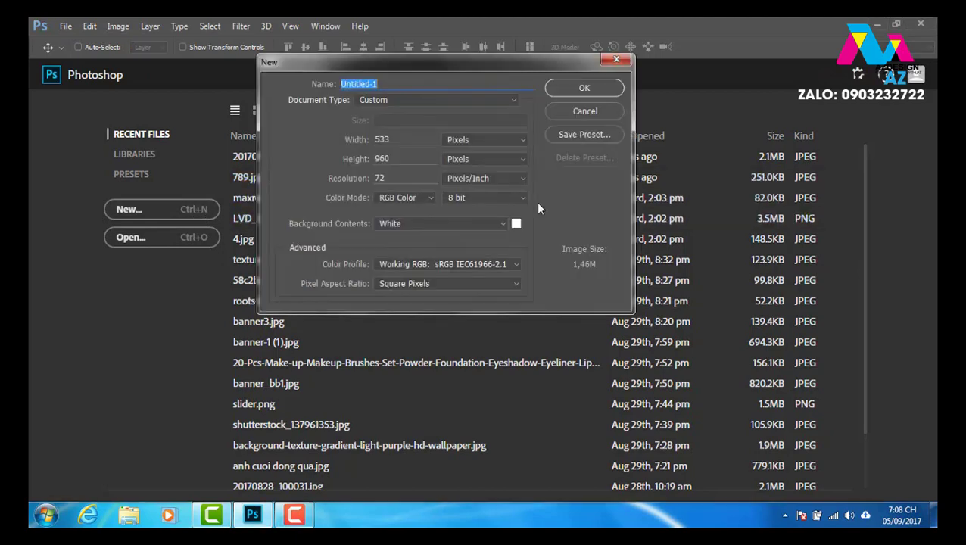
pyautogui.press('Tab')
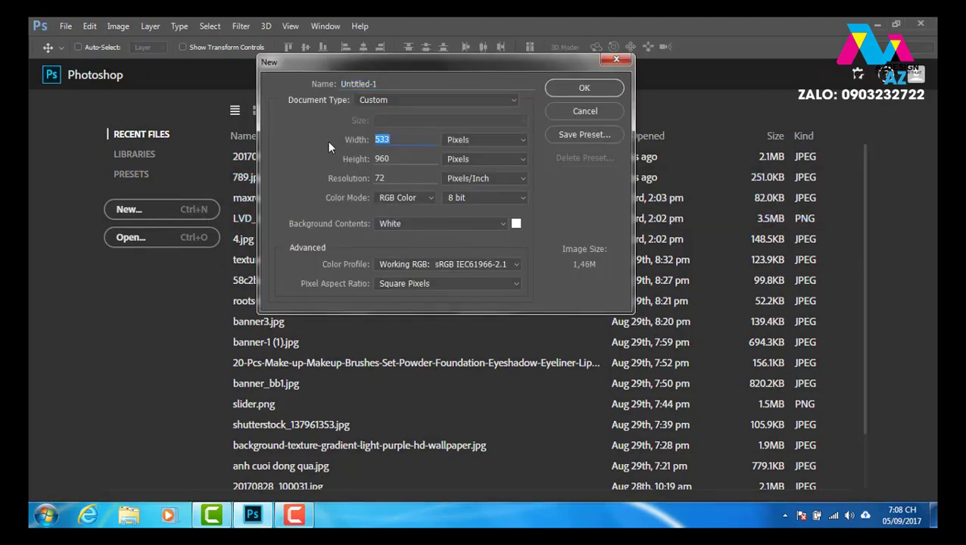
pyautogui.write('1200')
pyautogui.press('Tab')
pyautogui.write('1')
pyautogui.write('200')
pyautogui.click(596, 89)
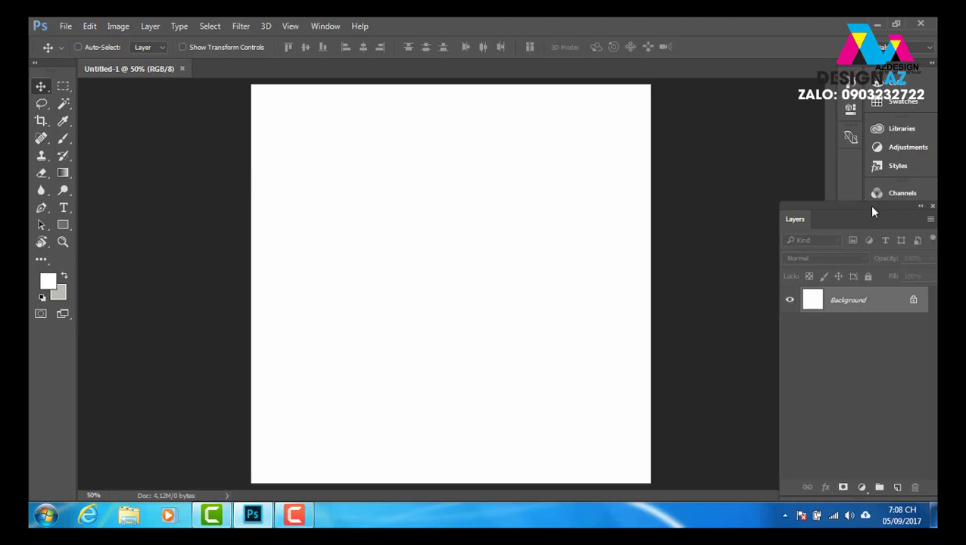
# - Dock the floating Layers panel on the right and choose the Rectangular Marquee Tool
pyautogui.moveTo(873, 211); pyautogui.dragTo(826, 166)
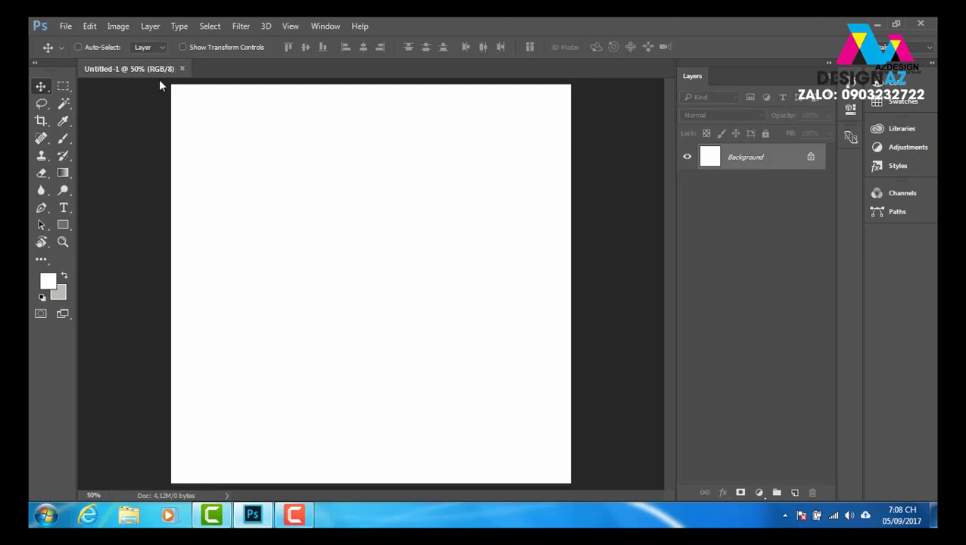
pyautogui.click(63, 90)
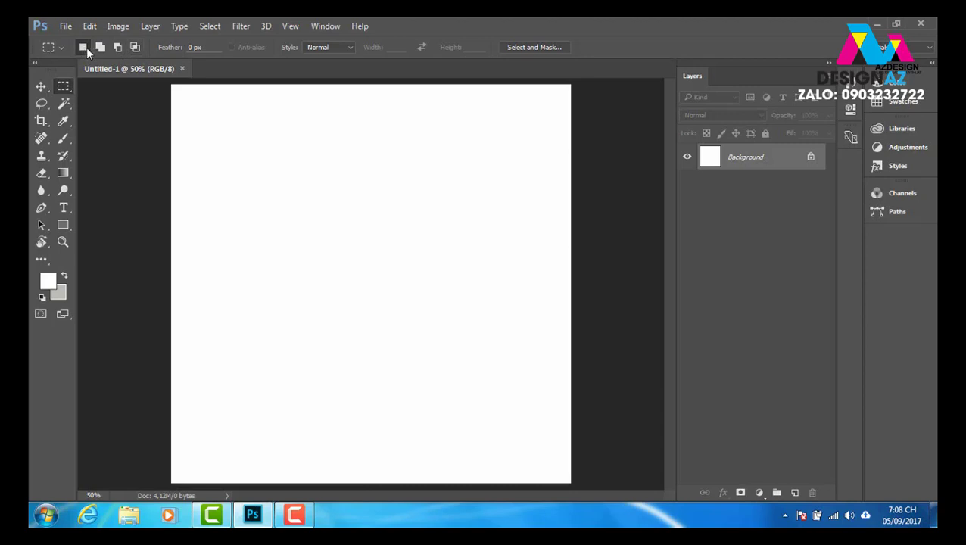
pyautogui.moveTo(264, 156)
pyautogui.mouseDown()
pyautogui.moveTo(376, 252)
pyautogui.moveTo(368, 258)
pyautogui.mouseUp()
pyautogui.moveTo(308, 217)
pyautogui.mouseDown()
pyautogui.moveTo(442, 322)
pyautogui.moveTo(386, 280)
pyautogui.moveTo(419, 315)
pyautogui.mouseUp()
pyautogui.moveTo(447, 195); pyautogui.dragTo(377, 257)
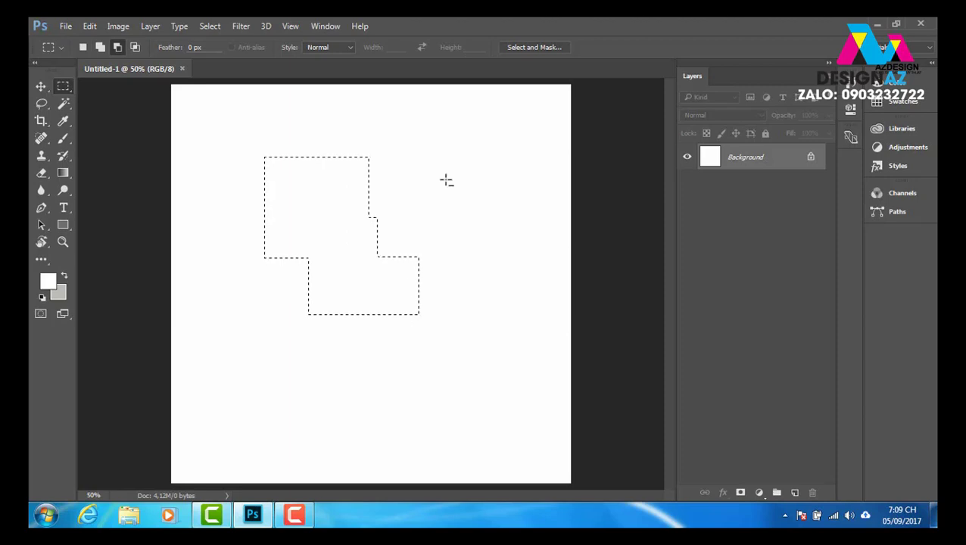
pyautogui.press('alt')
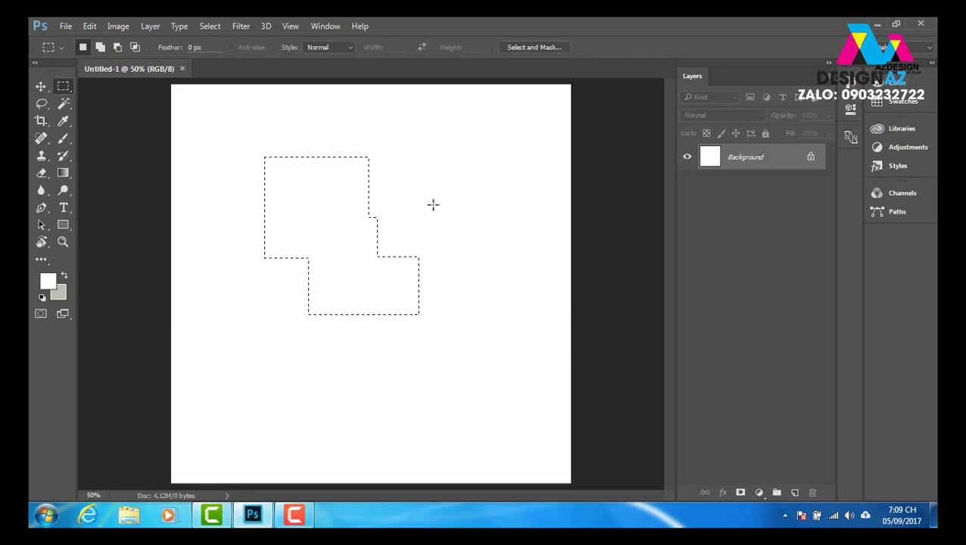
pyautogui.press('alt')
pyautogui.moveTo(423, 245); pyautogui.dragTo(371, 299)
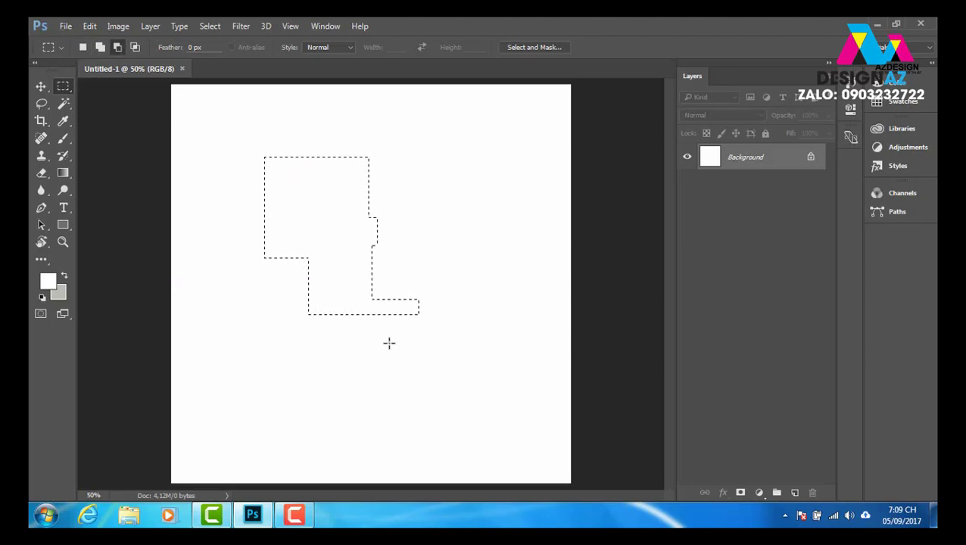
pyautogui.hotkey('shift', 'alt')
pyautogui.moveTo(422, 124); pyautogui.dragTo(337, 251)
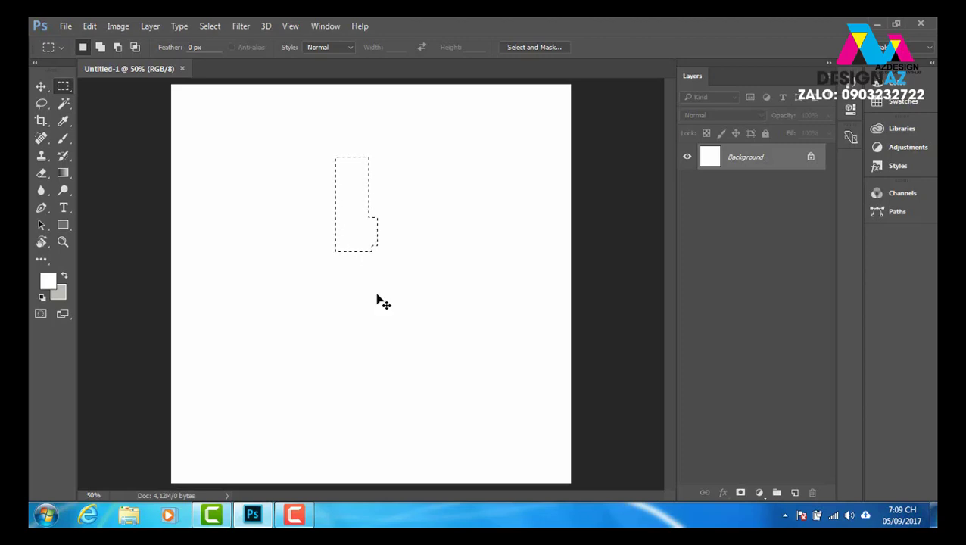
pyautogui.press('shift')
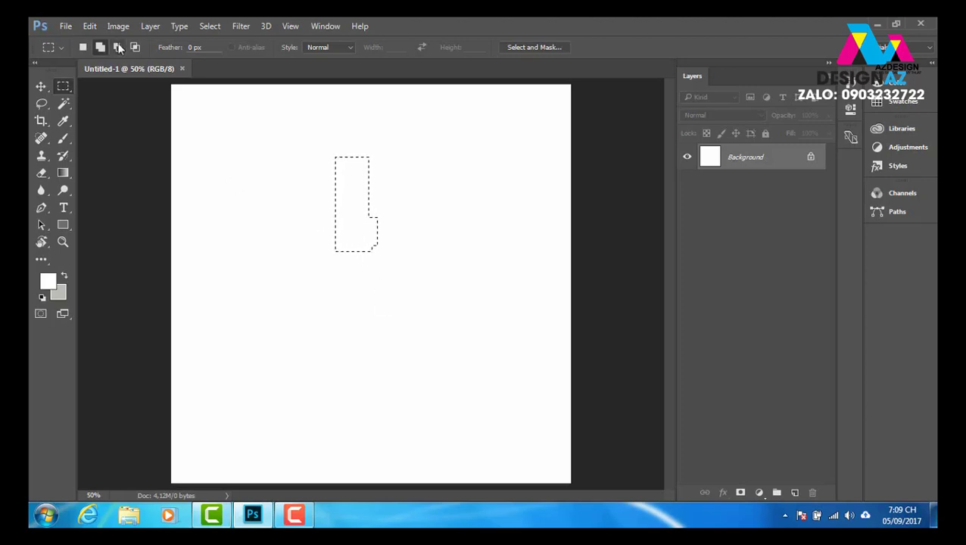
pyautogui.click(82, 46)
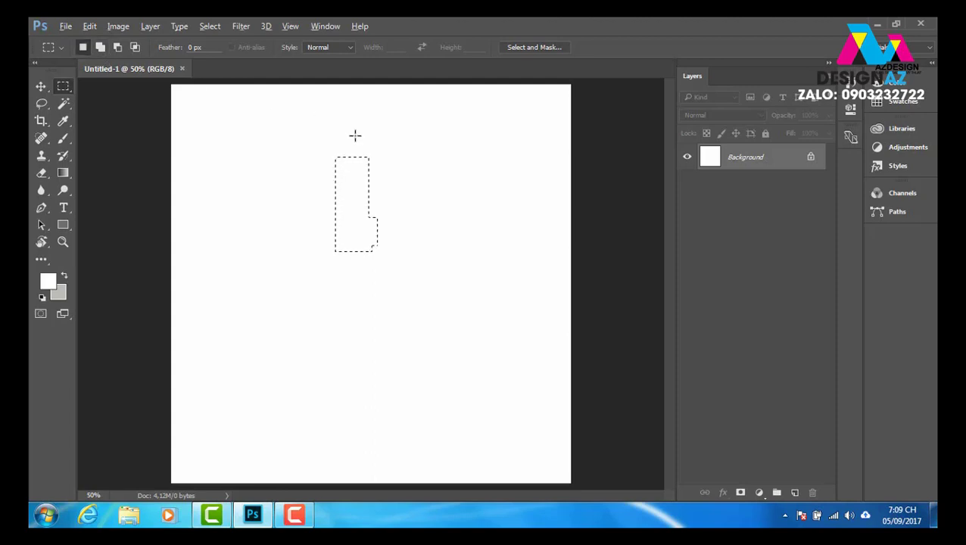
pyautogui.press('alt')
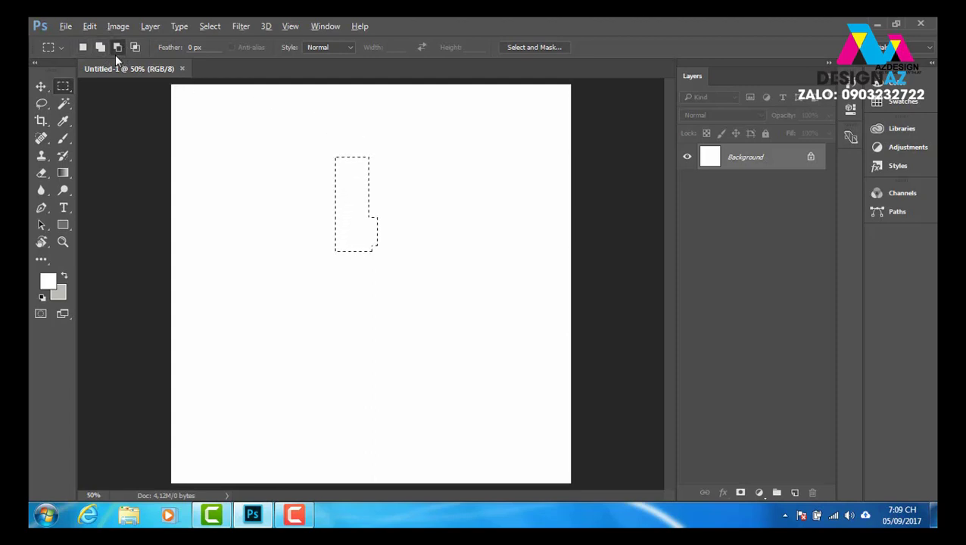
pyautogui.hotkey('shift', 'alt')
# - Draw a circular selection about 13.34 cm across with the Elliptical Marquee, then minimize Photoshop
pyautogui.rightClick(65, 88)
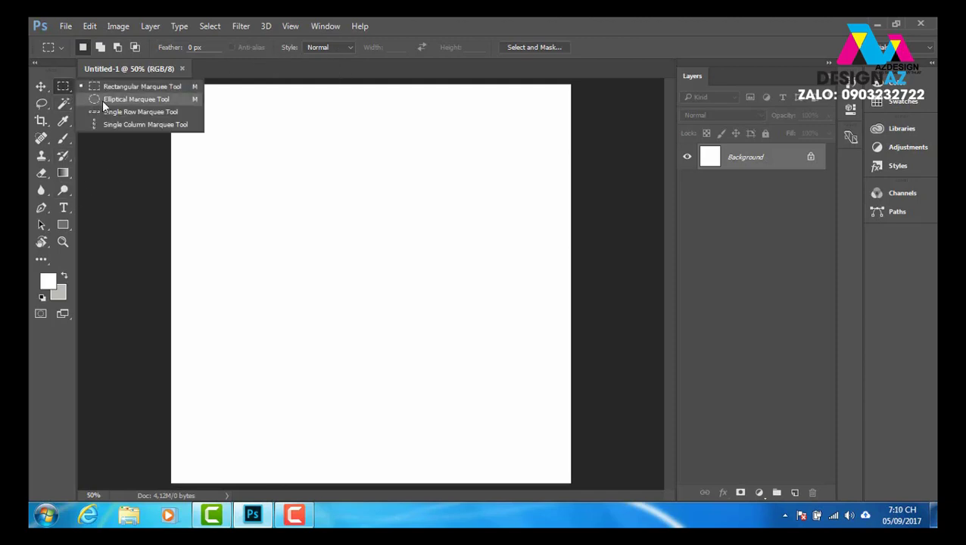
pyautogui.click(102, 100)
pyautogui.moveTo(276, 159)
pyautogui.mouseDown()
pyautogui.moveTo(376, 280)
pyautogui.moveTo(344, 286)
pyautogui.mouseUp()
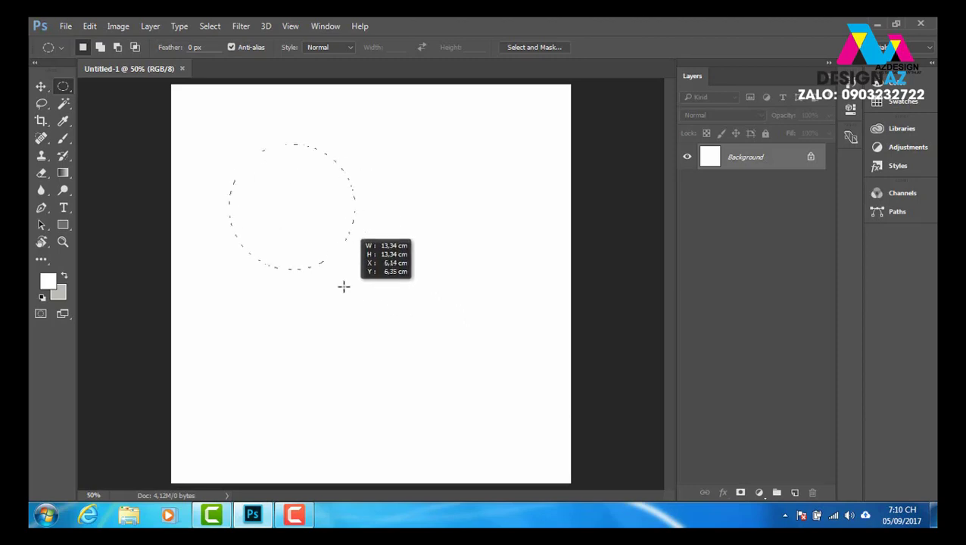
pyautogui.moveTo(344, 286)
pyautogui.mouseDown()
pyautogui.moveTo(403, 388)
pyautogui.moveTo(403, 353)
pyautogui.moveTo(336, 284)
pyautogui.moveTo(394, 364)
pyautogui.mouseUp()
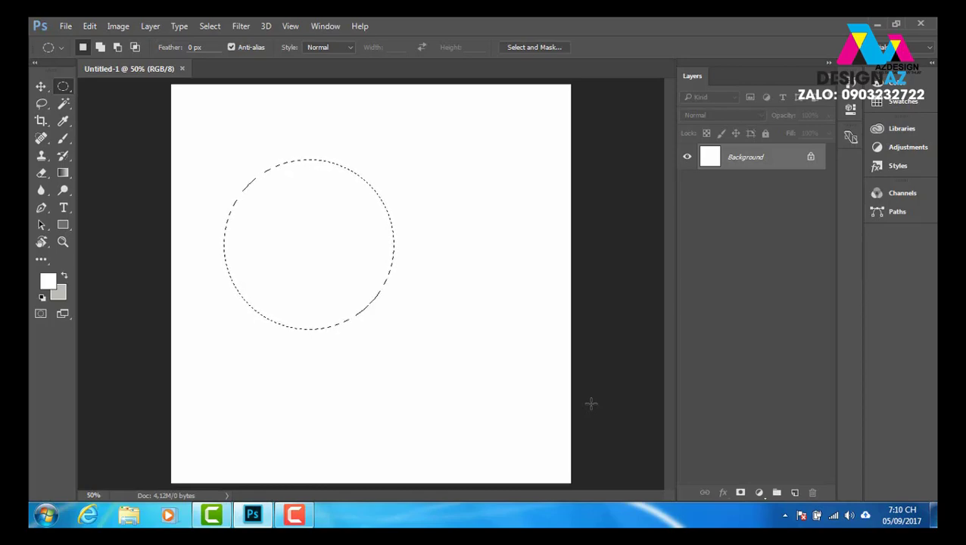
pyautogui.press('super+d')
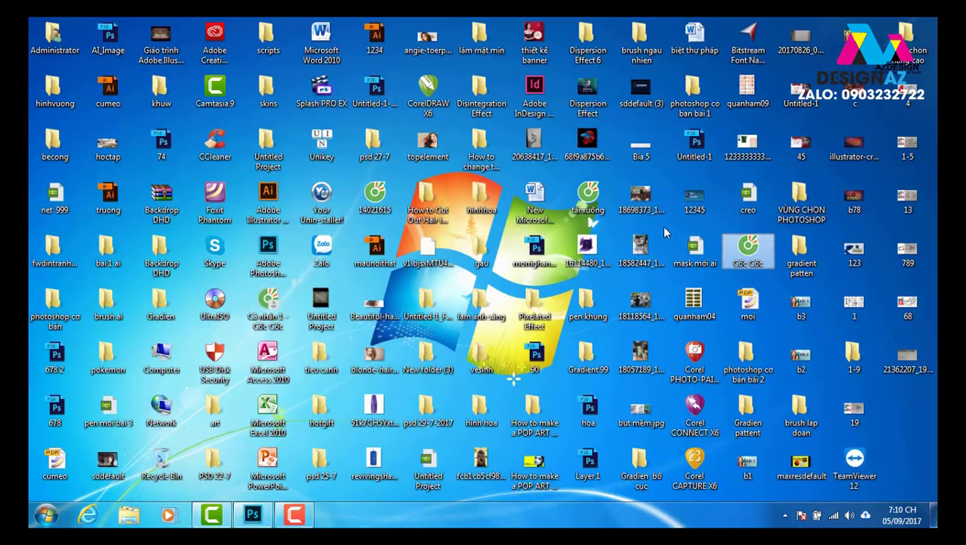
# - Launch Cốc Cốc, go to Google and search for 'trái đất'
pyautogui.doubleClick(756, 258)
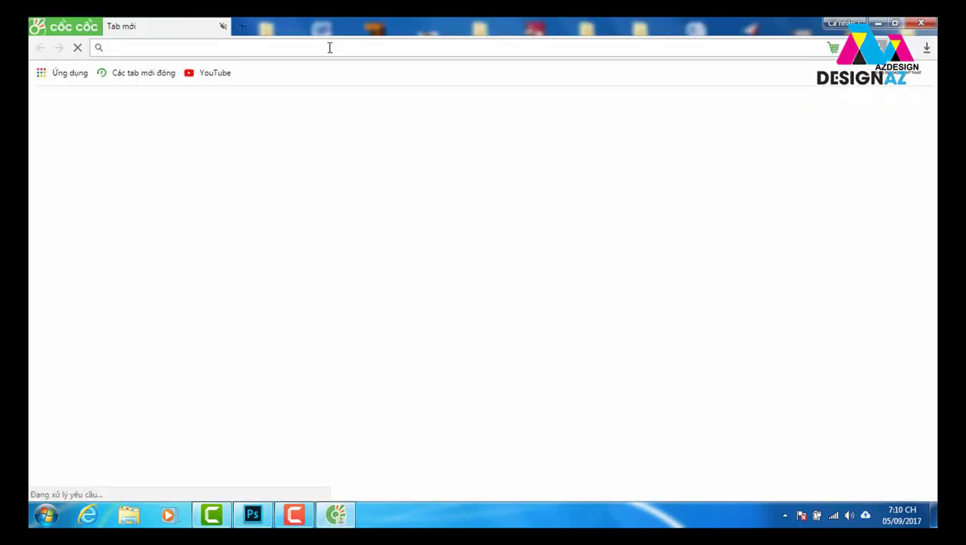
pyautogui.write('google.com')
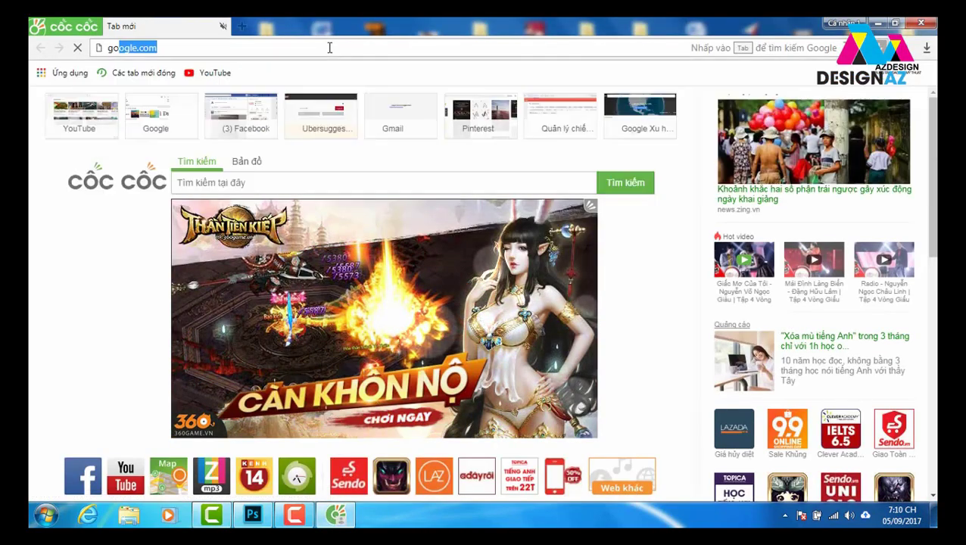
pyautogui.press('Return')
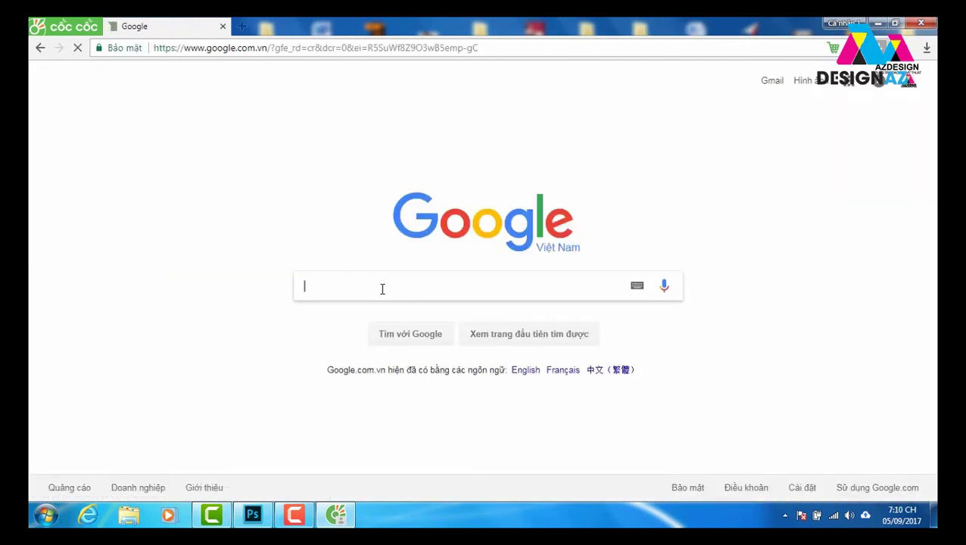
pyautogui.write('trai đa')
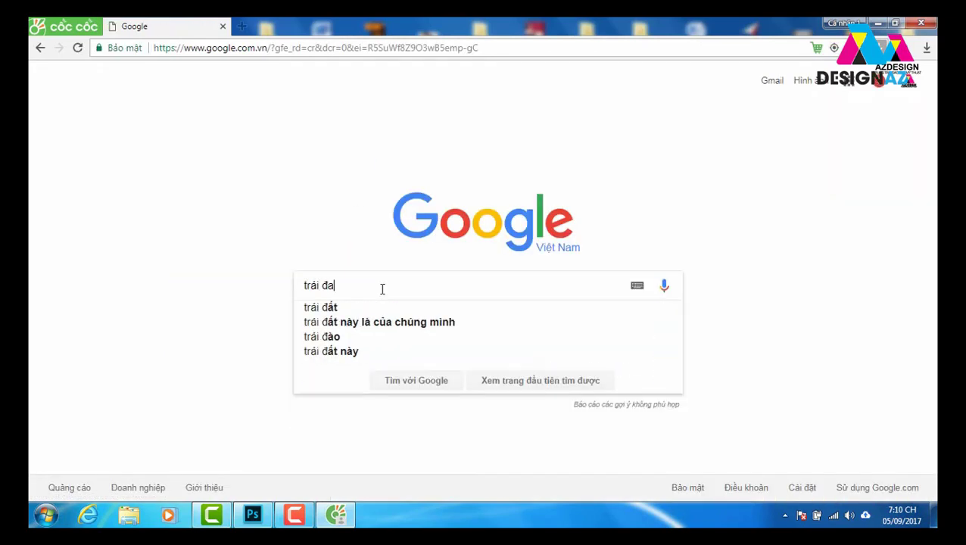
pyautogui.write('ất')
pyautogui.press('Return')
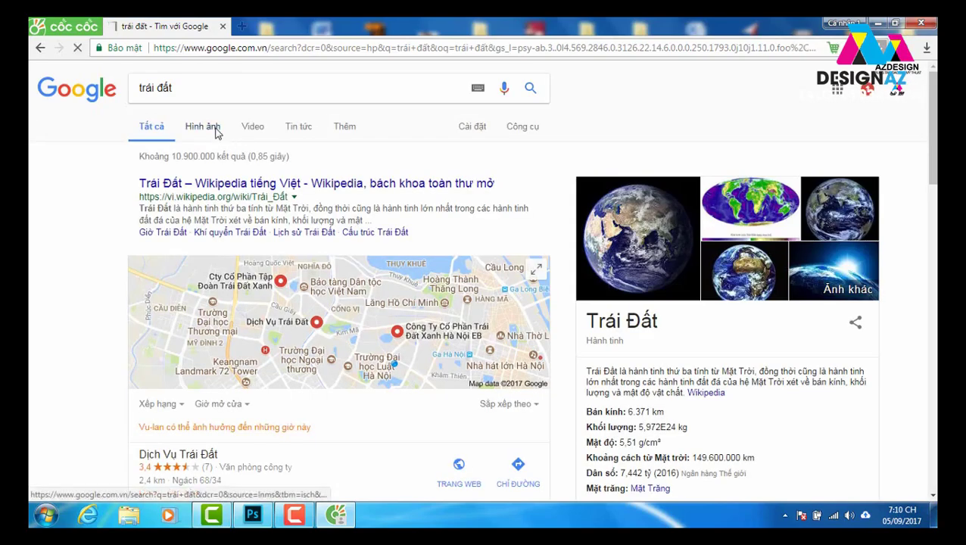
# - In the image results, preview the glowing blue Earth-in-space picture and copy it
pyautogui.click(216, 131)
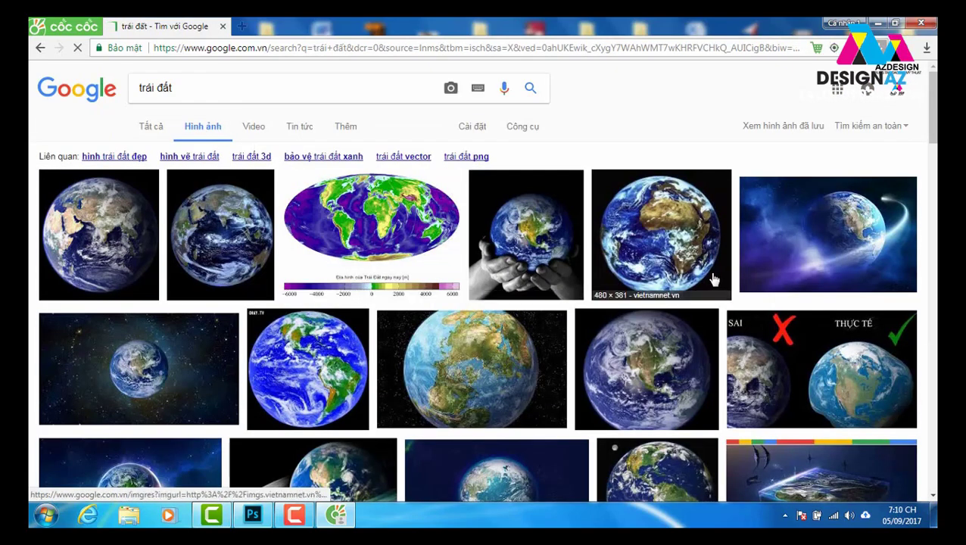
pyautogui.scroll(-3, 771, 384)
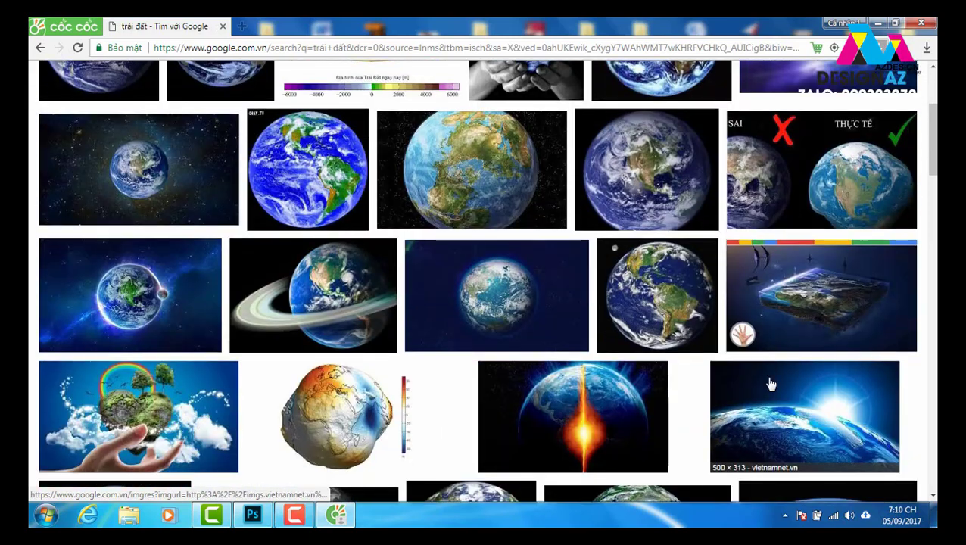
pyautogui.scroll(-1, 770, 385)
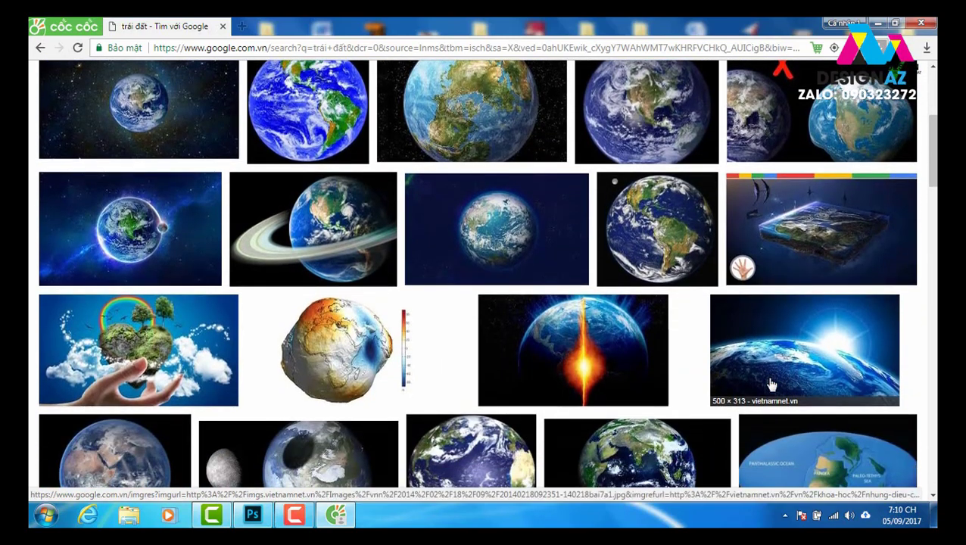
pyautogui.click(124, 232)
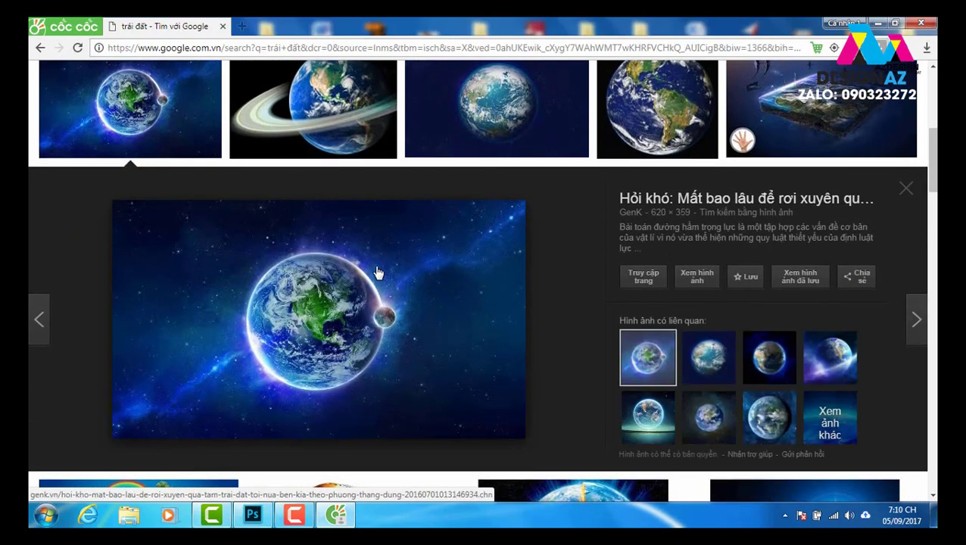
pyautogui.rightClick(326, 279)
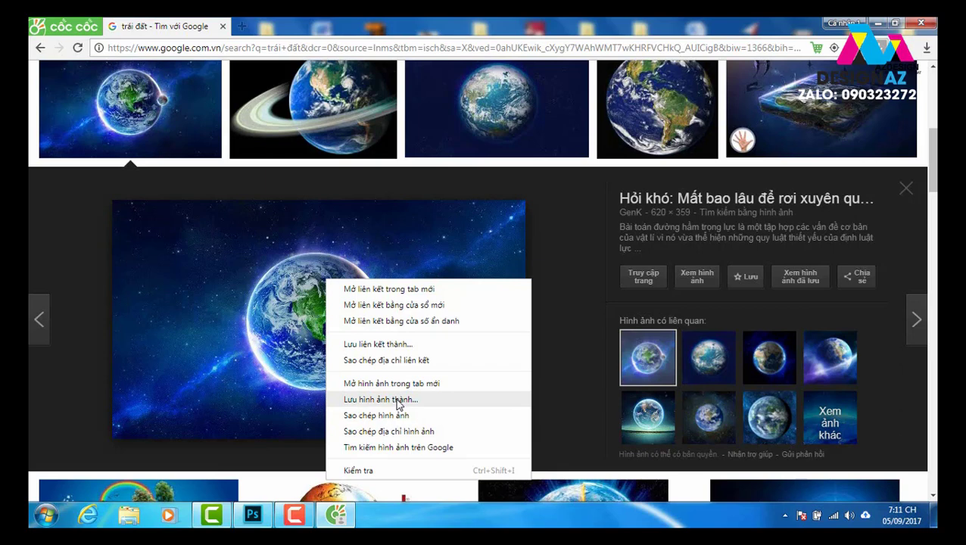
pyautogui.click(397, 415)
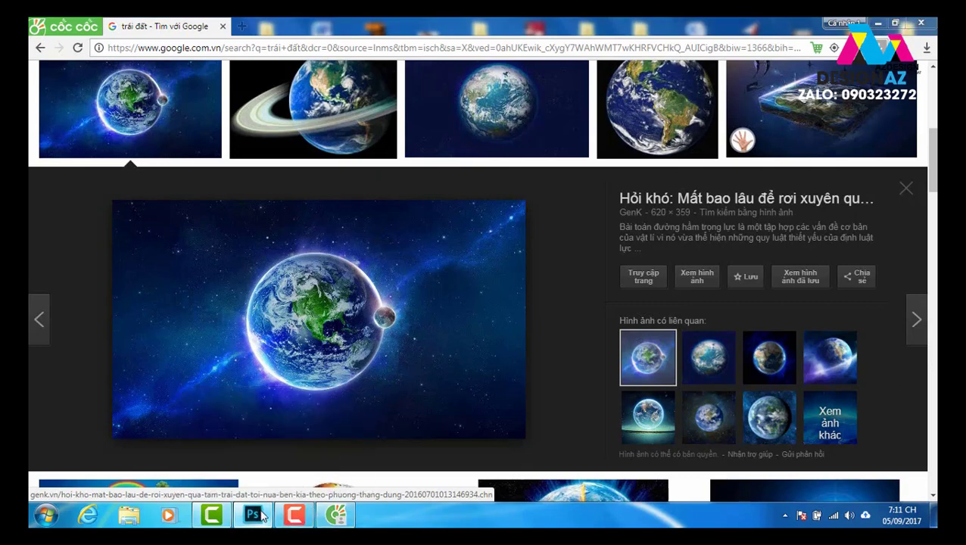
# - Clear the circle selection, create a 620 × 359 document, and paste the Earth image as Layer 1
pyautogui.click(260, 515)
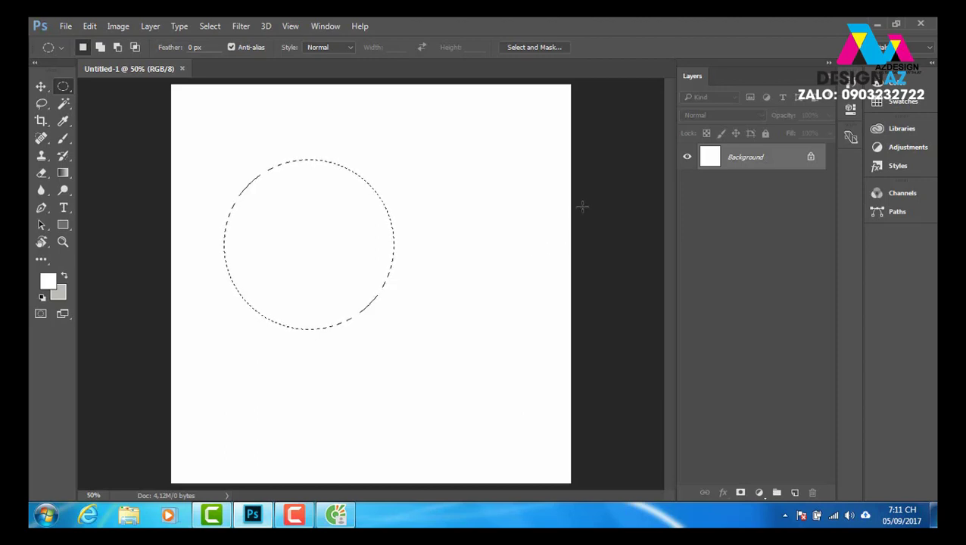
pyautogui.hotkey('ctrl', 'd')
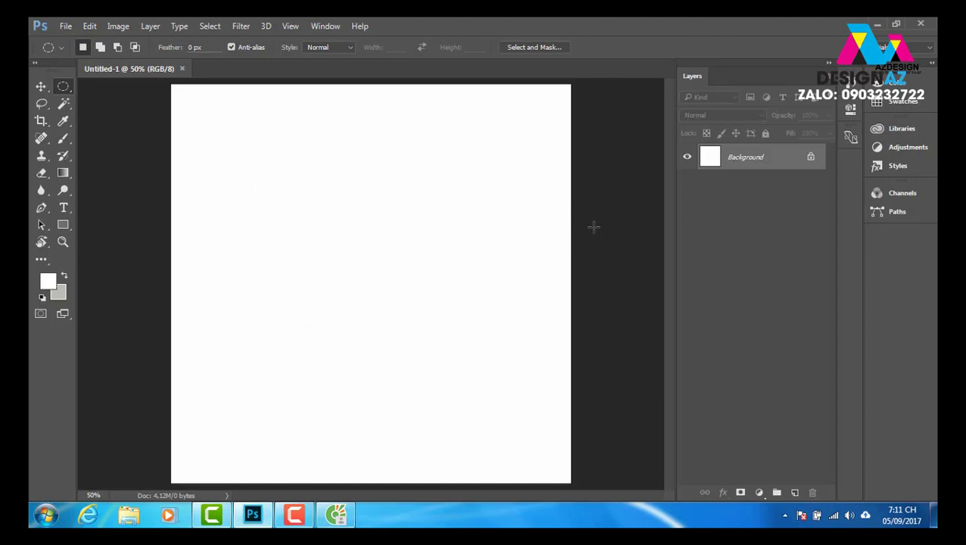
pyautogui.hotkey('ctrl', 'n')
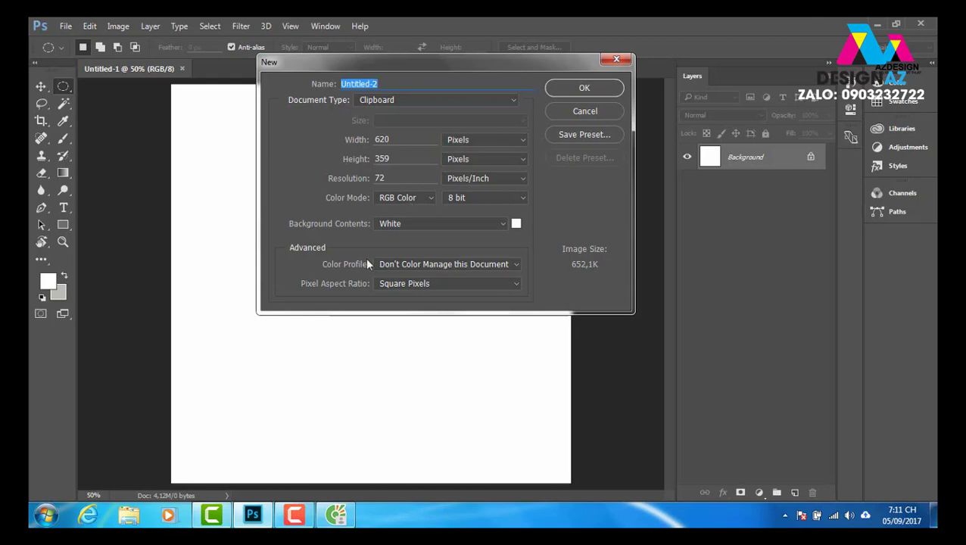
pyautogui.click(335, 515)
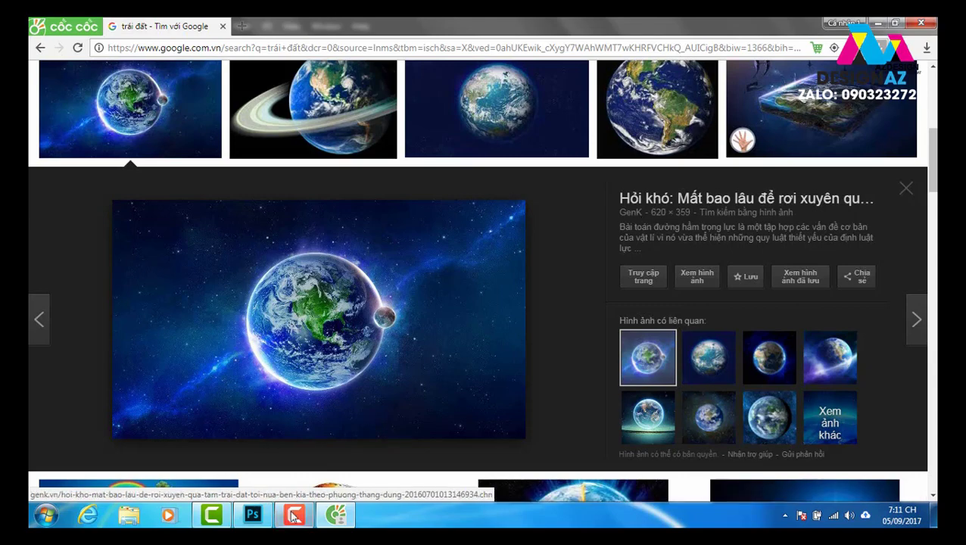
pyautogui.click(253, 515)
pyautogui.click(602, 86)
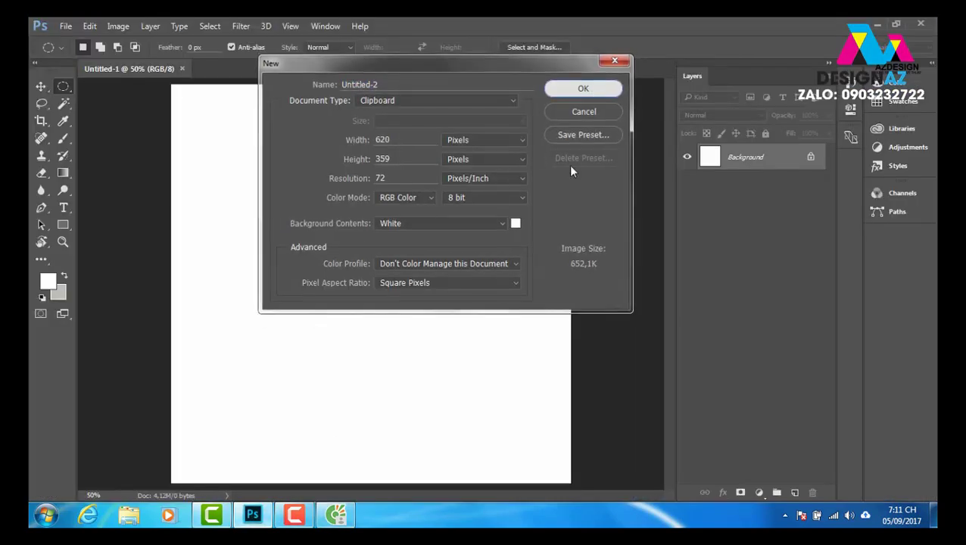
pyautogui.hotkey('ctrl', 'v')
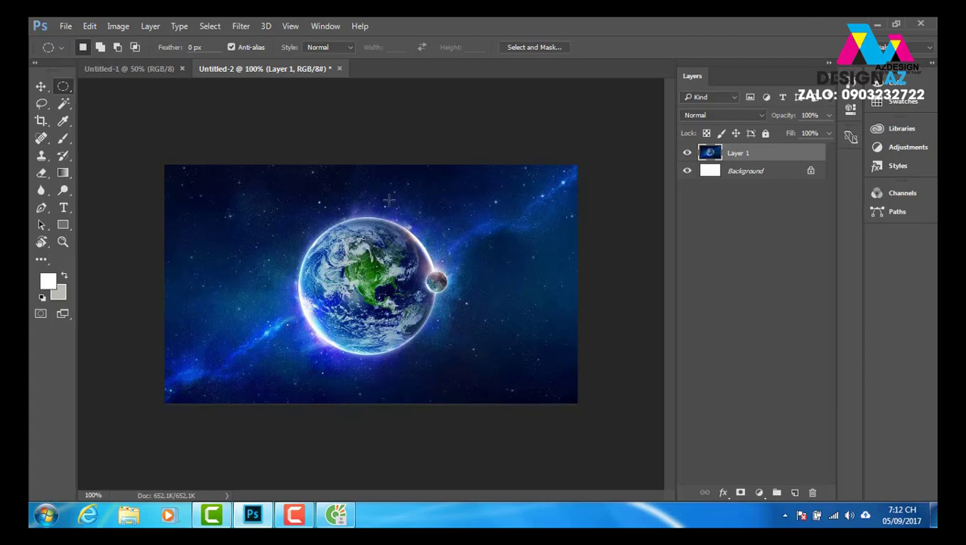
pyautogui.click(41, 86)
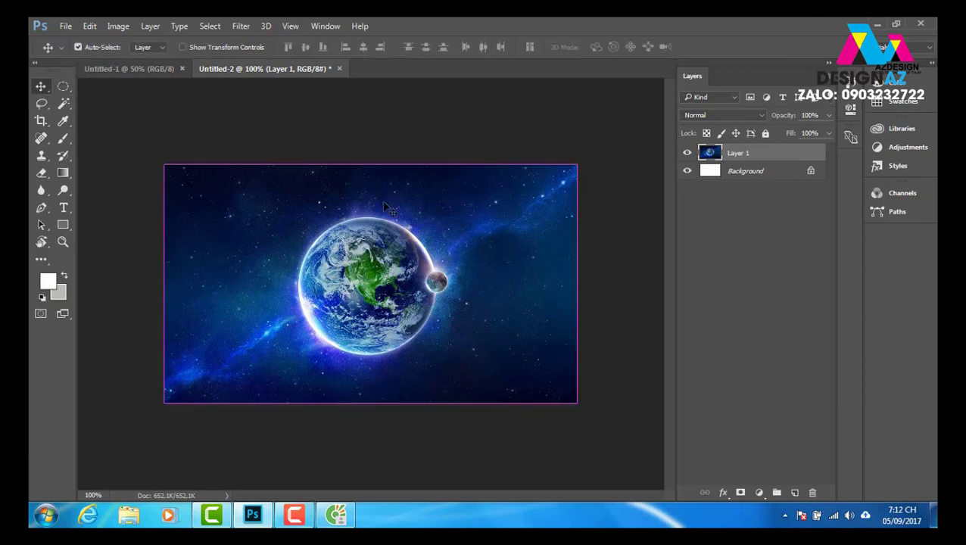
pyautogui.hotkey('ctrl', '+')
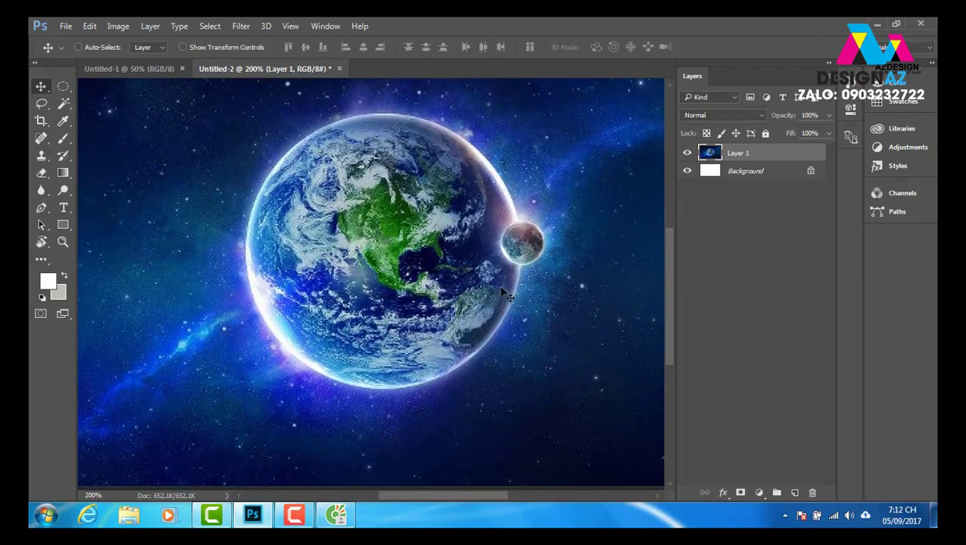
pyautogui.hotkey('ctrl', '-')
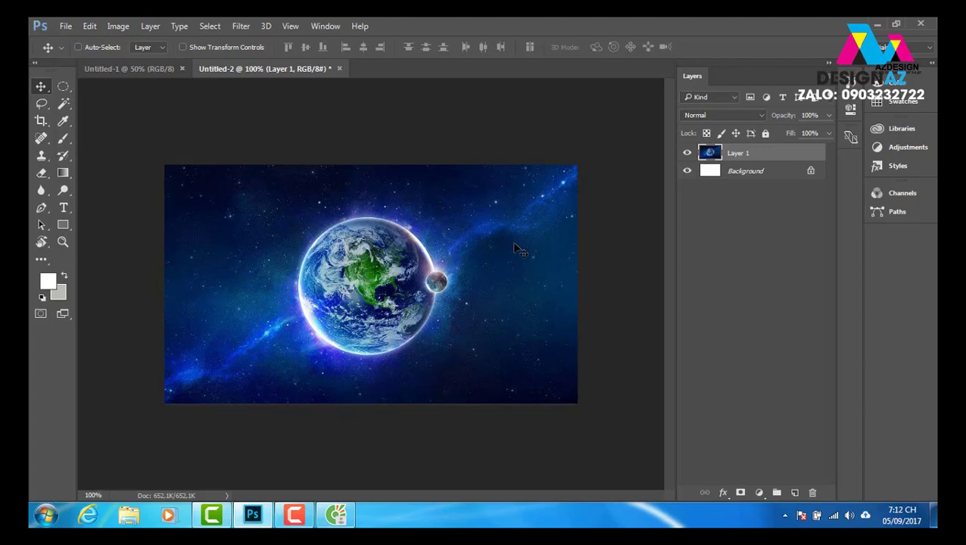
pyautogui.hotkey('ctrl', '+')
pyautogui.hotkey('ctrl', '+')
pyautogui.hotkey('ctrl', '+')
pyautogui.hotkey('ctrl', '+')
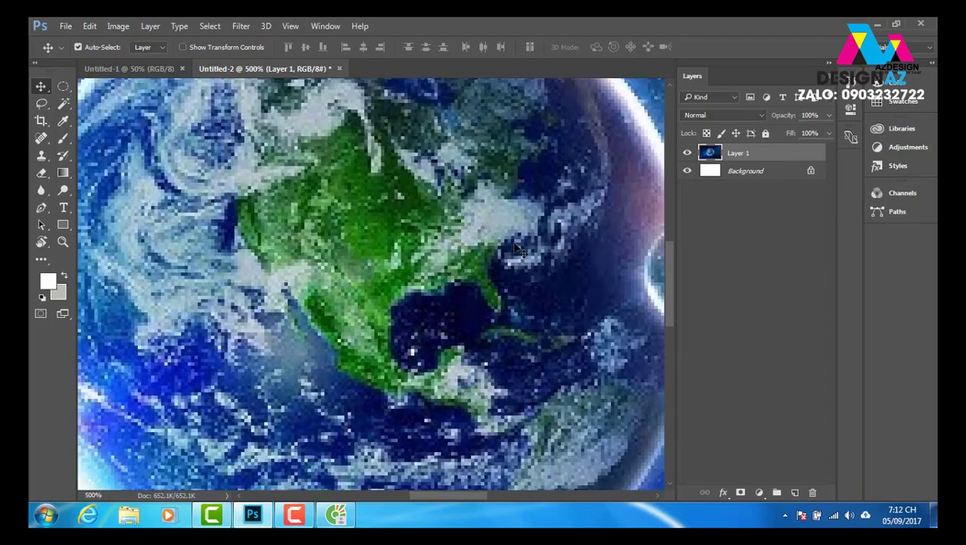
pyautogui.hotkey('ctrl', '+')
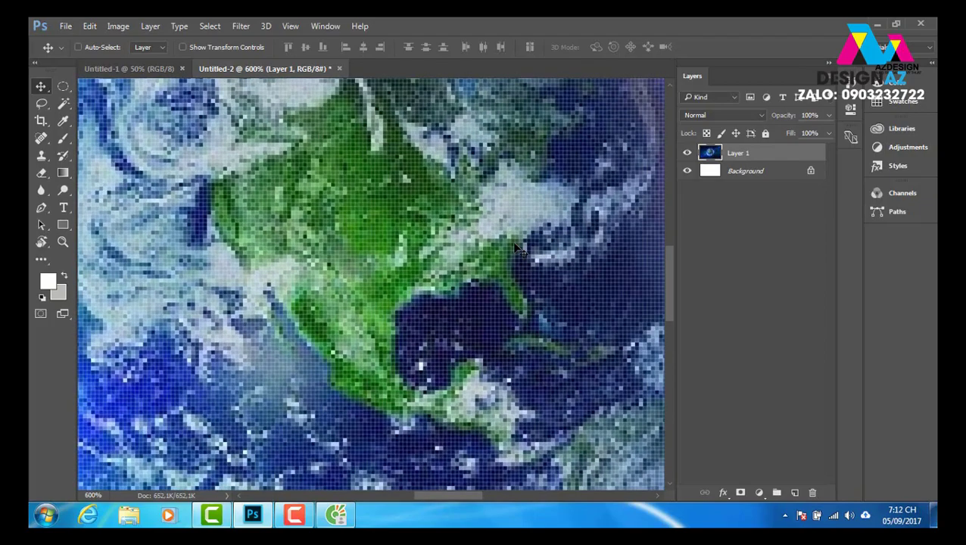
pyautogui.hotkey('ctrl', '-')
pyautogui.hotkey('ctrl', '-')
pyautogui.hotkey('ctrl', '-')
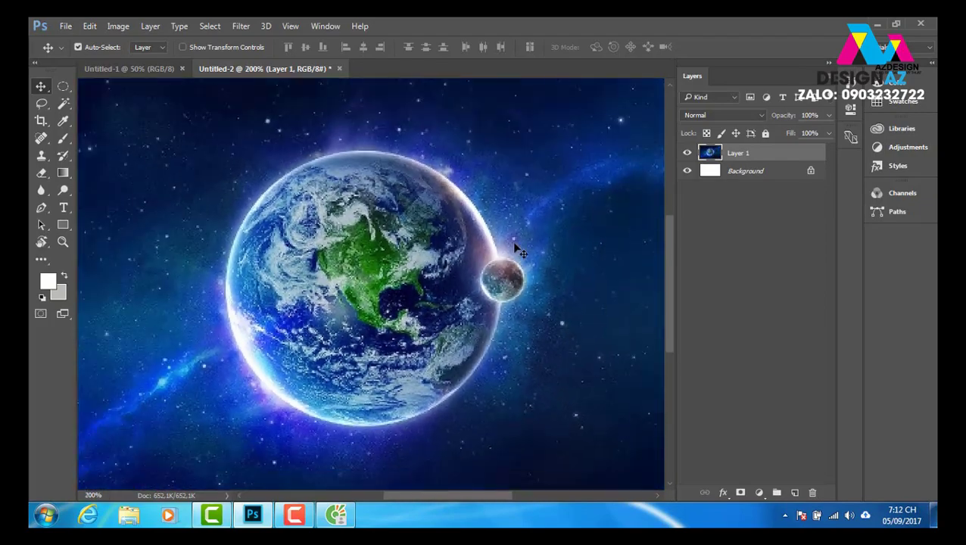
pyautogui.hotkey('ctrl', '-')
pyautogui.hotkey('ctrl', '-')
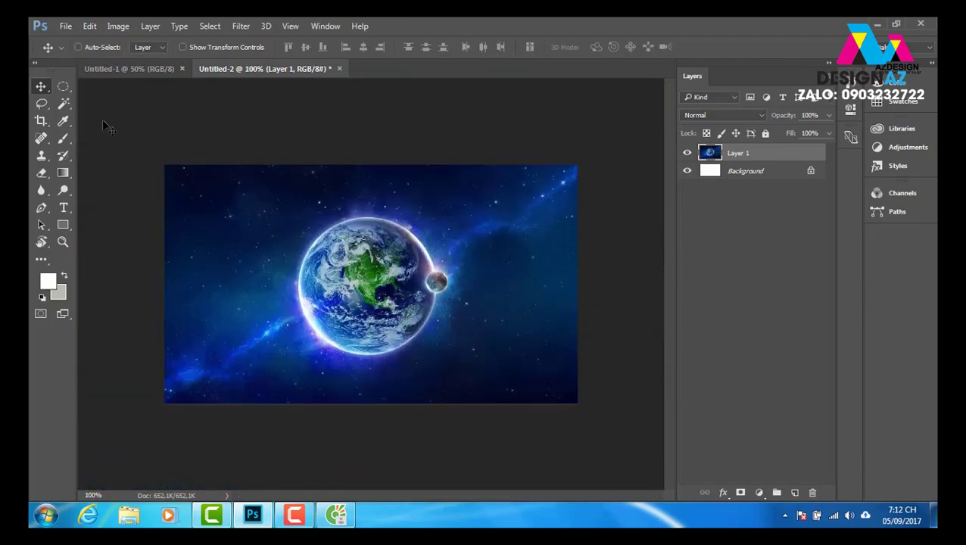
# - Fit a circular selection about 7.30 cm across to the Earth's glowing edge, zooming in to check
pyautogui.click(63, 87)
pyautogui.moveTo(305, 225)
pyautogui.mouseDown()
pyautogui.moveTo(470, 367)
pyautogui.moveTo(433, 342)
pyautogui.mouseUp()
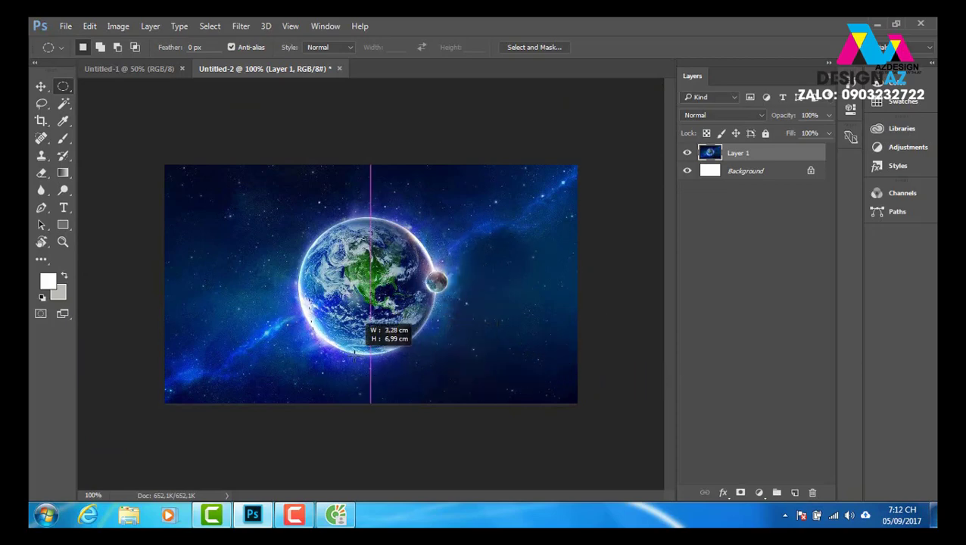
pyautogui.moveTo(433, 342)
pyautogui.mouseDown()
pyautogui.moveTo(410, 350)
pyautogui.moveTo(467, 374)
pyautogui.mouseUp()
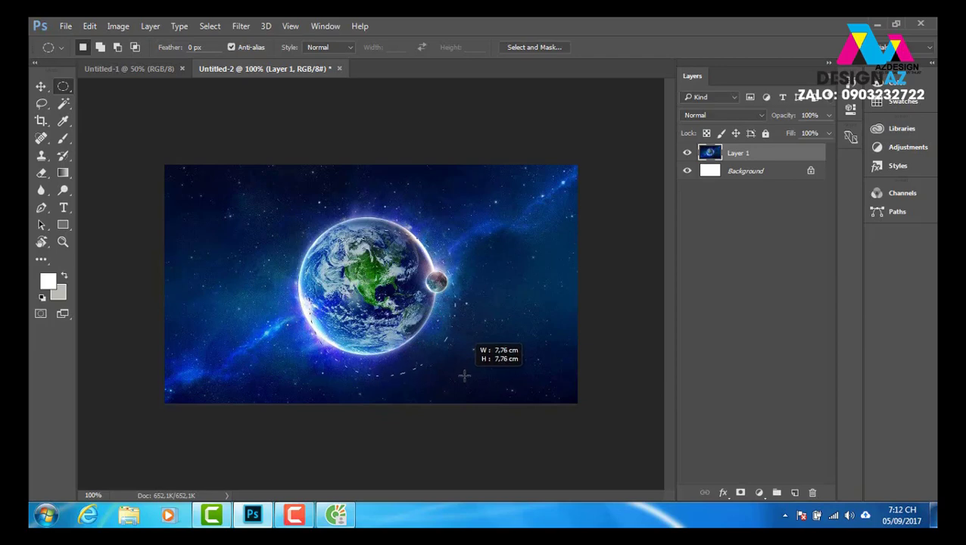
pyautogui.moveTo(468, 374)
pyautogui.mouseDown()
pyautogui.moveTo(462, 397)
pyautogui.moveTo(433, 364)
pyautogui.mouseUp()
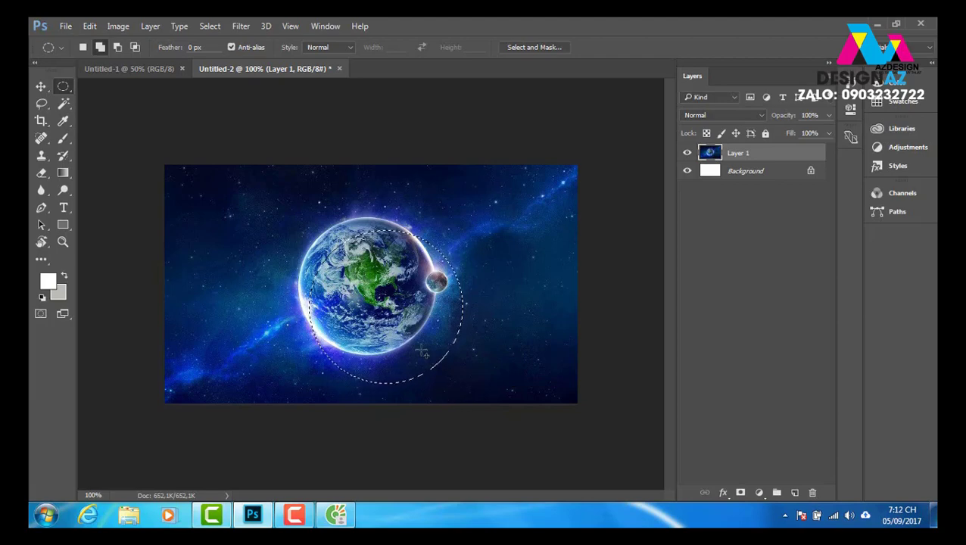
pyautogui.moveTo(433, 365)
pyautogui.mouseDown()
pyautogui.moveTo(459, 350)
pyautogui.moveTo(424, 333)
pyautogui.moveTo(446, 351)
pyautogui.mouseUp()
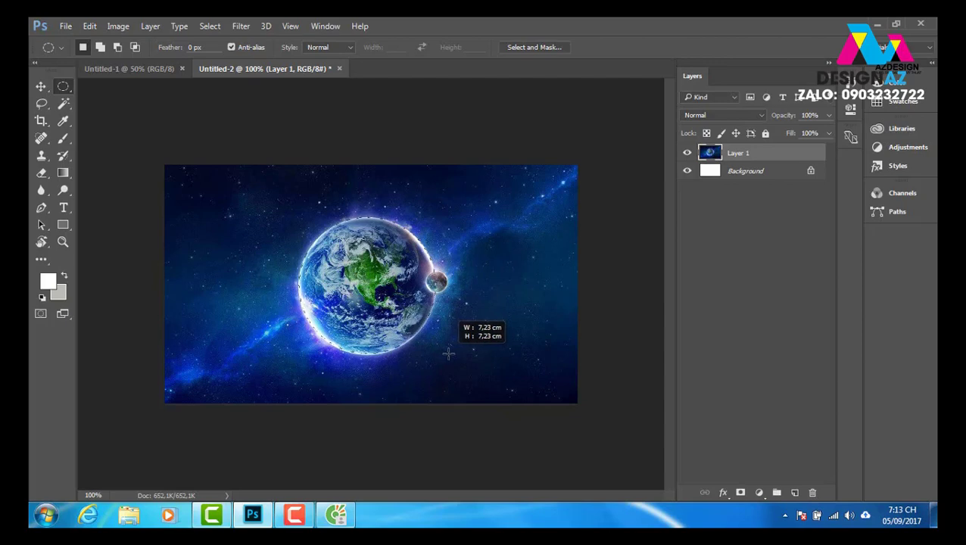
pyautogui.moveTo(445, 351); pyautogui.dragTo(447, 354)
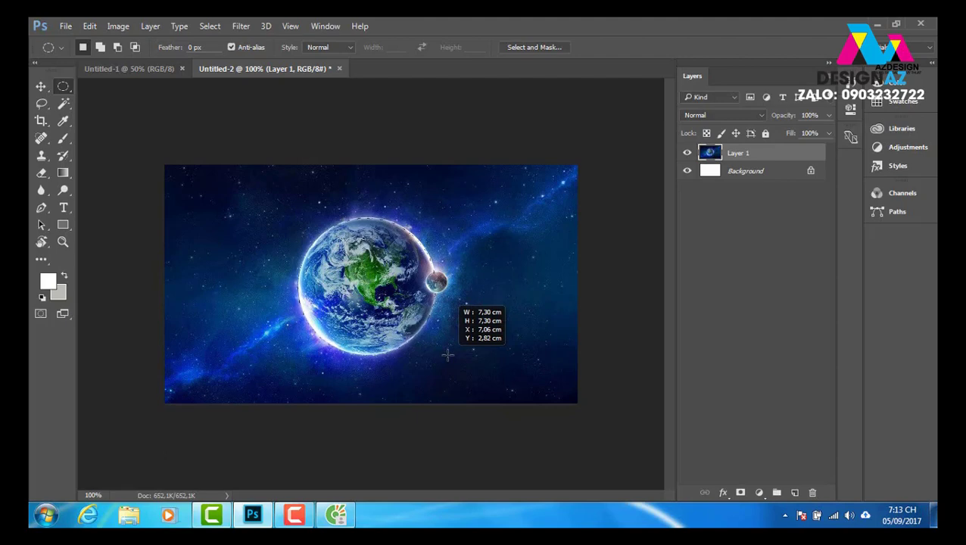
pyautogui.moveTo(447, 355); pyautogui.dragTo(447, 354)
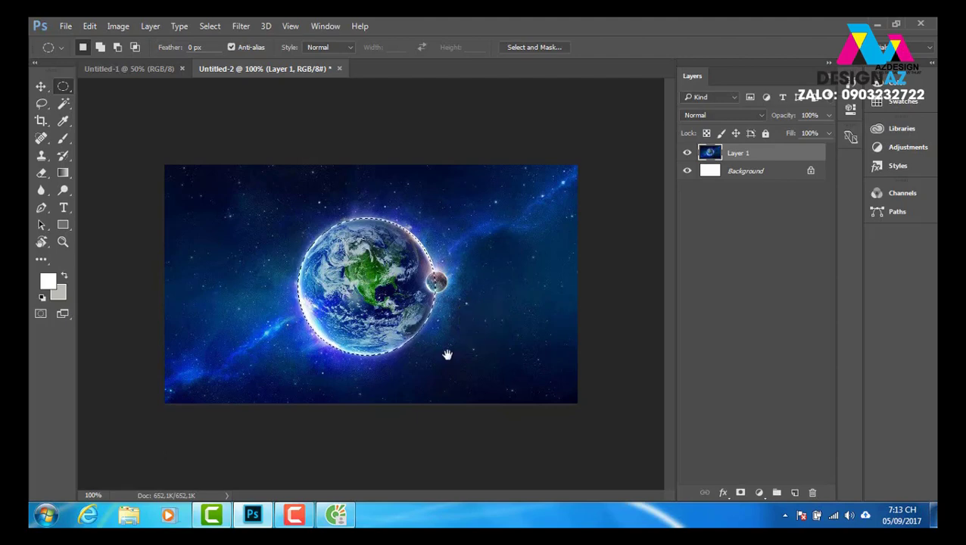
pyautogui.hotkey('ctrl', '+')
pyautogui.hotkey('ctrl', '+')
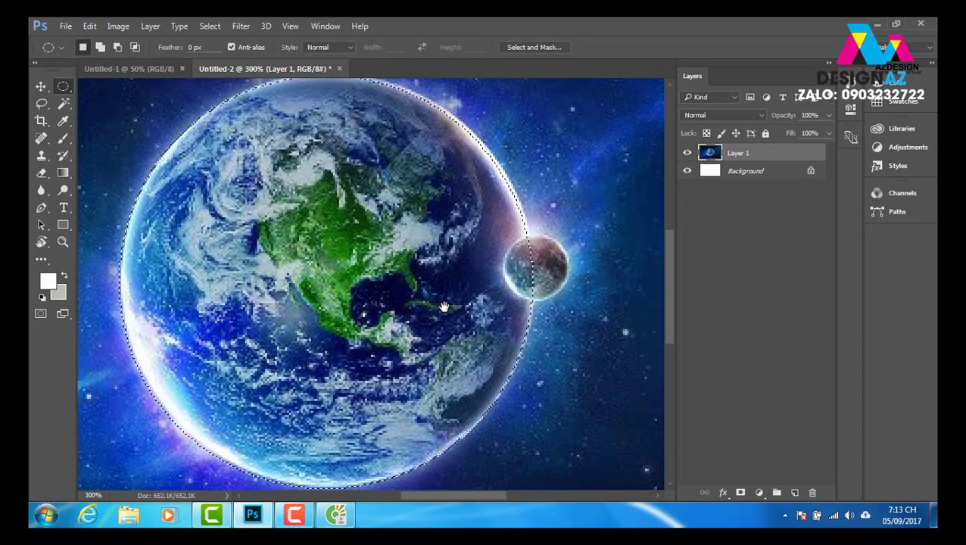
# - Select the Earth, add its small moon to the selection, and copy both to Layer 2
pyautogui.hotkey('ctrl', '-')
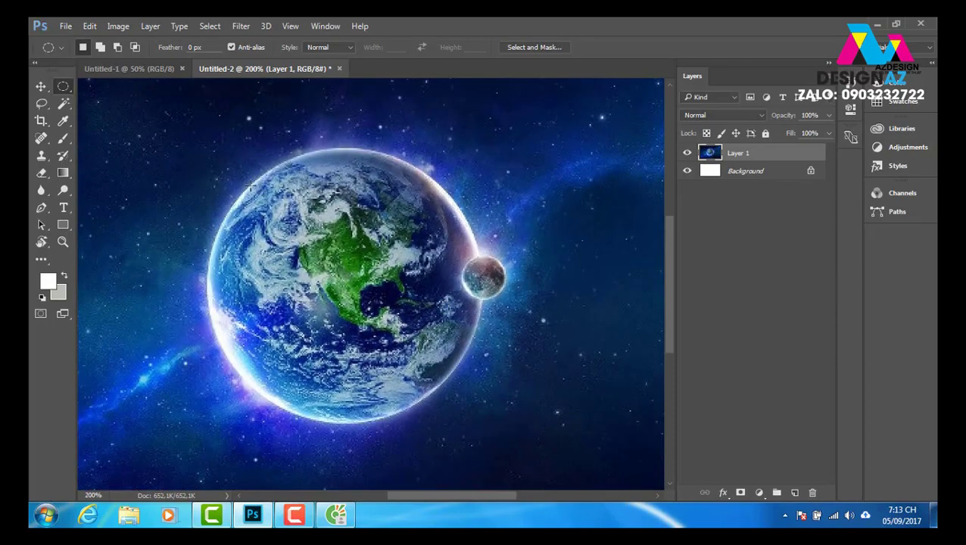
pyautogui.moveTo(197, 148)
pyautogui.mouseDown()
pyautogui.moveTo(388, 298)
pyautogui.moveTo(491, 438)
pyautogui.moveTo(503, 439)
pyautogui.moveTo(481, 429)
pyautogui.mouseUp()
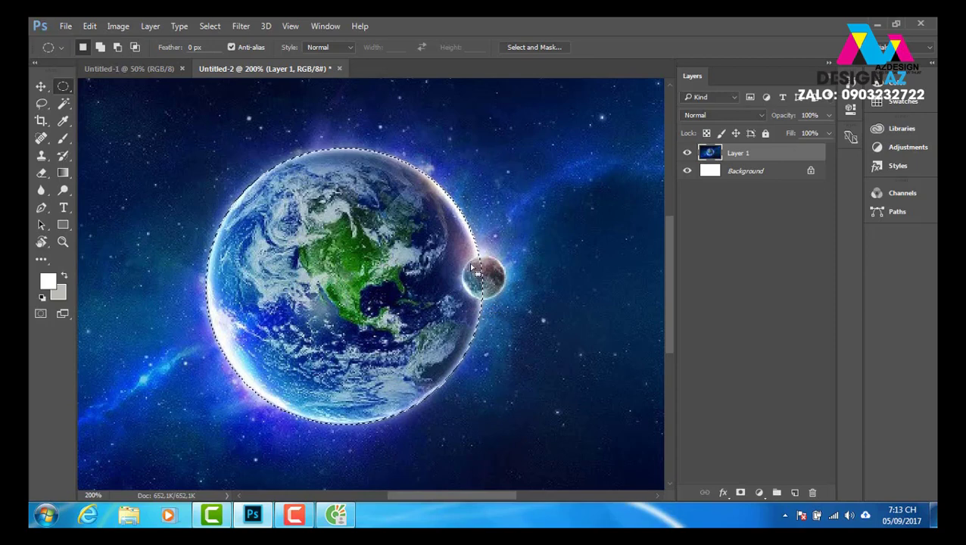
pyautogui.press('shift')
pyautogui.moveTo(471, 263); pyautogui.dragTo(558, 348)
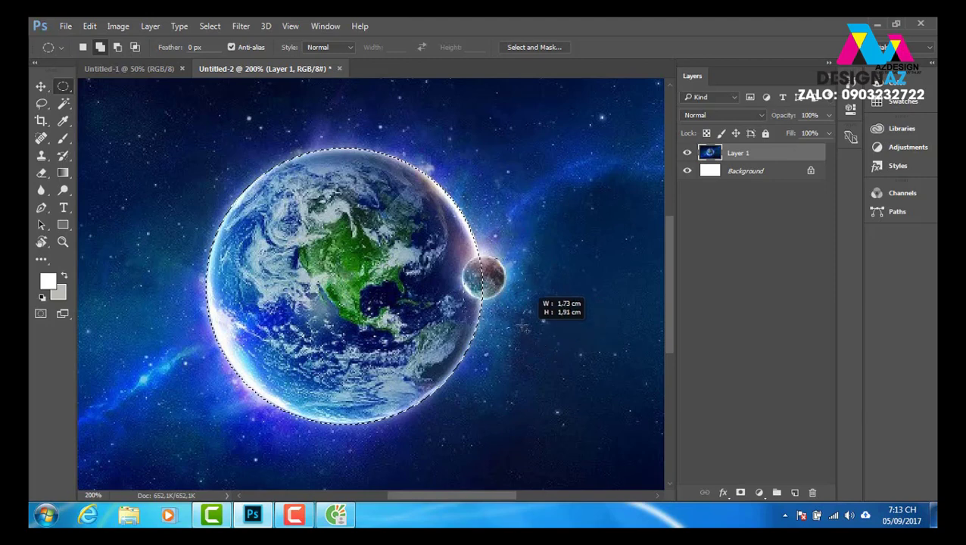
pyautogui.moveTo(557, 348); pyautogui.dragTo(507, 297)
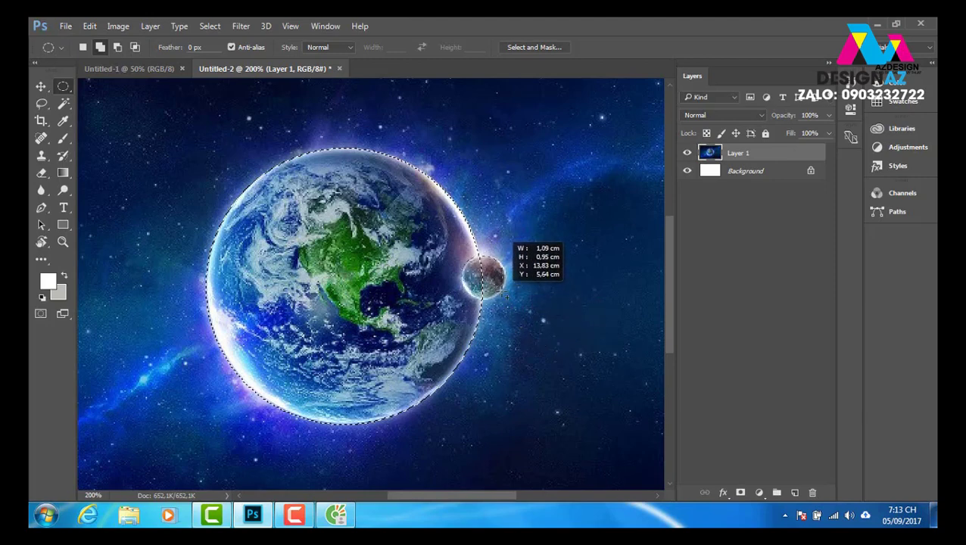
pyautogui.moveTo(506, 295); pyautogui.dragTo(506, 306)
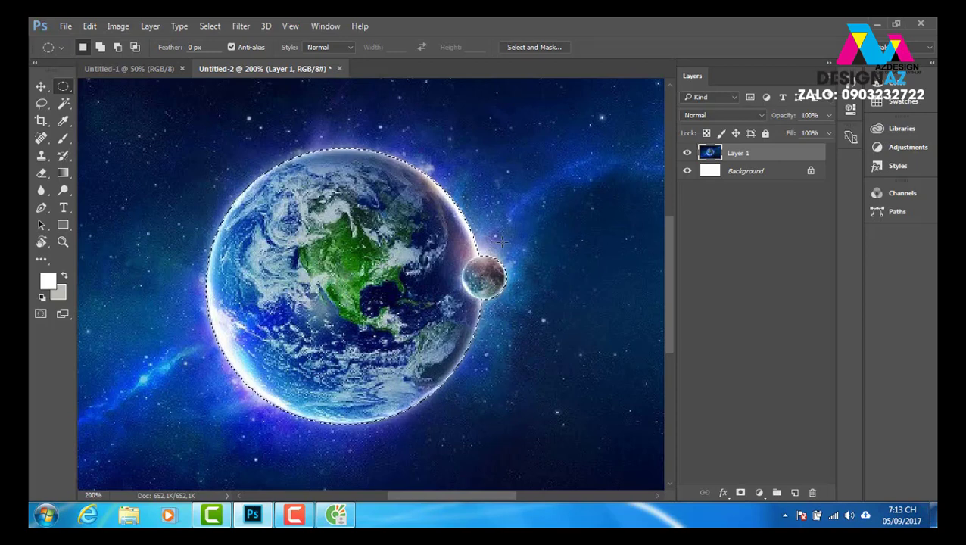
pyautogui.hotkey('ctrl', 'j')
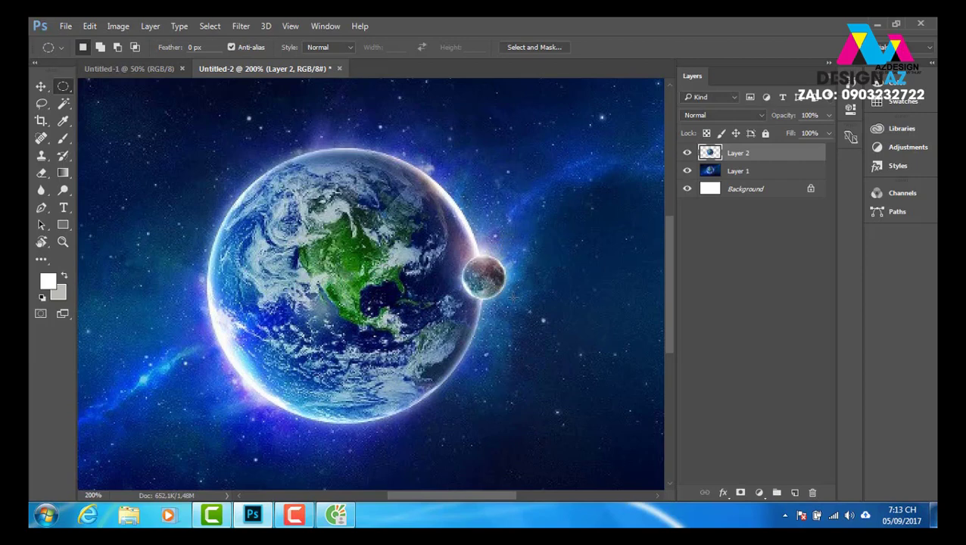
# - Move Layer 2's Earth-and-moon copy up and right so it overlaps the original slightly offset
pyautogui.press('v')
pyautogui.moveTo(418, 277); pyautogui.dragTo(553, 228)
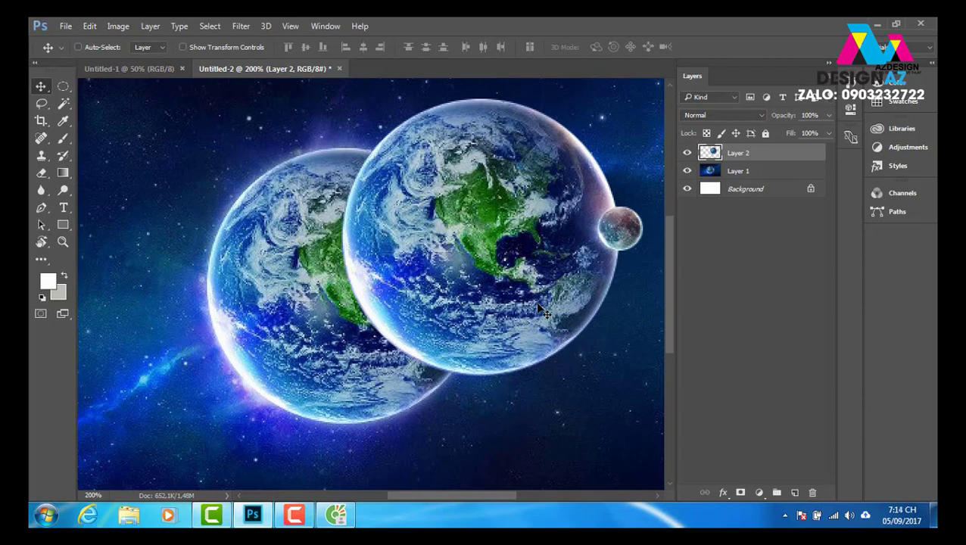
pyautogui.moveTo(542, 312); pyautogui.dragTo(500, 197)
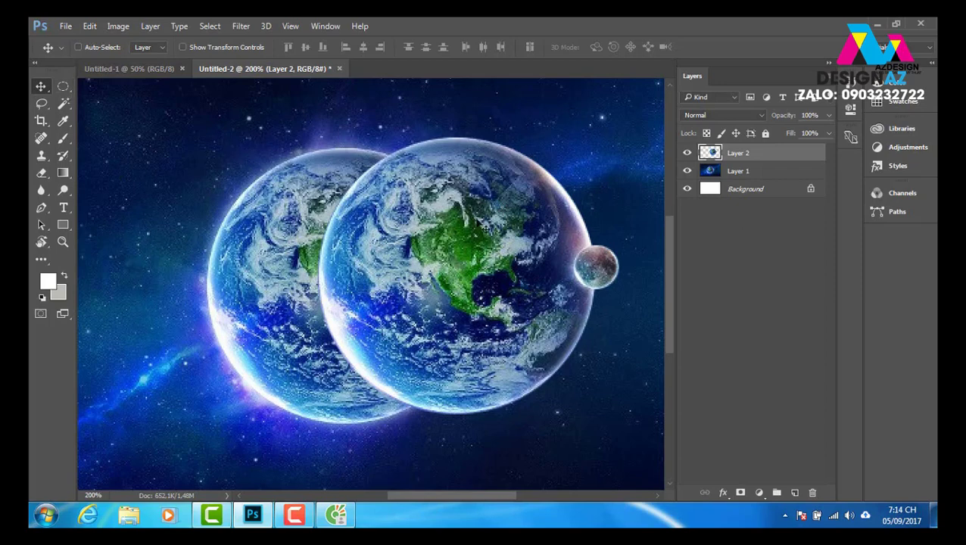
pyautogui.moveTo(482, 224); pyautogui.dragTo(432, 220)
pyautogui.moveTo(424, 254); pyautogui.dragTo(406, 246)
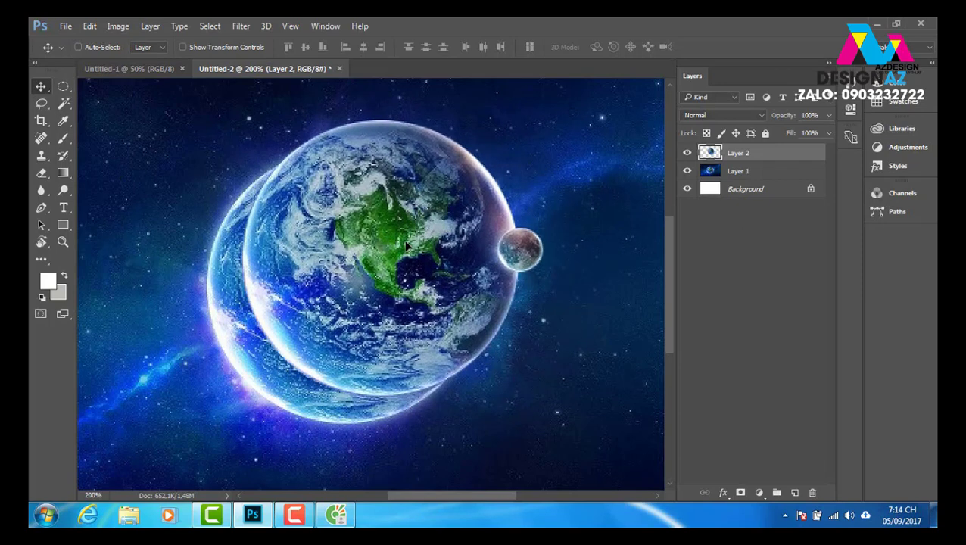
pyautogui.click(64, 87)
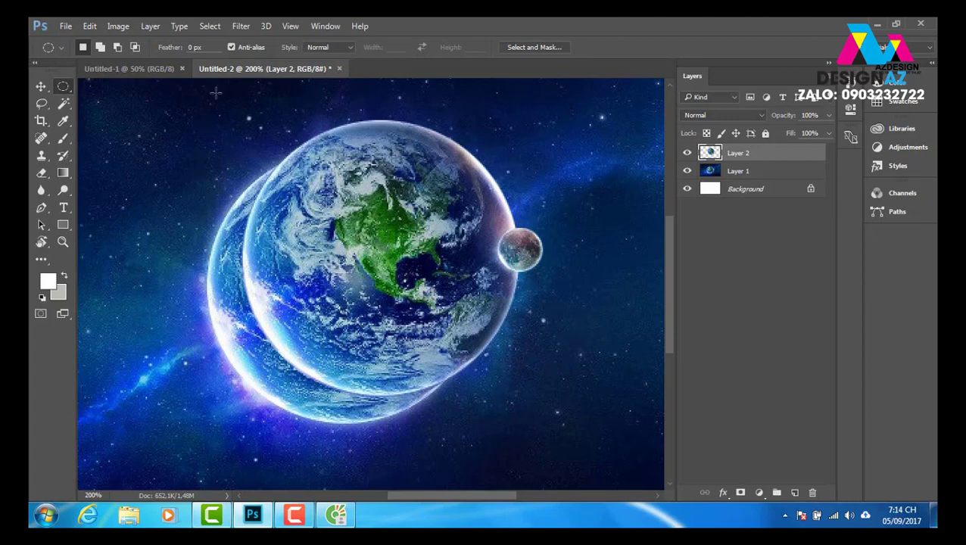
# - In Untitled-1, select a tall rectangle near the centre and set the foreground colour to dark red
pyautogui.click(151, 69)
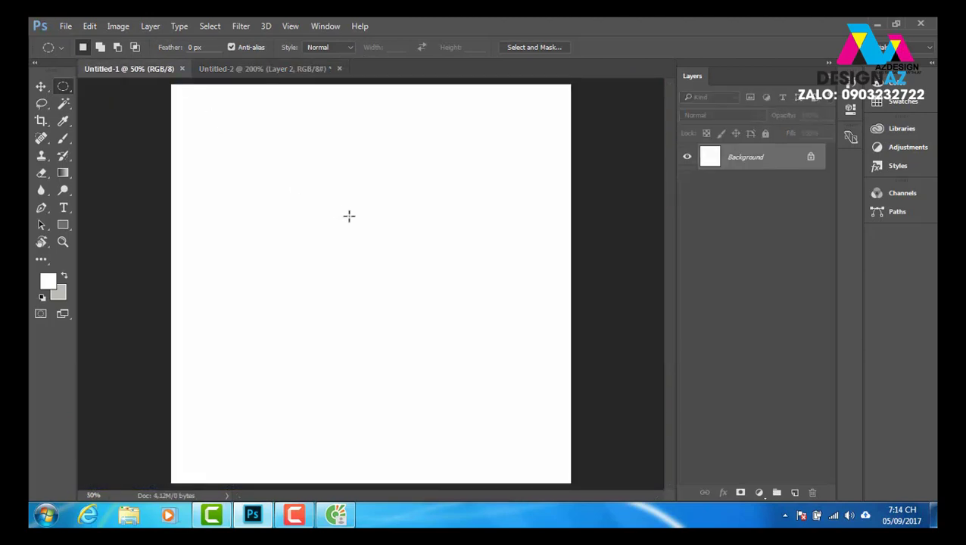
pyautogui.rightClick(63, 87)
pyautogui.click(106, 87)
pyautogui.moveTo(297, 177); pyautogui.dragTo(446, 369)
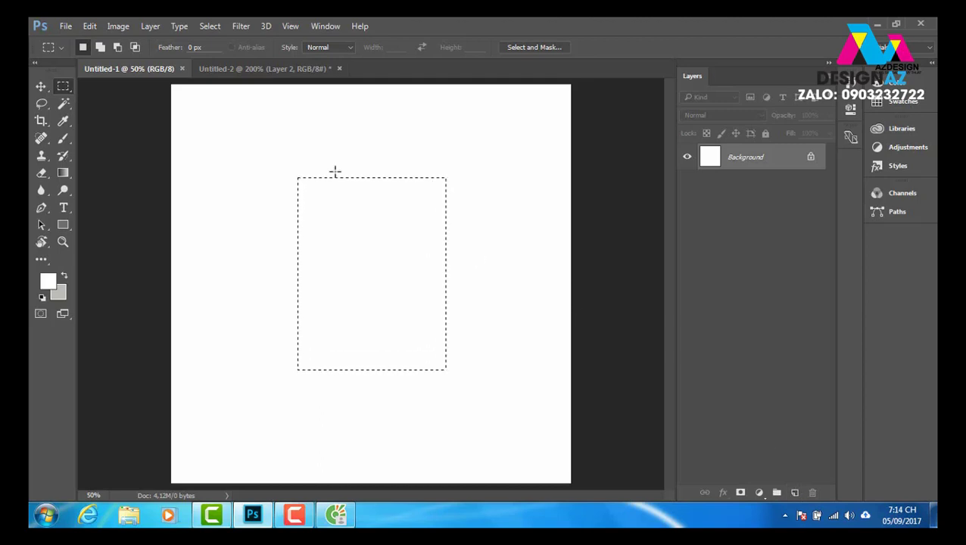
pyautogui.click(50, 281)
pyautogui.click(514, 210)
pyautogui.write('894545')
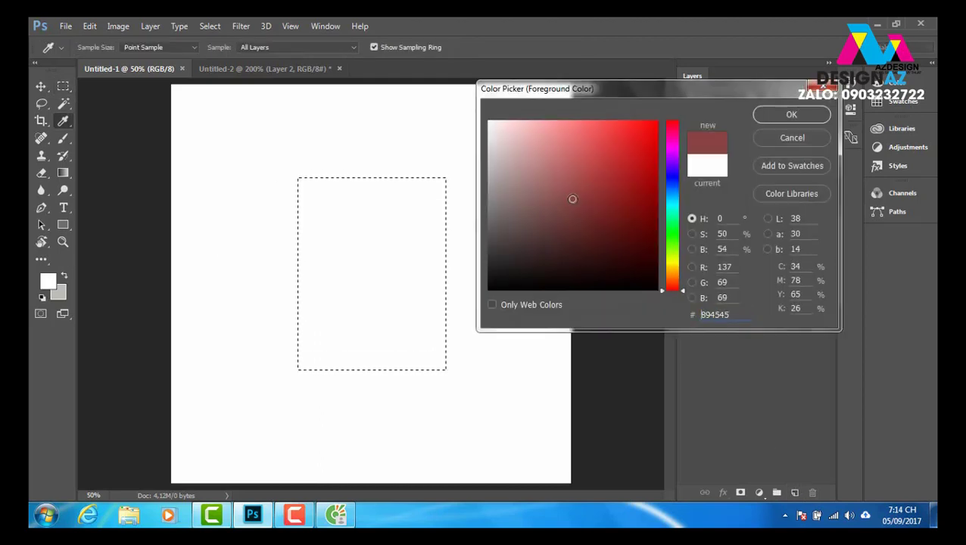
pyautogui.click(791, 114)
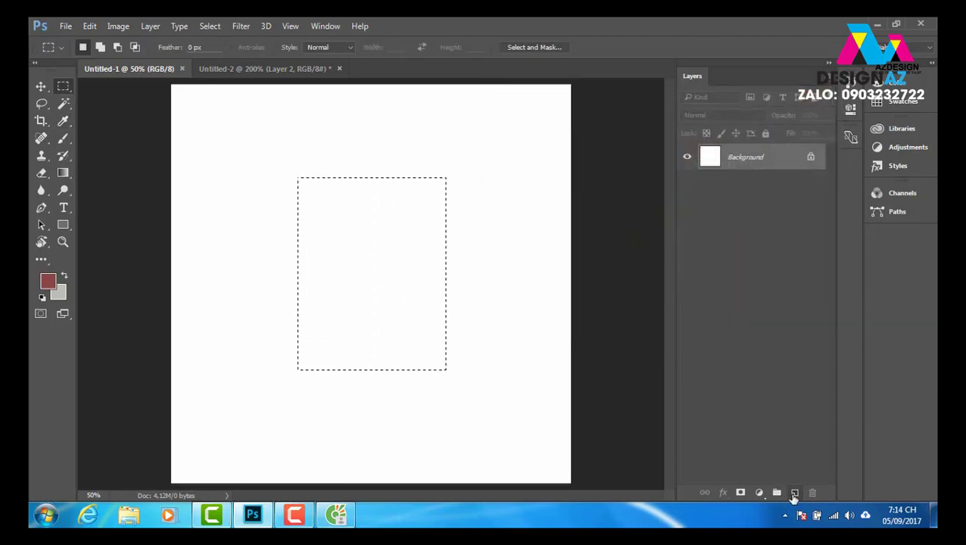
# - Fill the rectangle with dark red on a new Layer 1 and move it toward the upper left
pyautogui.click(793, 492)
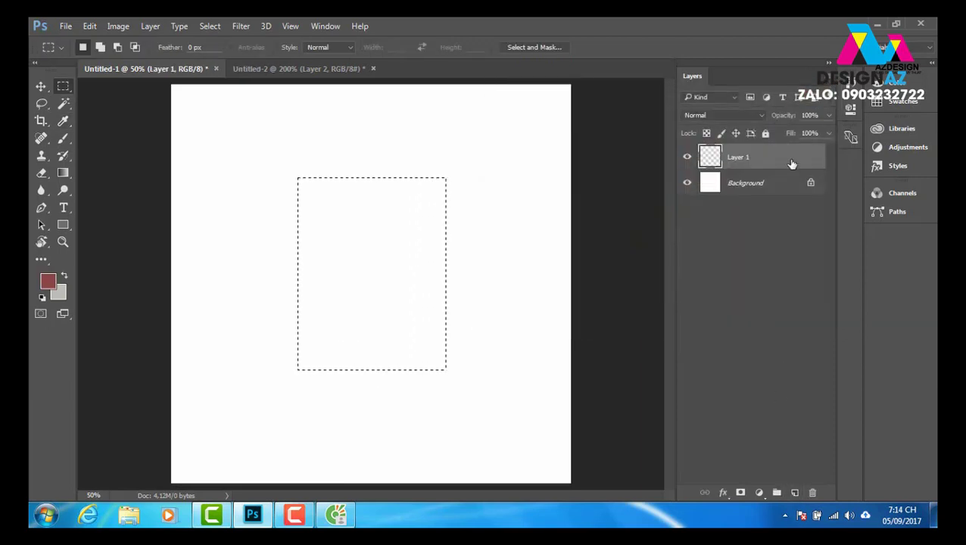
pyautogui.hotkey('alt', 'Delete')
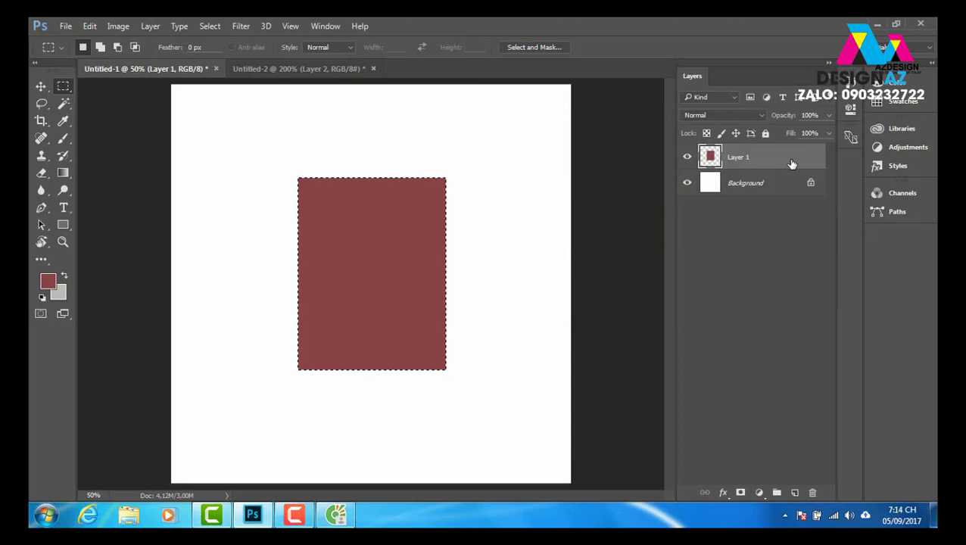
pyautogui.hotkey('ctrl', 'd')
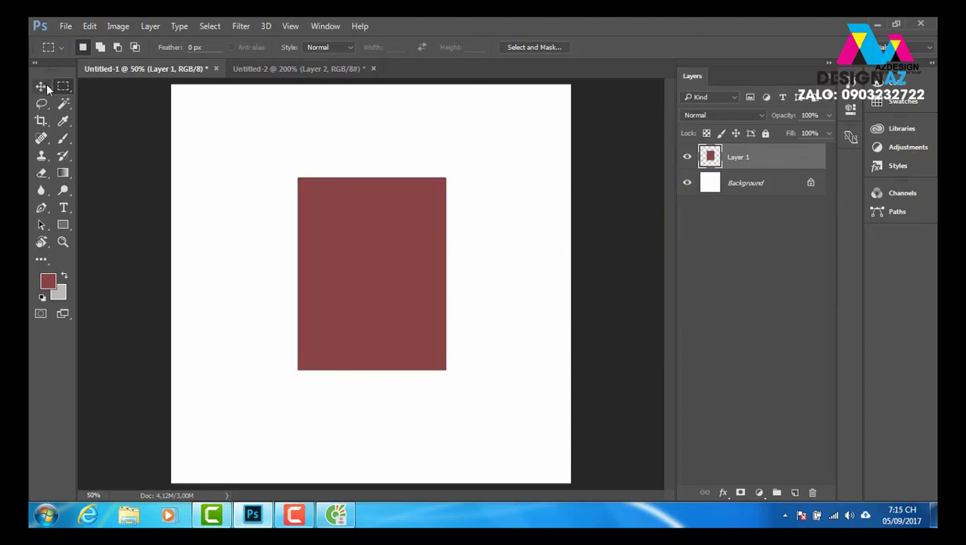
pyautogui.moveTo(398, 280); pyautogui.dragTo(366, 273)
pyautogui.hotkey('ctrl', 'd')
pyautogui.press('v')
pyautogui.moveTo(416, 299); pyautogui.dragTo(310, 283)
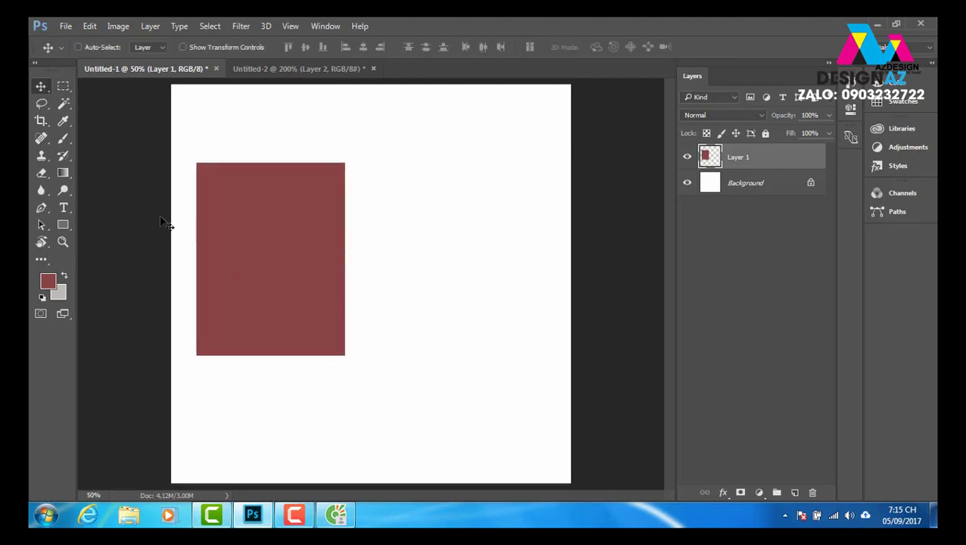
pyautogui.rightClick(63, 88)
pyautogui.click(121, 100)
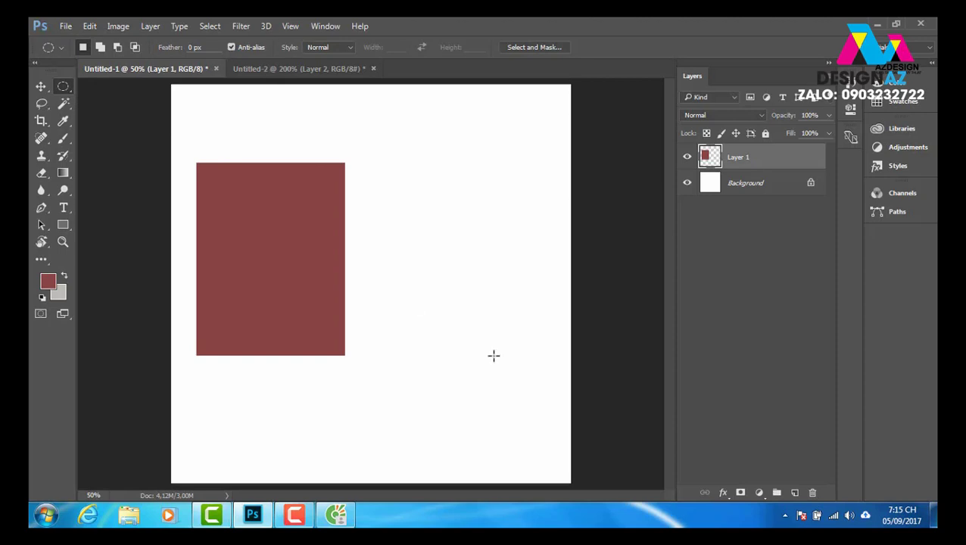
# - Fill a dark red circle on a new Layer 2 to the right of the rectangle
pyautogui.moveTo(379, 163); pyautogui.dragTo(477, 261)
pyautogui.click(794, 493)
pyautogui.hotkey('alt', 'BackSpace')
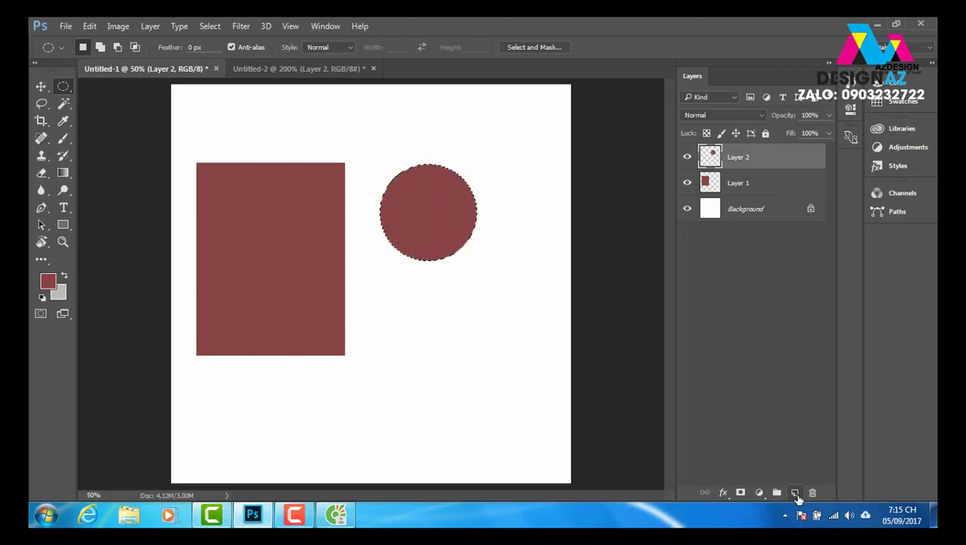
pyautogui.press('v')
pyautogui.hotkey('ctrl', 'd')
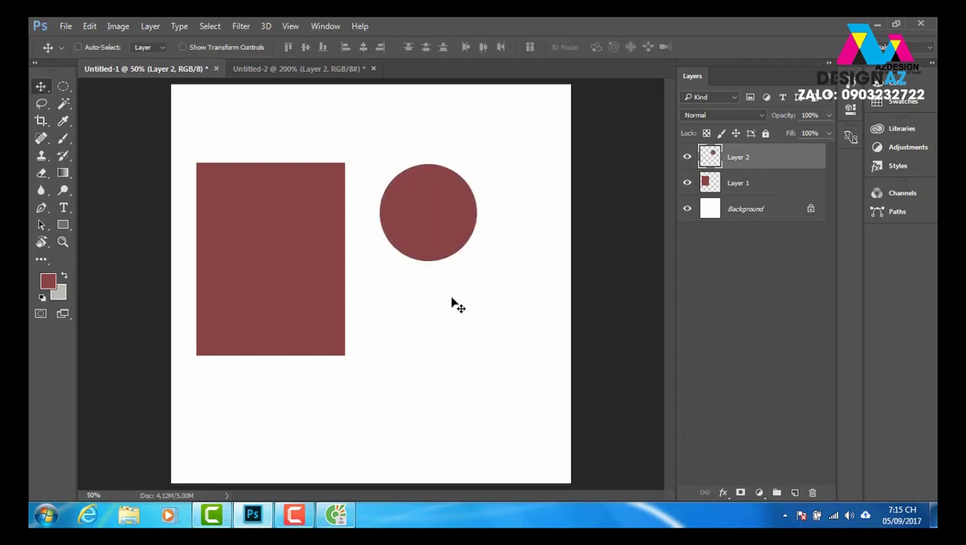
# - Zoom to 300% to inspect the circle's edge, turn off Anti-alias for elliptical selections, then zoom back out
pyautogui.hotkey('ctrl', '+')
pyautogui.hotkey('ctrl', '+')
pyautogui.hotkey('ctrl', '+')
pyautogui.hotkey('ctrl', '+')
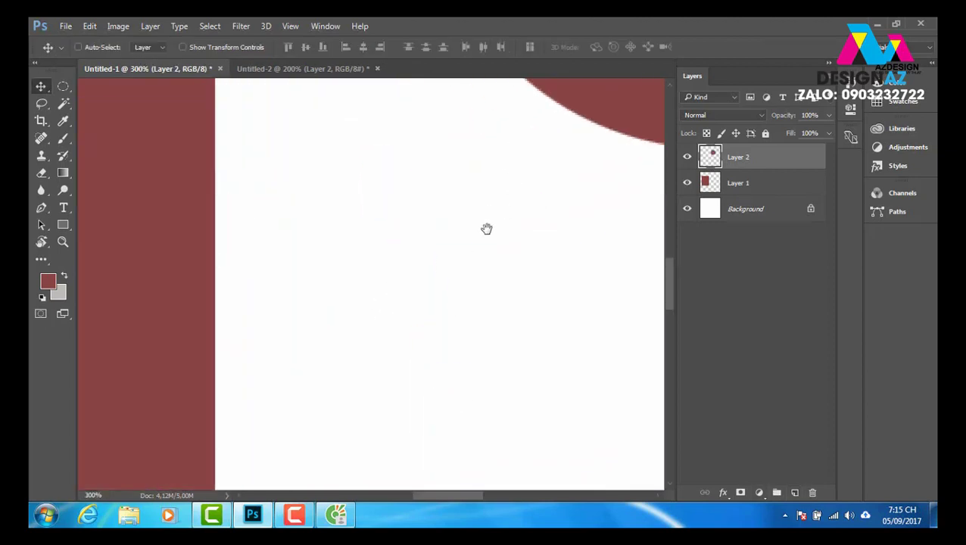
pyautogui.moveTo(488, 228); pyautogui.dragTo(498, 396)
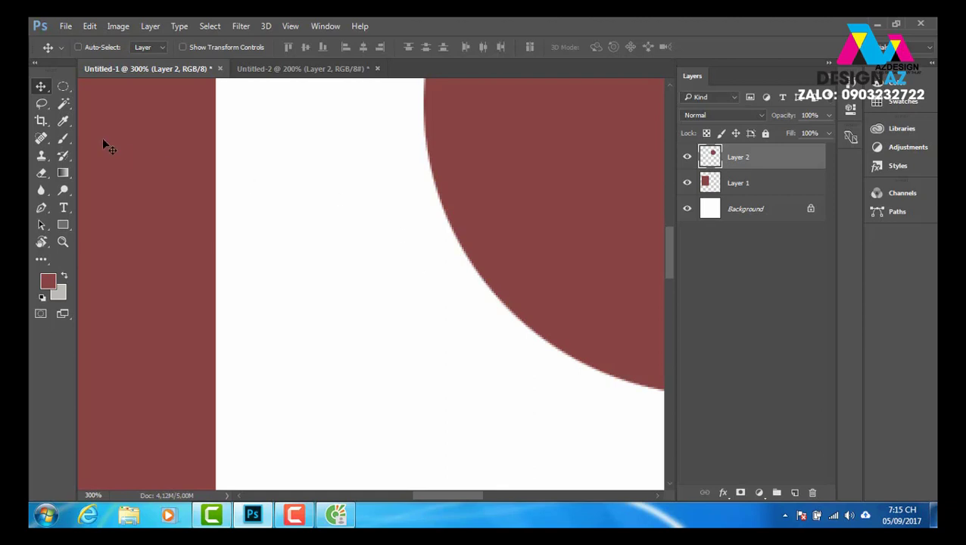
pyautogui.click(63, 87)
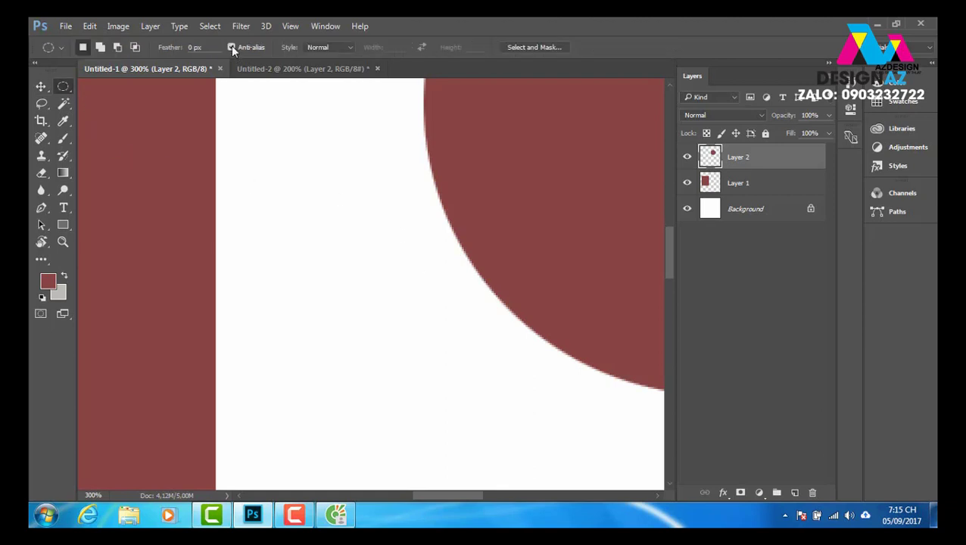
pyautogui.click(231, 47)
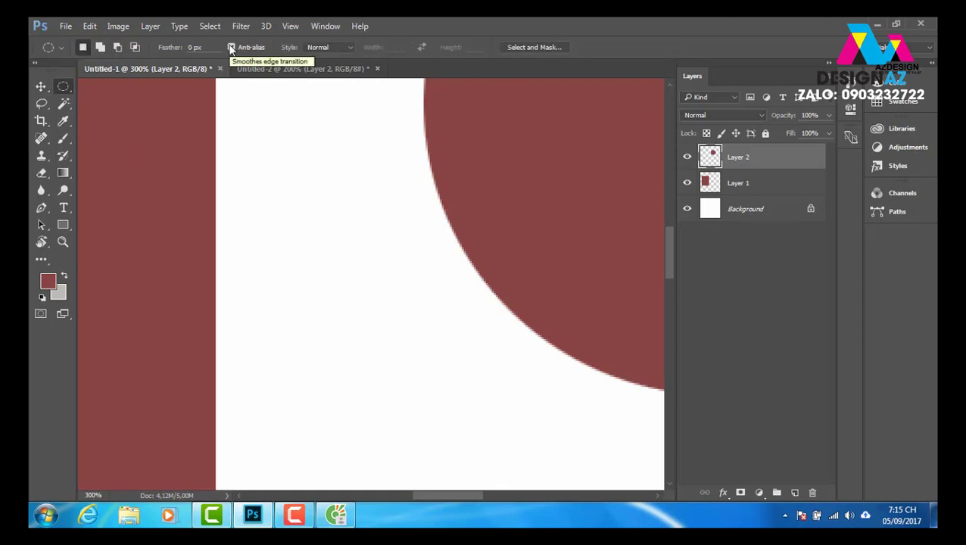
pyautogui.hotkey('ctrl', '-')
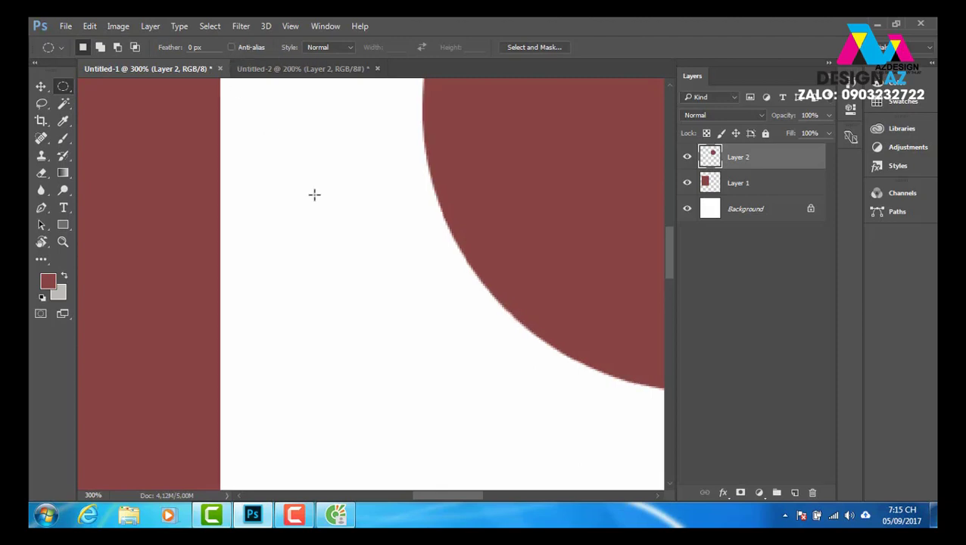
pyautogui.hotkey('ctrl', '-')
pyautogui.hotkey('ctrl', '-')
pyautogui.hotkey('ctrl', '-')
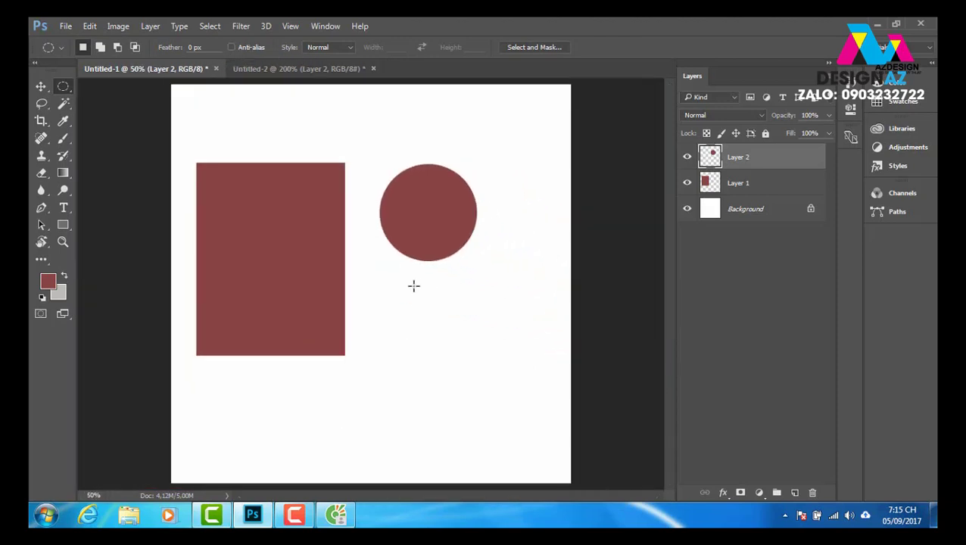
# - Fill a larger circular selection below the first circle with dark red on a new layer
pyautogui.moveTo(409, 284); pyautogui.dragTo(521, 399)
pyautogui.click(794, 493)
pyautogui.hotkey('alt', 'BackSpace')
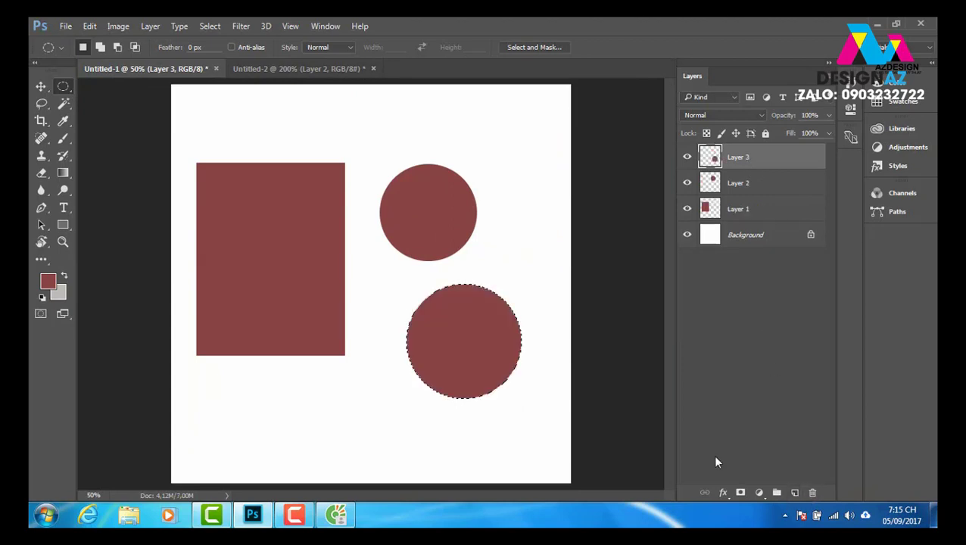
pyautogui.press('v')
# - Zoom in to inspect the second circle's jagged, unsmoothed edge, then zoom back out
pyautogui.hotkey('ctrl', 's')
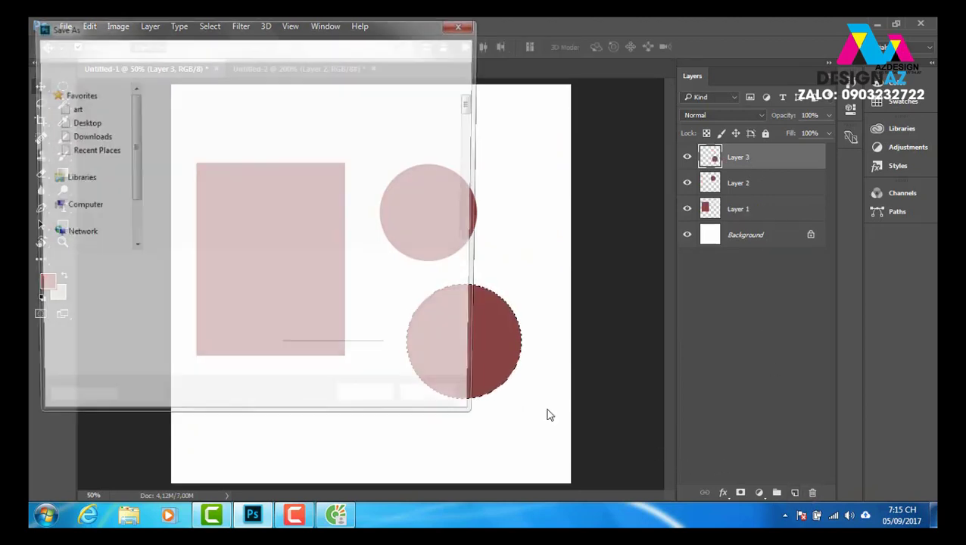
pyautogui.press('Escape')
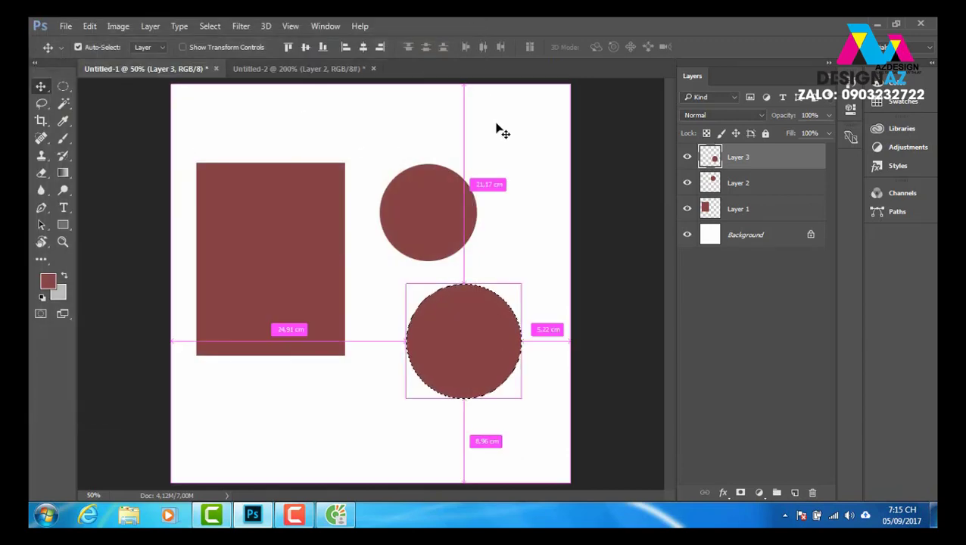
pyautogui.press('z')
pyautogui.moveTo(389, 317)
pyautogui.mouseDown()
pyautogui.moveTo(459, 365)
pyautogui.moveTo(579, 381)
pyautogui.mouseUp()
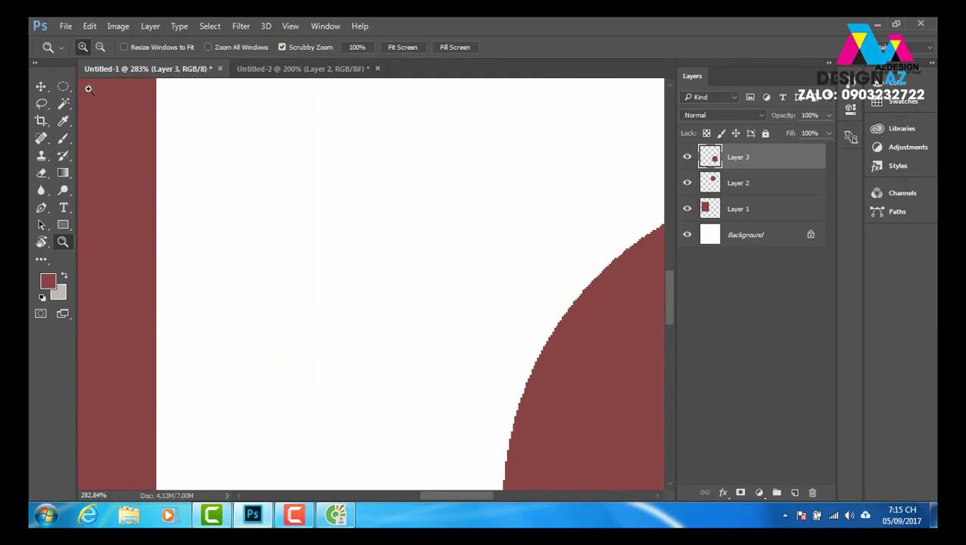
pyautogui.click(64, 86)
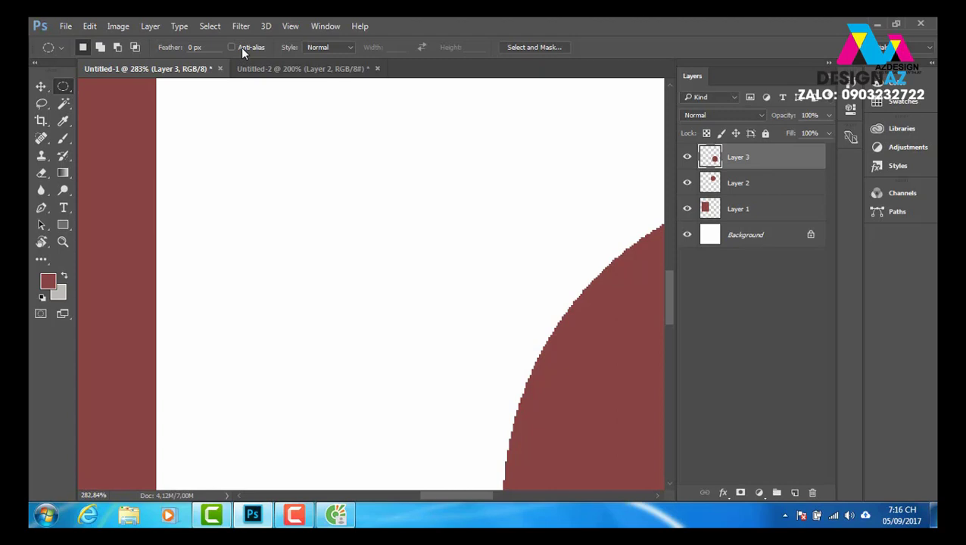
pyautogui.hotkey('ctrl', '-')
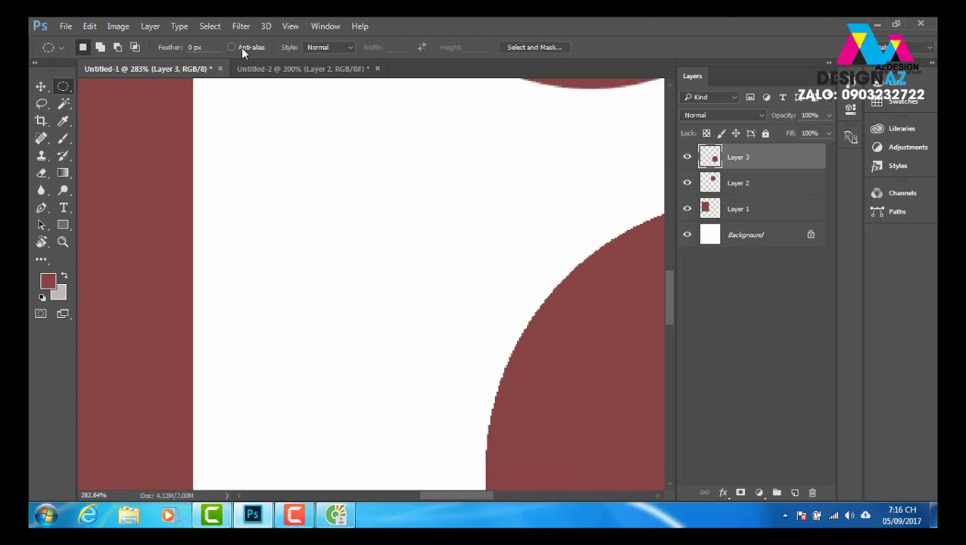
pyautogui.hotkey('ctrl', '-')
pyautogui.hotkey('ctrl', '-')
pyautogui.hotkey('ctrl', '-')
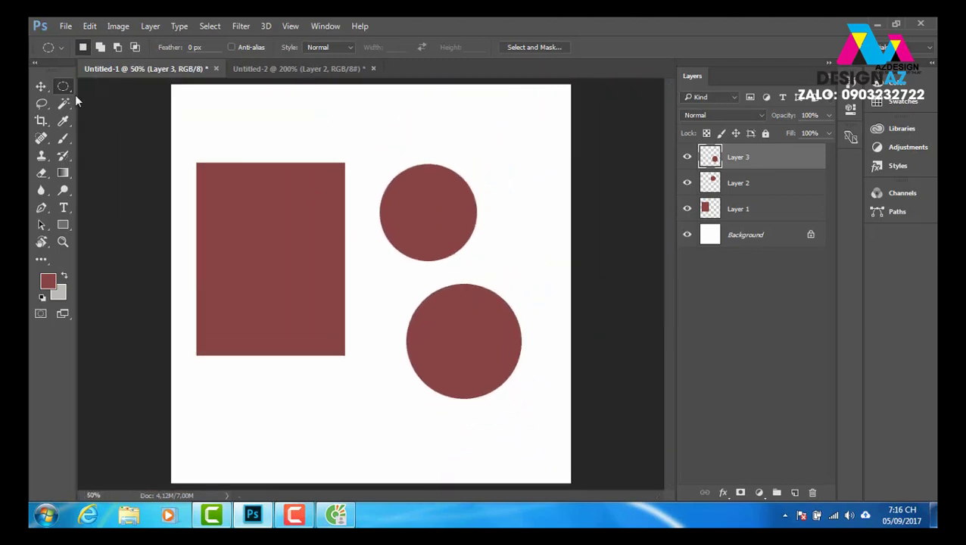
# - Delete the second circle, first circle and red rectangle layers, leaving only Background
pyautogui.click(41, 86)
pyautogui.moveTo(474, 319)
pyautogui.mouseDown()
pyautogui.moveTo(447, 264)
pyautogui.moveTo(469, 240)
pyautogui.mouseUp()
pyautogui.press('Delete')
pyautogui.rightClick(463, 220)
pyautogui.click(465, 221)
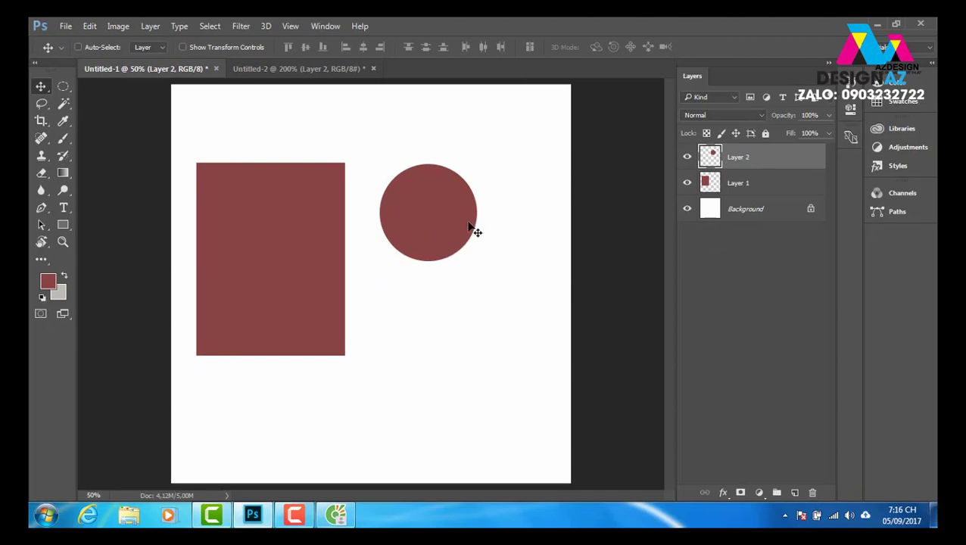
pyautogui.press('Delete')
pyautogui.rightClick(347, 221)
pyautogui.click(349, 224)
pyautogui.press('Delete')
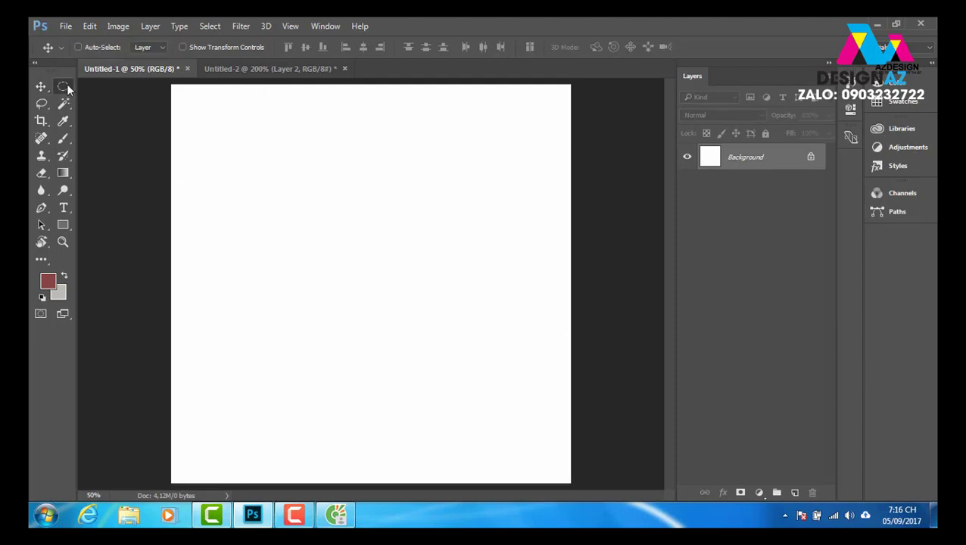
pyautogui.moveTo(63, 86); pyautogui.dragTo(103, 118)
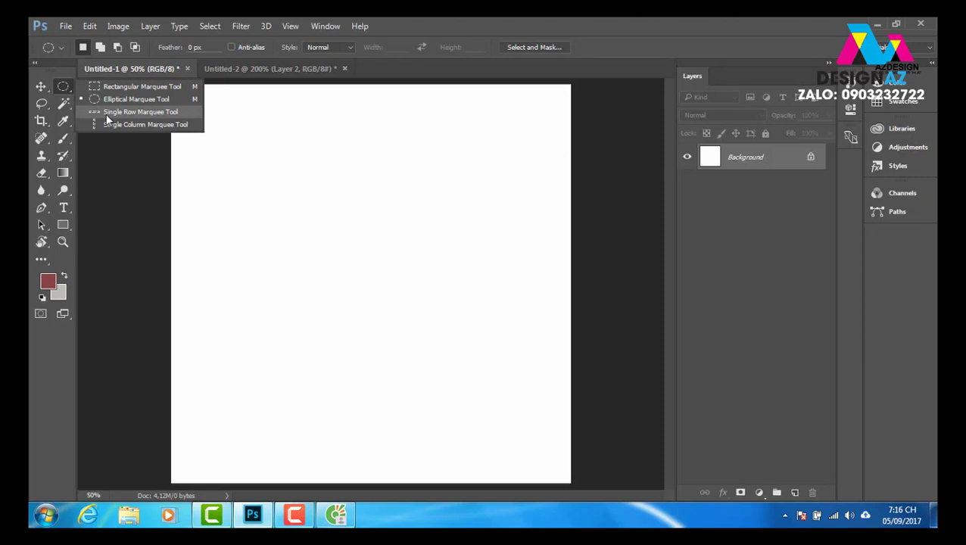
# - Make a one-pixel single-row selection, then a single-column selection on the canvas
pyautogui.click(137, 114)
pyautogui.click(265, 144)
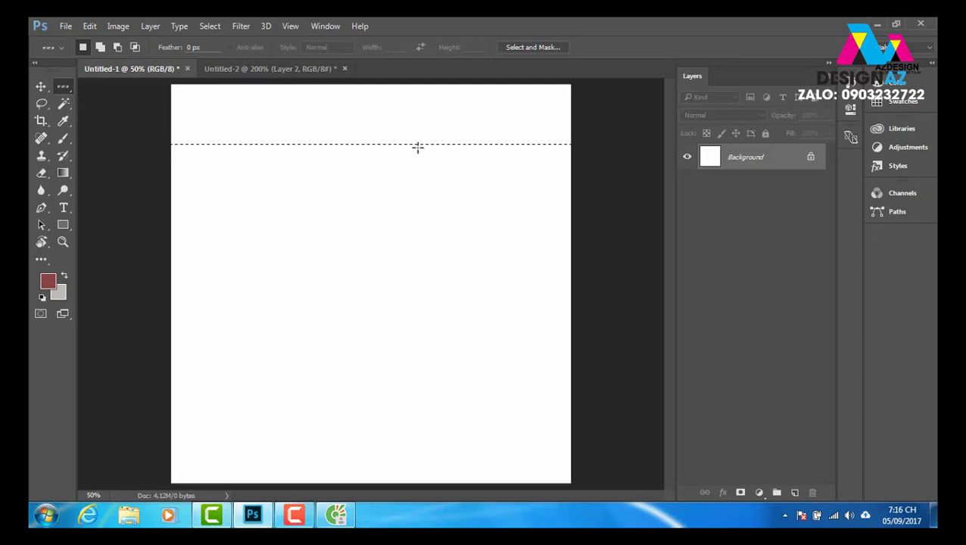
pyautogui.rightClick(55, 87)
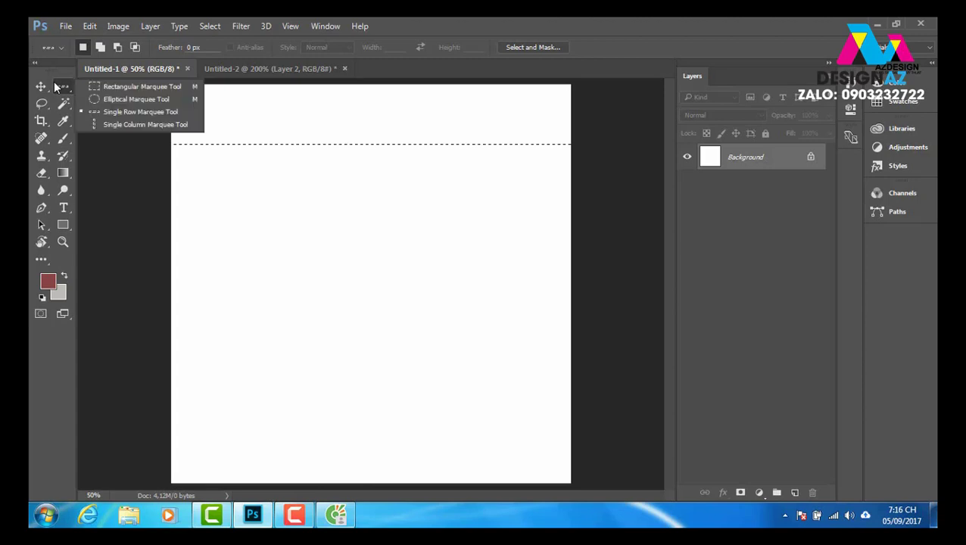
pyautogui.click(137, 126)
pyautogui.click(278, 130)
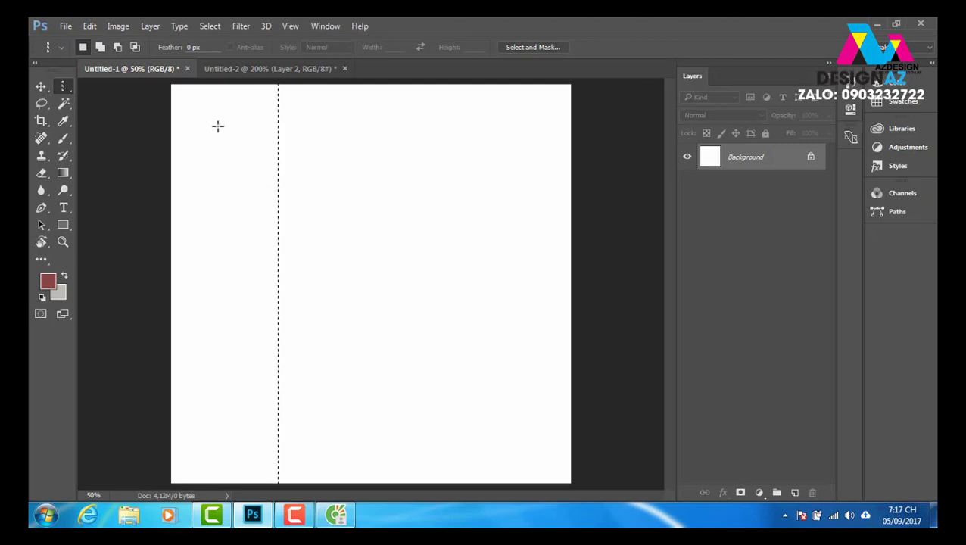
pyautogui.click(233, 176)
# - Return to the Rectangular Marquee, clear the column selection, and minimize Photoshop
pyautogui.rightClick(63, 88)
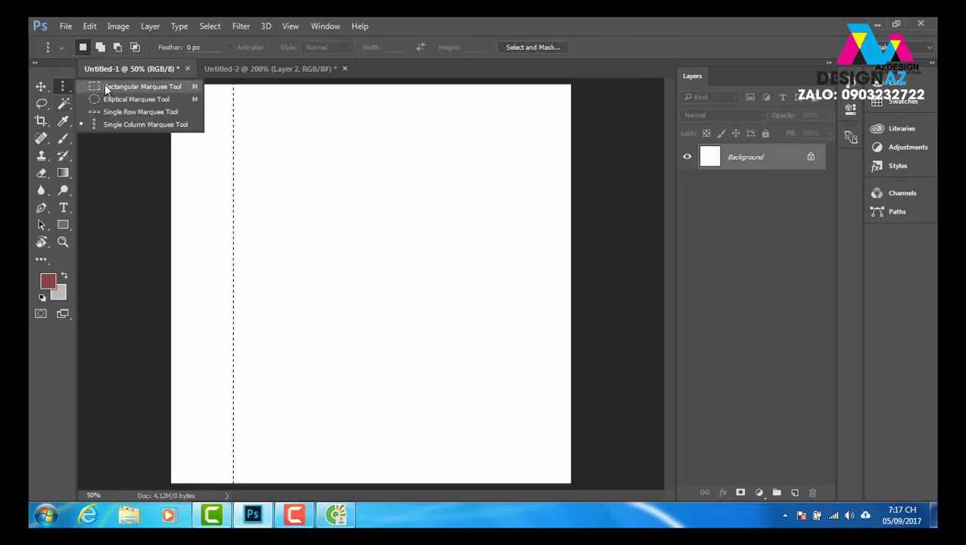
pyautogui.click(106, 88)
pyautogui.click(284, 176)
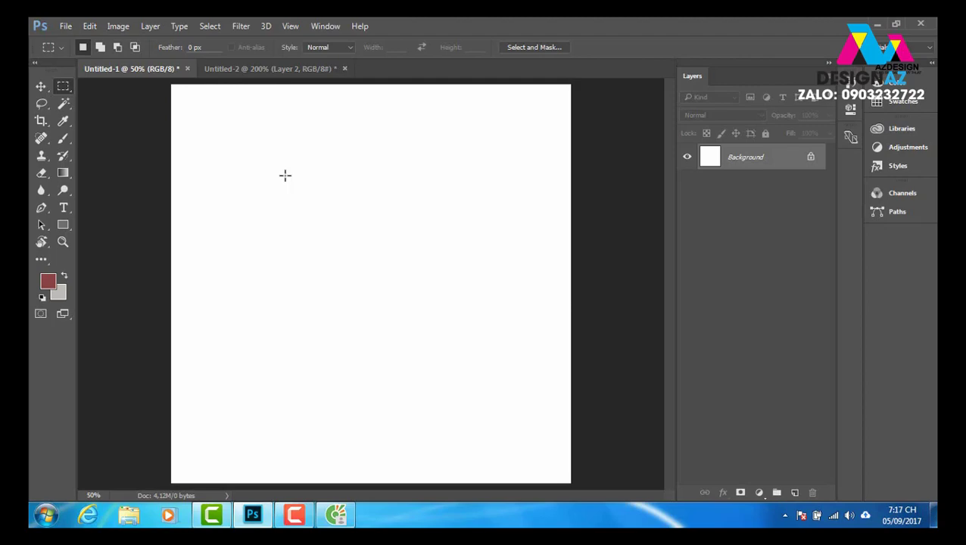
pyautogui.click(877, 24)
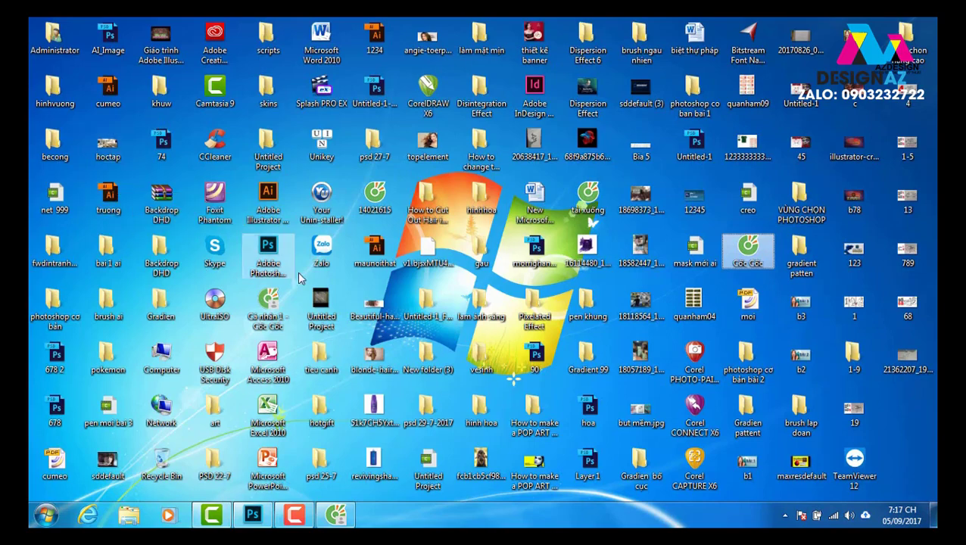
# - Browse Local Disk (D:) into dettop > webthoitrang and select the Fitshop page image
pyautogui.press('super+e')
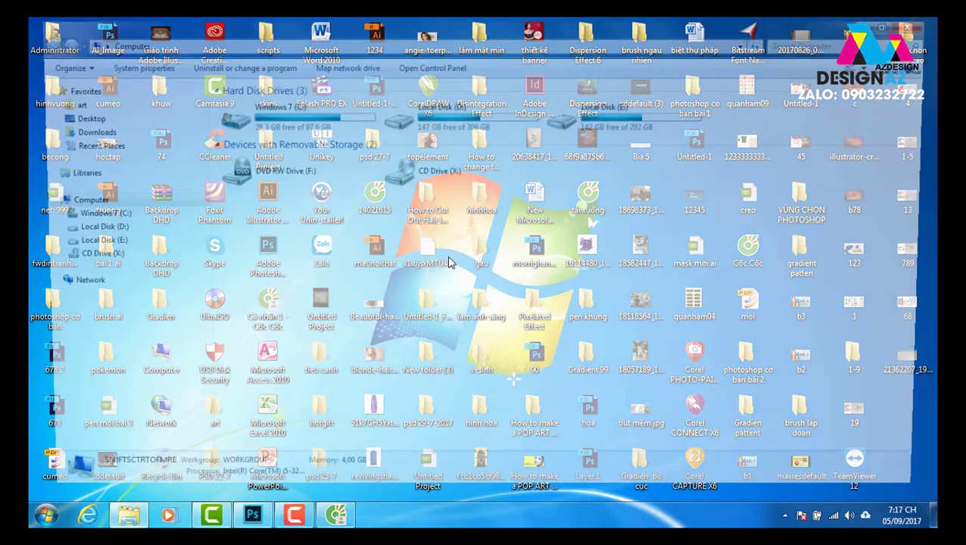
pyautogui.doubleClick(485, 124)
pyautogui.click(485, 190)
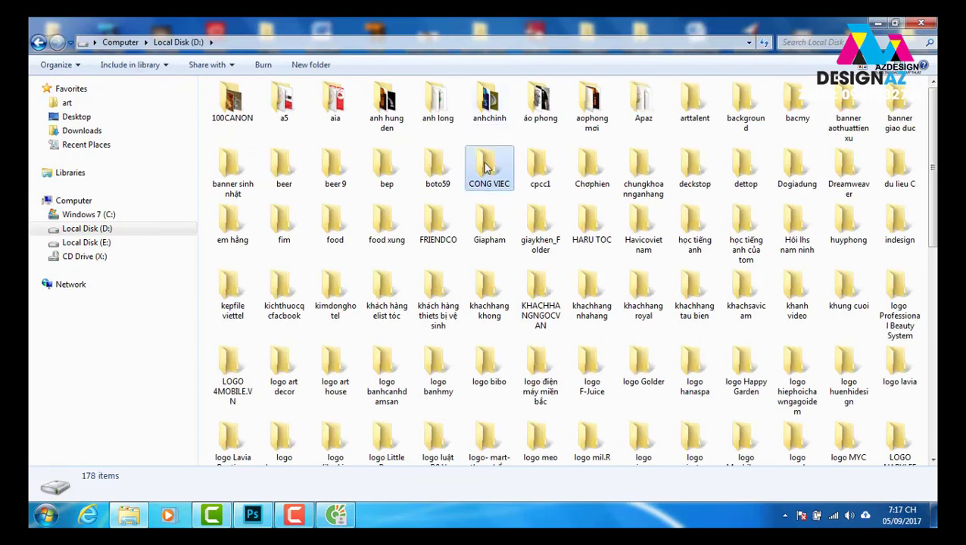
pyautogui.click(702, 187)
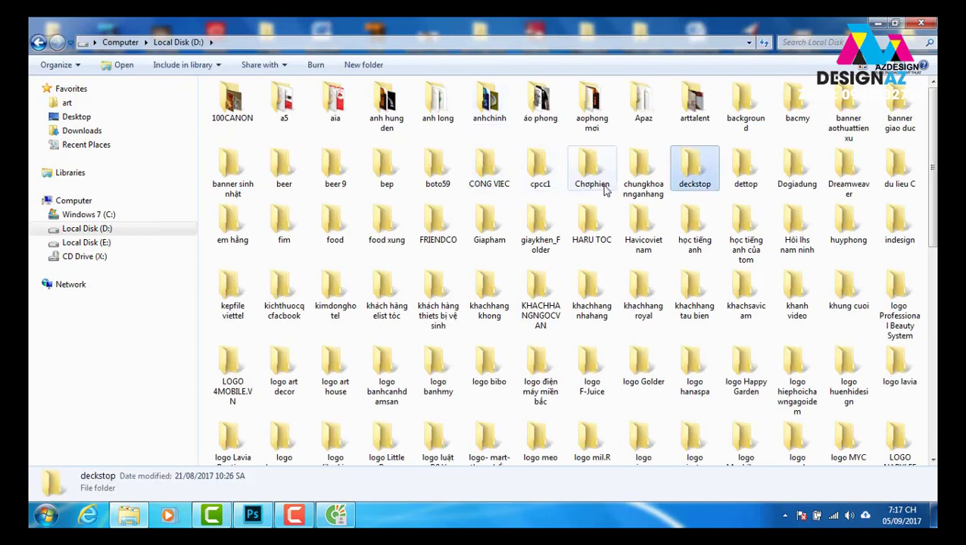
pyautogui.doubleClick(702, 187)
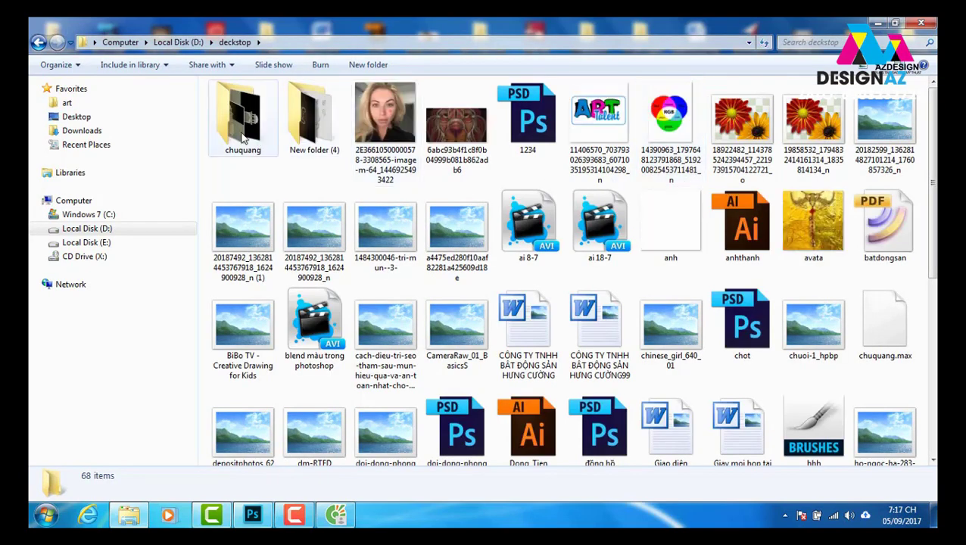
pyautogui.click(38, 42)
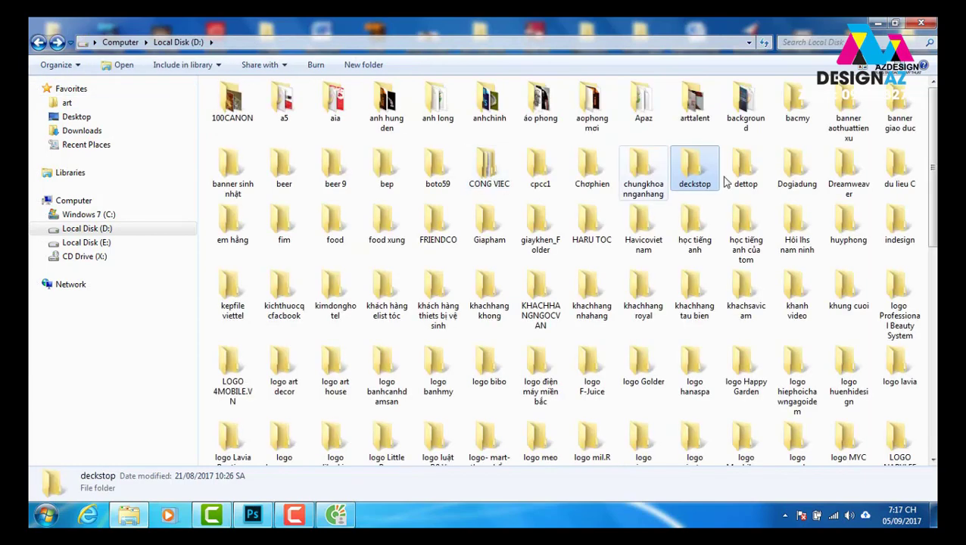
pyautogui.doubleClick(746, 172)
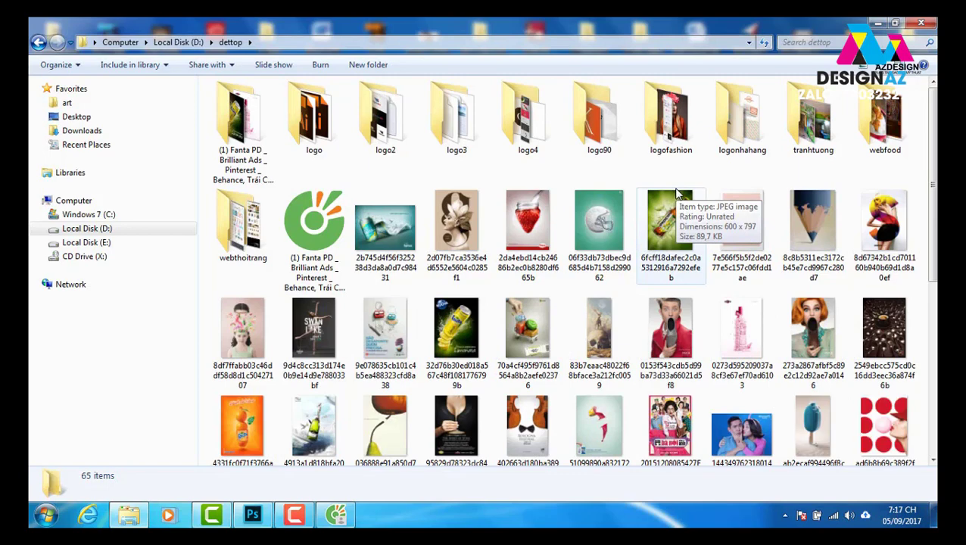
pyautogui.doubleClick(254, 231)
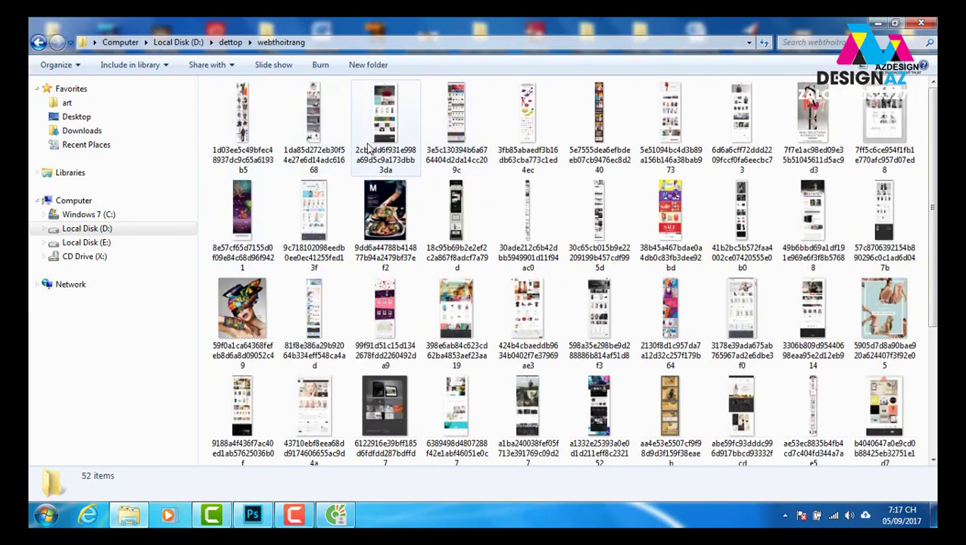
pyautogui.click(388, 133)
# - Open the Fitshop image at actual size, zooming on the red-dress banner and header
pyautogui.doubleClick(388, 133)
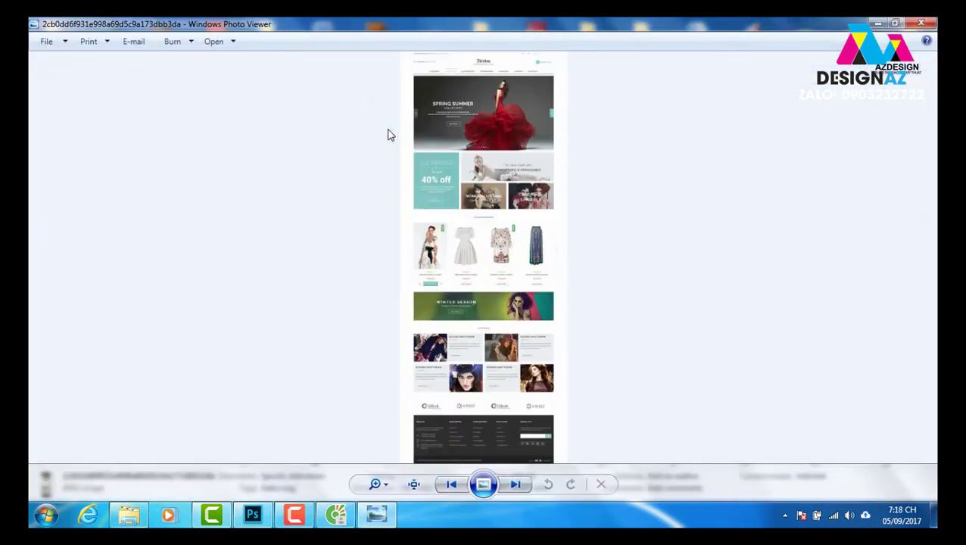
pyautogui.click(413, 484)
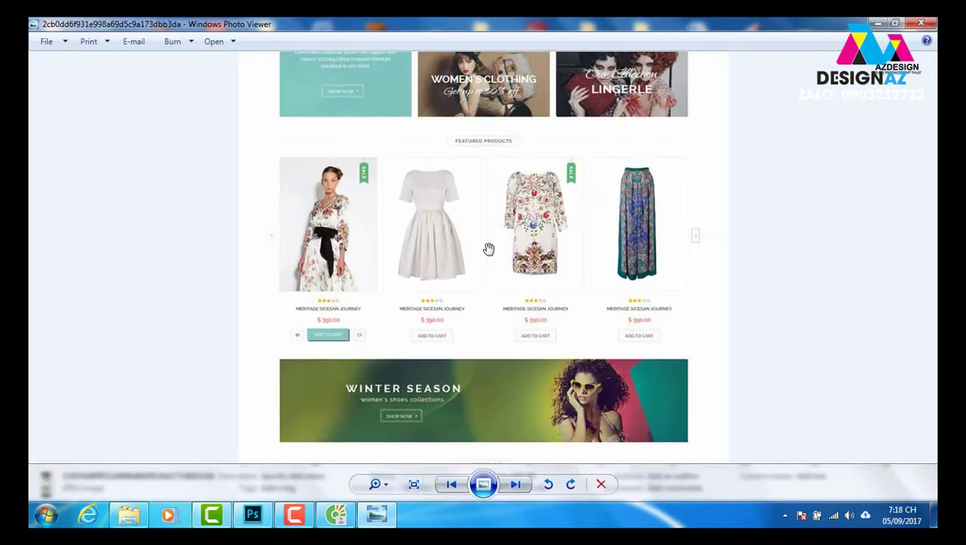
pyautogui.scroll(3, 491, 250)
pyautogui.scroll(2, 500, 302)
pyautogui.scroll(2, 506, 321)
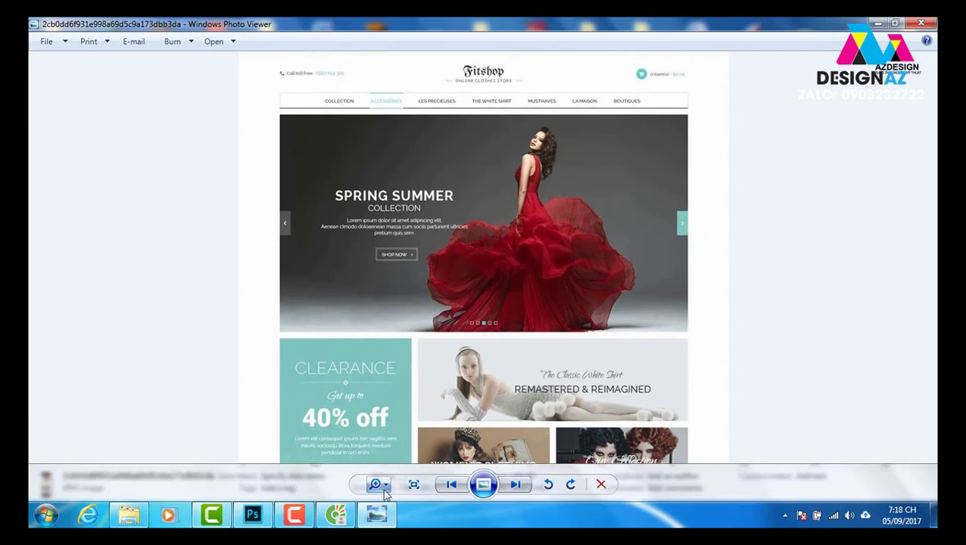
pyautogui.moveTo(375, 485)
pyautogui.mouseDown()
pyautogui.moveTo(389, 491)
pyautogui.moveTo(377, 491)
pyautogui.mouseUp()
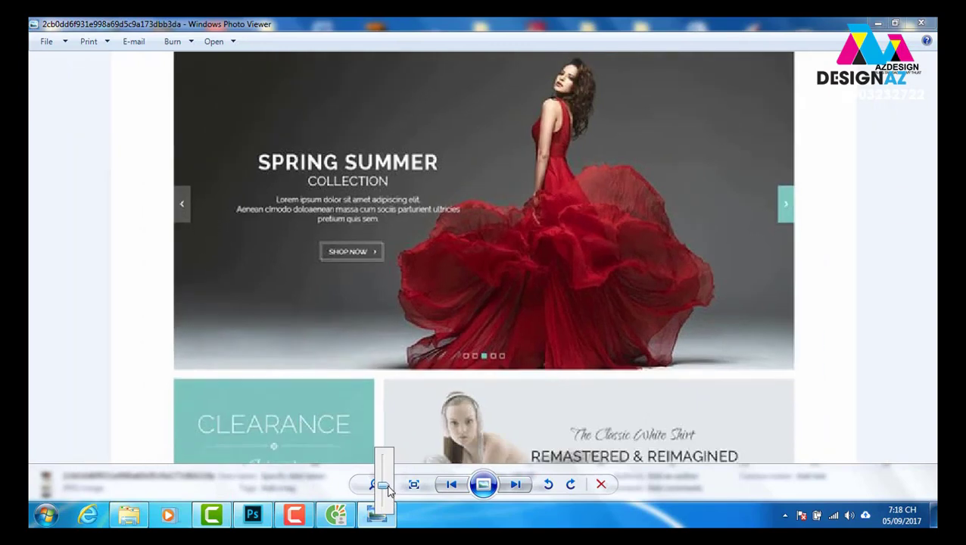
pyautogui.moveTo(469, 178)
pyautogui.mouseDown()
pyautogui.moveTo(472, 298)
pyautogui.moveTo(496, 224)
pyautogui.mouseUp()
pyautogui.moveTo(481, 152); pyautogui.dragTo(481, 229)
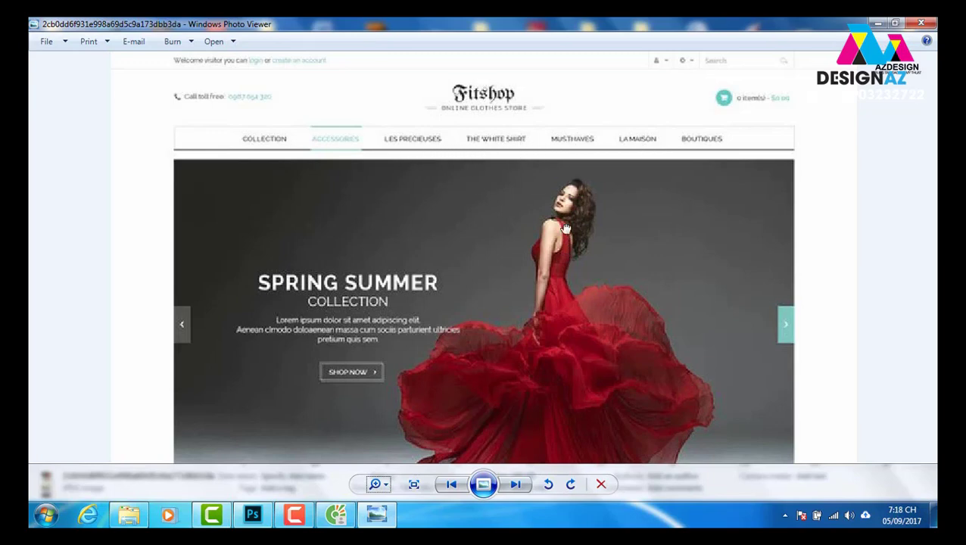
# - Pan down through prices, Winter Season banner, blog grid and footer, then advance to the next image
pyautogui.scroll(-3, 567, 235)
pyautogui.scroll(-4, 482, 273)
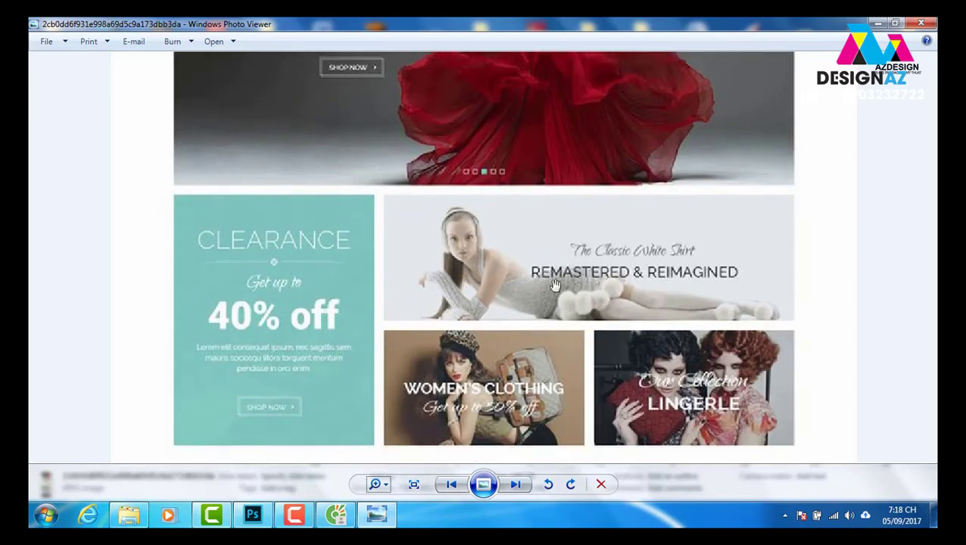
pyautogui.scroll(-1, 525, 285)
pyautogui.scroll(-1, 525, 285)
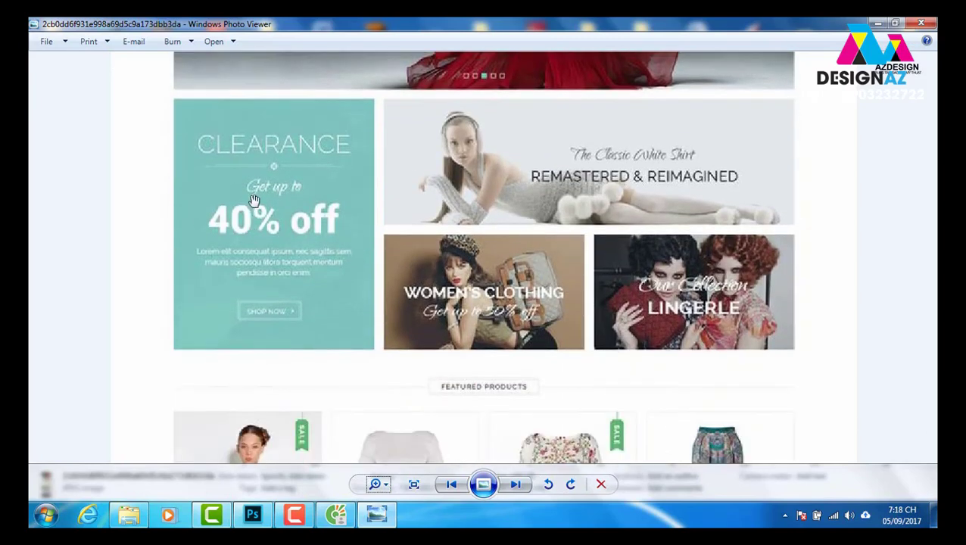
pyautogui.scroll(-4, 647, 360)
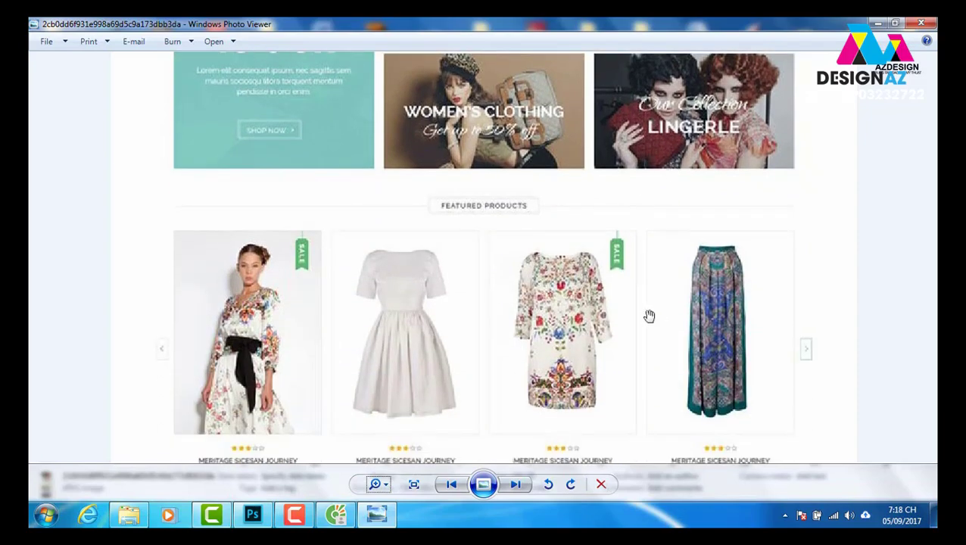
pyautogui.moveTo(646, 316); pyautogui.dragTo(644, 198)
pyautogui.scroll(-1, 454, 227)
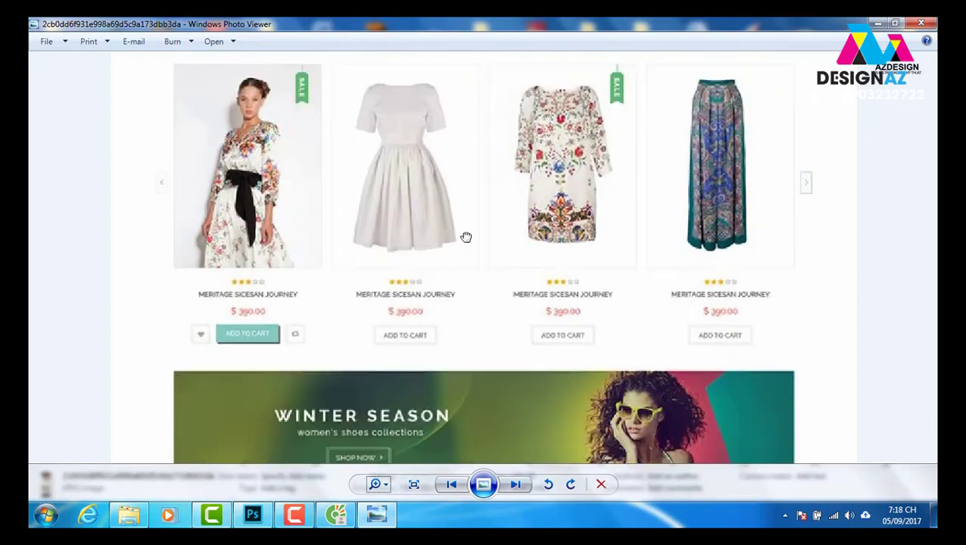
pyautogui.scroll(-4, 477, 197)
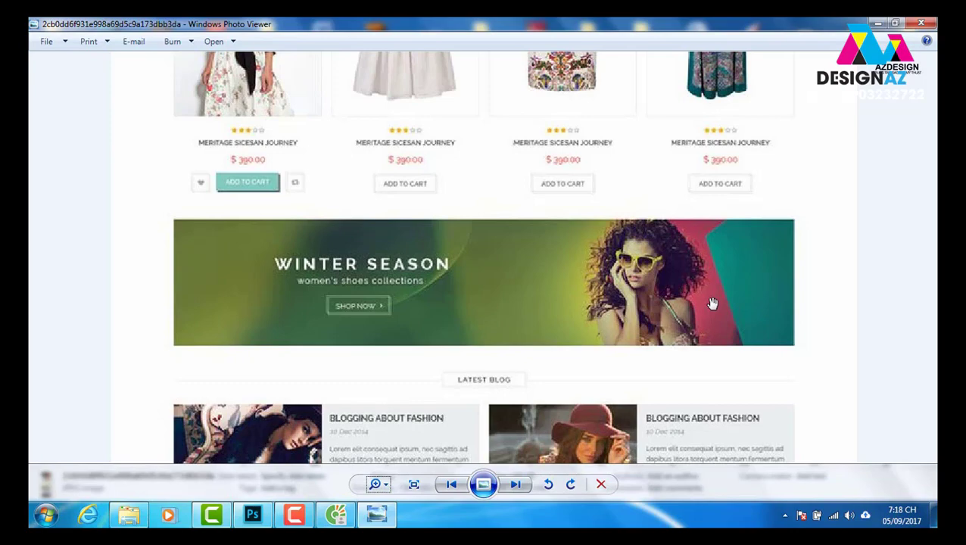
pyautogui.moveTo(596, 342); pyautogui.dragTo(619, 184)
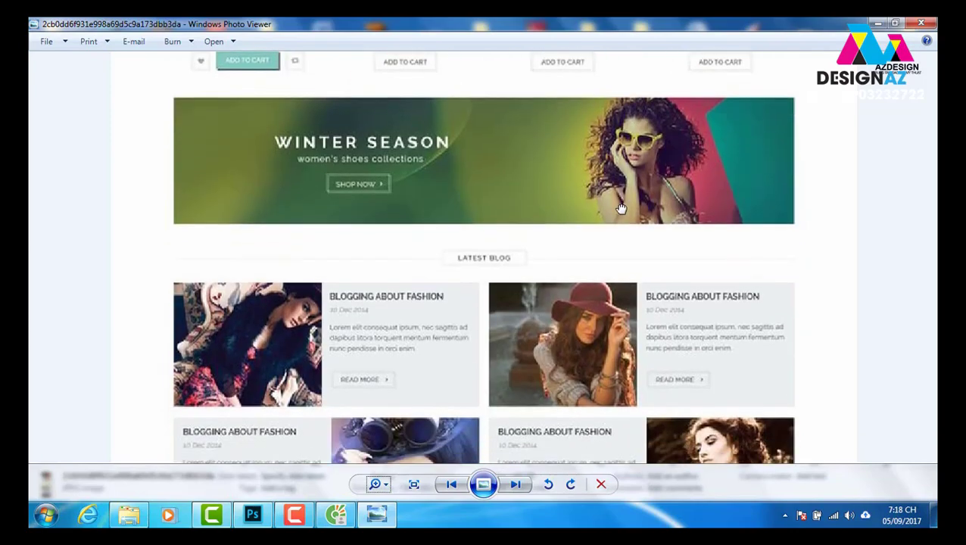
pyautogui.moveTo(626, 320); pyautogui.dragTo(642, 200)
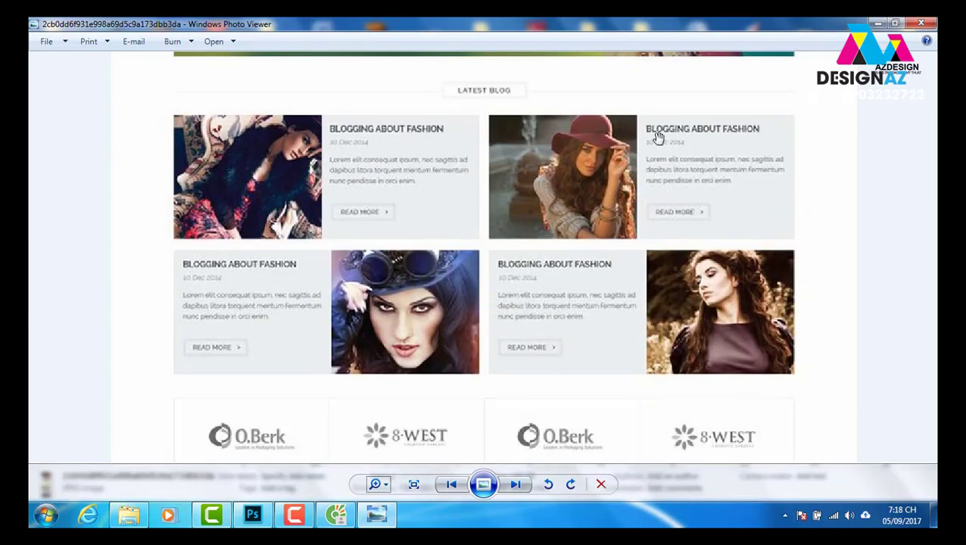
pyautogui.moveTo(723, 300); pyautogui.dragTo(738, 136)
pyautogui.moveTo(691, 269); pyautogui.dragTo(691, 196)
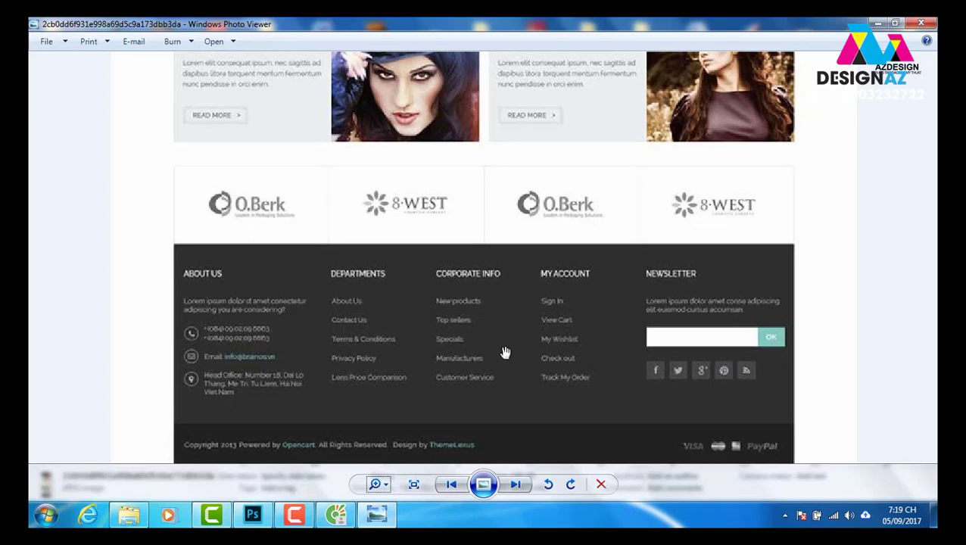
pyautogui.click(517, 486)
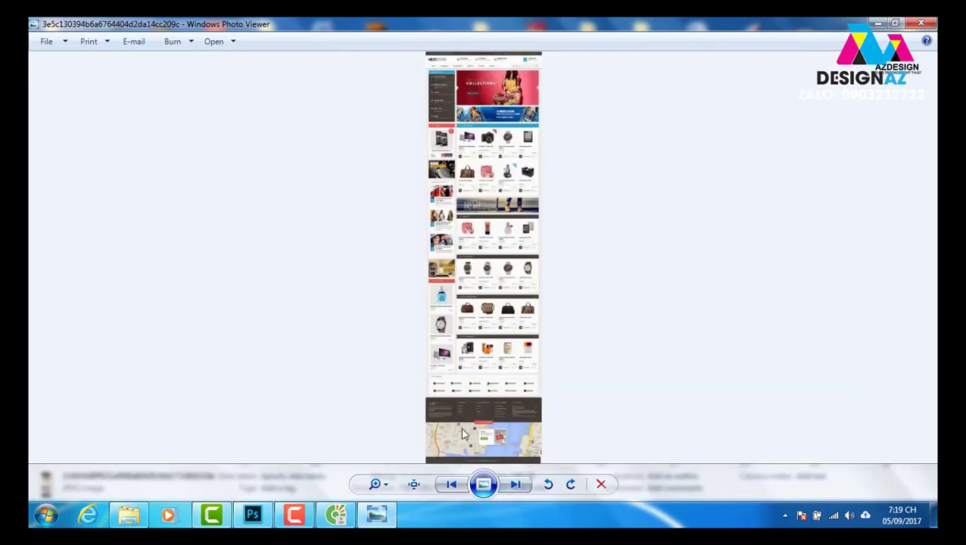
# - Inspect the NextStore mockup at actual size, zoomed in on its header and banner
pyautogui.click(413, 485)
pyautogui.moveTo(519, 166); pyautogui.dragTo(400, 499)
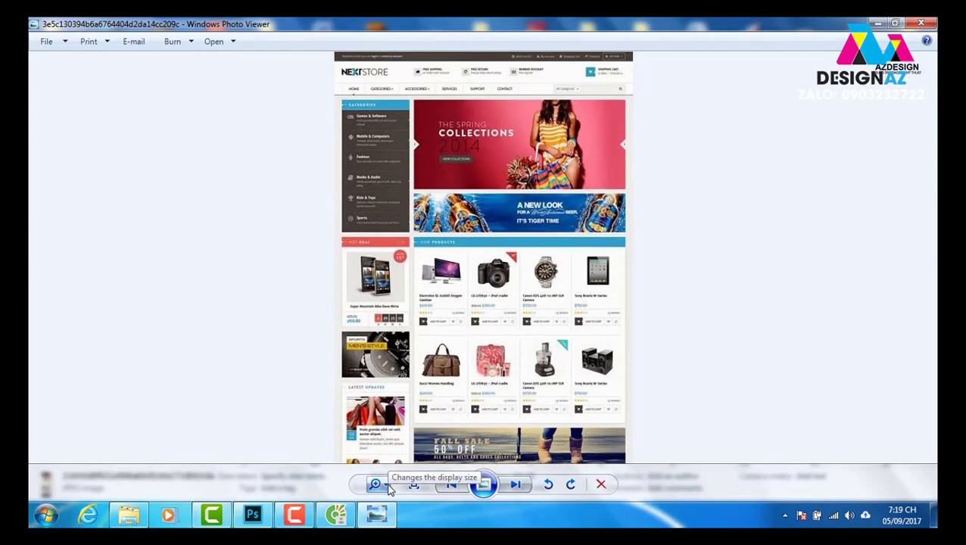
pyautogui.moveTo(374, 484); pyautogui.dragTo(383, 454)
pyautogui.scroll(5, 476, 234)
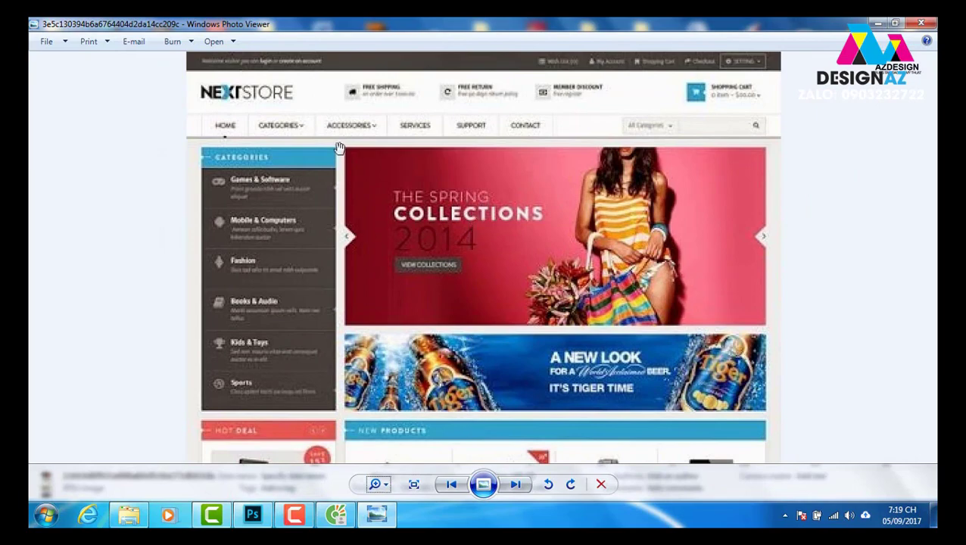
pyautogui.scroll(-4, 647, 314)
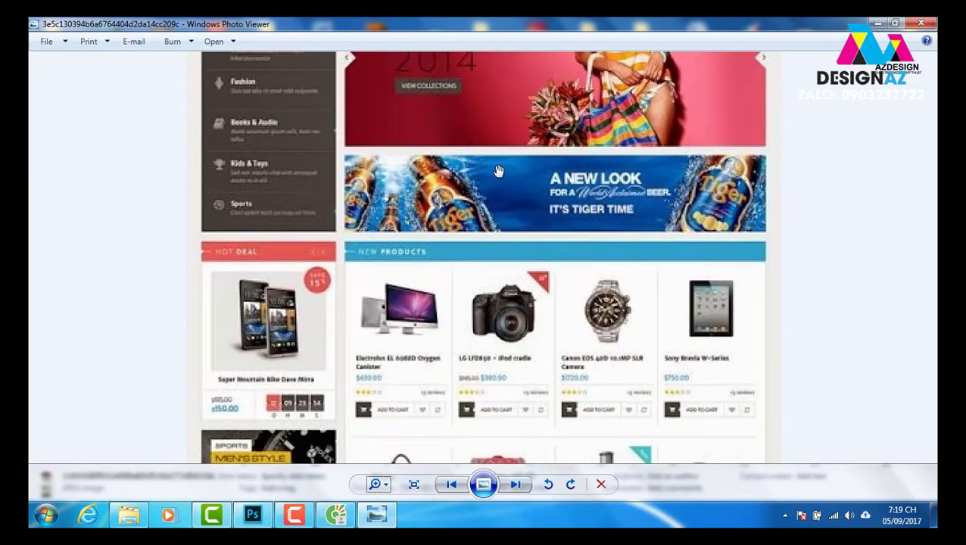
pyautogui.moveTo(493, 168); pyautogui.dragTo(500, 401)
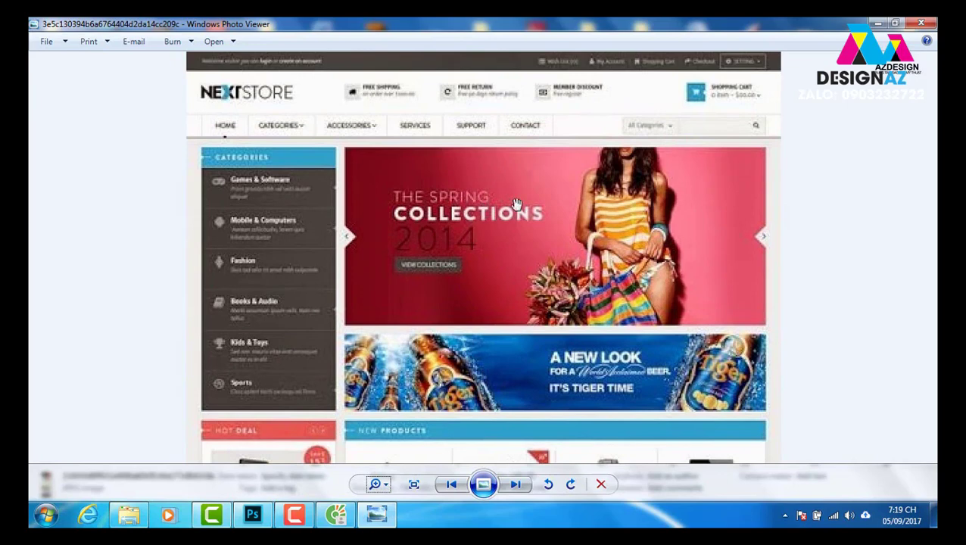
# - Advance past the Casadei newsletter, view the Nantes page top, and settle on the NET-A-PORTER SALE poster
pyautogui.click(516, 487)
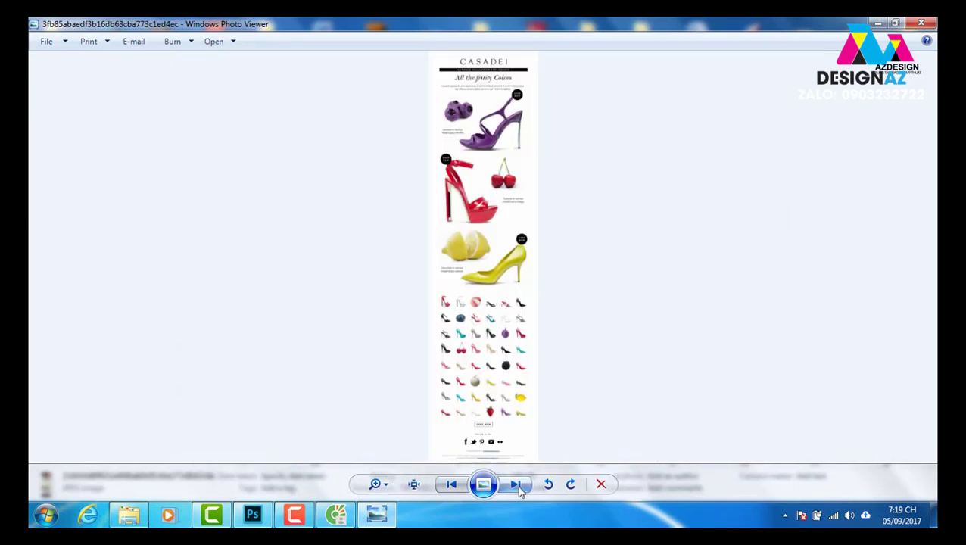
pyautogui.click(516, 487)
pyautogui.click(516, 487)
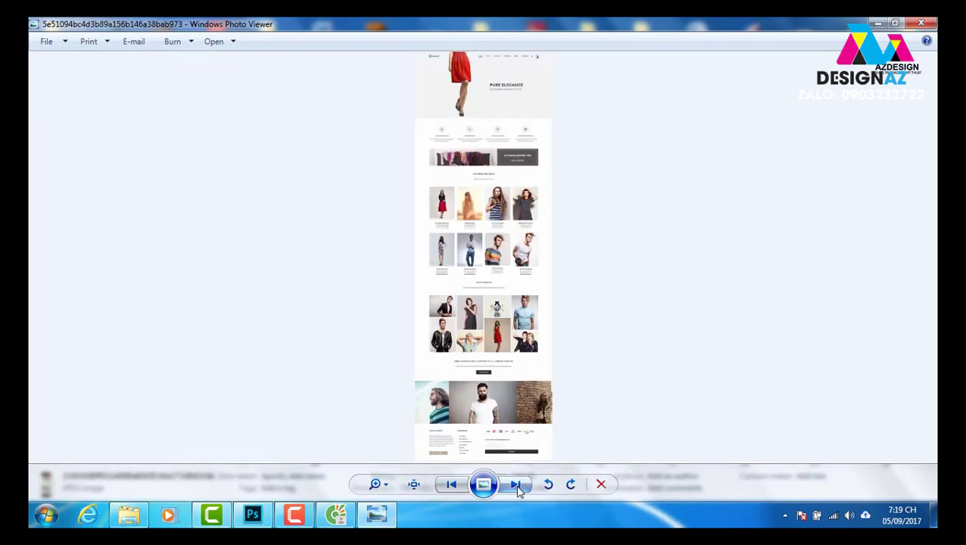
pyautogui.click(416, 485)
pyautogui.moveTo(496, 176); pyautogui.dragTo(497, 315)
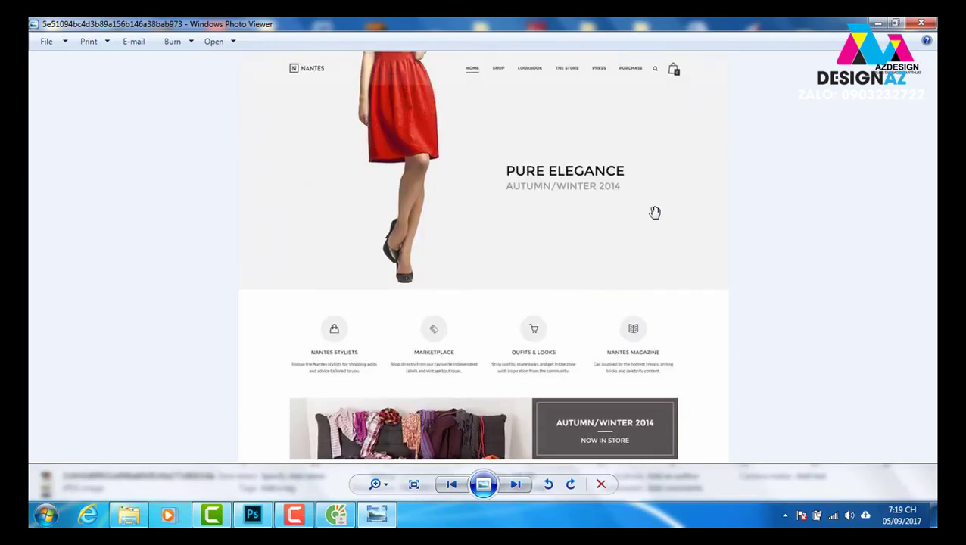
pyautogui.click(519, 485)
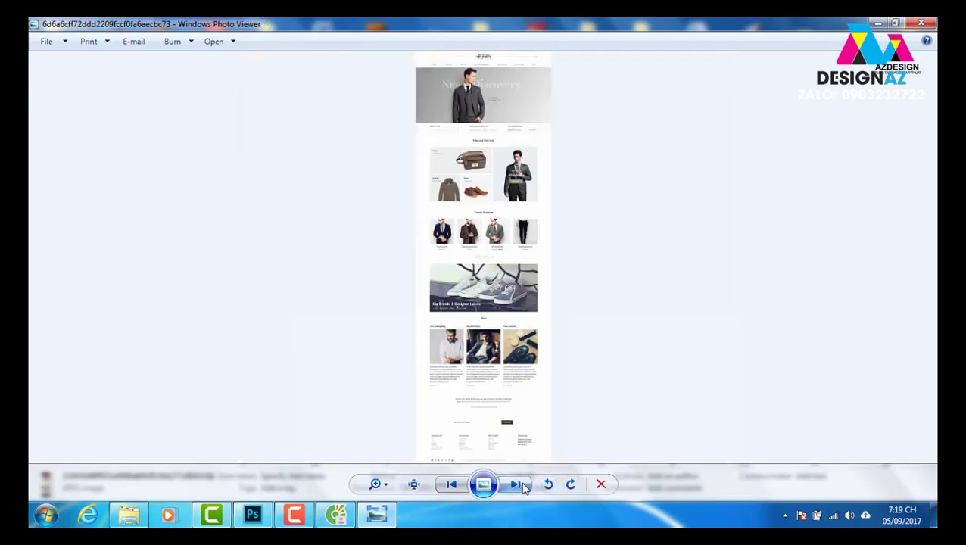
pyautogui.click(523, 487)
pyautogui.click(523, 488)
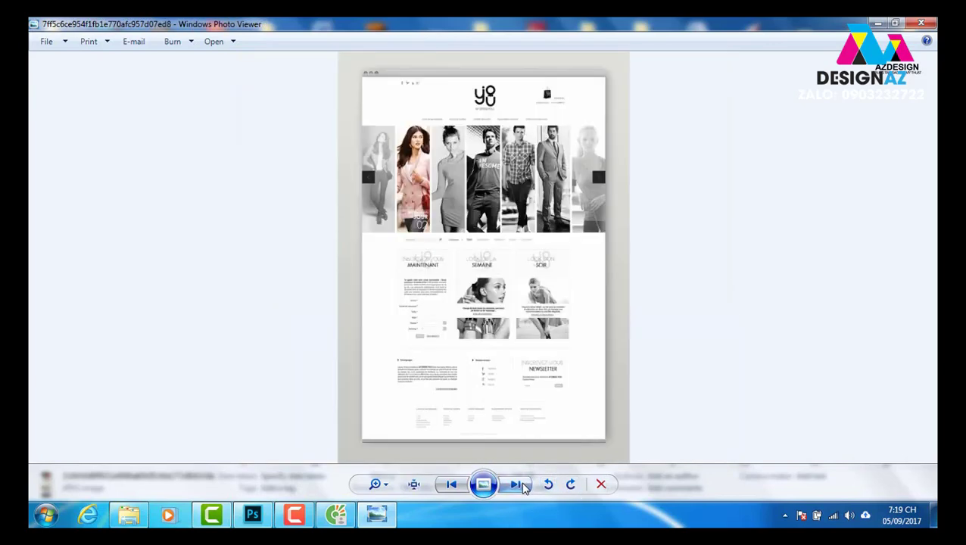
pyautogui.click(451, 484)
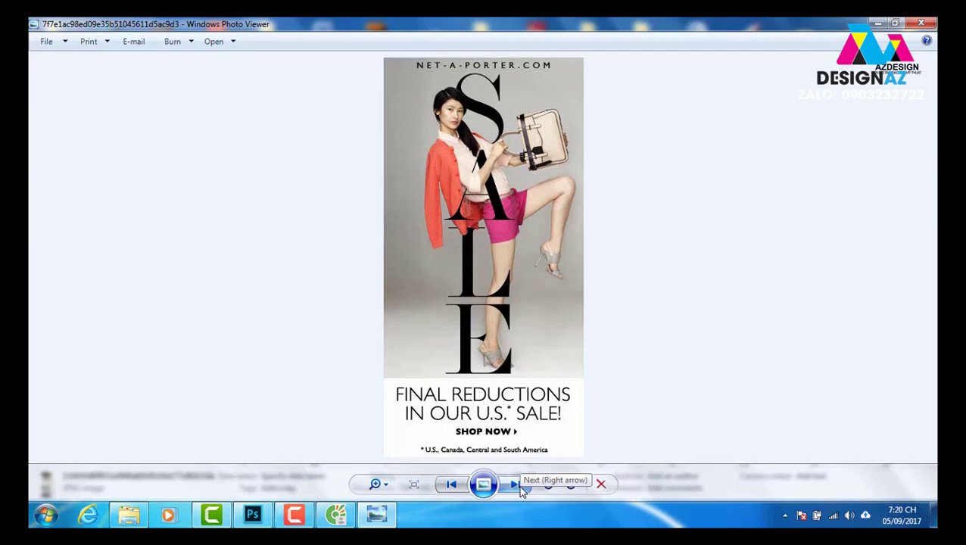
# - Advance past the Dior layout and on to the Revolve layout image
pyautogui.click(521, 492)
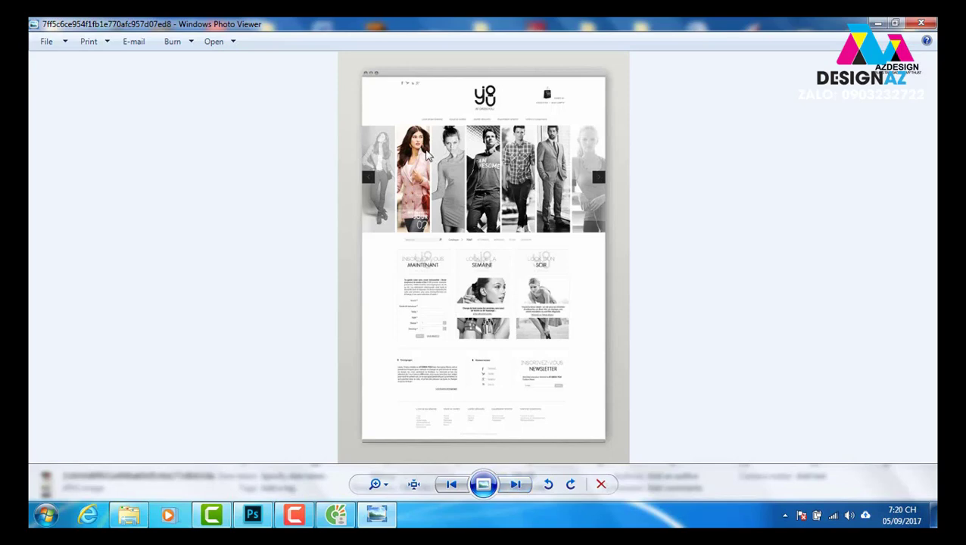
pyautogui.click(514, 487)
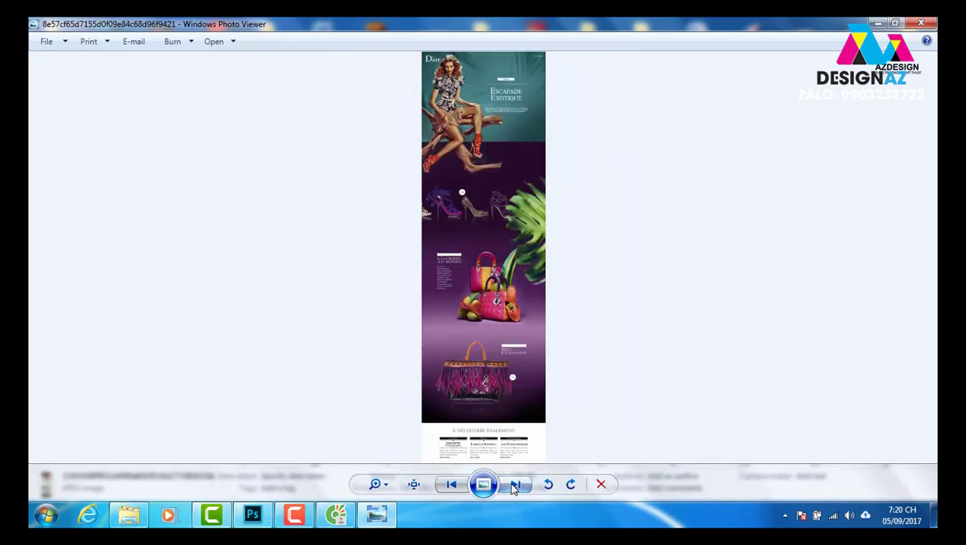
pyautogui.click(514, 488)
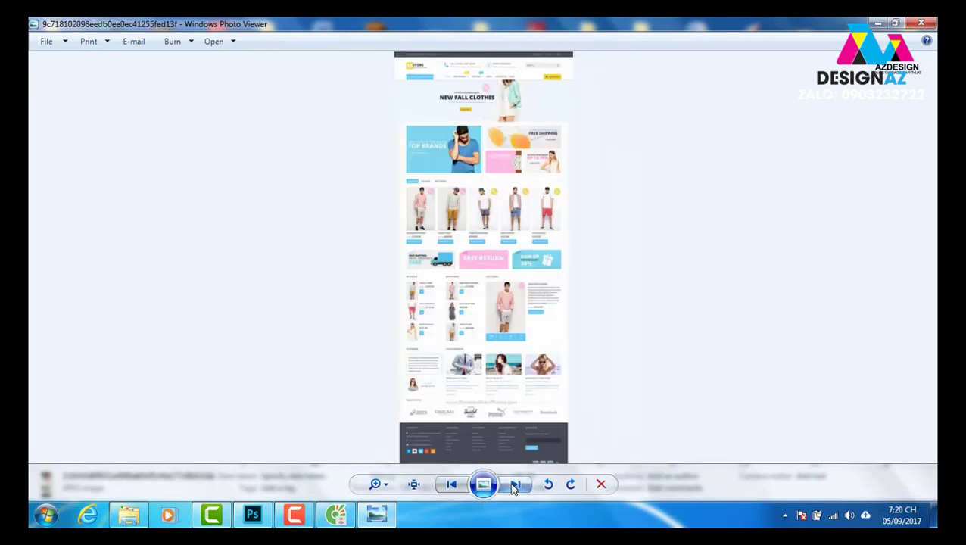
pyautogui.click(513, 488)
pyautogui.click(514, 488)
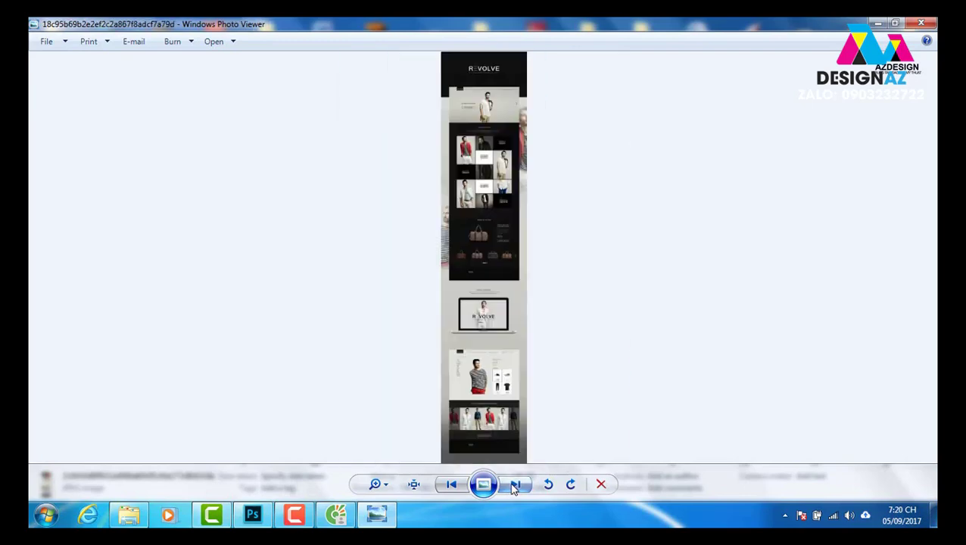
# - View the Revolve layout at actual size, panning across its header, hero banner and collection grid
pyautogui.click(415, 485)
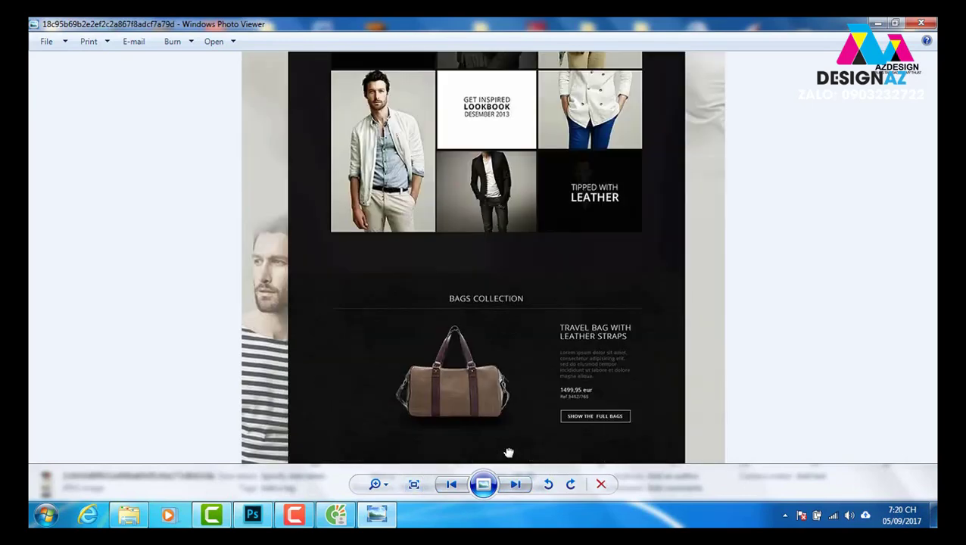
pyautogui.scroll(7, 484, 265)
pyautogui.moveTo(498, 271); pyautogui.dragTo(520, 219)
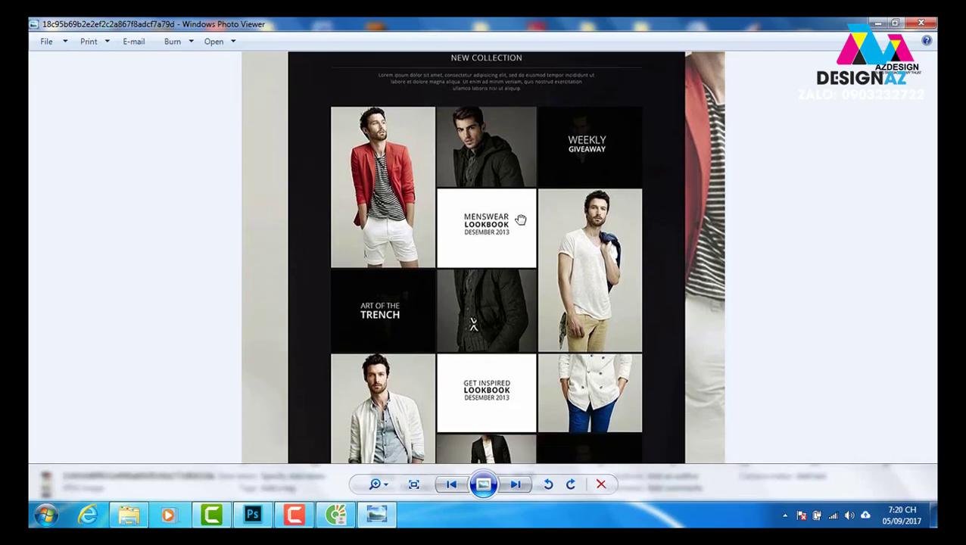
pyautogui.scroll(-2, 508, 336)
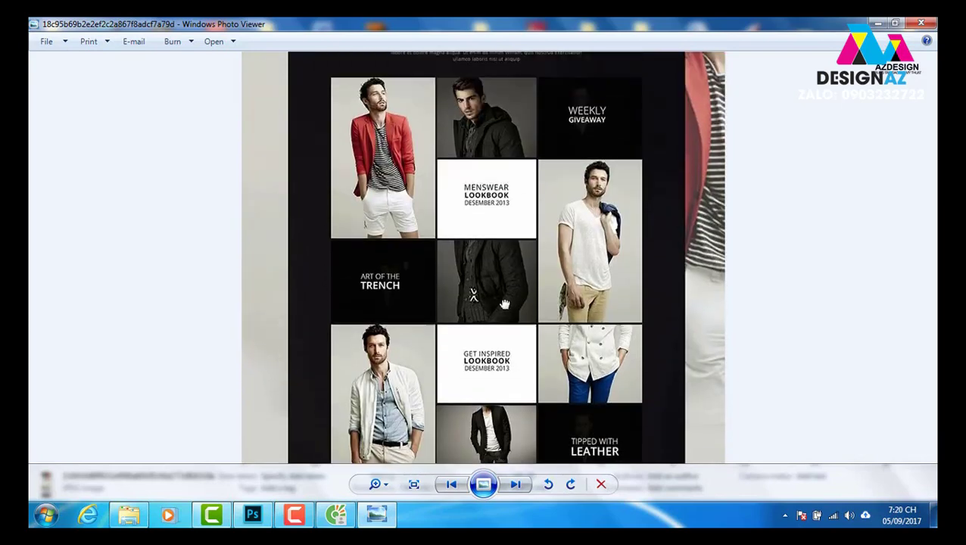
pyautogui.scroll(5, 499, 355)
pyautogui.moveTo(511, 235); pyautogui.dragTo(515, 295)
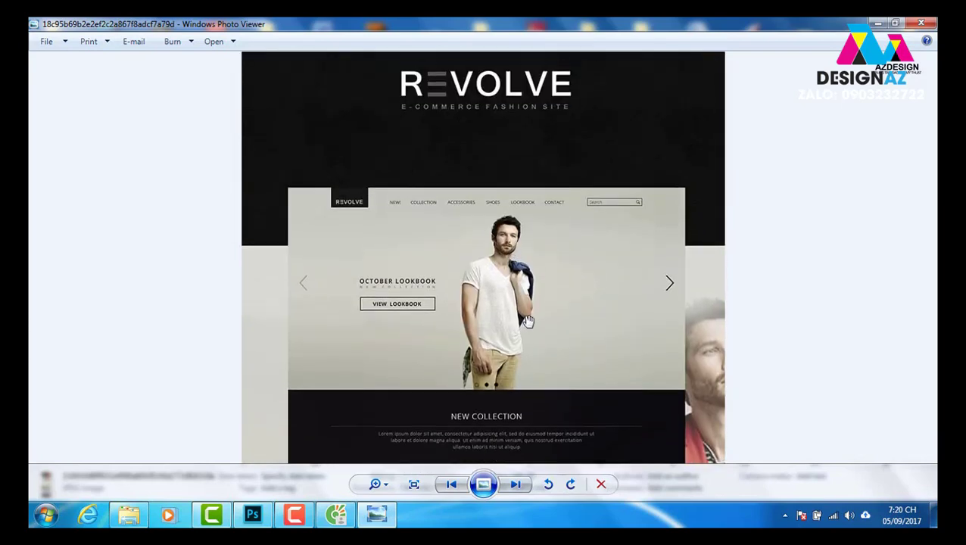
pyautogui.moveTo(532, 371); pyautogui.dragTo(533, 306)
pyautogui.moveTo(534, 270)
pyautogui.mouseDown()
pyautogui.moveTo(539, 185)
pyautogui.moveTo(568, 390)
pyautogui.mouseUp()
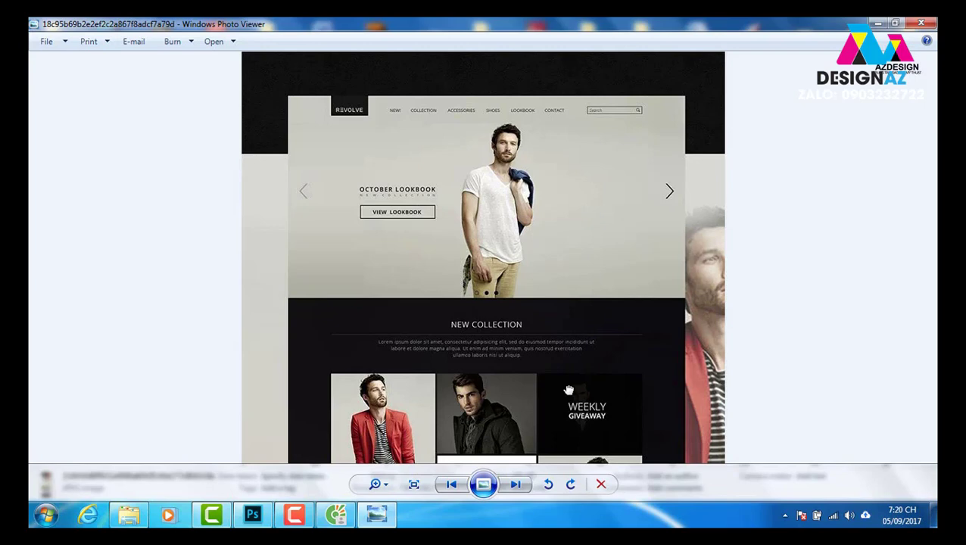
pyautogui.moveTo(568, 389); pyautogui.dragTo(591, 267)
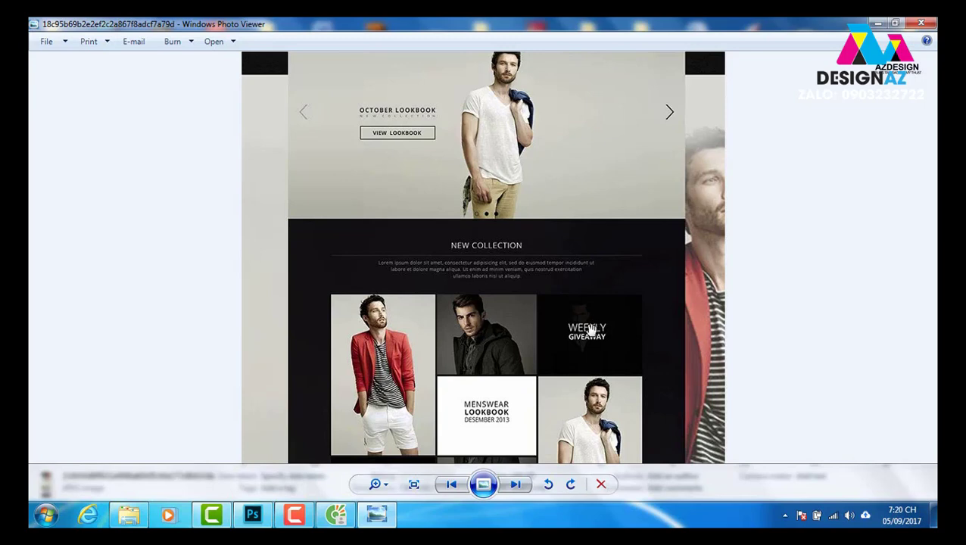
pyautogui.moveTo(589, 330); pyautogui.dragTo(587, 124)
pyautogui.moveTo(550, 319); pyautogui.dragTo(550, 369)
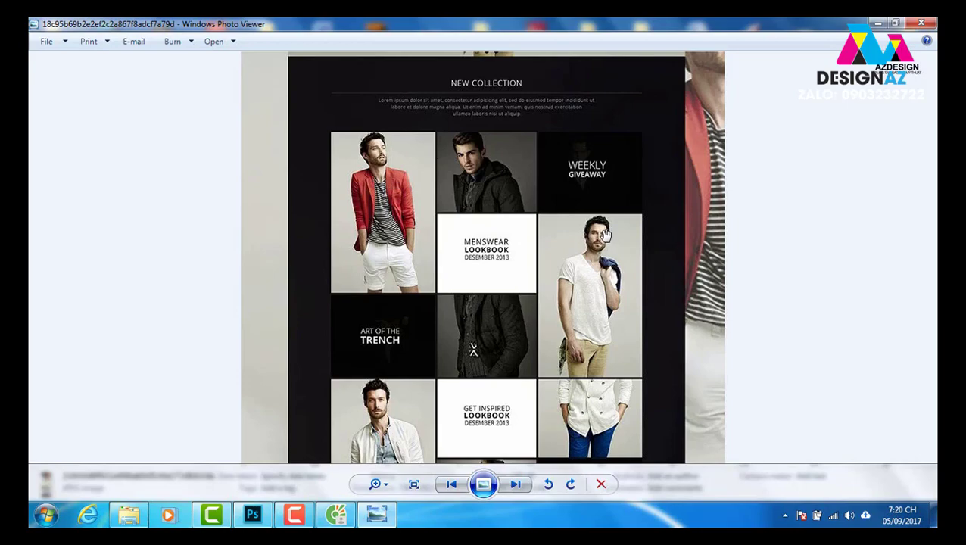
pyautogui.moveTo(567, 214); pyautogui.dragTo(566, 203)
# - Scroll down to the other-lookbooks strip and footer, then close Photo Viewer and return to Photoshop
pyautogui.moveTo(567, 273); pyautogui.dragTo(566, 82)
pyautogui.moveTo(565, 301)
pyautogui.mouseDown()
pyautogui.moveTo(570, 106)
pyautogui.moveTo(572, 144)
pyautogui.moveTo(567, 122)
pyautogui.mouseUp()
pyautogui.moveTo(569, 454); pyautogui.dragTo(577, 227)
pyautogui.moveTo(605, 452); pyautogui.dragTo(610, 186)
pyautogui.moveTo(614, 341); pyautogui.dragTo(617, 125)
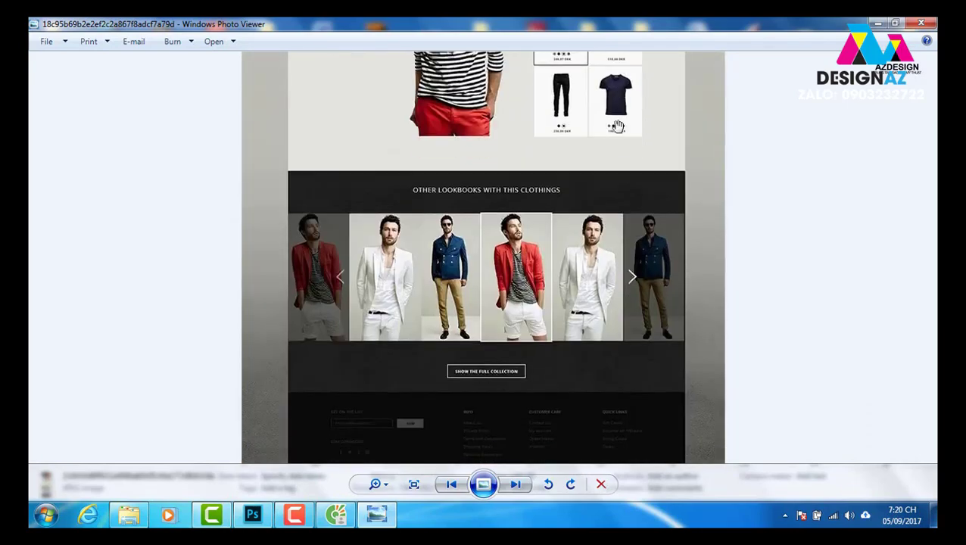
pyautogui.moveTo(605, 236); pyautogui.dragTo(604, 146)
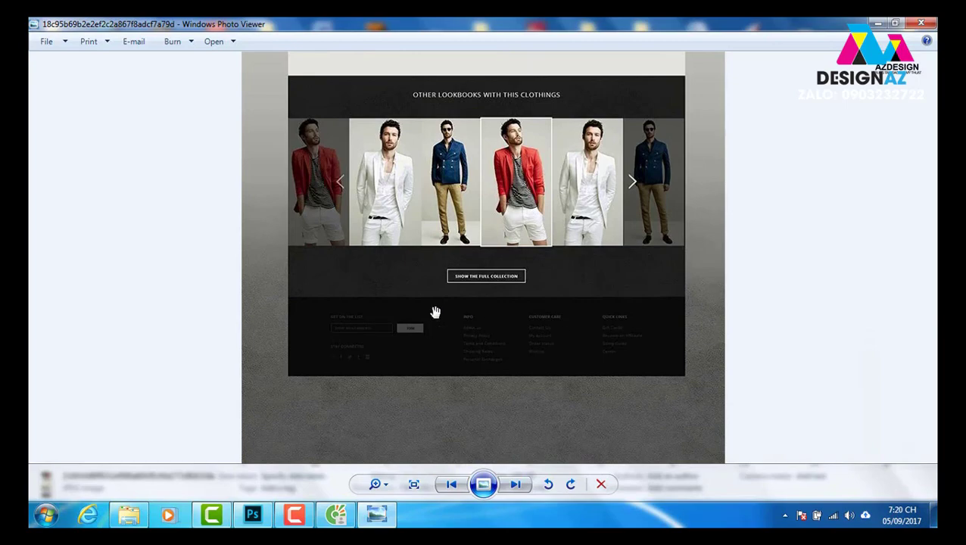
pyautogui.click(920, 24)
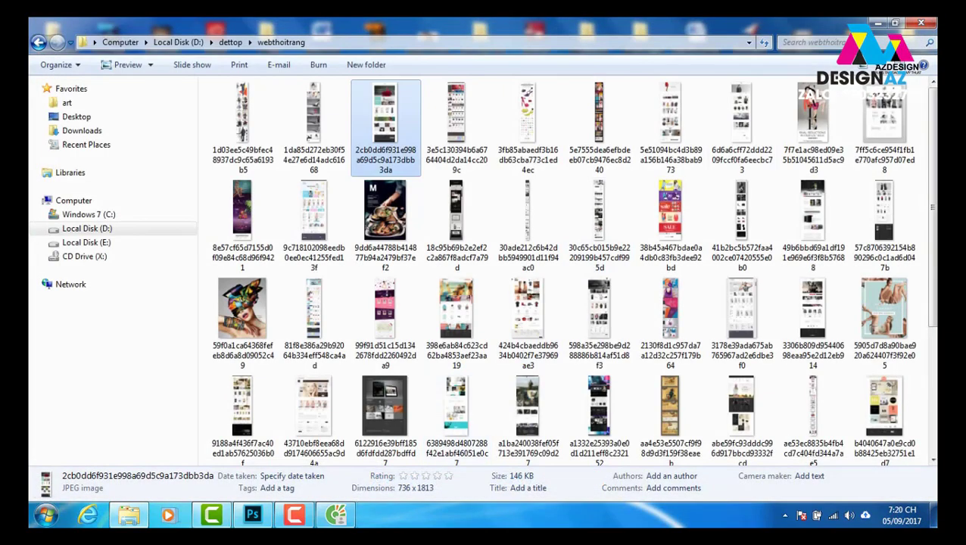
pyautogui.click(253, 515)
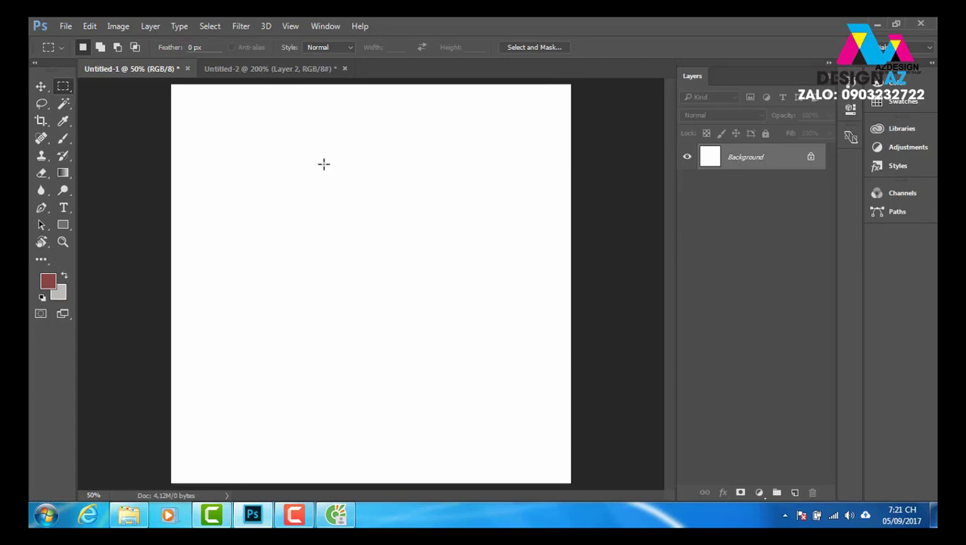
# - Fill a wide rectangle near the canvas top with dark red on new Layer 1, then deselect
pyautogui.moveTo(215, 120); pyautogui.dragTo(519, 263)
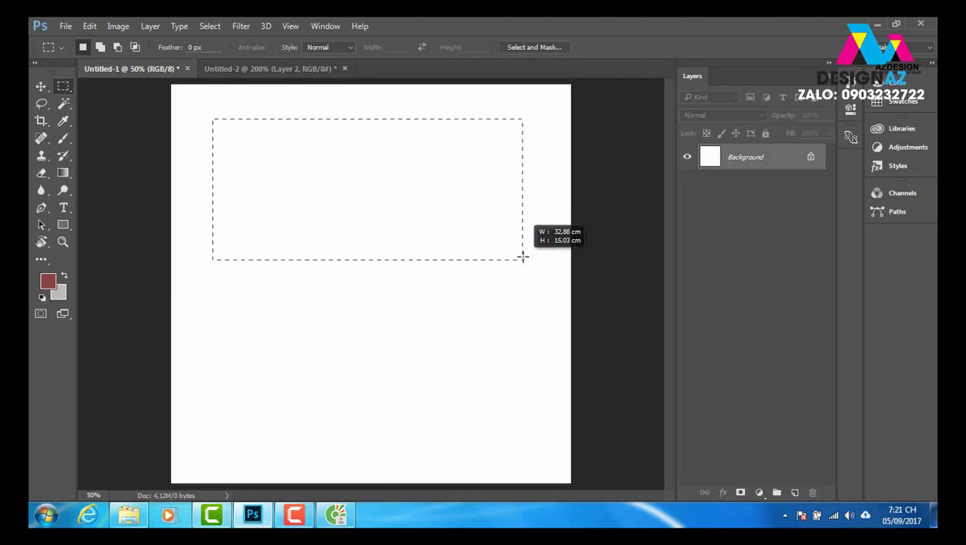
pyautogui.moveTo(519, 262); pyautogui.dragTo(526, 261)
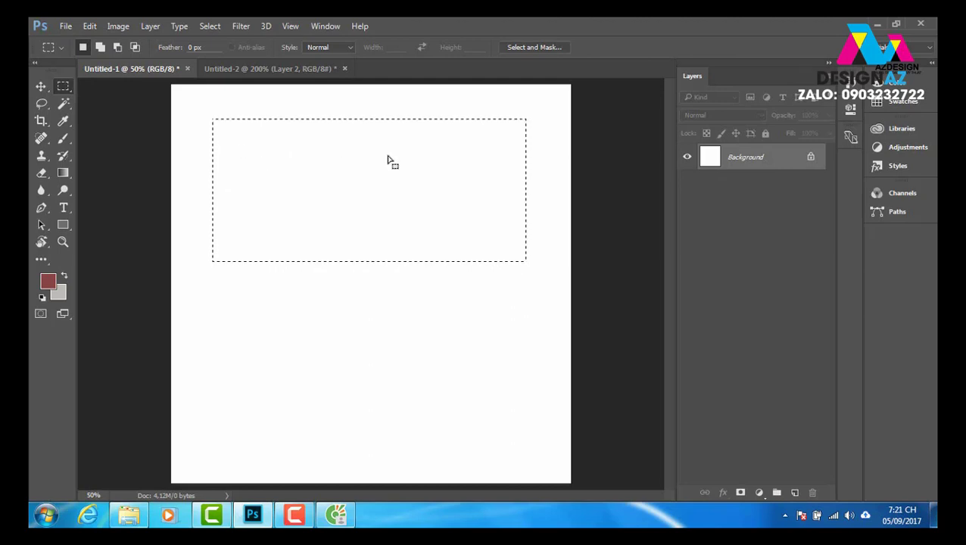
pyautogui.click(794, 492)
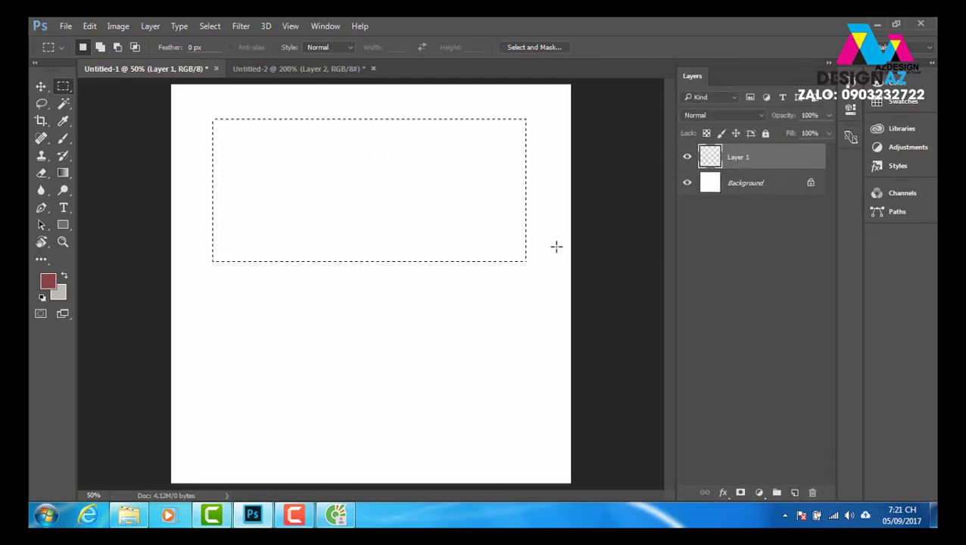
pyautogui.hotkey('alt', 'BackSpace')
pyautogui.press('v')
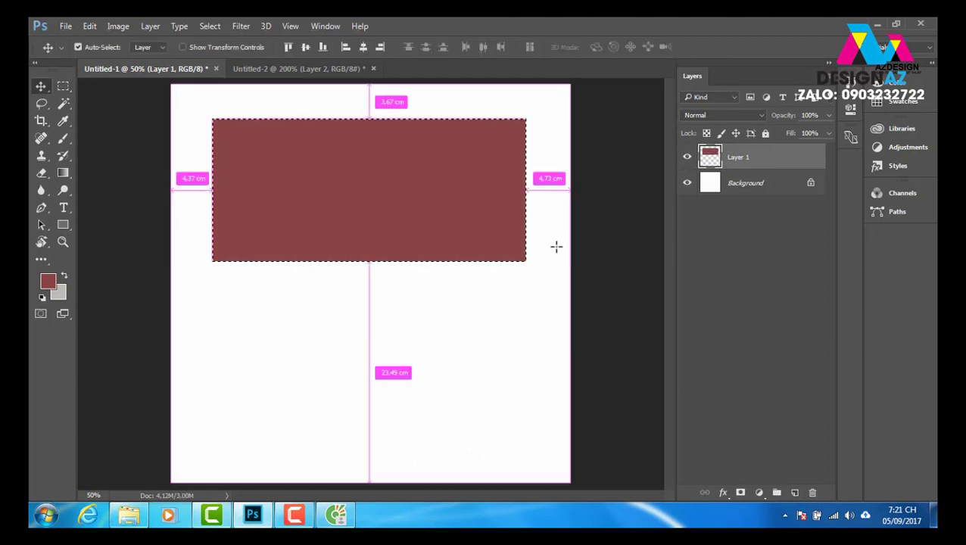
pyautogui.hotkey('ctrl', 'd')
pyautogui.hotkey('ctrl', '+')
pyautogui.moveTo(465, 233)
pyautogui.mouseDown()
pyautogui.moveTo(503, 287)
pyautogui.moveTo(487, 300)
pyautogui.mouseUp()
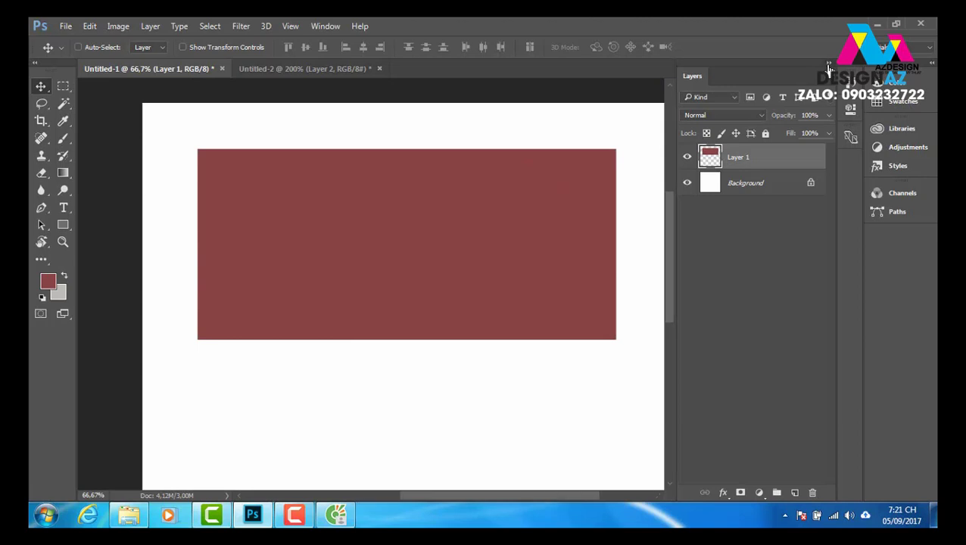
# - Reset the Essentials workspace, collapse the panels to an icon column, and make Layer 1 active
pyautogui.click(827, 65)
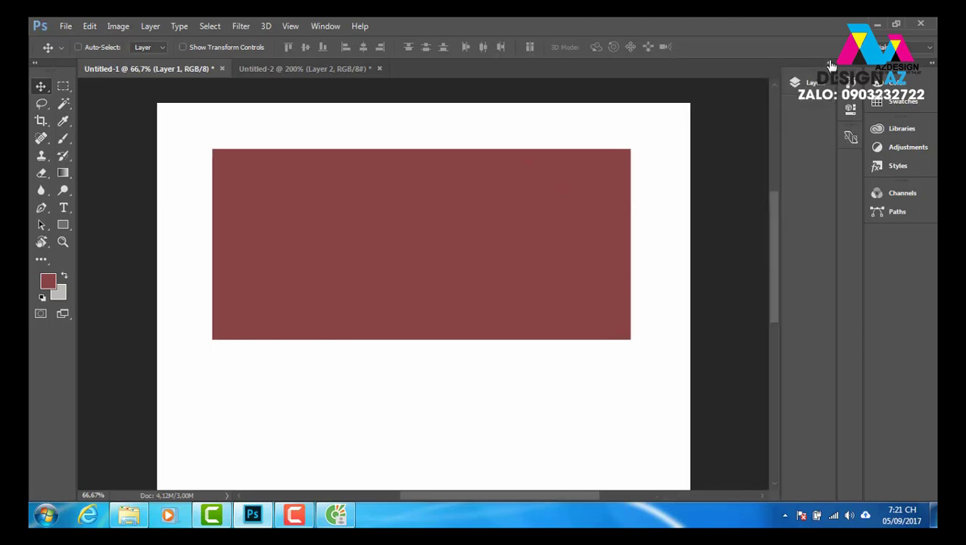
pyautogui.click(908, 50)
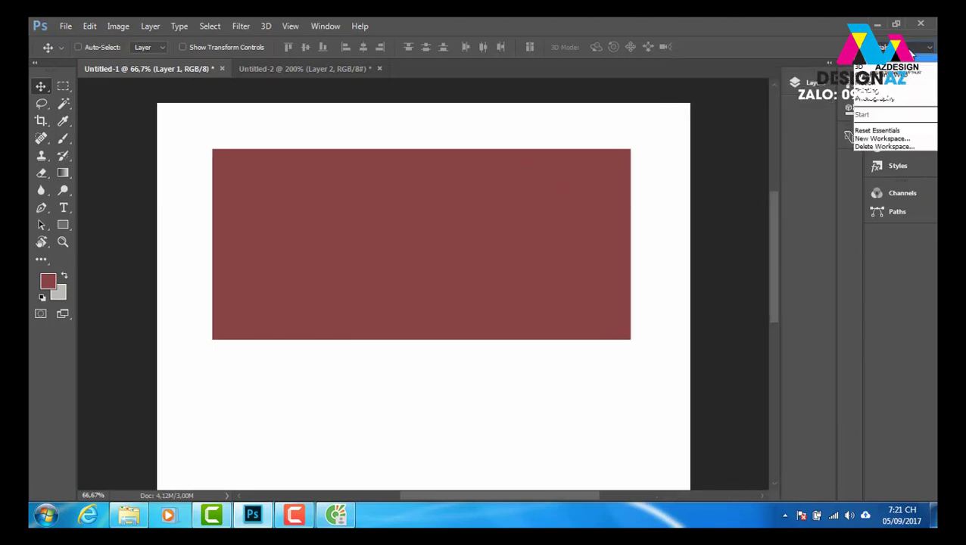
pyautogui.click(877, 130)
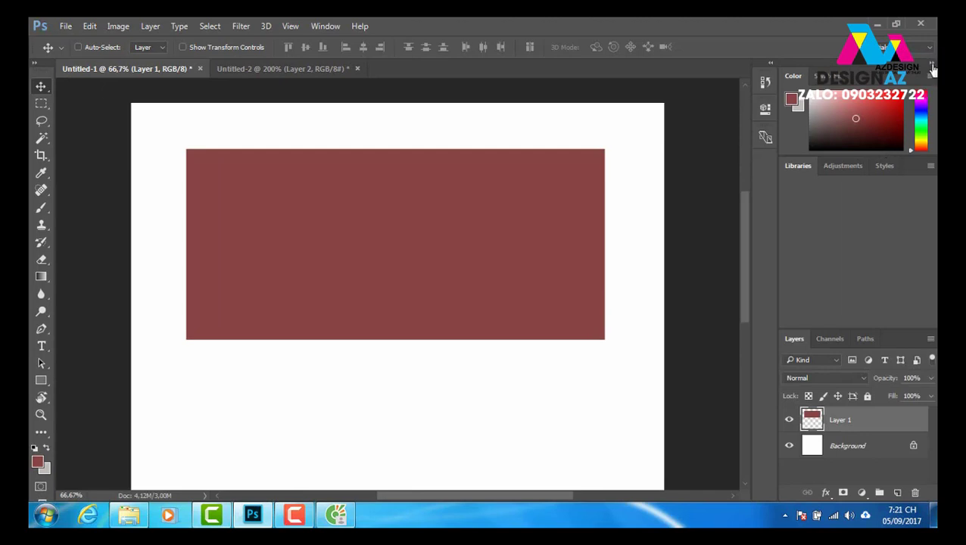
pyautogui.click(883, 43)
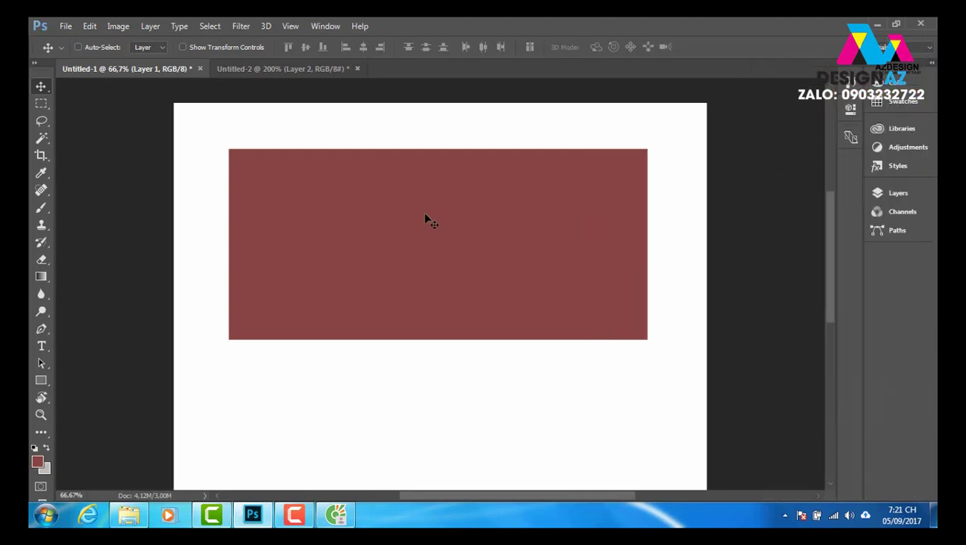
pyautogui.rightClick(470, 167)
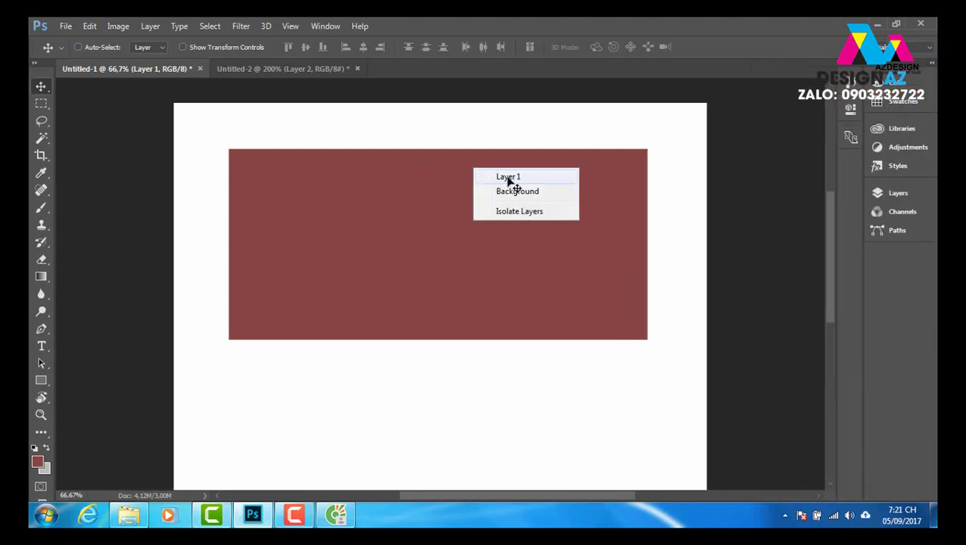
pyautogui.click(508, 177)
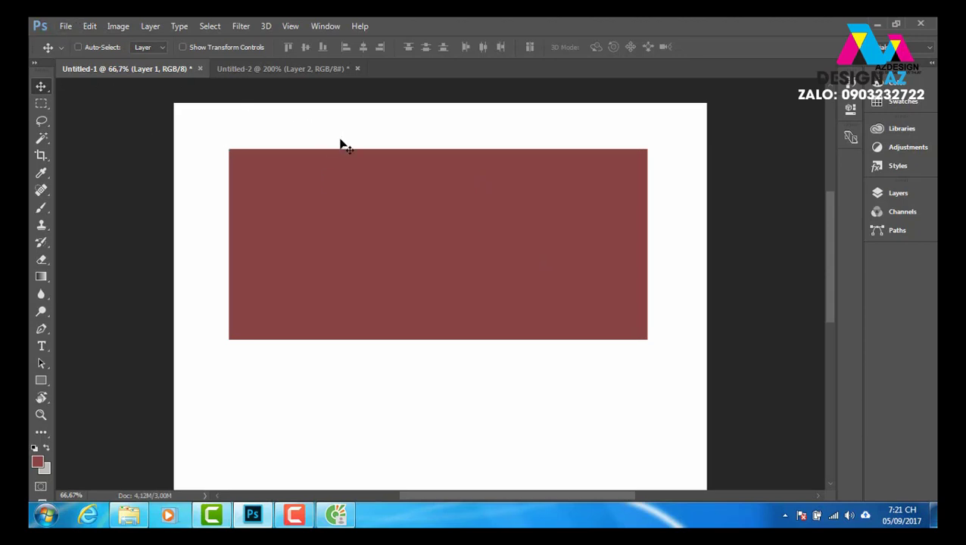
pyautogui.press('ctrl')
# - Open 0253002001394751378.jpg from Local Disk (E:) > thuvienanh > mypham
pyautogui.hotkey('ctrl', 'o')
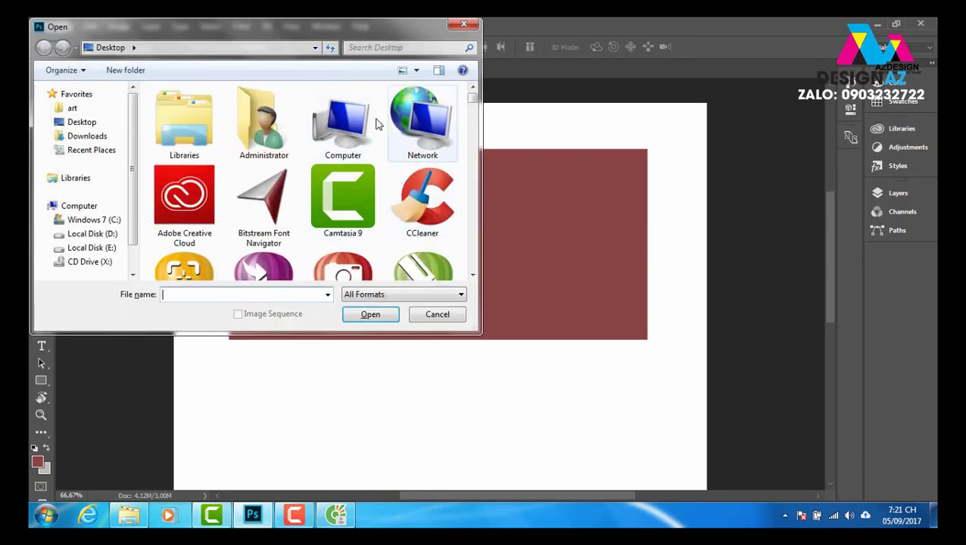
pyautogui.doubleClick(364, 121)
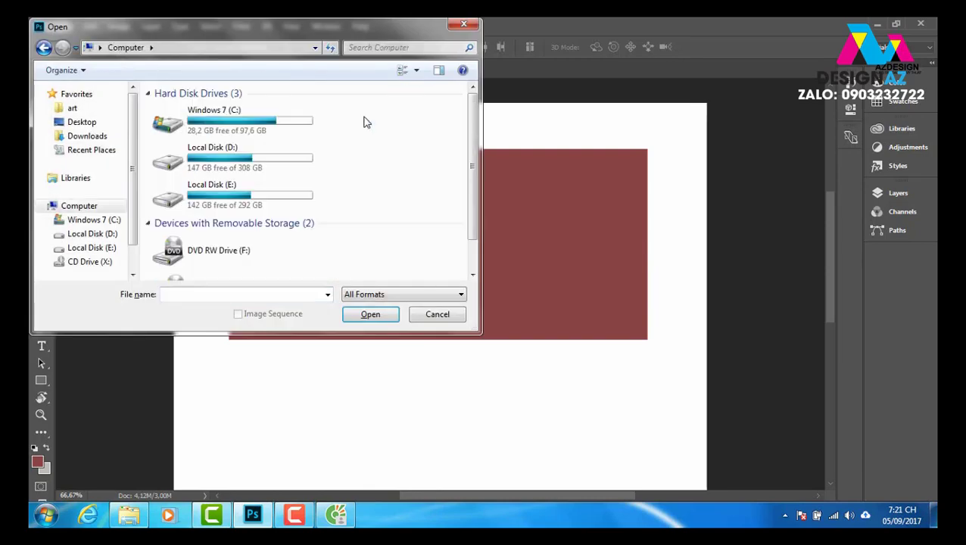
pyautogui.doubleClick(269, 196)
pyautogui.scroll(-5, 379, 201)
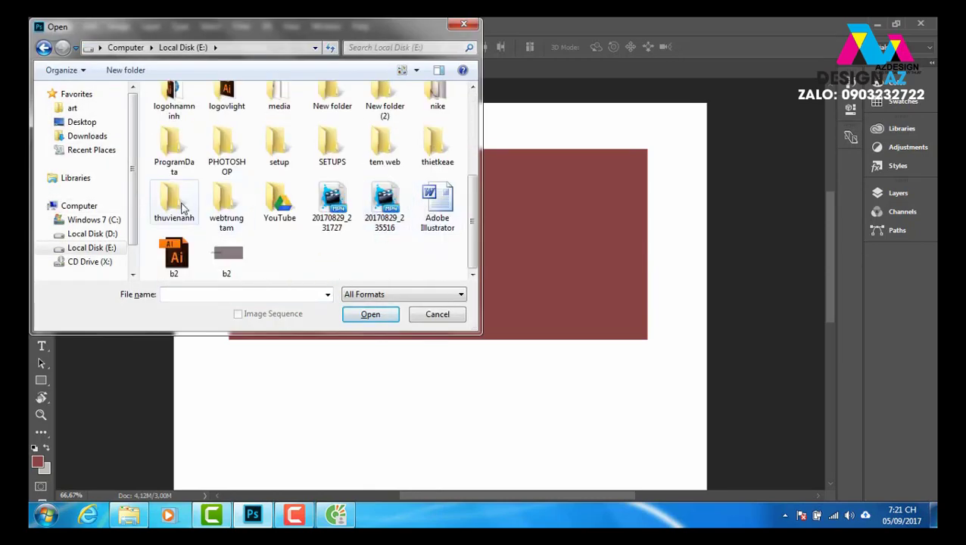
pyautogui.doubleClick(173, 200)
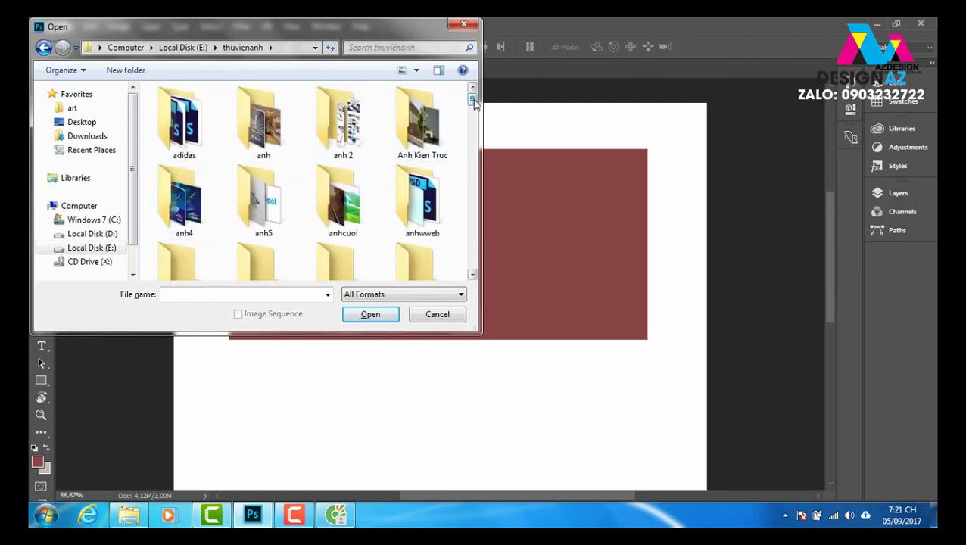
pyautogui.click(254, 212)
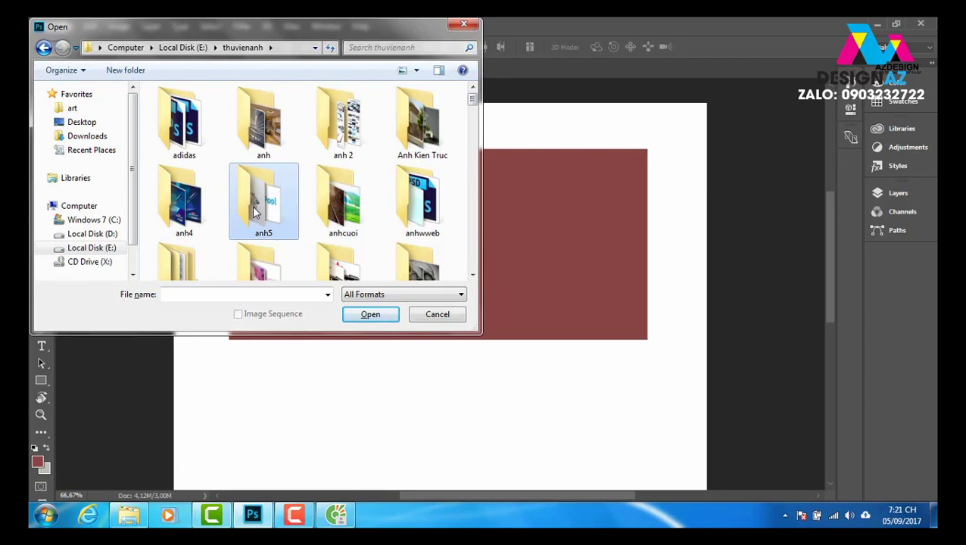
pyautogui.press('m')
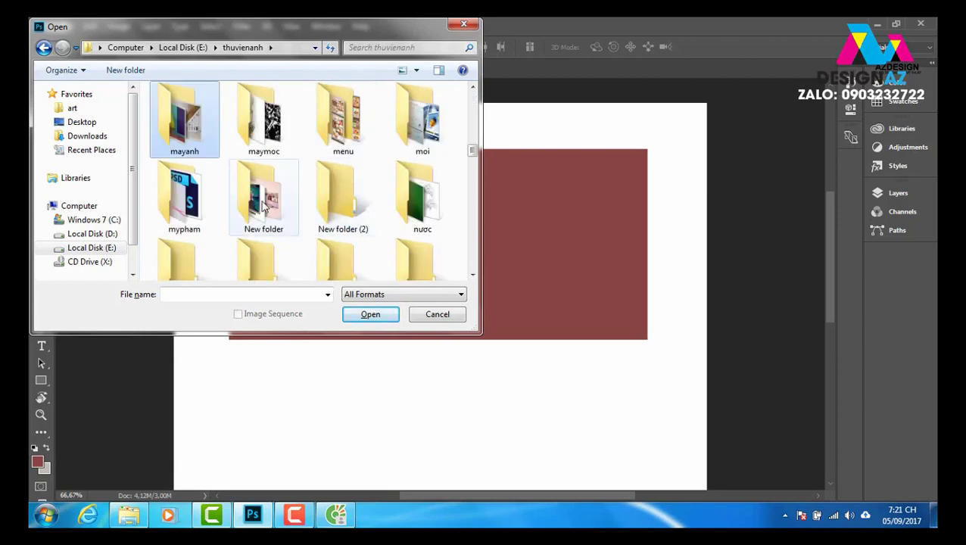
pyautogui.click(190, 221)
pyautogui.doubleClick(191, 221)
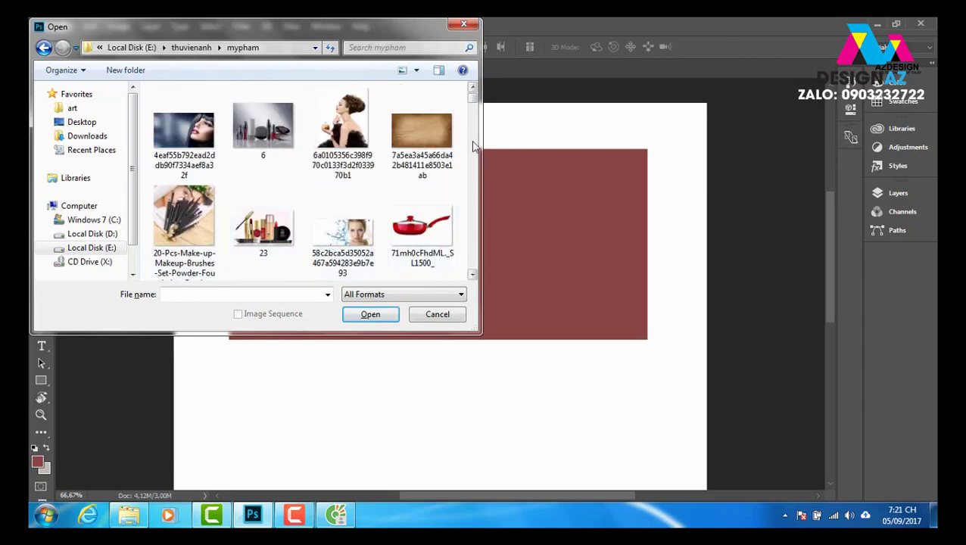
pyautogui.moveTo(472, 103); pyautogui.dragTo(486, 121)
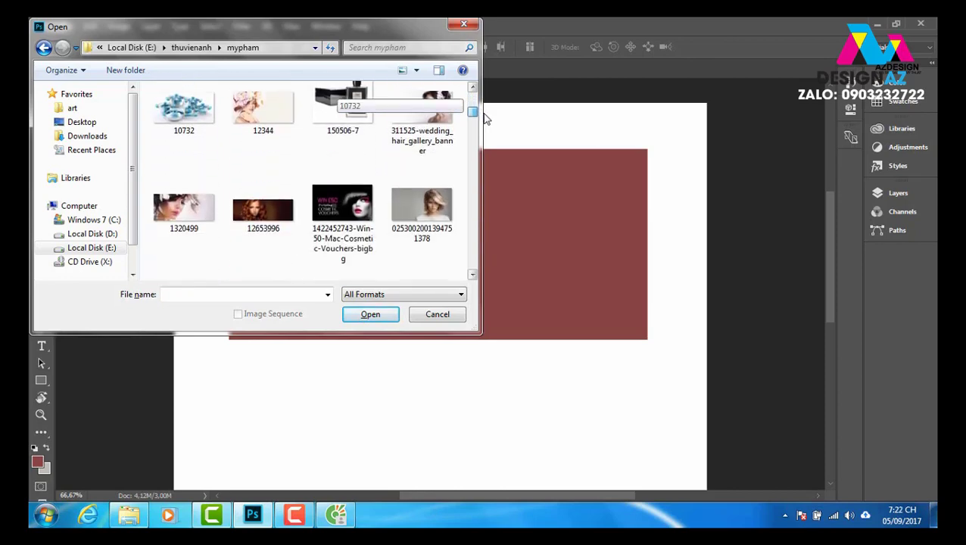
pyautogui.click(422, 148)
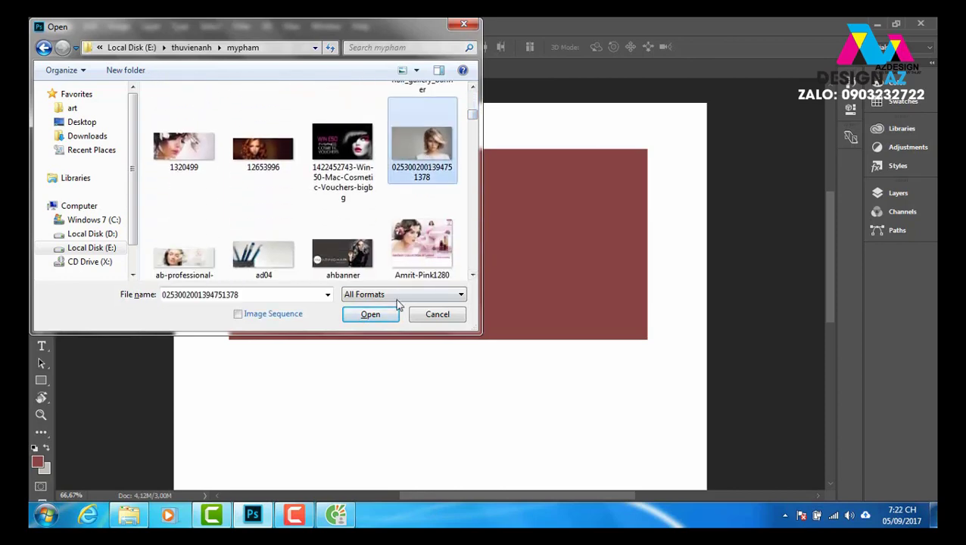
pyautogui.click(370, 314)
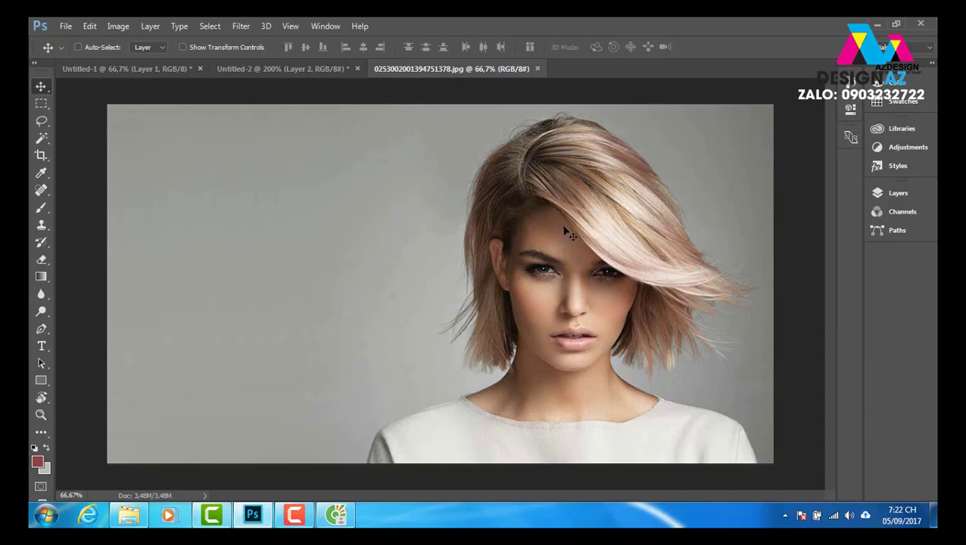
# - Drag the portrait photo toward the earth and banner documents, then delete the misplaced copy
pyautogui.moveTo(559, 219); pyautogui.dragTo(316, 94)
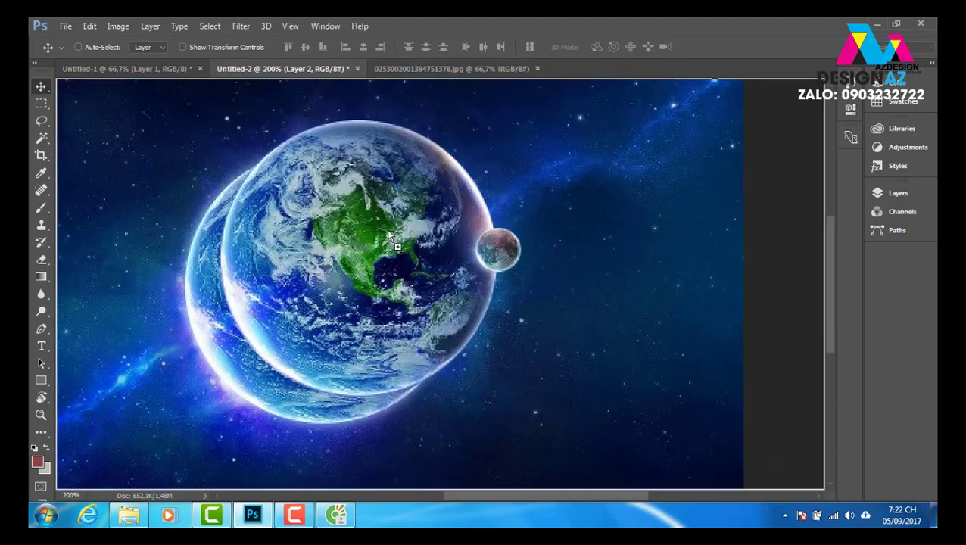
pyautogui.moveTo(316, 93)
pyautogui.mouseDown()
pyautogui.moveTo(401, 251)
pyautogui.moveTo(496, 308)
pyautogui.mouseUp()
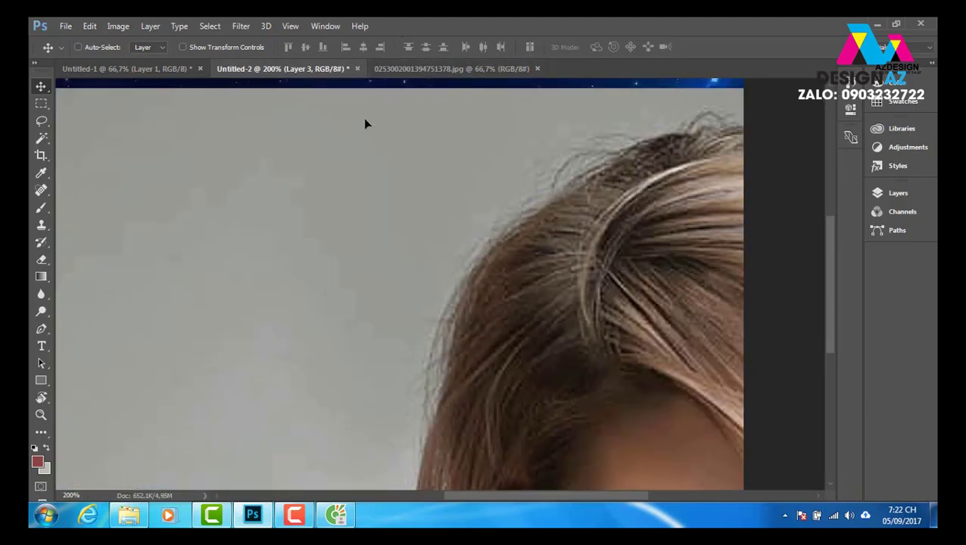
pyautogui.moveTo(367, 122)
pyautogui.mouseDown()
pyautogui.moveTo(158, 65)
pyautogui.moveTo(364, 210)
pyautogui.mouseUp()
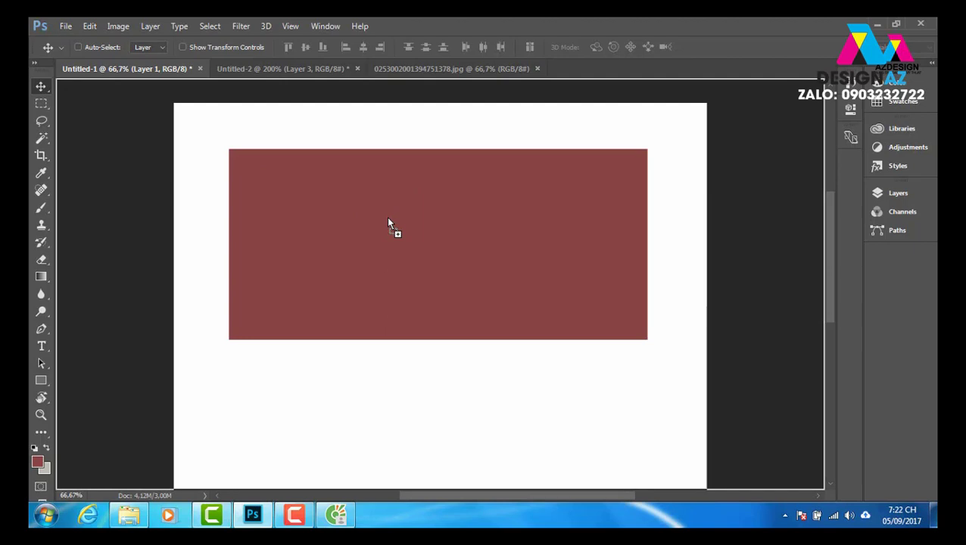
pyautogui.moveTo(388, 219); pyautogui.dragTo(388, 220)
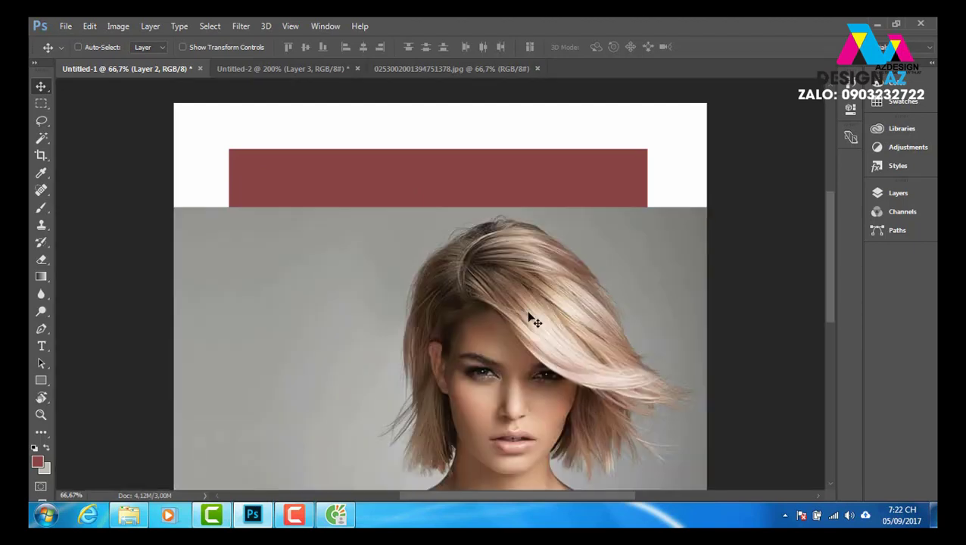
pyautogui.moveTo(530, 319); pyautogui.dragTo(488, 174)
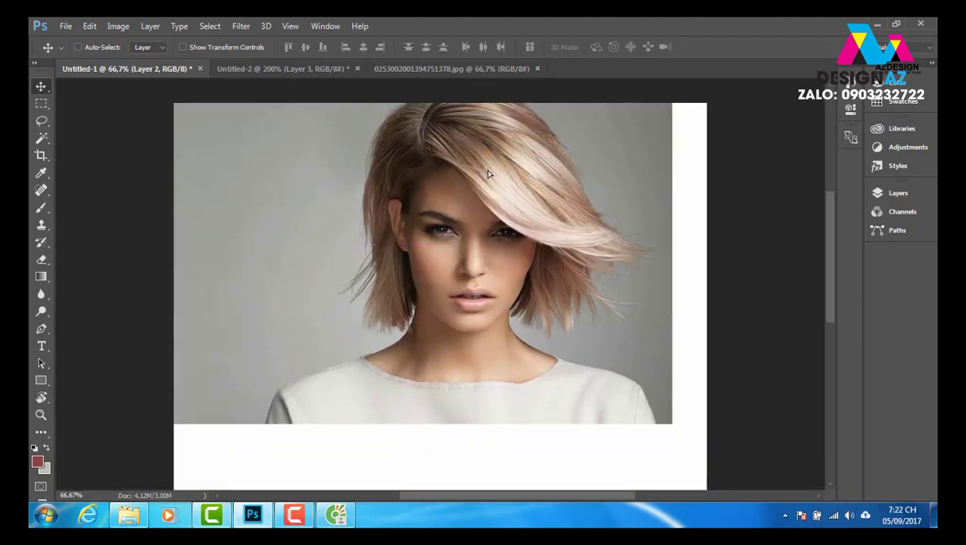
pyautogui.press('Delete')
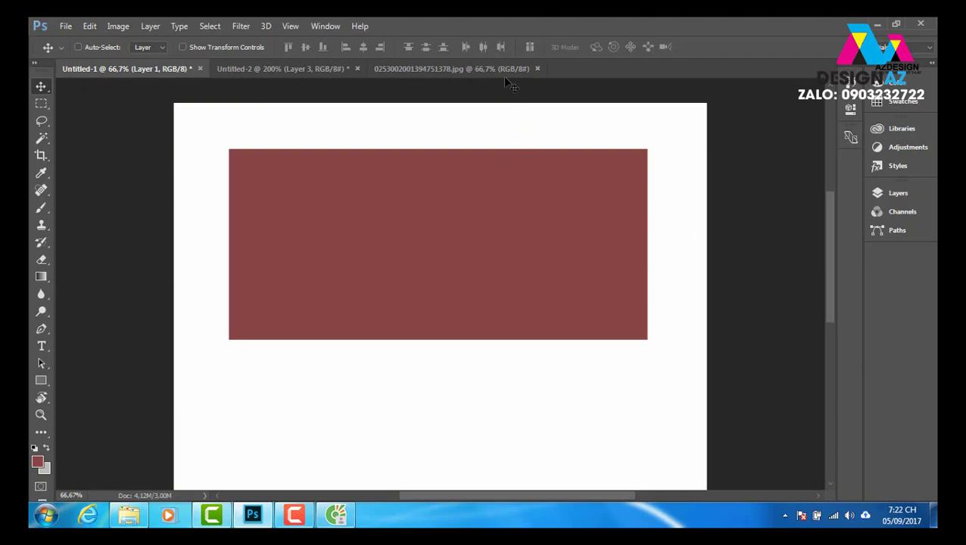
# - Select all of the portrait jpg, copy it, and close that document
pyautogui.click(499, 72)
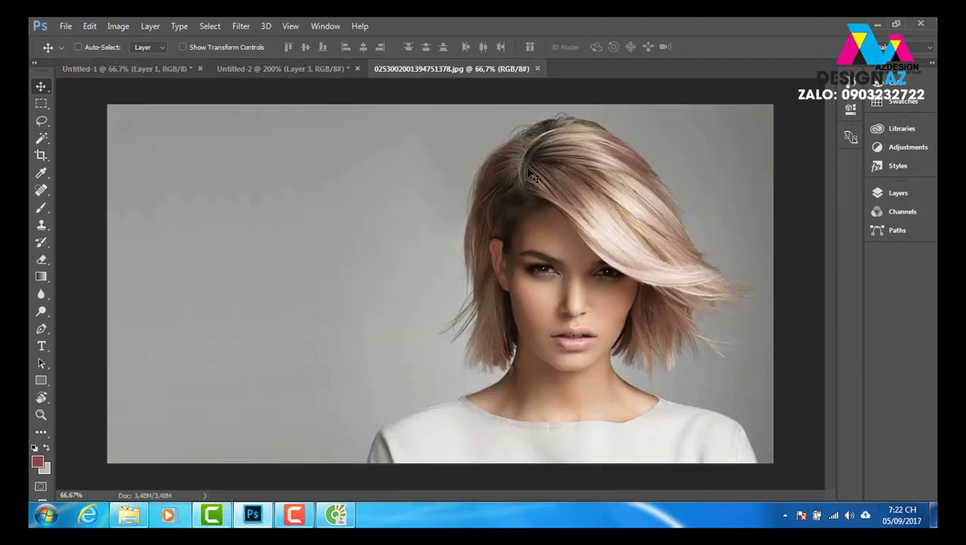
pyautogui.hotkey('ctrl', 'a')
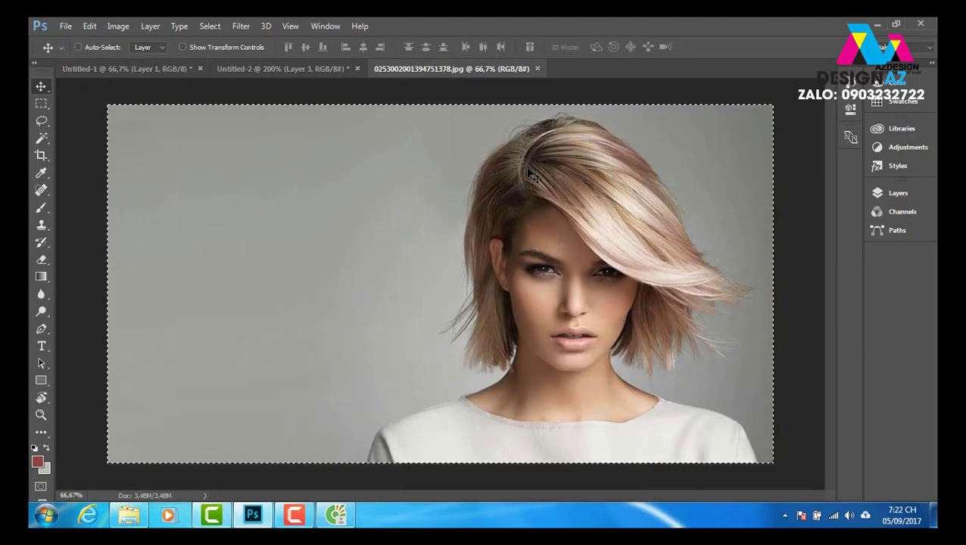
pyautogui.press('ctrl')
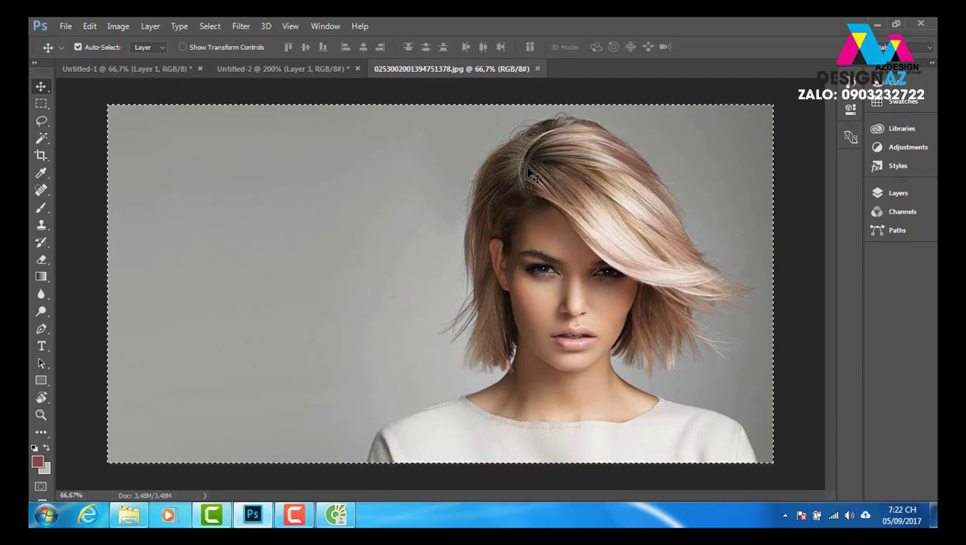
pyautogui.hotkey('ctrl', 'w')
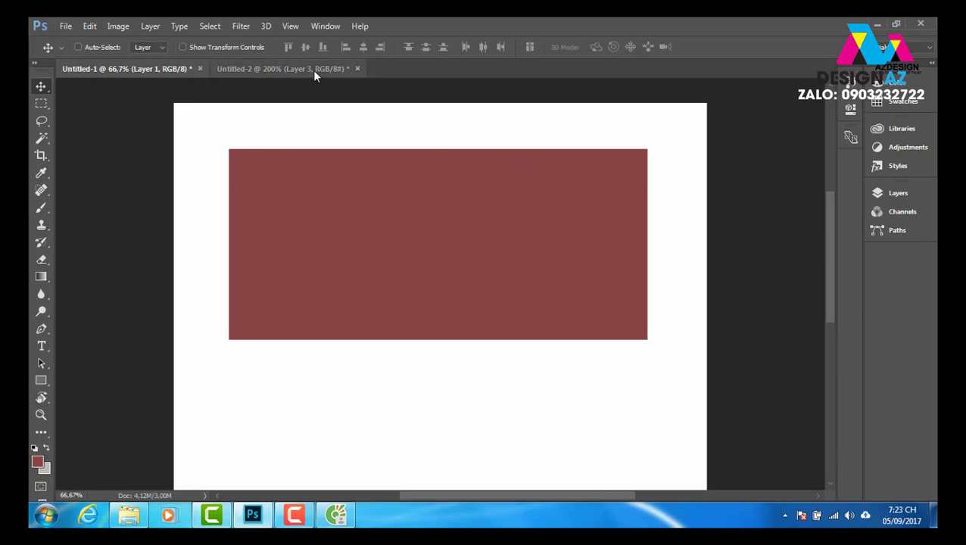
# - Paste the portrait as Layer 2 over the red rectangle and enlarge the Layers panel
pyautogui.hotkey('ctrl', 'v')
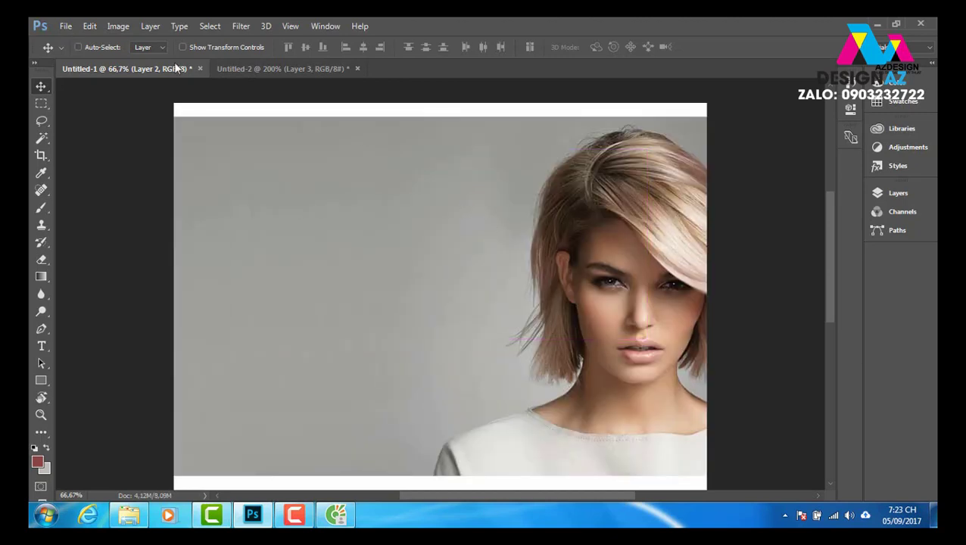
pyautogui.moveTo(503, 224)
pyautogui.mouseDown()
pyautogui.moveTo(438, 203)
pyautogui.moveTo(505, 242)
pyautogui.mouseUp()
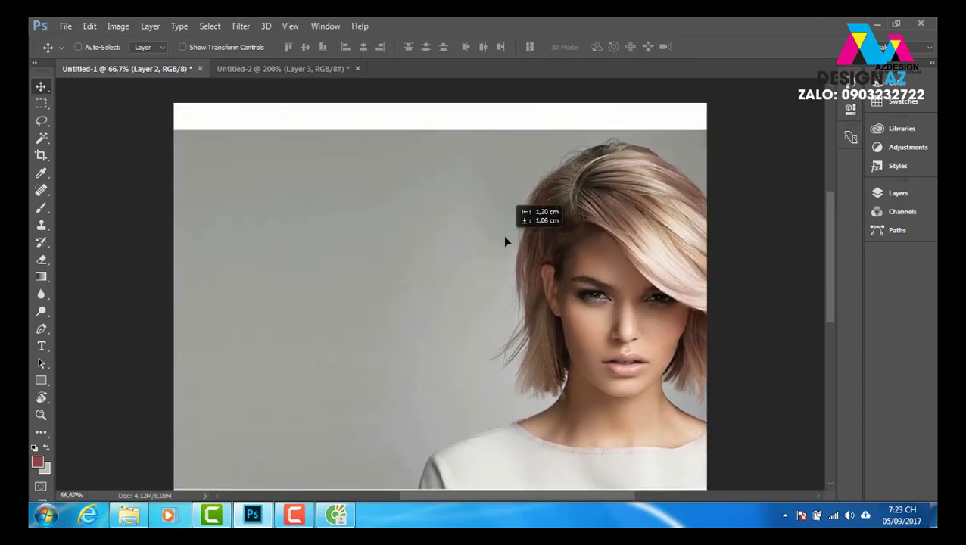
pyautogui.press('F7')
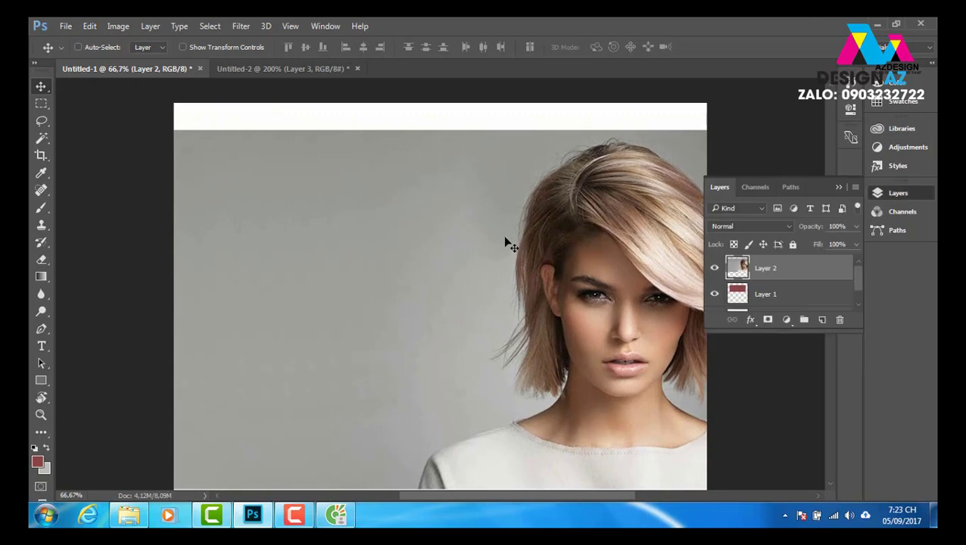
pyautogui.moveTo(802, 333); pyautogui.dragTo(804, 426)
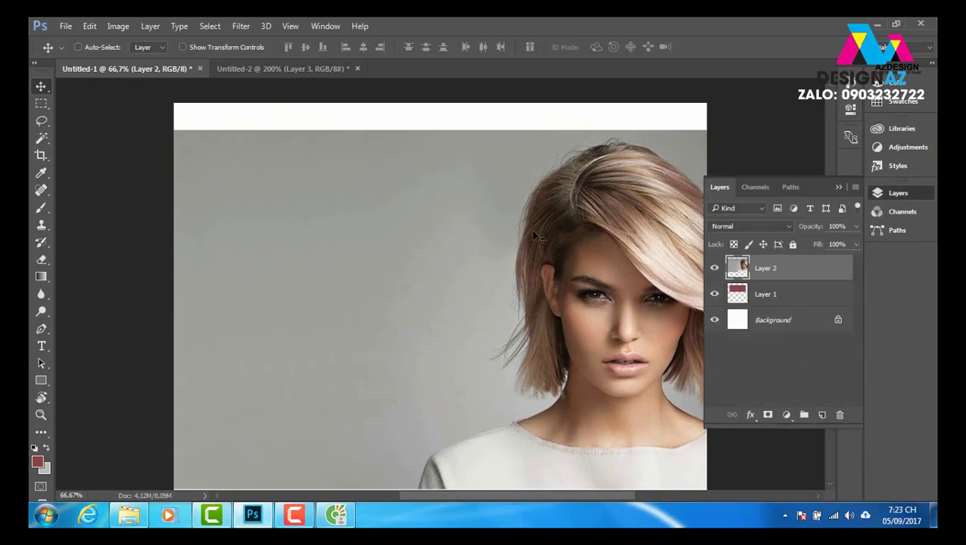
pyautogui.moveTo(538, 140); pyautogui.dragTo(544, 286)
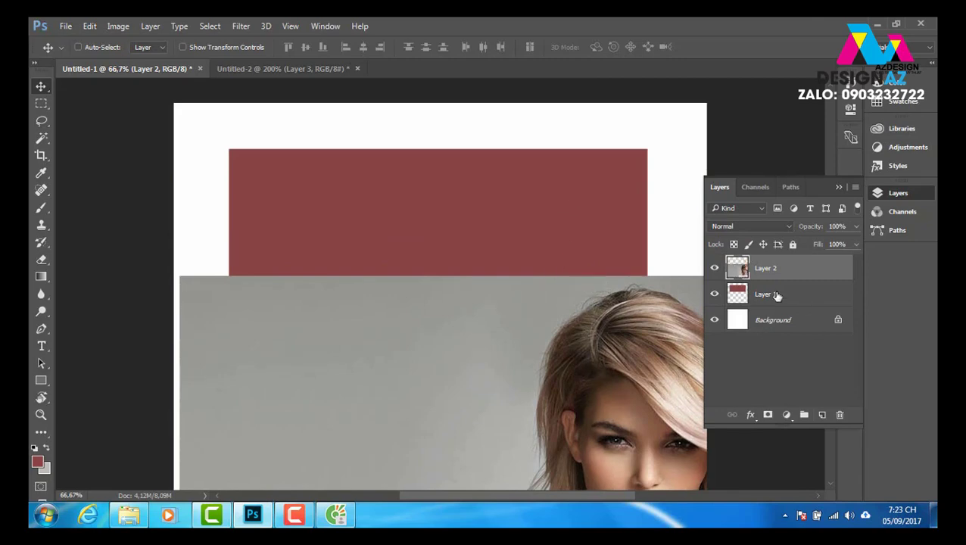
pyautogui.moveTo(483, 379); pyautogui.dragTo(494, 205)
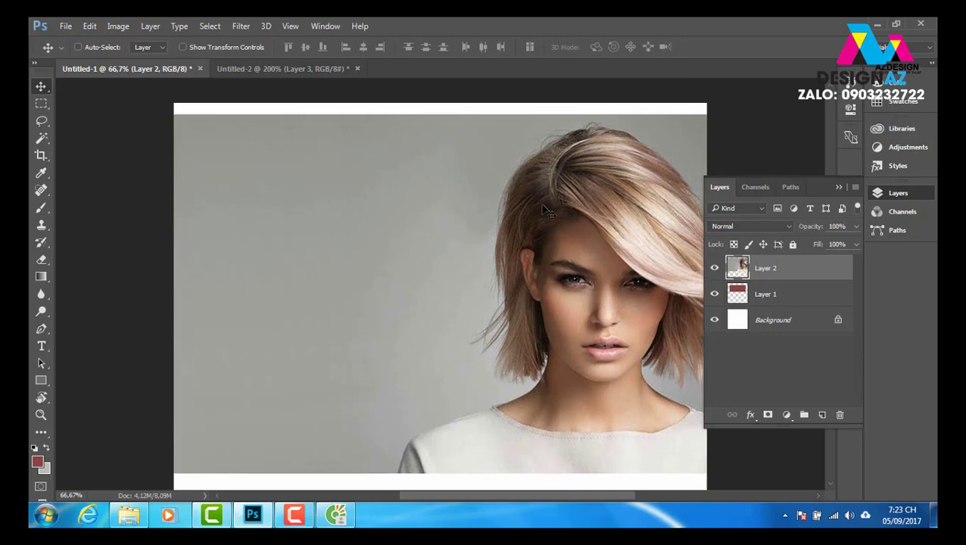
# - Apply Create Clipping Mask to Layer 2 so it clips to the red rectangle
pyautogui.rightClick(787, 270)
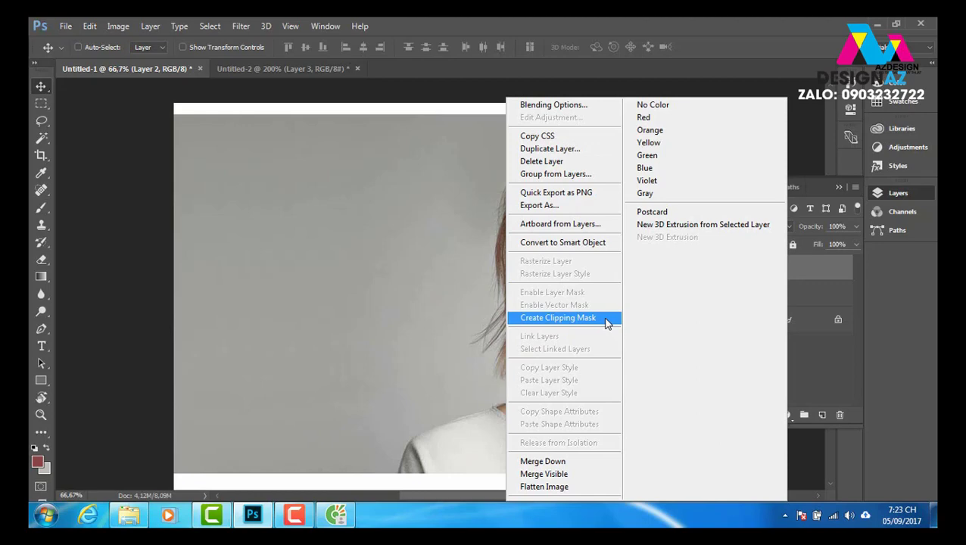
pyautogui.click(606, 321)
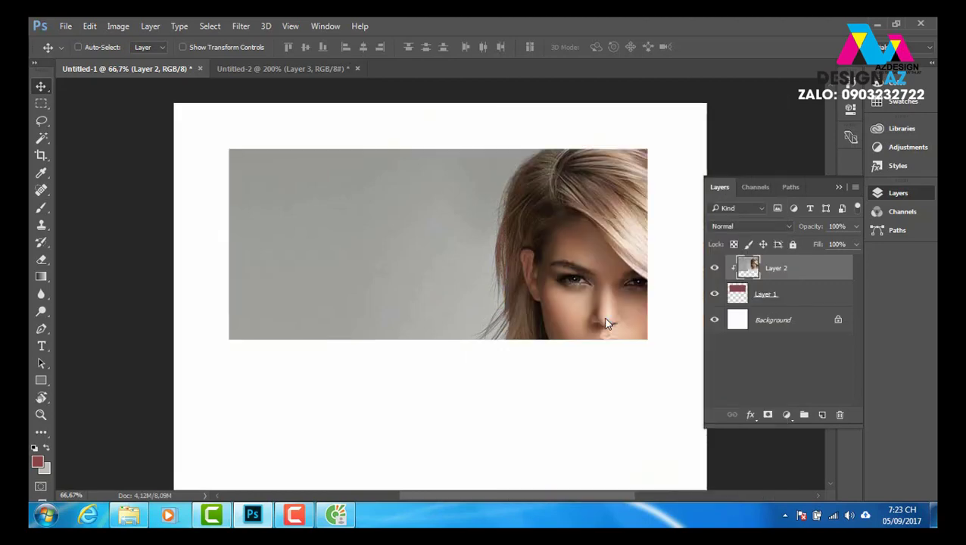
# - Free-transform the clipped photo to about 64% and shift it up-left to frame the face
pyautogui.hotkey('ctrl', 't')
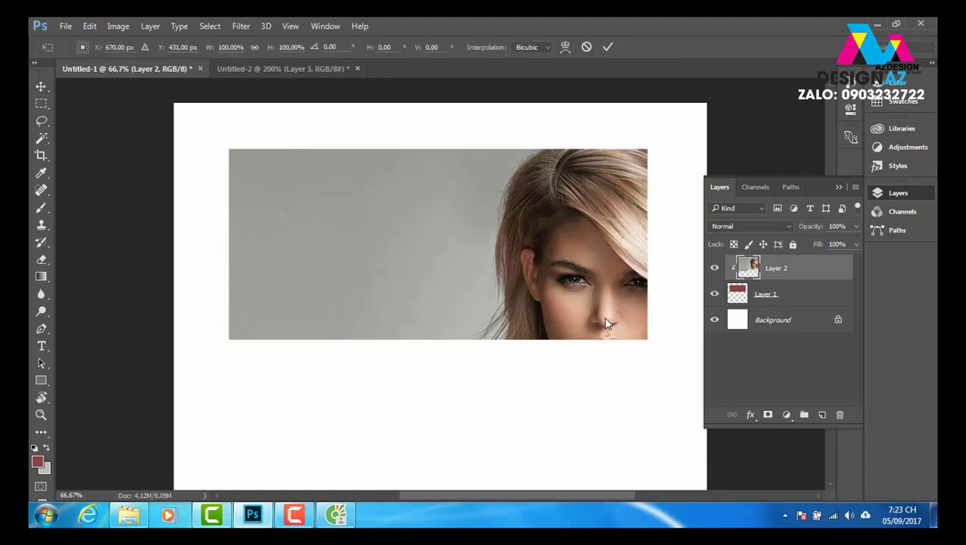
pyautogui.moveTo(139, 114); pyautogui.dragTo(239, 166)
pyautogui.moveTo(522, 260); pyautogui.dragTo(507, 234)
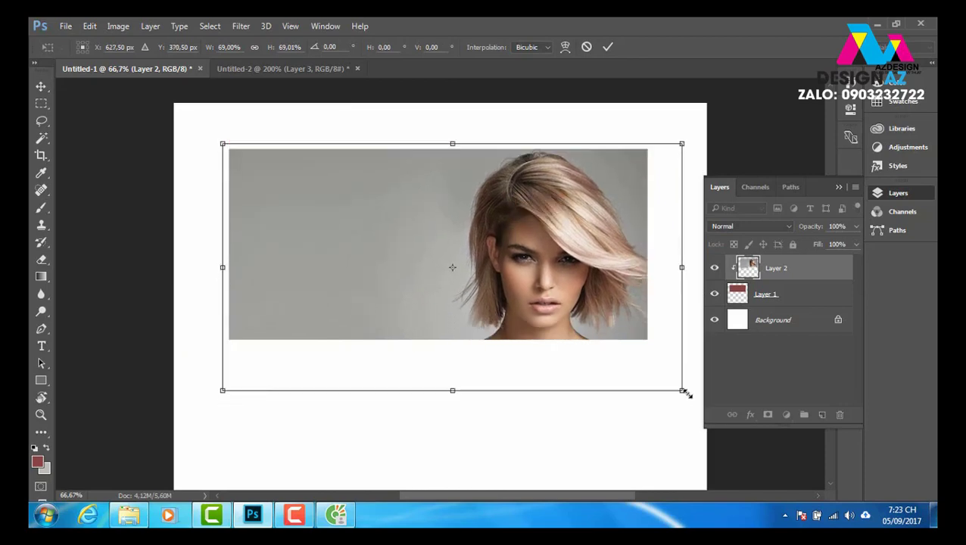
pyautogui.moveTo(681, 396); pyautogui.dragTo(649, 373)
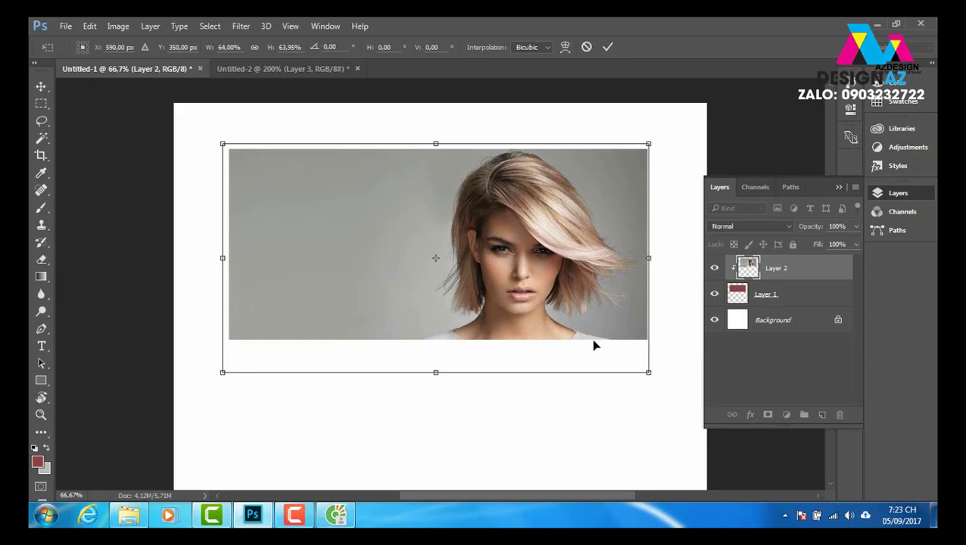
pyautogui.press('Return')
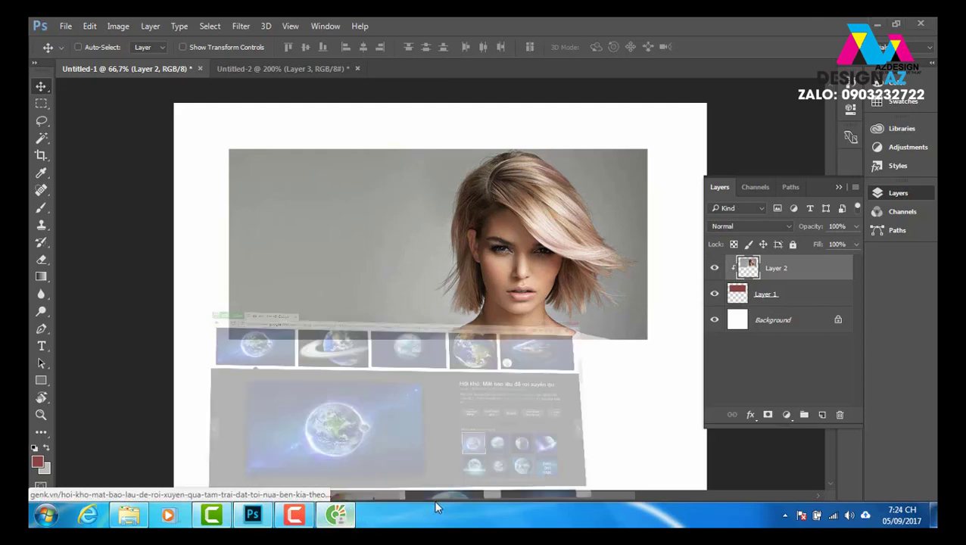
pyautogui.click(336, 515)
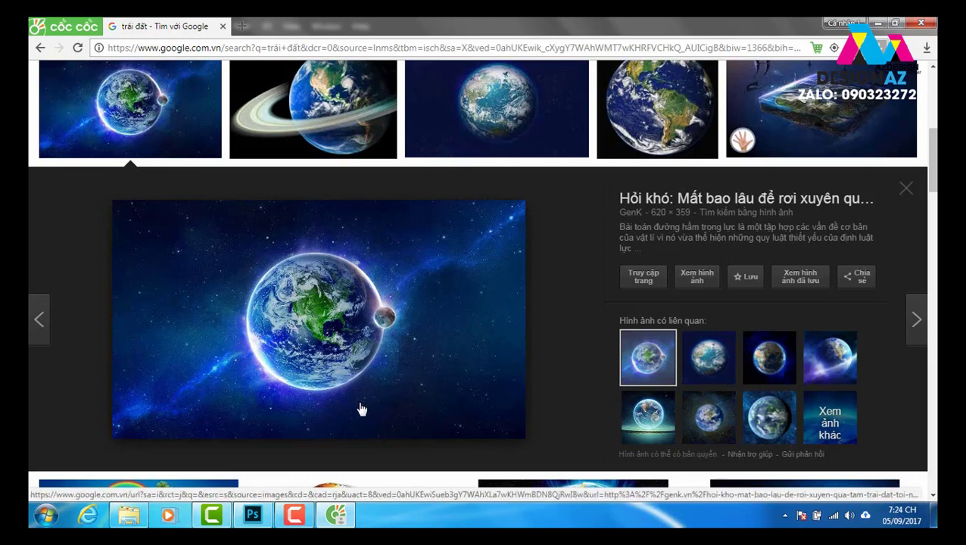
pyautogui.click(259, 518)
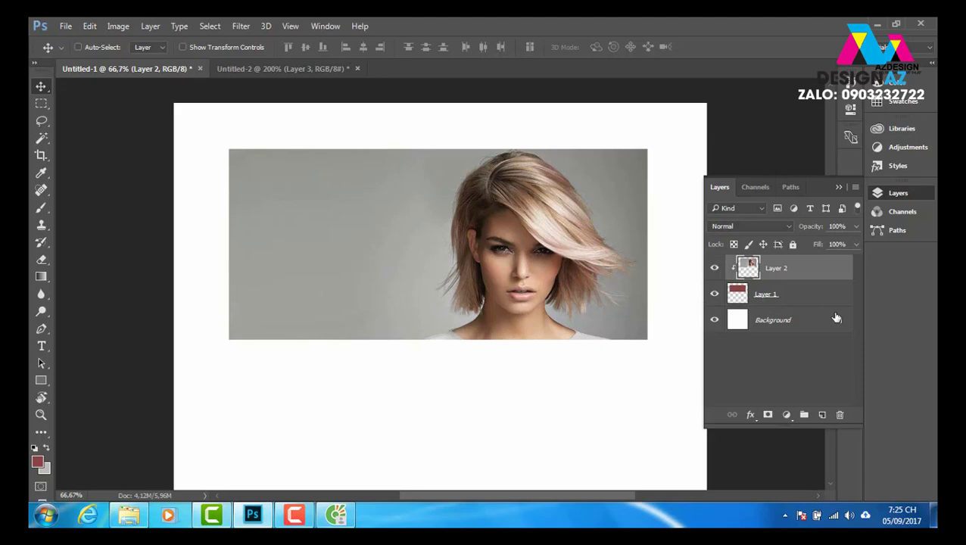
# - Convert Layer 2 to a smart object and open its contents as Layer 2.psb
pyautogui.rightClick(791, 273)
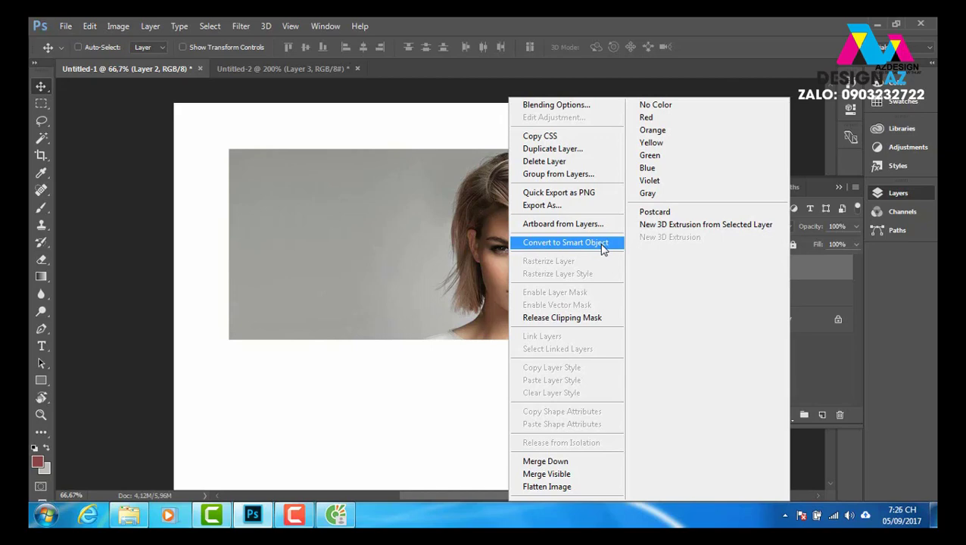
pyautogui.click(565, 242)
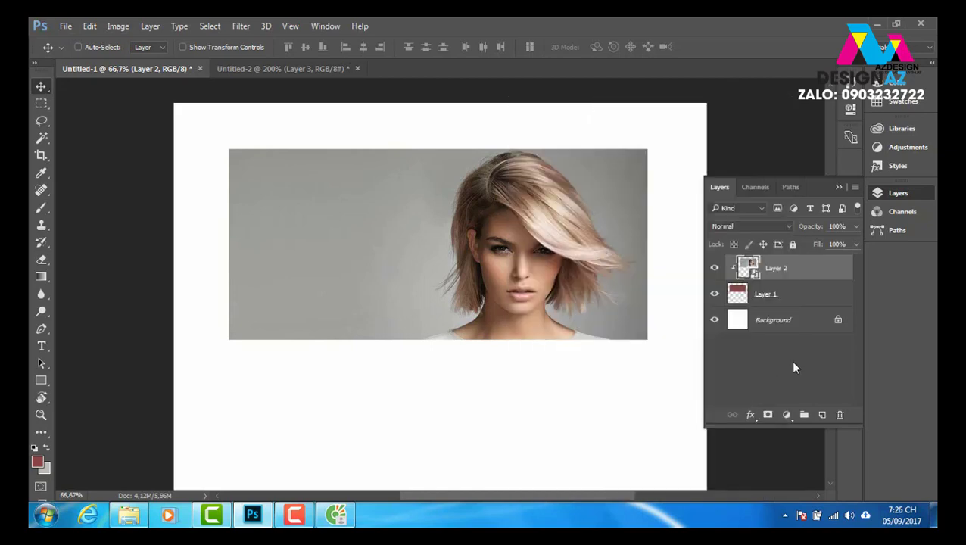
pyautogui.doubleClick(745, 269)
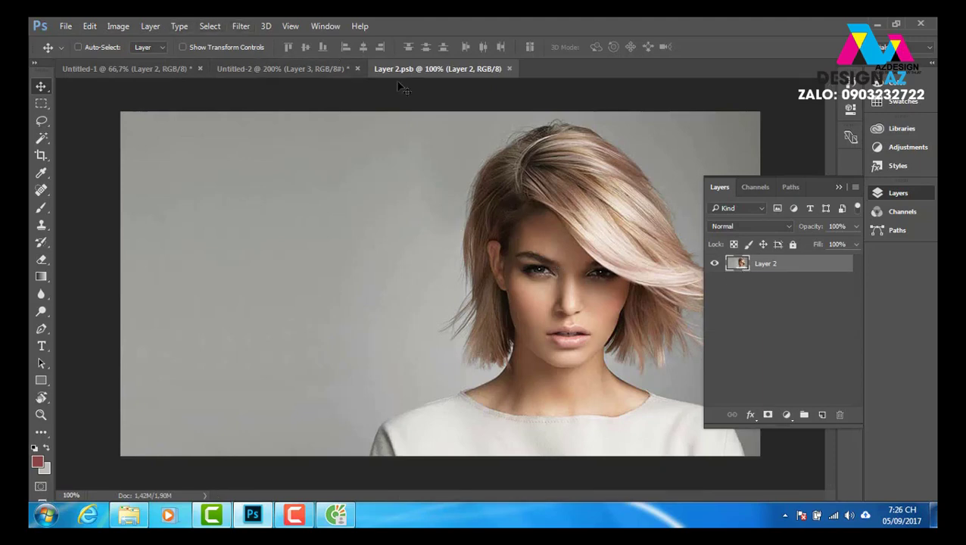
# - Type the phone number as text on the photo and move it left
pyautogui.press('t')
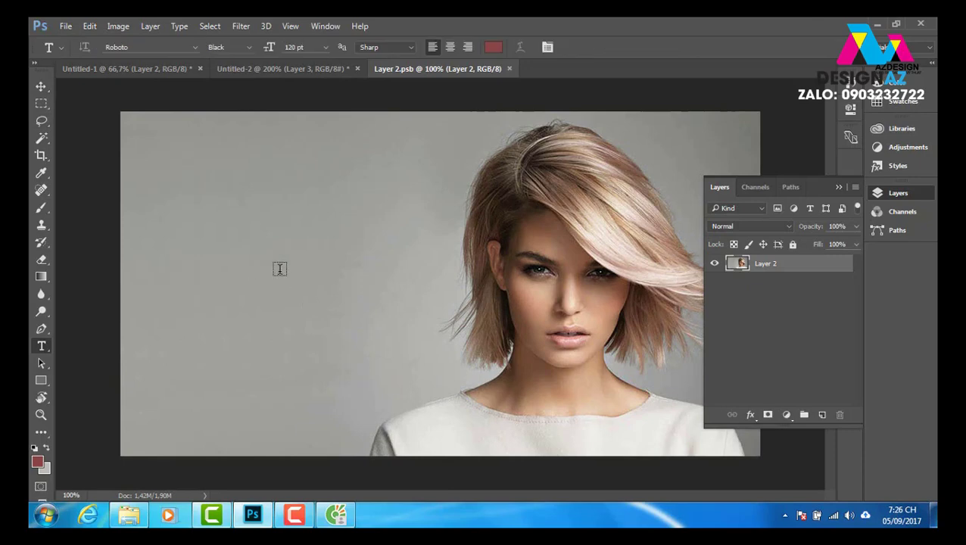
pyautogui.click(304, 264)
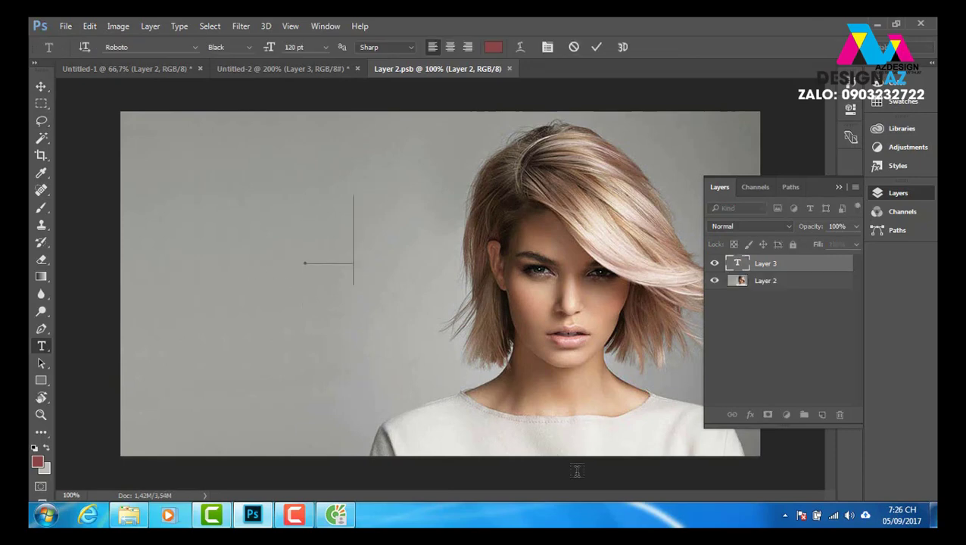
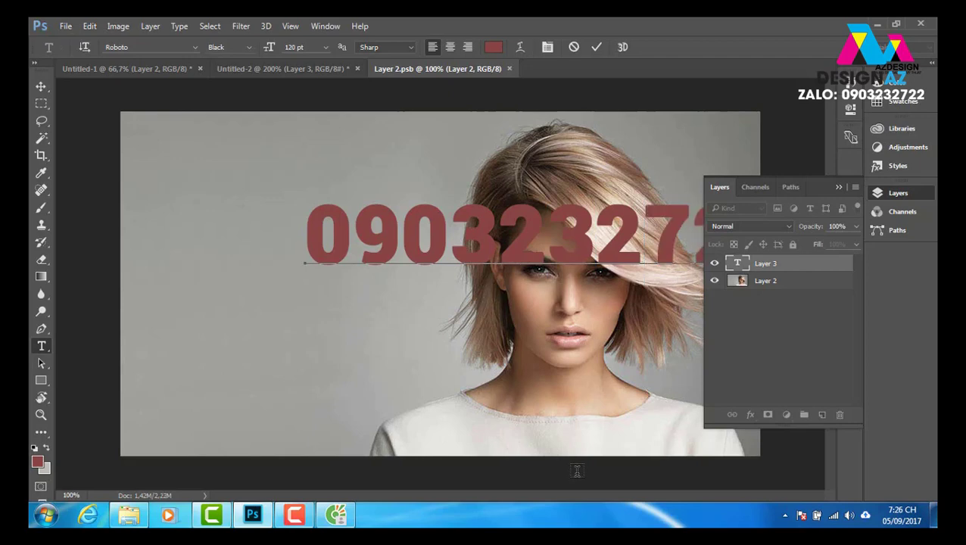
pyautogui.click(41, 86)
pyautogui.moveTo(480, 225); pyautogui.dragTo(388, 279)
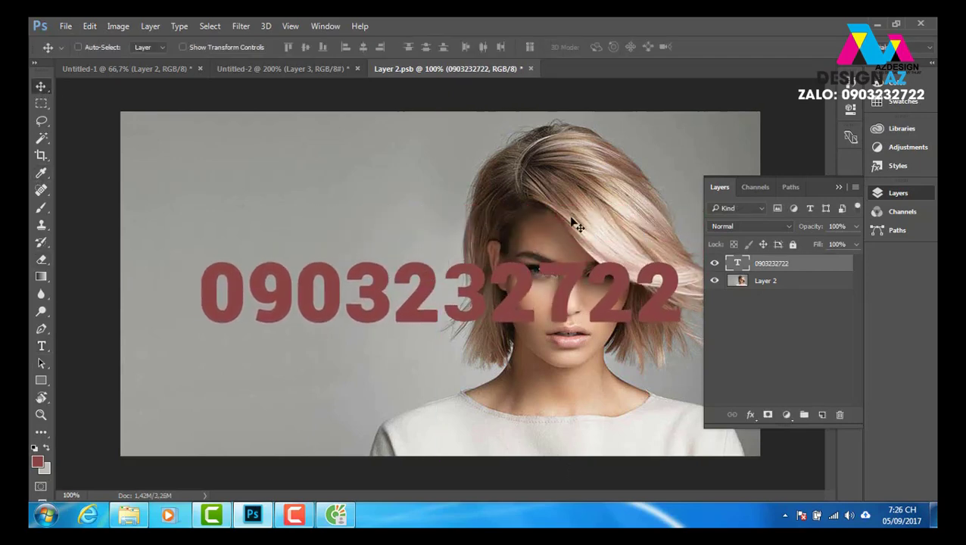
# - Make the number text white at 17% layer opacity and save Layer 2.psb
pyautogui.press('t')
pyautogui.click(492, 47)
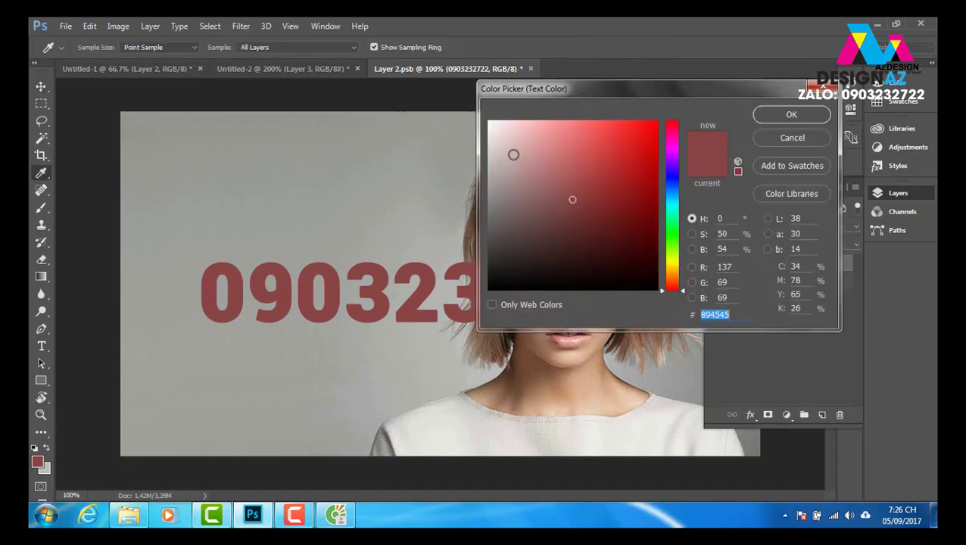
pyautogui.click(790, 114)
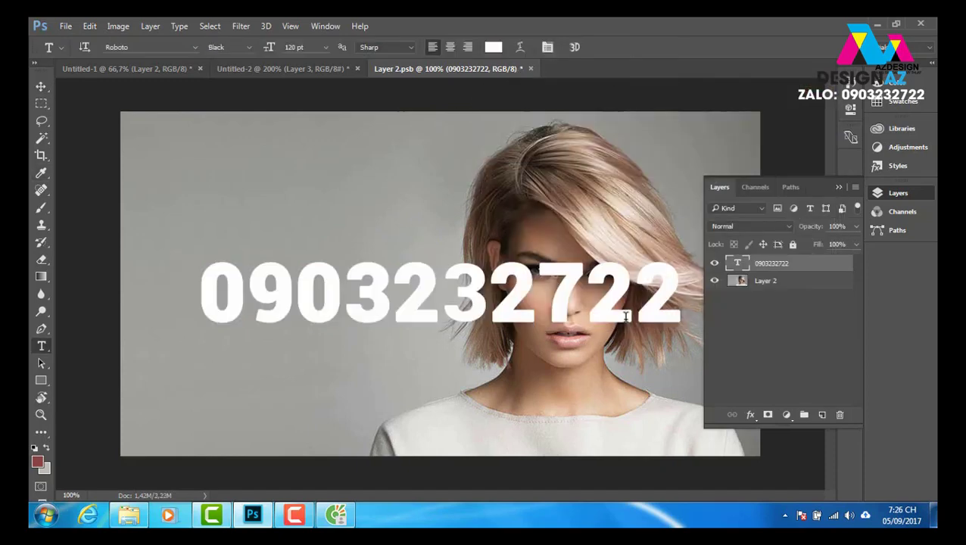
pyautogui.moveTo(856, 226); pyautogui.dragTo(802, 249)
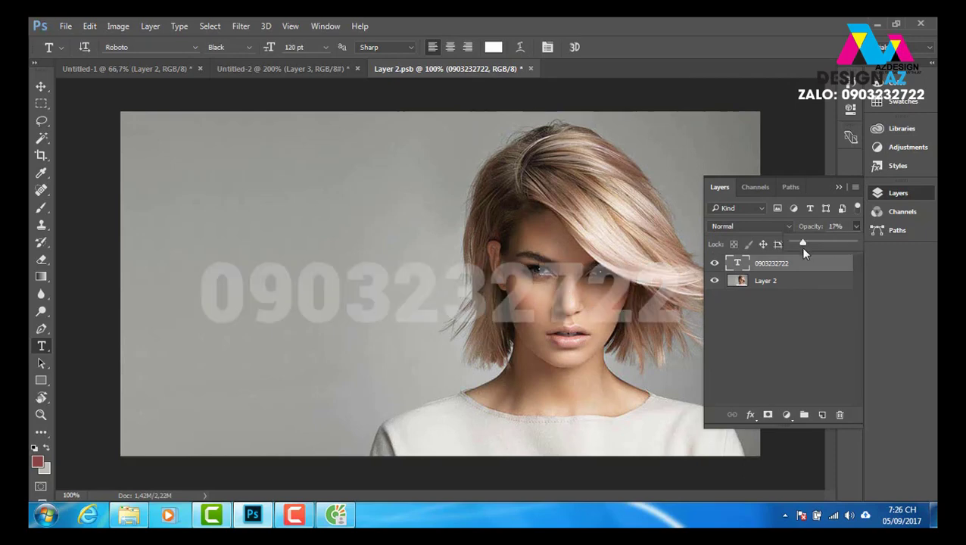
pyautogui.click(837, 187)
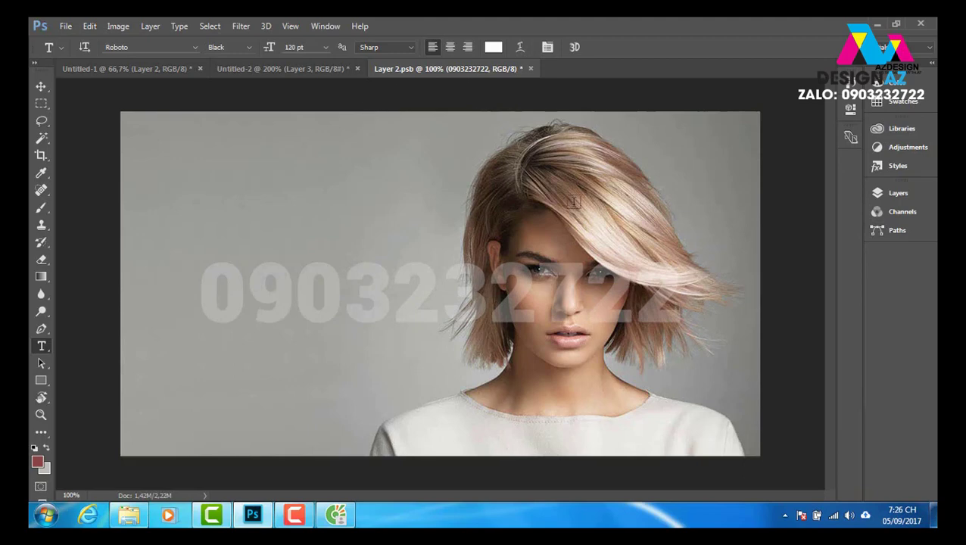
pyautogui.press('F7')
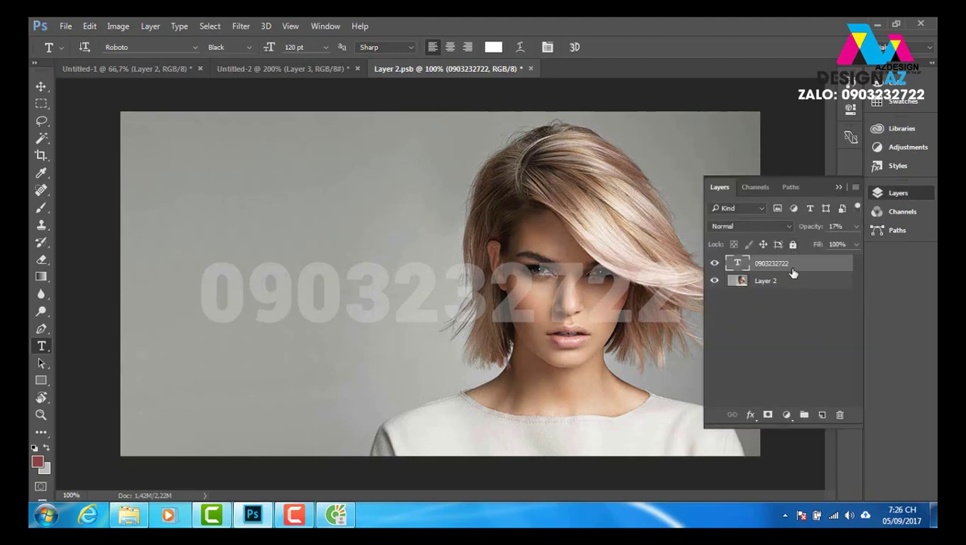
pyautogui.hotkey('ctrl', 's')
# - Switch via Untitled-2 back to the Untitled-1 banner and select the Move tool
pyautogui.click(325, 67)
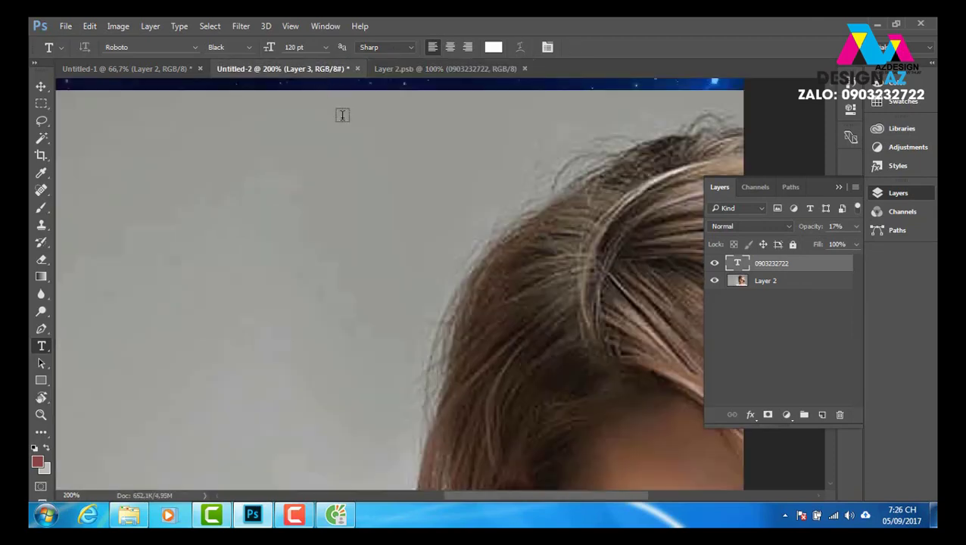
pyautogui.click(152, 67)
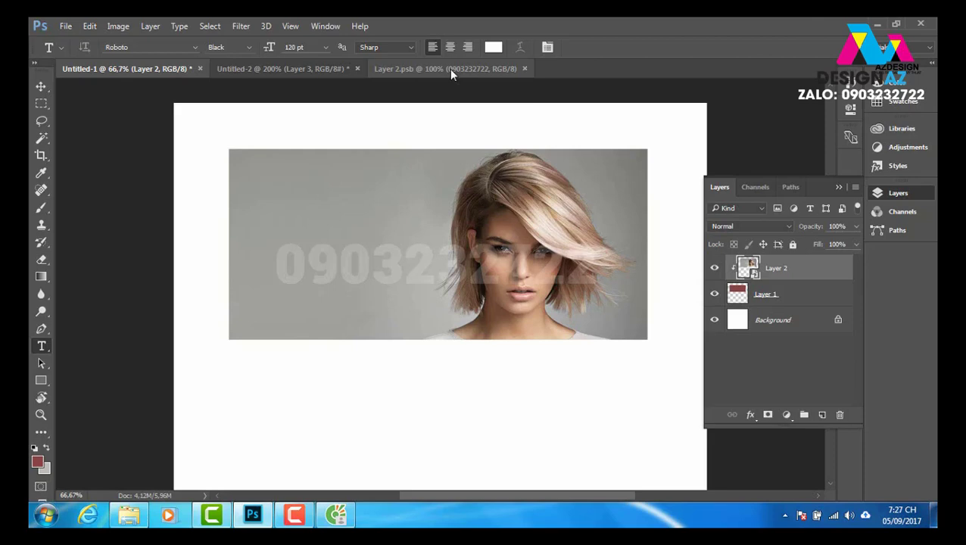
pyautogui.click(40, 85)
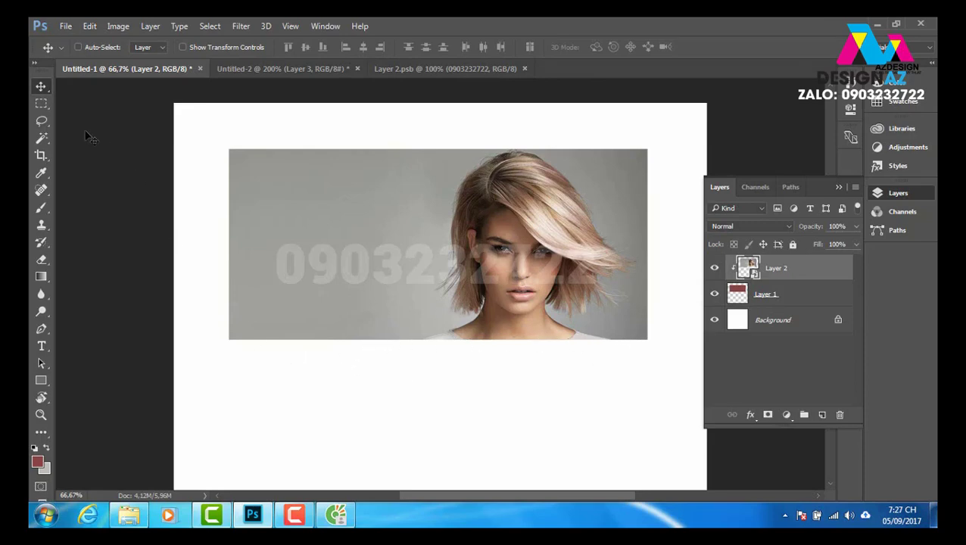
pyautogui.click(45, 103)
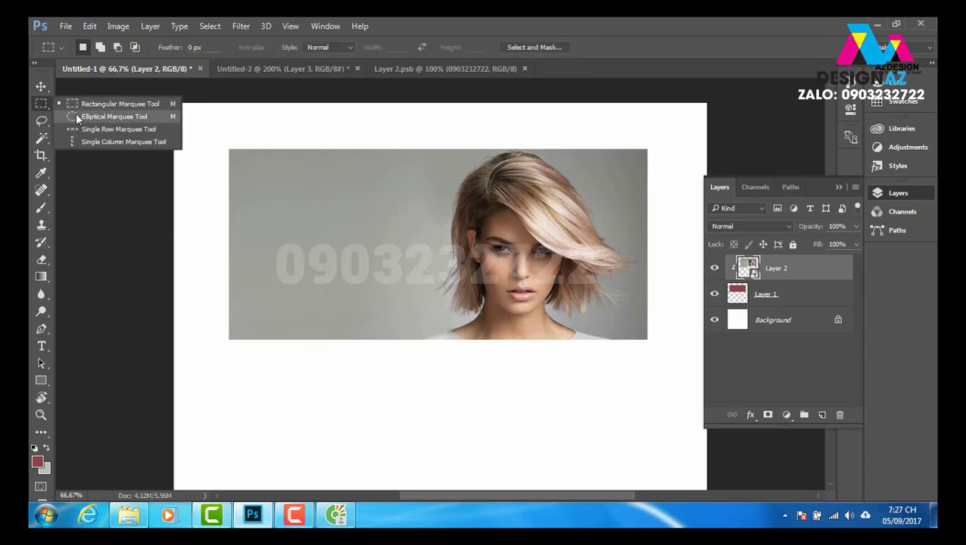
pyautogui.click(76, 118)
pyautogui.moveTo(248, 332); pyautogui.dragTo(630, 372)
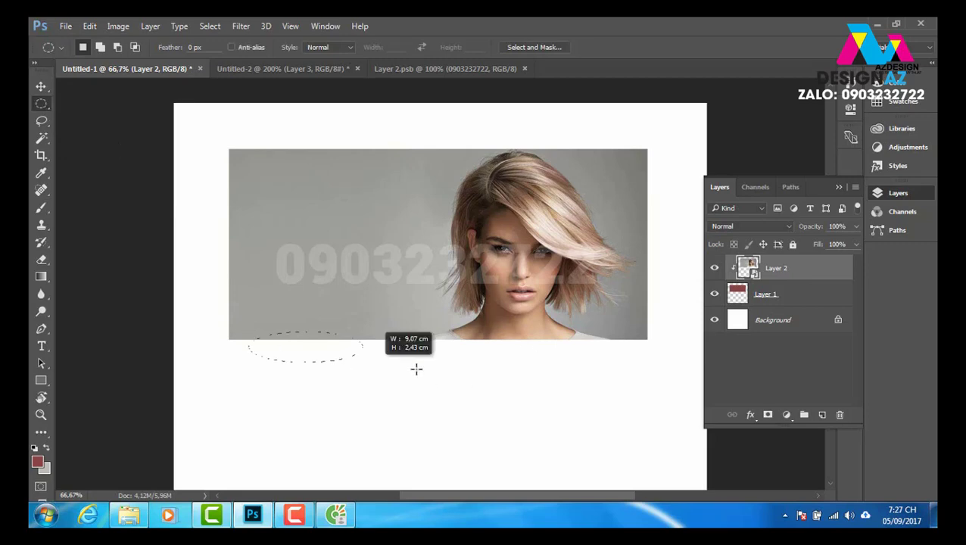
pyautogui.moveTo(516, 351); pyautogui.dragTo(519, 359)
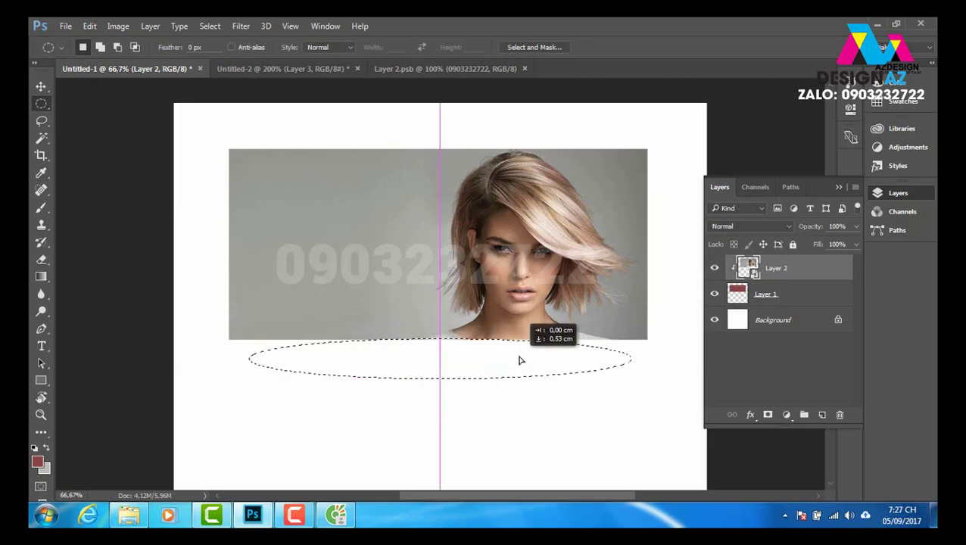
pyautogui.click(822, 414)
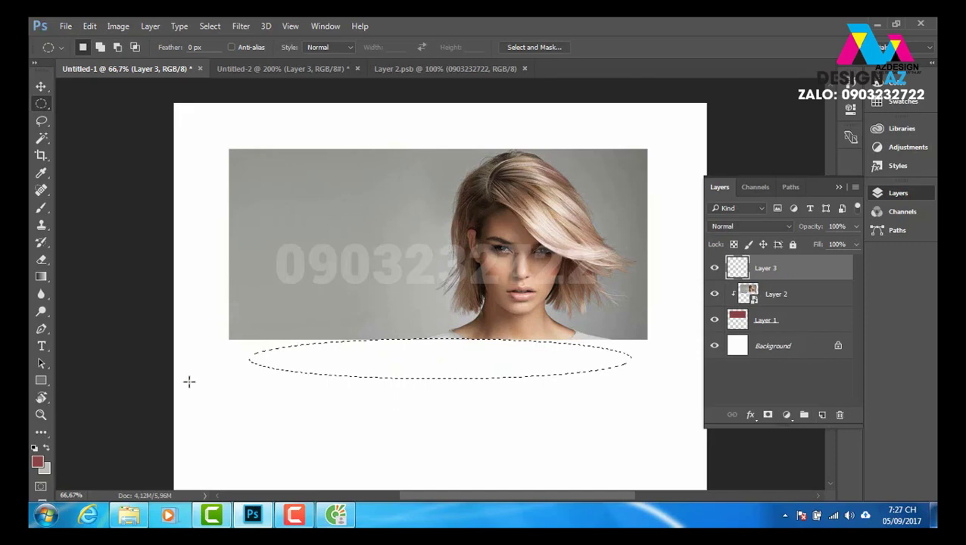
pyautogui.click(39, 463)
pyautogui.click(488, 246)
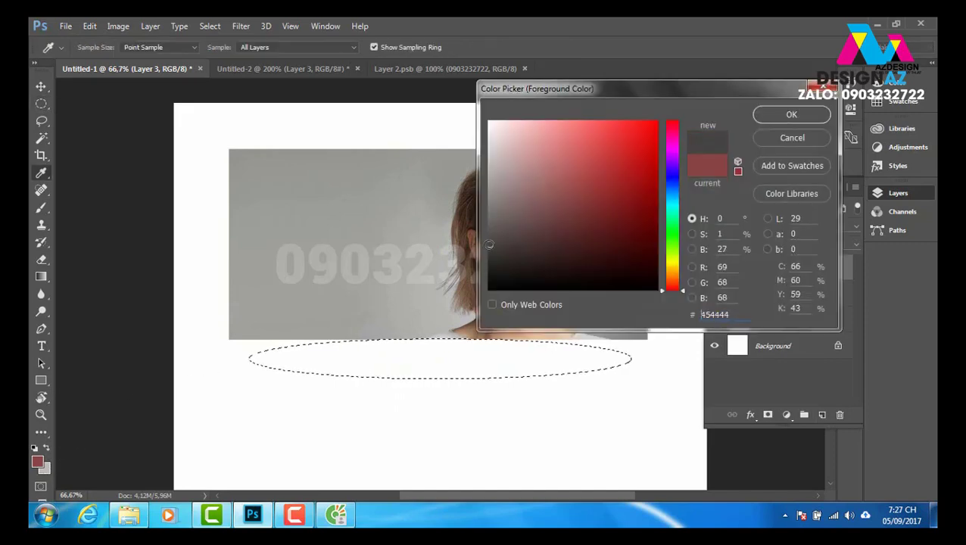
pyautogui.click(790, 114)
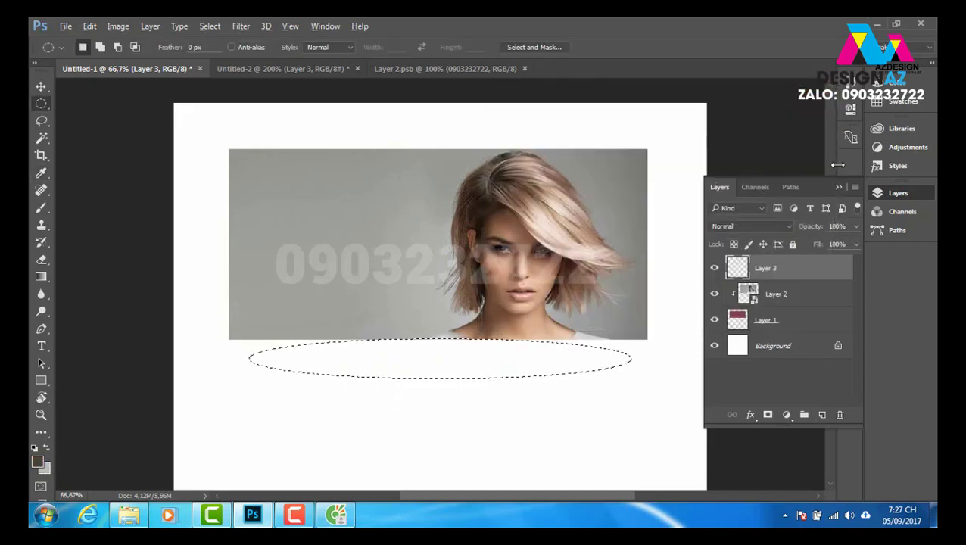
pyautogui.hotkey('alt', 'BackSpace')
pyautogui.press('v')
pyautogui.hotkey('ctrl', 'd')
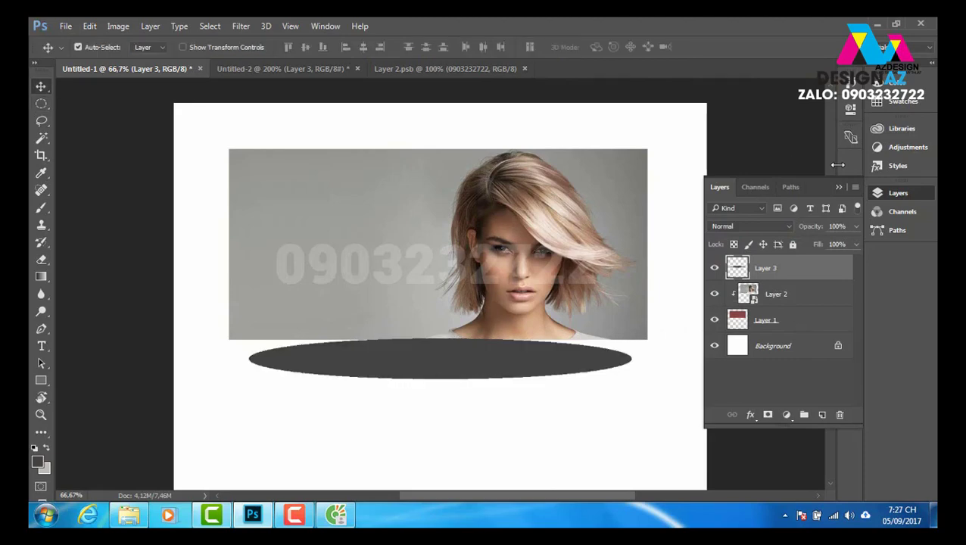
pyautogui.moveTo(497, 356); pyautogui.dragTo(507, 383)
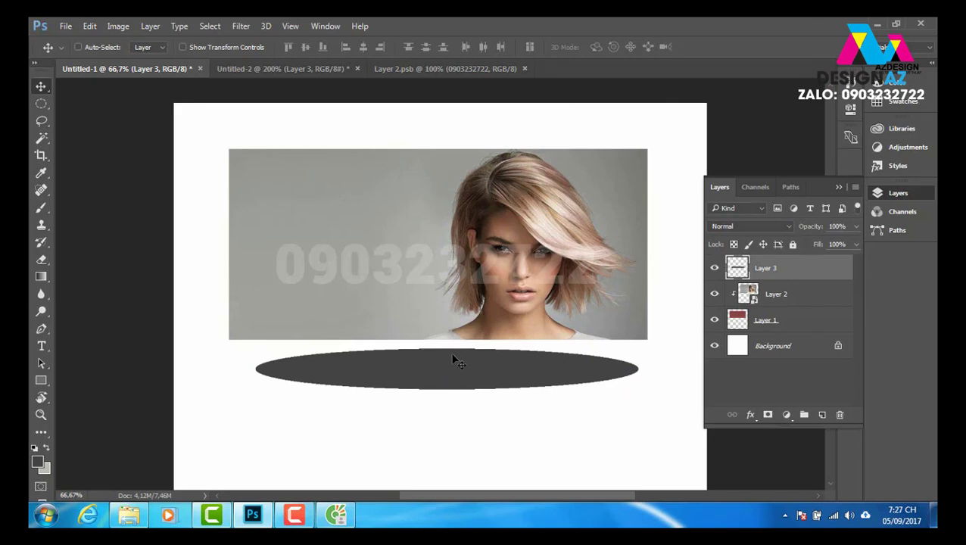
pyautogui.press('Delete')
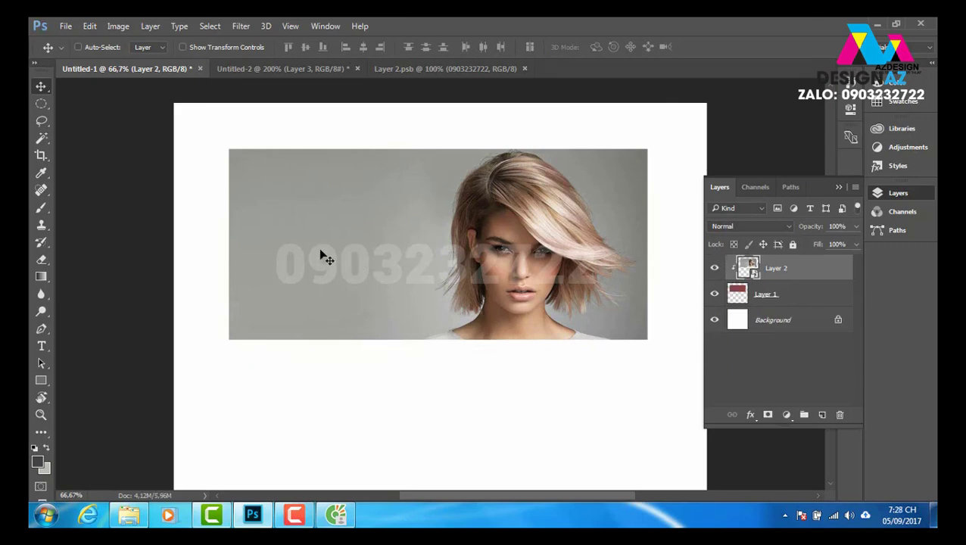
# - Set a 40 px anti-aliased feather and draw an oval selection below the photo
pyautogui.click(231, 47)
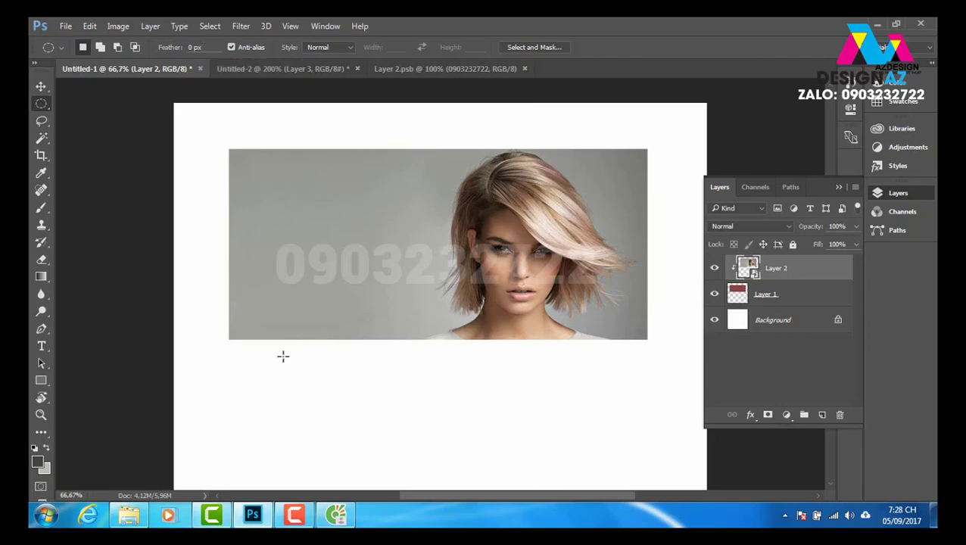
pyautogui.click(195, 47)
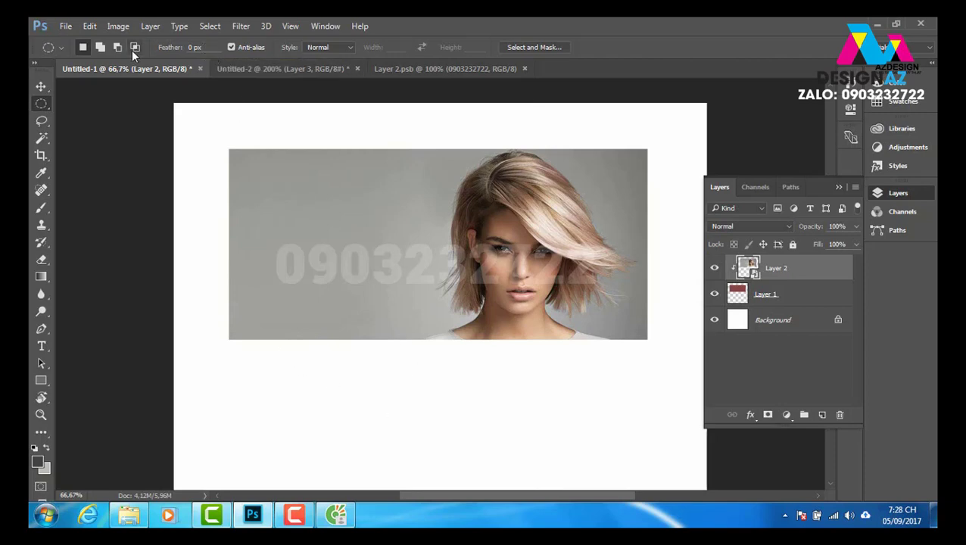
pyautogui.click(171, 47)
pyautogui.write('4')
pyautogui.write('0')
pyautogui.press('Return')
pyautogui.moveTo(259, 348)
pyautogui.mouseDown()
pyautogui.moveTo(452, 387)
pyautogui.moveTo(588, 399)
pyautogui.mouseUp()
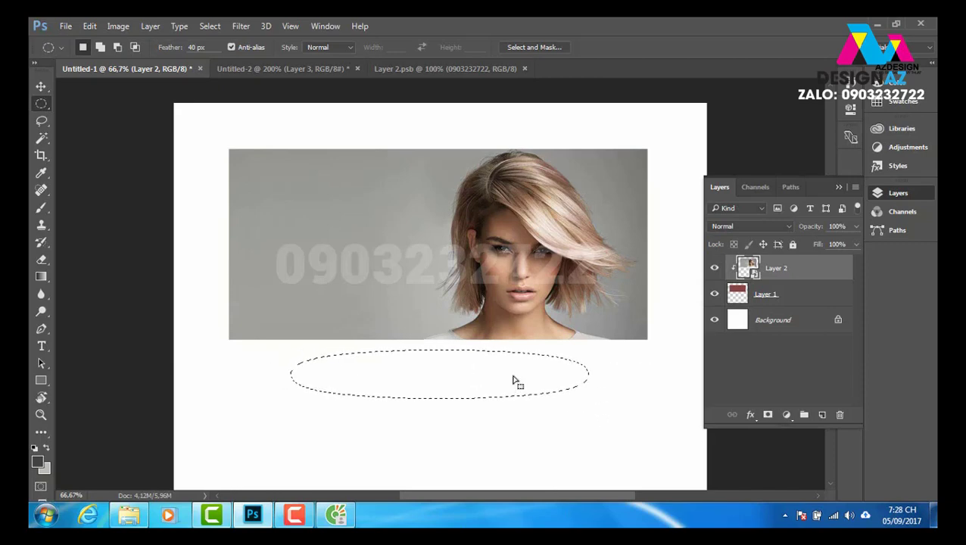
# - Fill the oval with dark grey on a new layer and deselect
pyautogui.click(823, 415)
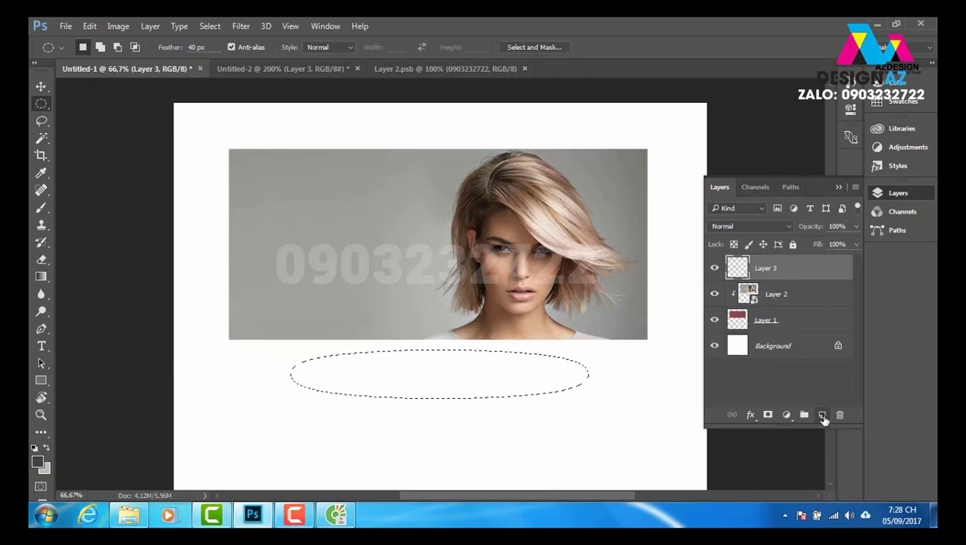
pyautogui.hotkey('alt', 'BackSpace')
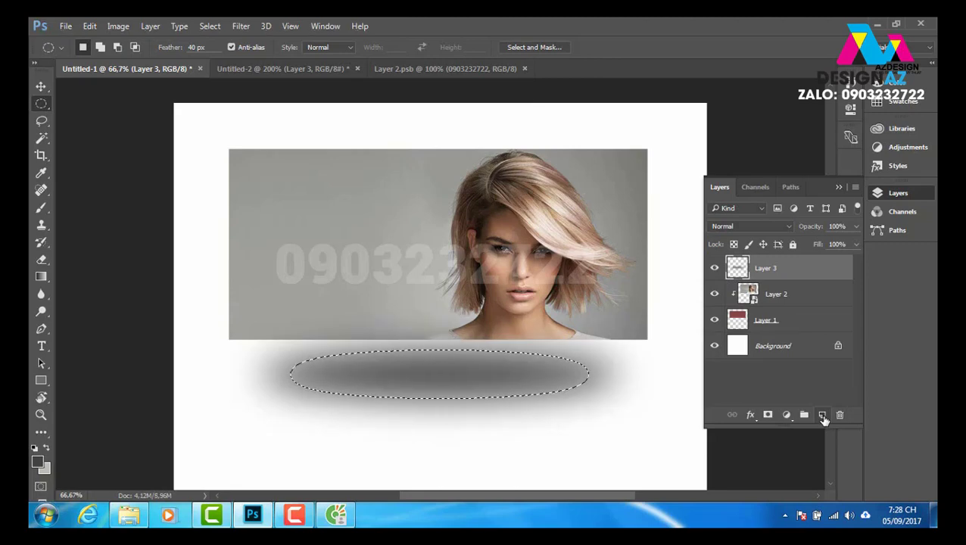
pyautogui.press('v')
pyautogui.hotkey('ctrl', 'd')
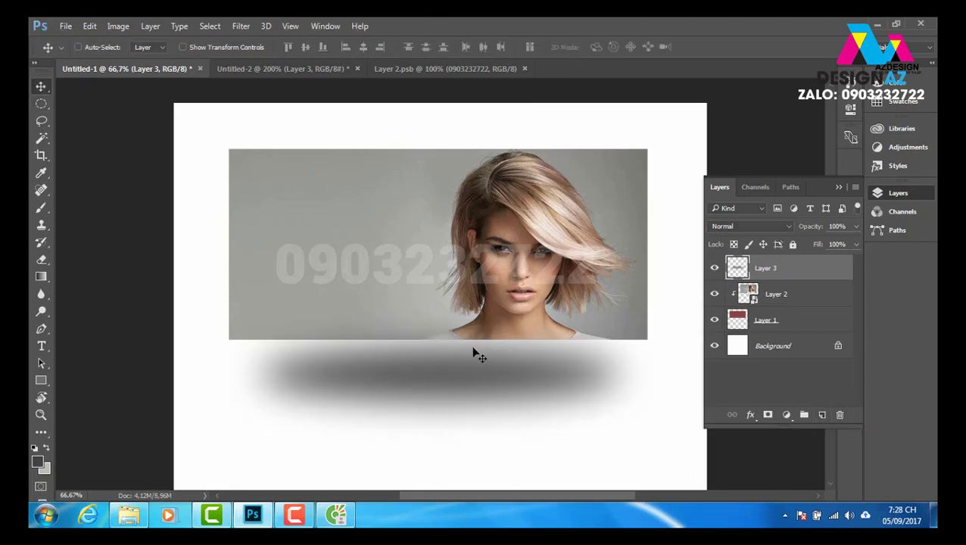
# - Squash the shadow vertically and move it up toward the photo
pyautogui.hotkey('ctrl', 't')
pyautogui.moveTo(441, 303); pyautogui.dragTo(438, 352)
pyautogui.press('Return')
pyautogui.moveTo(458, 407); pyautogui.dragTo(457, 372)
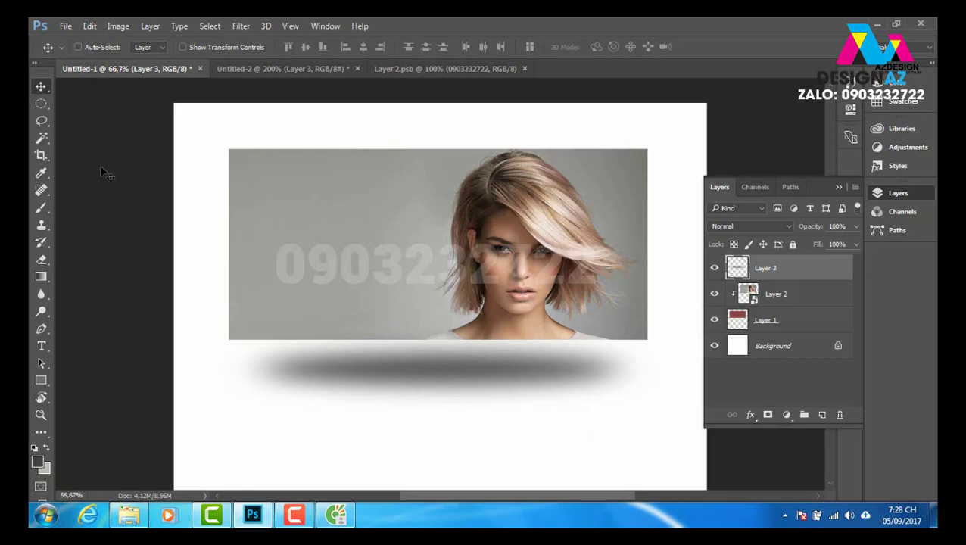
# - Delete the shadow's top half with a rectangular selection, then nudge it up under the photo
pyautogui.click(48, 105)
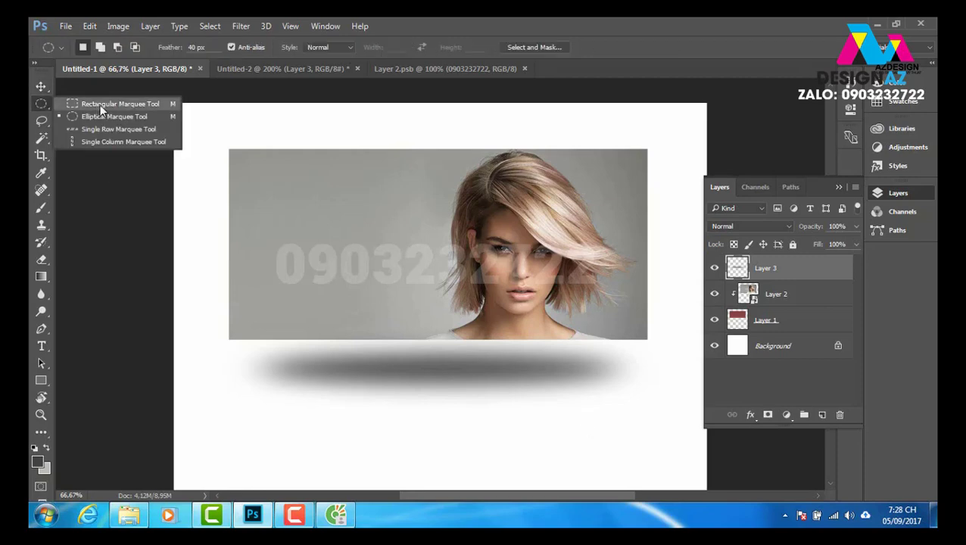
pyautogui.click(83, 106)
pyautogui.moveTo(166, 108); pyautogui.dragTo(761, 383)
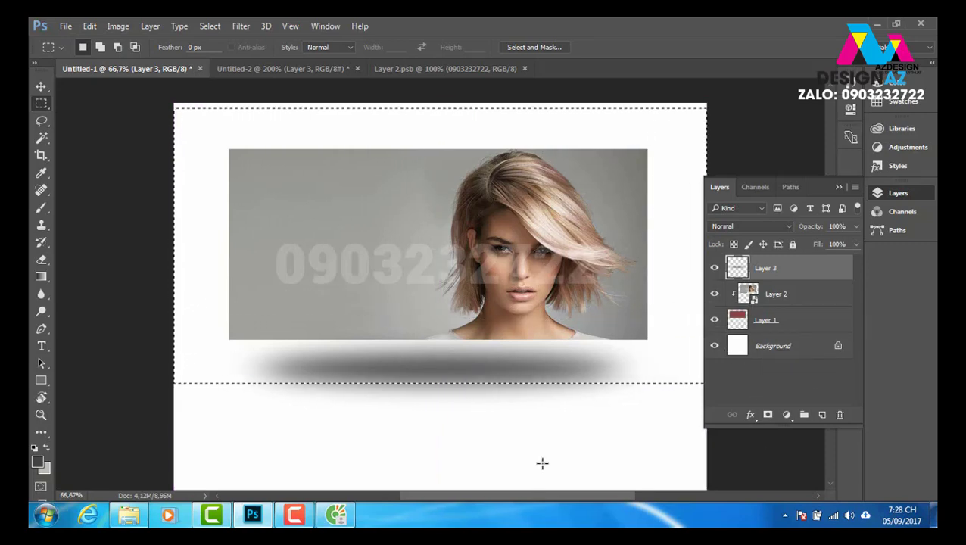
pyautogui.press('Delete')
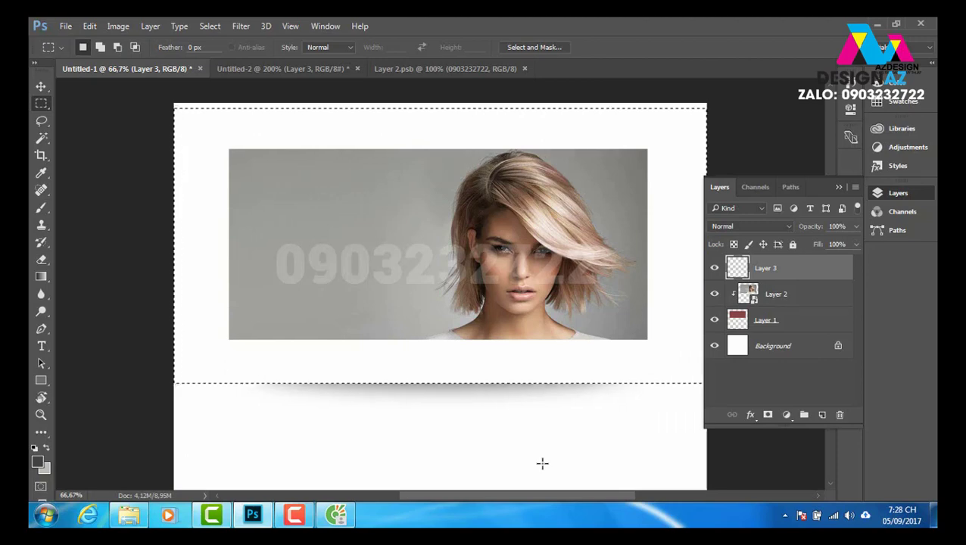
pyautogui.hotkey('ctrl', 'd')
pyautogui.press('v')
pyautogui.moveTo(491, 401); pyautogui.dragTo(498, 364)
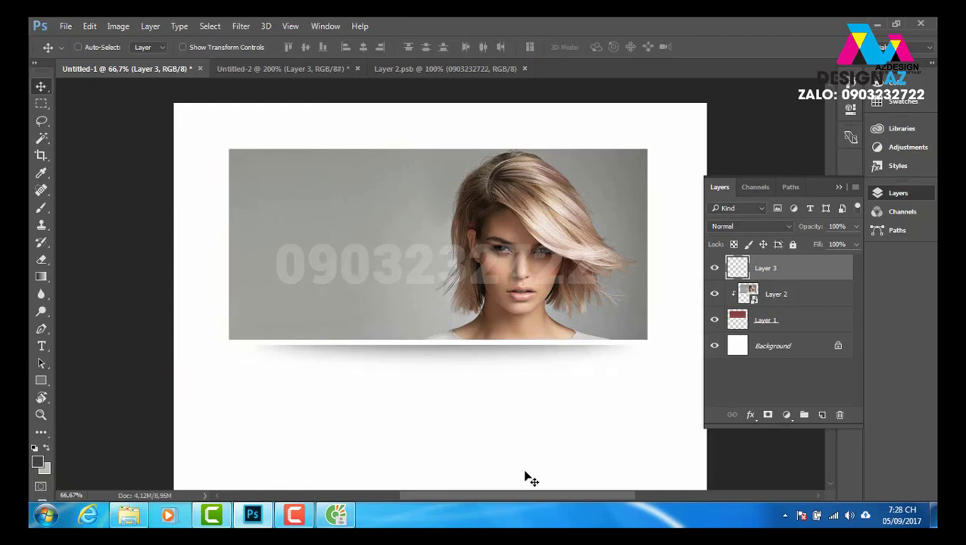
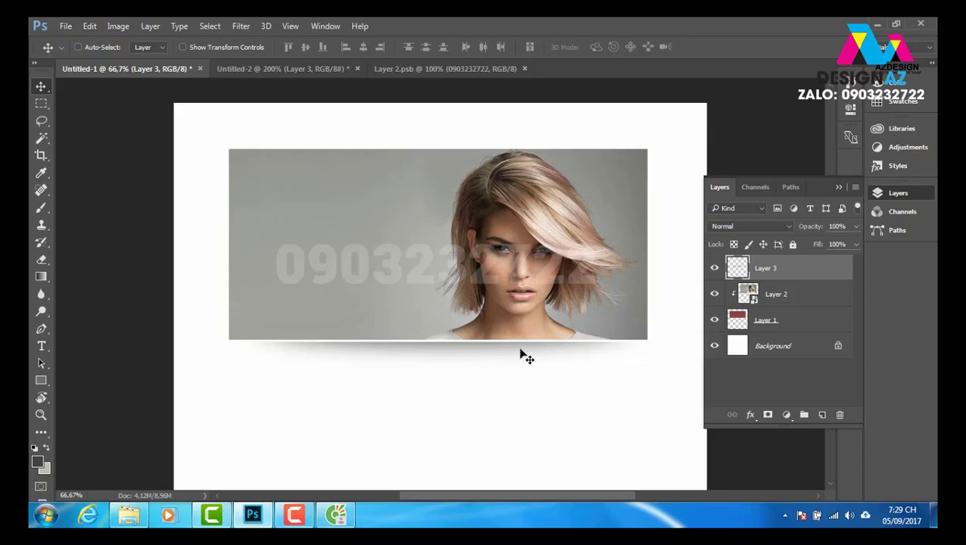
# - Replace the old Layer 3 with a new layer filled dark grey in the photo's exact outline
pyautogui.press('Delete')
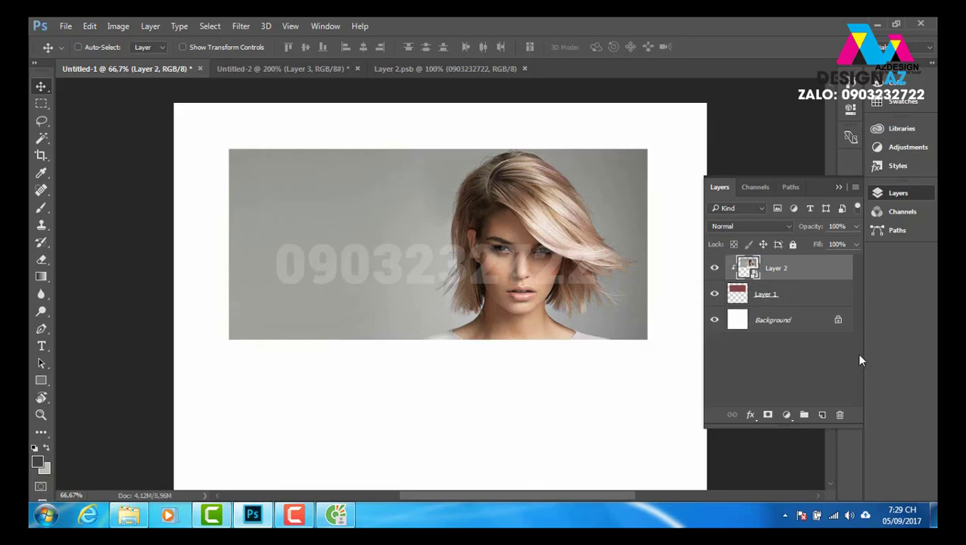
pyautogui.press('ctrl')
pyautogui.keyDown('ctrl'); pyautogui.click(738, 299); pyautogui.keyUp('ctrl')
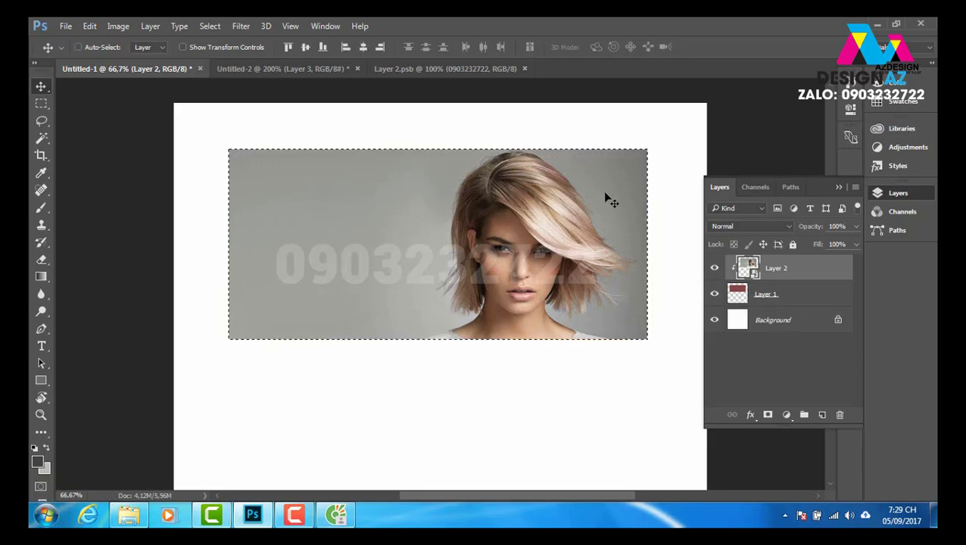
pyautogui.click(822, 415)
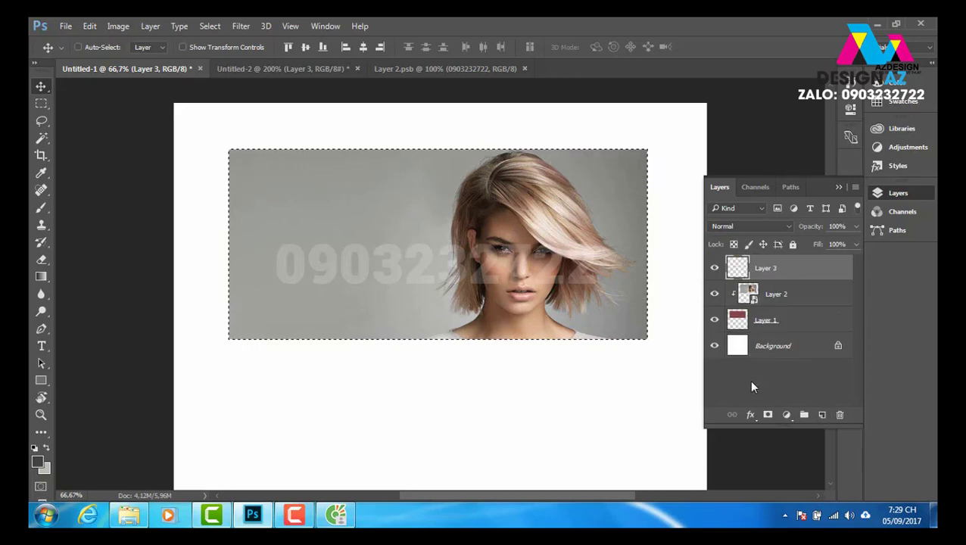
pyautogui.hotkey('ctrl', 'BackSpace')
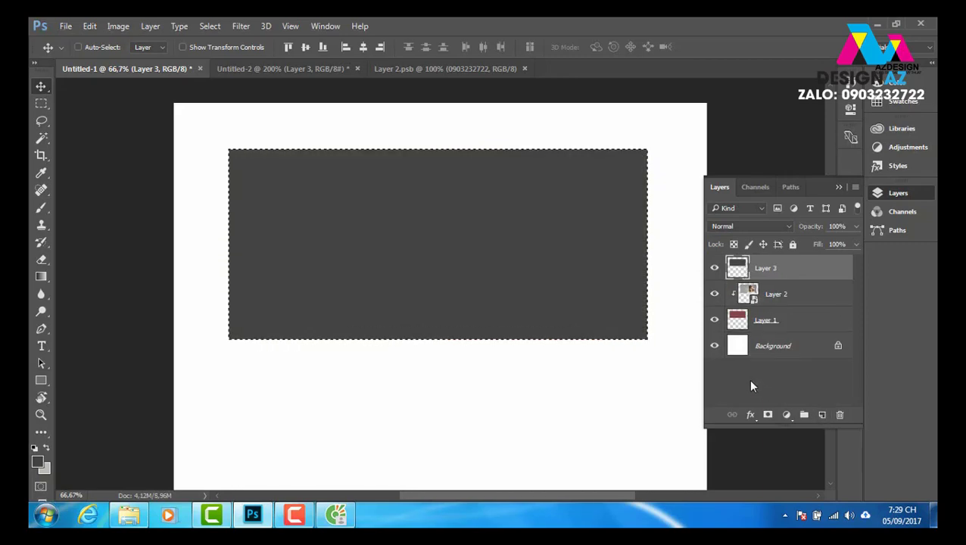
pyautogui.hotkey('ctrl', 'd')
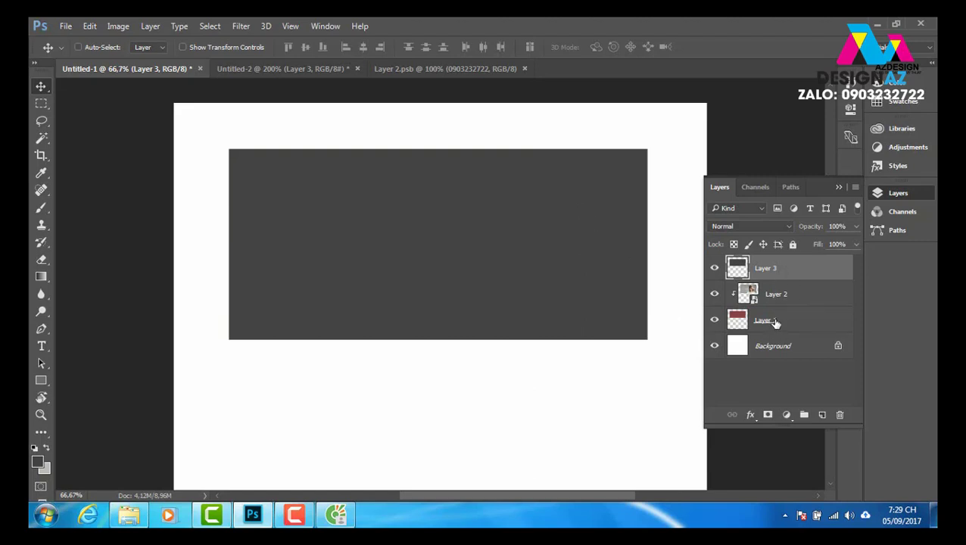
# - Move the dark grey layer beneath Layer 1 and shift it down to show a strip below the photo
pyautogui.moveTo(792, 269); pyautogui.dragTo(787, 334)
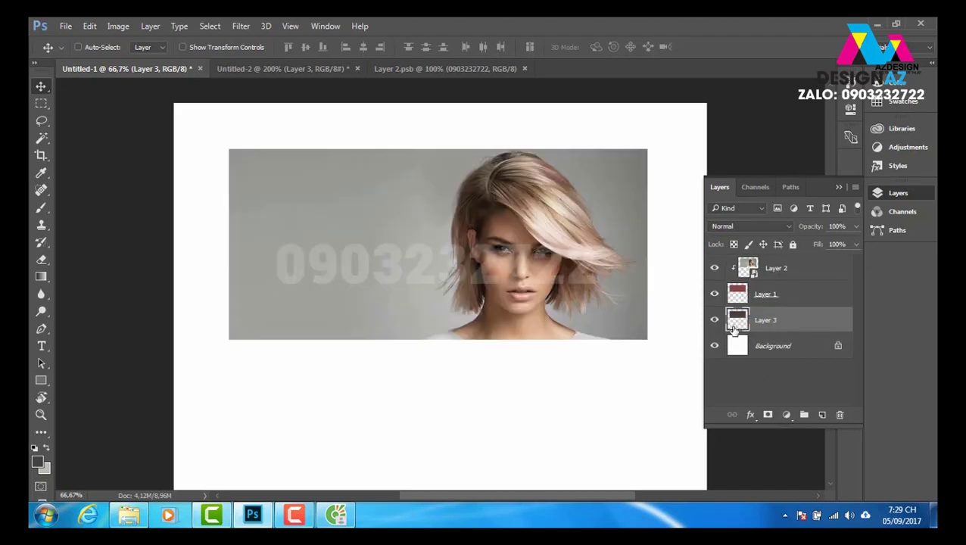
pyautogui.moveTo(594, 266); pyautogui.dragTo(591, 276)
pyautogui.hotkey('ctrl', 'z')
pyautogui.moveTo(579, 239); pyautogui.dragTo(591, 340)
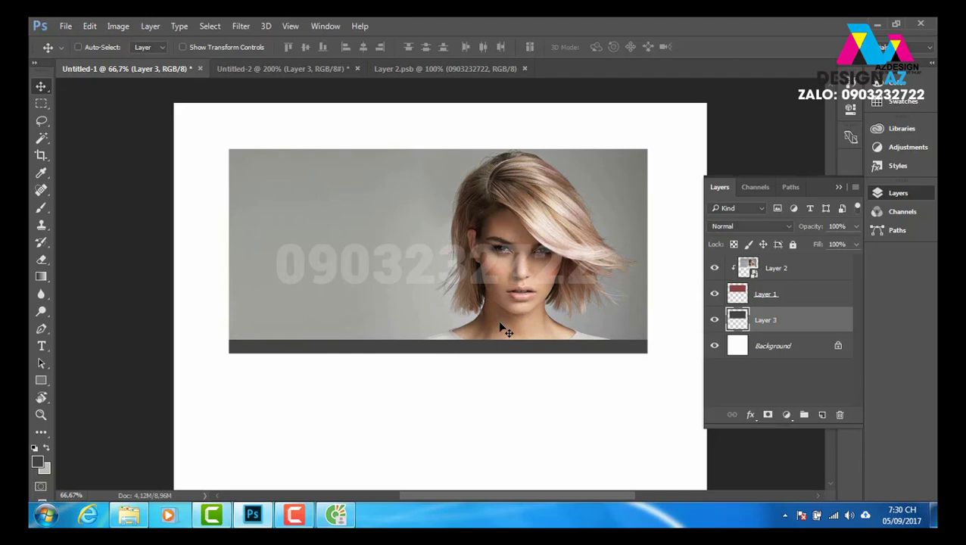
pyautogui.press('ctrl')
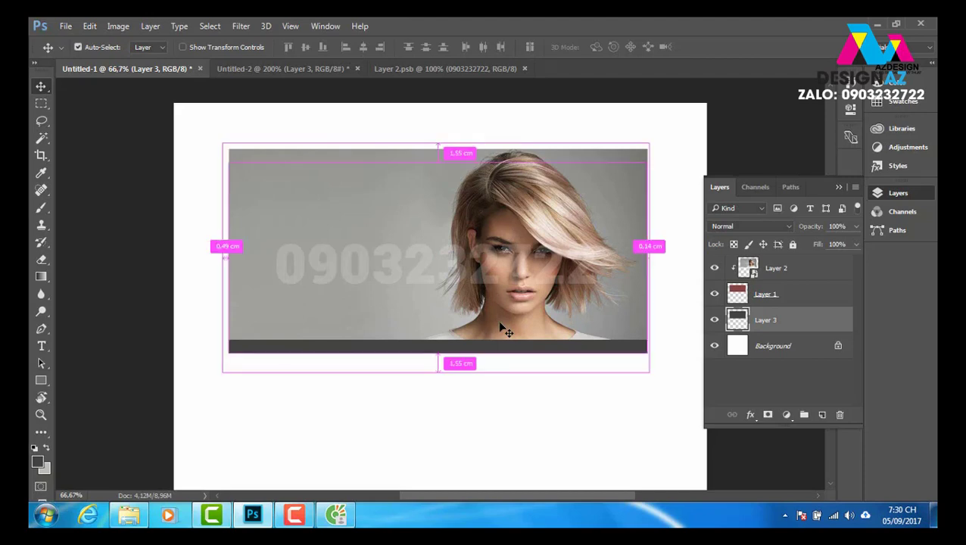
pyautogui.hotkey('ctrl', 't')
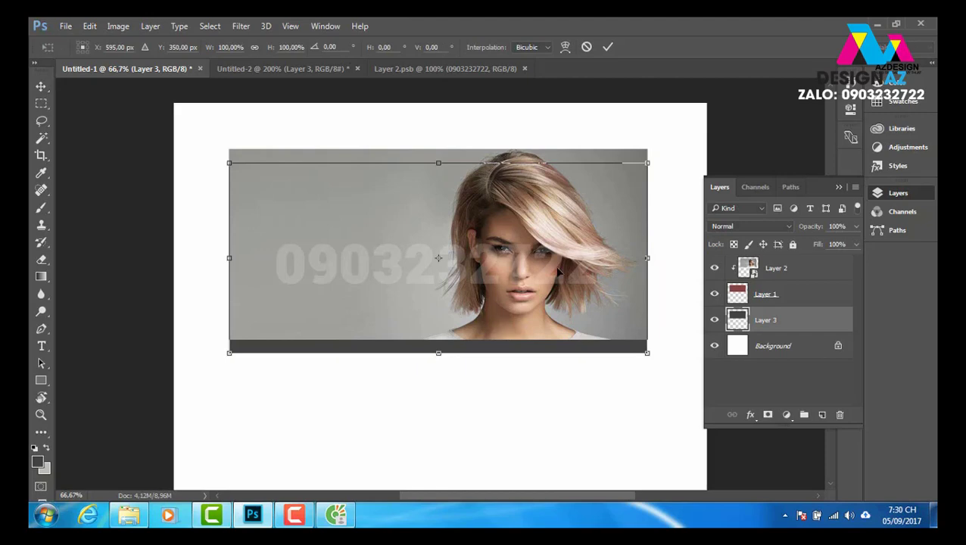
pyautogui.click(565, 47)
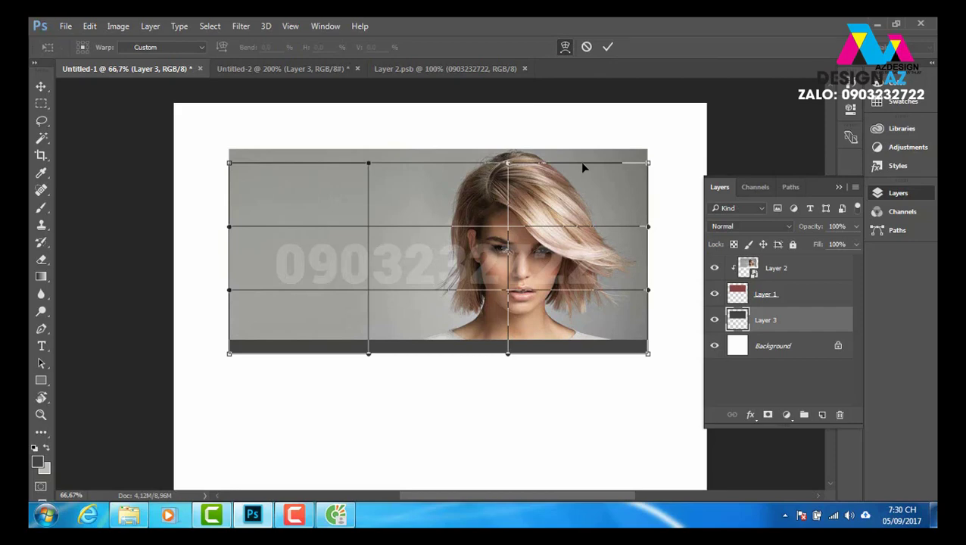
pyautogui.click(201, 50)
pyautogui.click(144, 102)
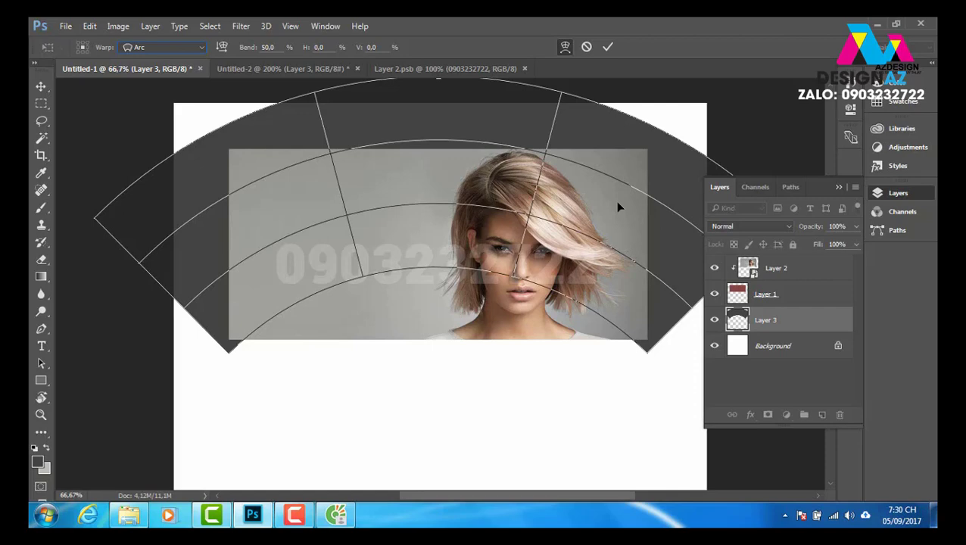
pyautogui.click(189, 46)
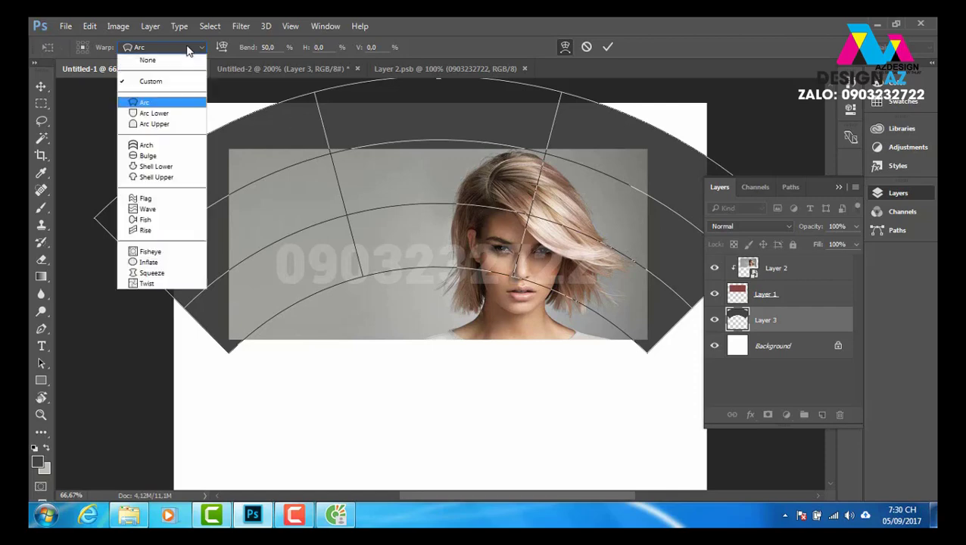
pyautogui.click(156, 112)
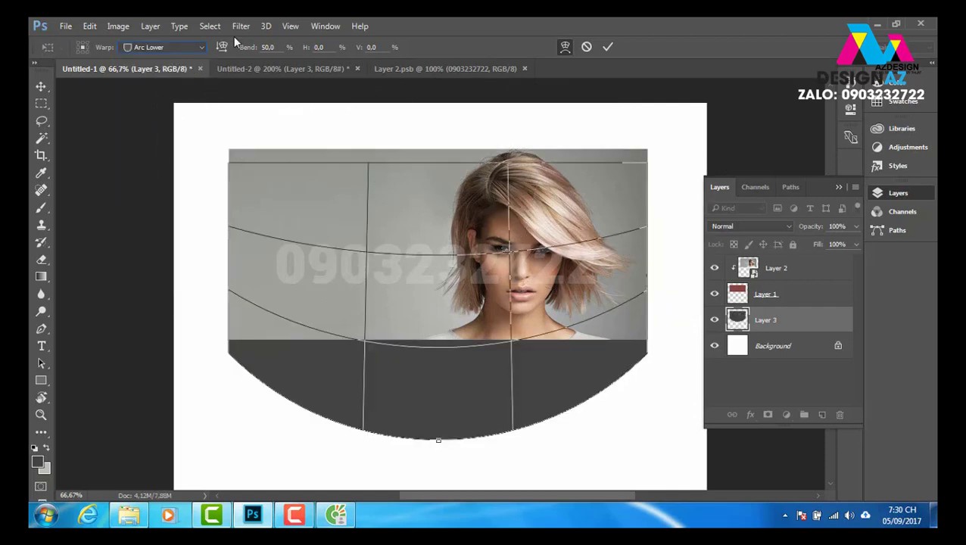
pyautogui.click(165, 47)
pyautogui.click(162, 58)
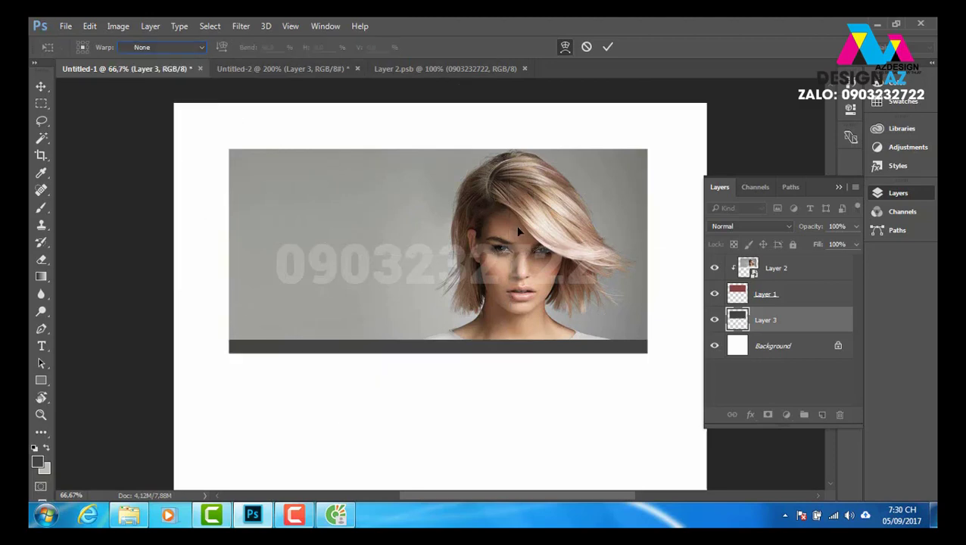
pyautogui.click(565, 47)
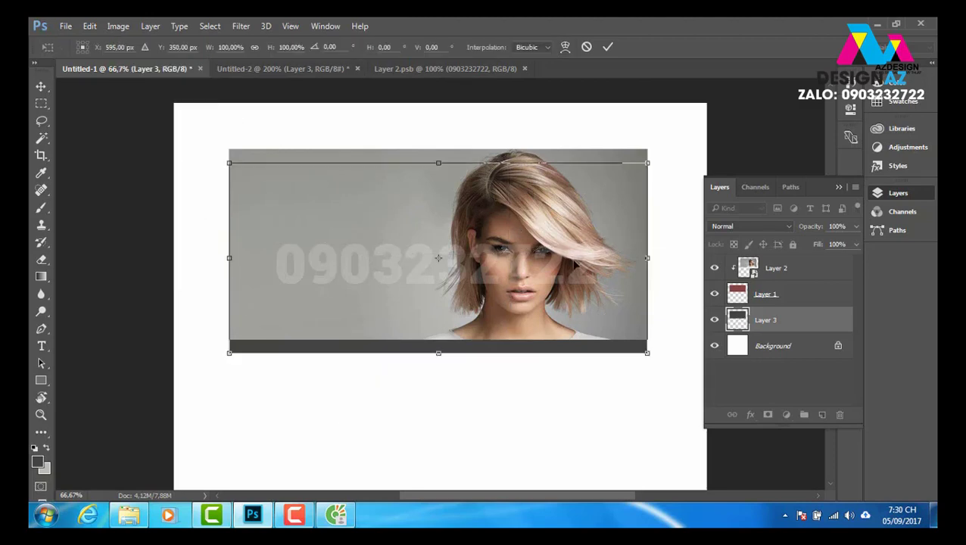
pyautogui.click(566, 47)
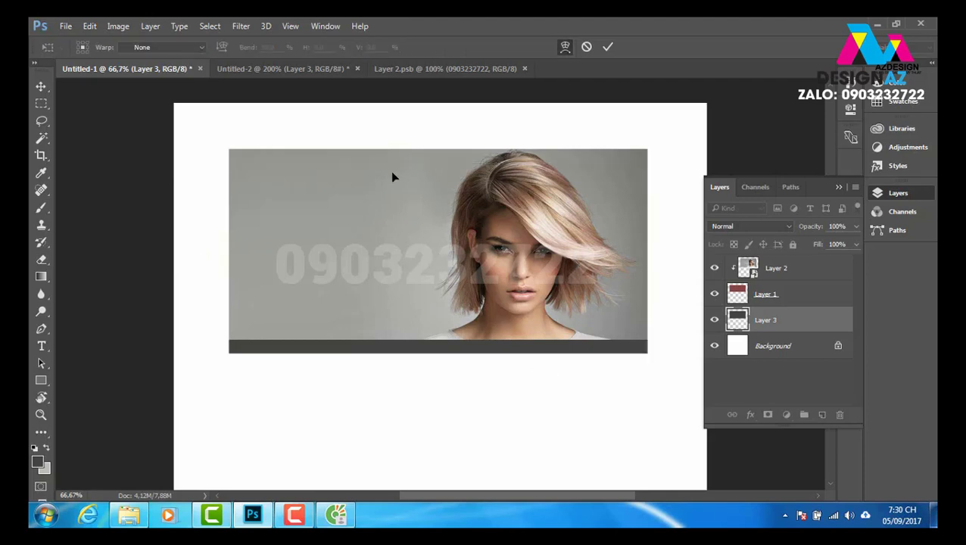
pyautogui.click(41, 86)
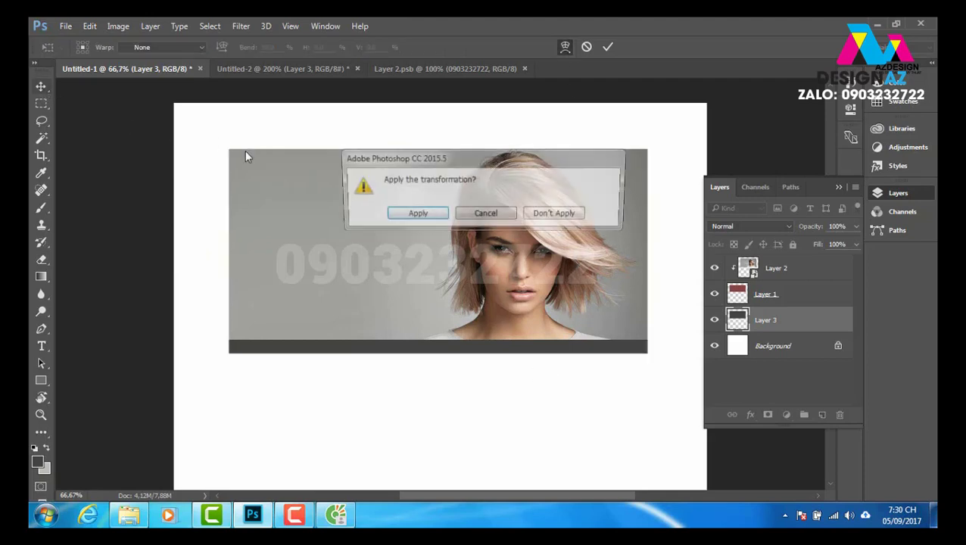
pyautogui.click(419, 213)
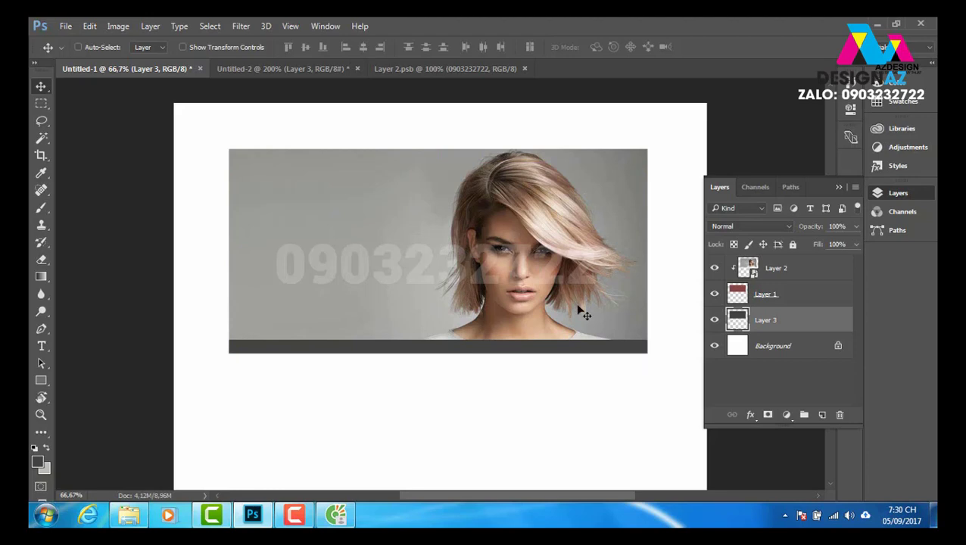
pyautogui.hotkey('ctrl', 't')
# - Warp the strip's bottom edge upward in the middle, commit it, and nudge the strip lower
pyautogui.click(564, 47)
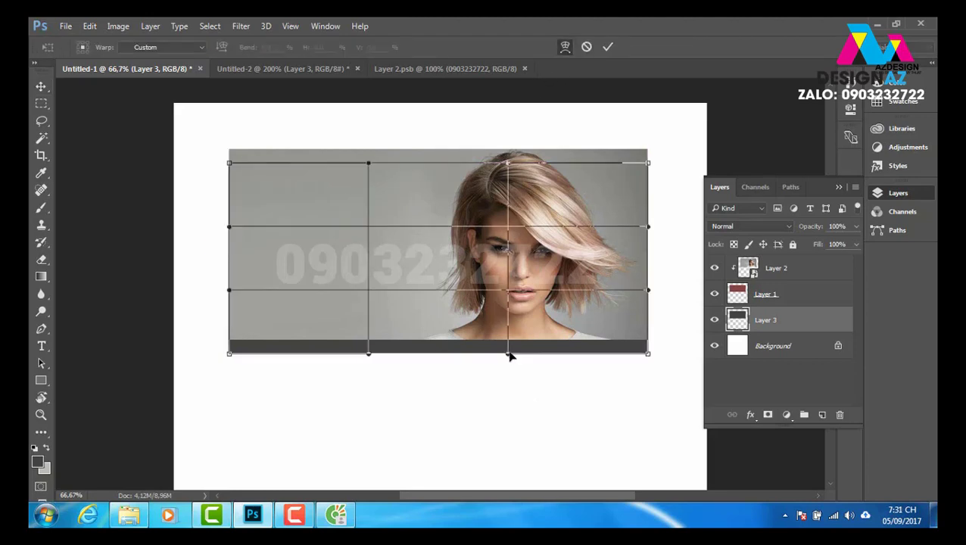
pyautogui.moveTo(507, 353); pyautogui.dragTo(503, 333)
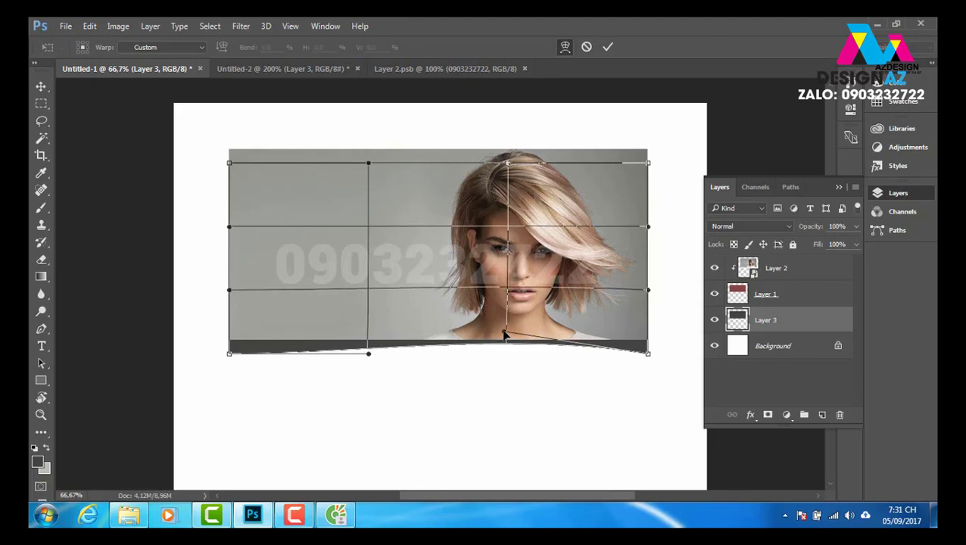
pyautogui.moveTo(368, 358); pyautogui.dragTo(367, 338)
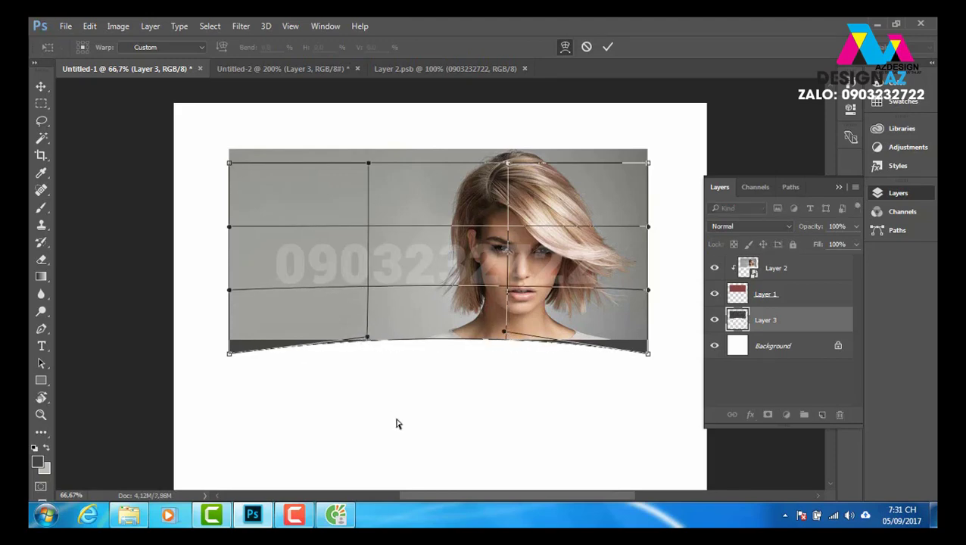
pyautogui.press('Return')
pyautogui.moveTo(451, 321)
pyautogui.mouseDown()
pyautogui.moveTo(451, 334)
pyautogui.moveTo(449, 327)
pyautogui.mouseUp()
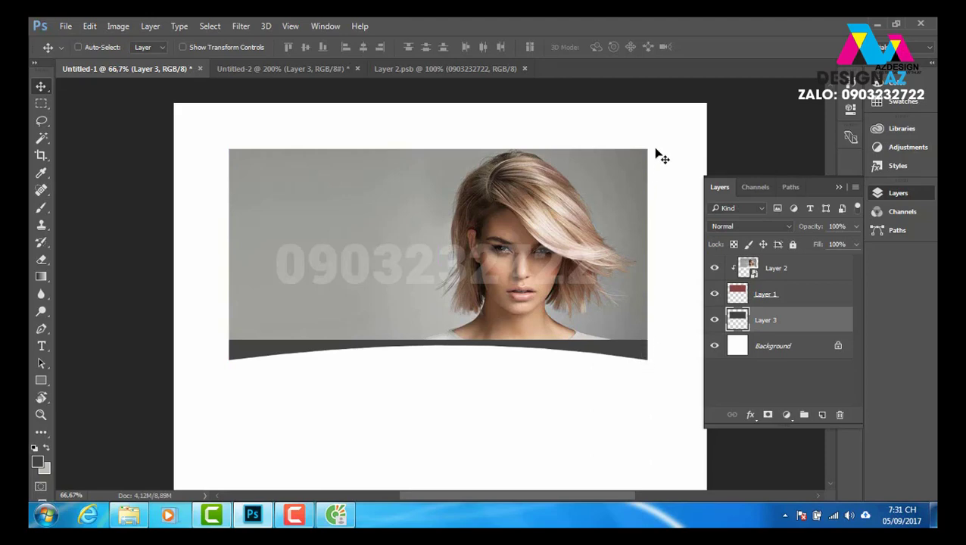
# - Pull the strip's bottom corners inward with a perspective transform and commit it
pyautogui.hotkey('ctrl', 't')
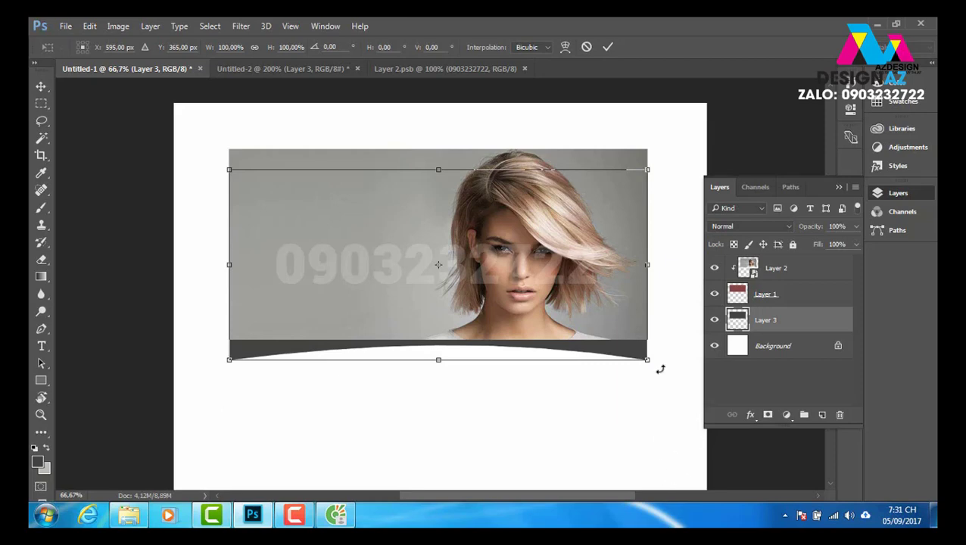
pyautogui.moveTo(647, 360); pyautogui.dragTo(633, 362)
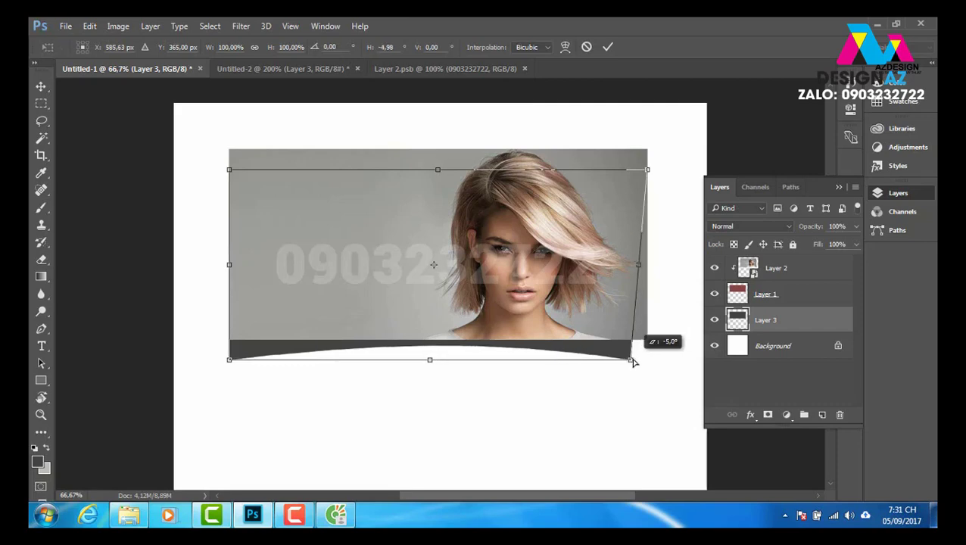
pyautogui.moveTo(633, 362); pyautogui.dragTo(633, 363)
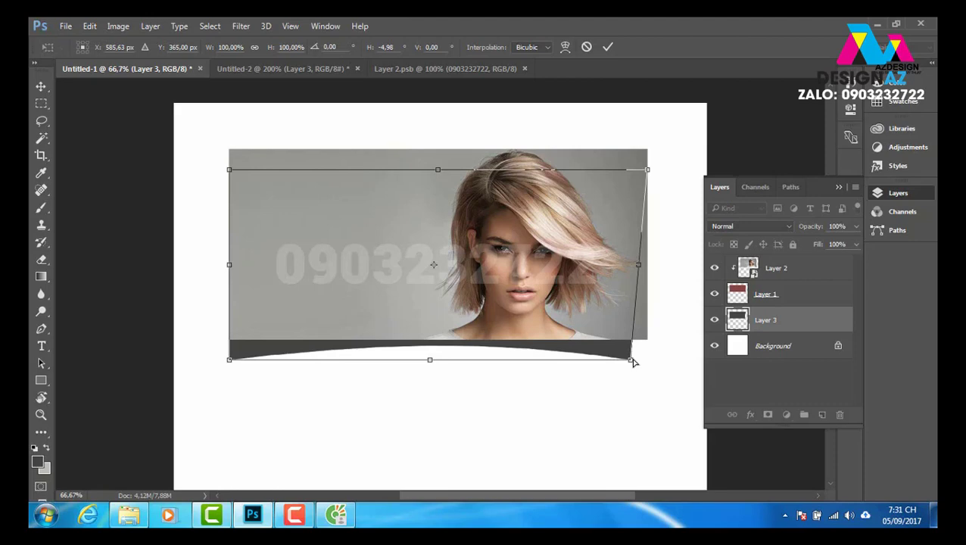
pyautogui.hotkey('ctrl', 'z')
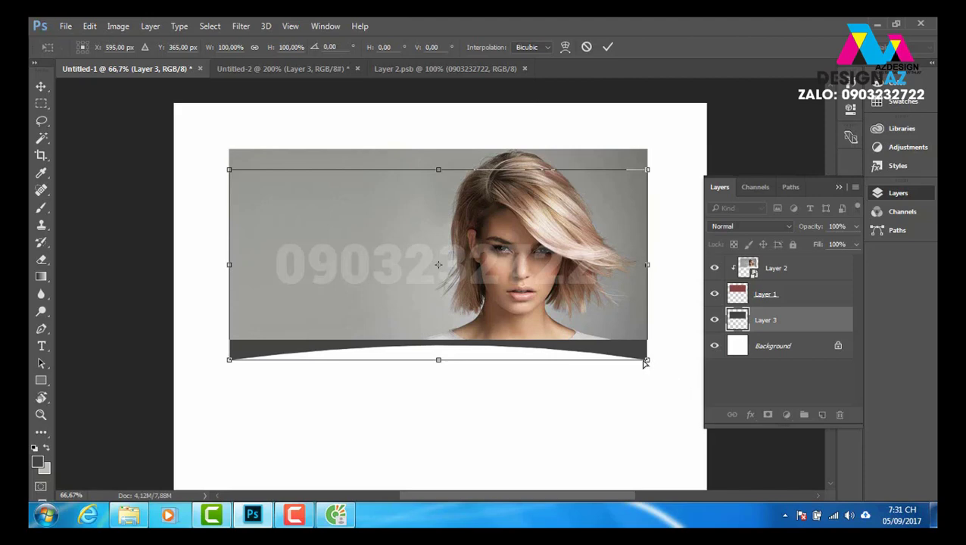
pyautogui.moveTo(647, 360); pyautogui.dragTo(629, 361)
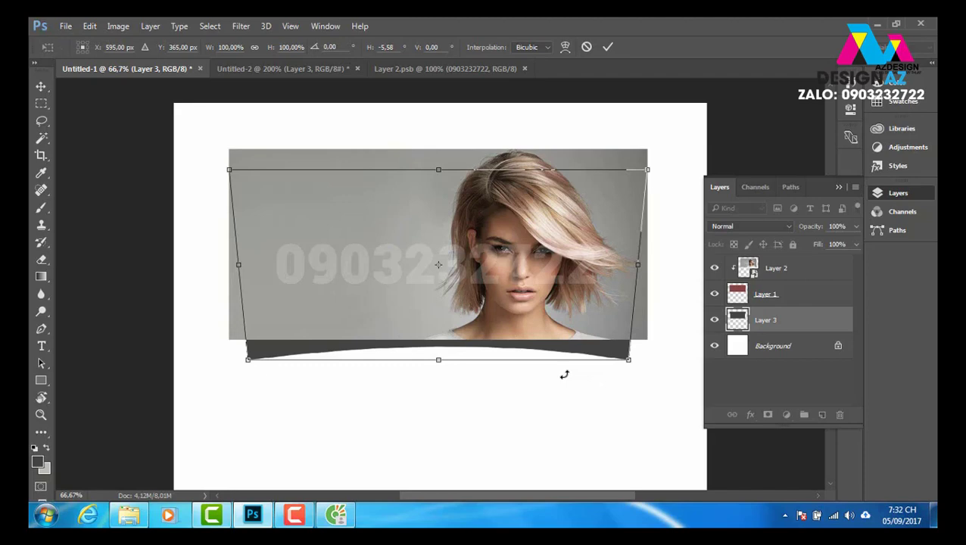
pyautogui.press('Return')
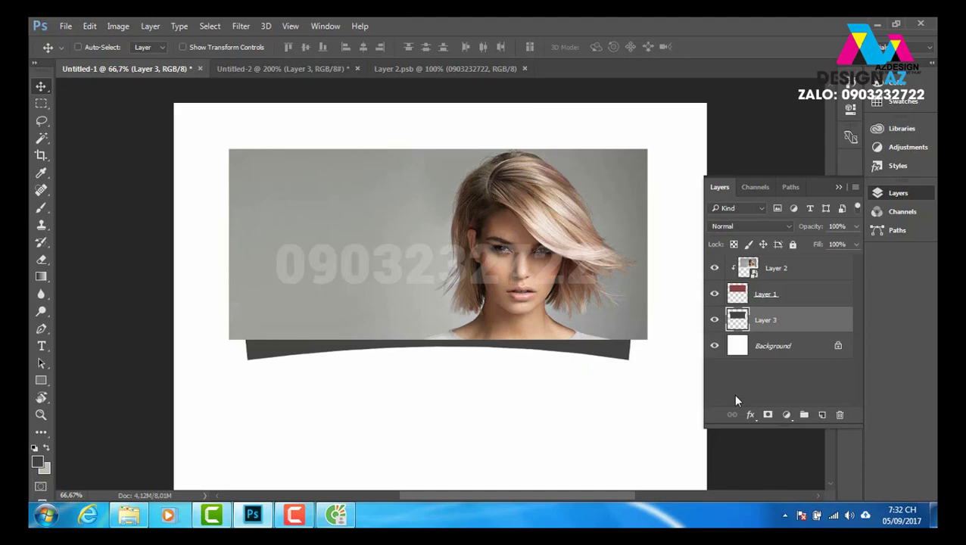
pyautogui.click(241, 26)
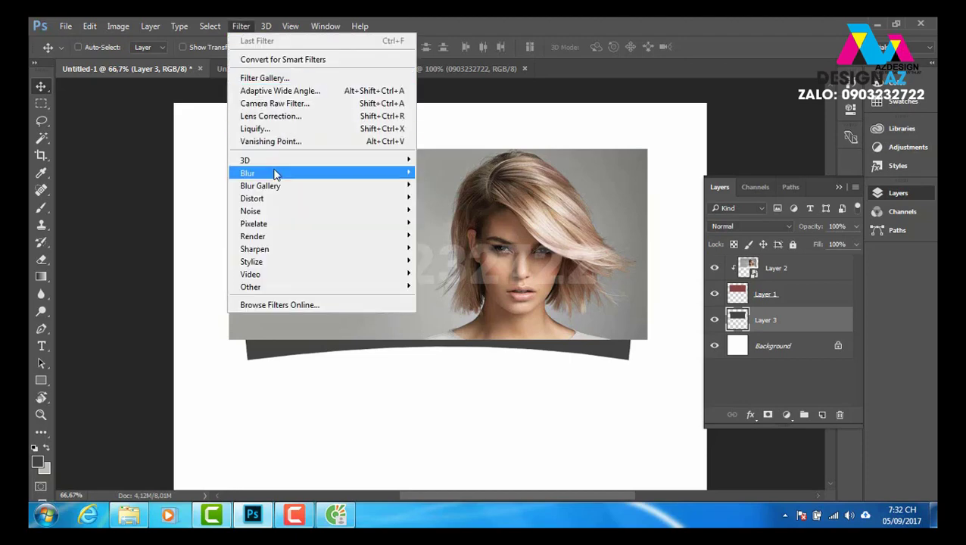
pyautogui.moveTo(247, 173)
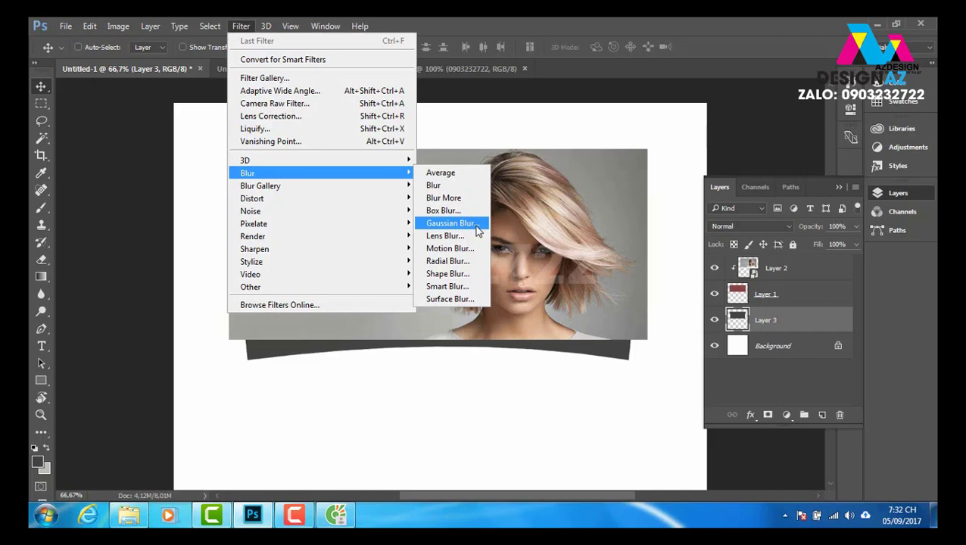
# - Apply a Gaussian Blur with a radius of about 16.6 px to the dark strip
pyautogui.click(451, 223)
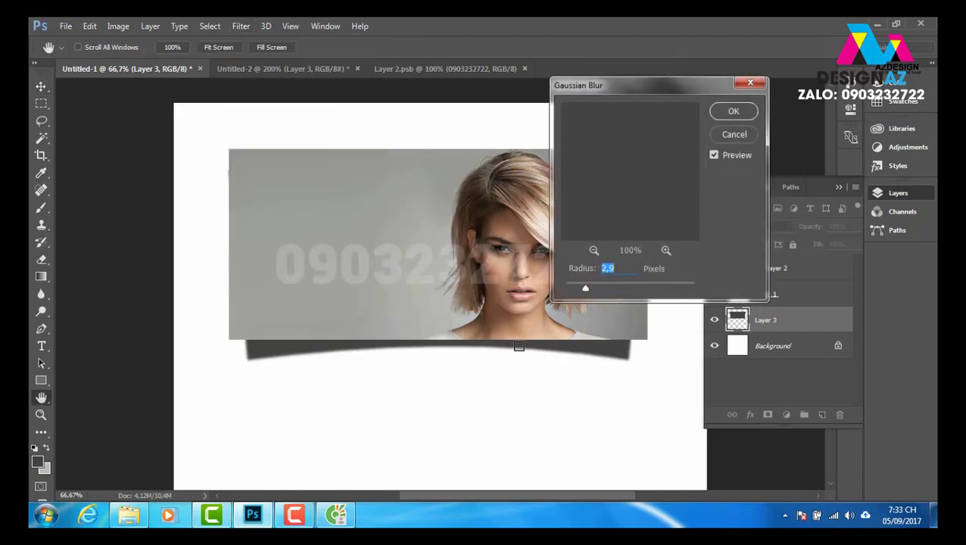
pyautogui.moveTo(640, 213); pyautogui.dragTo(672, 157)
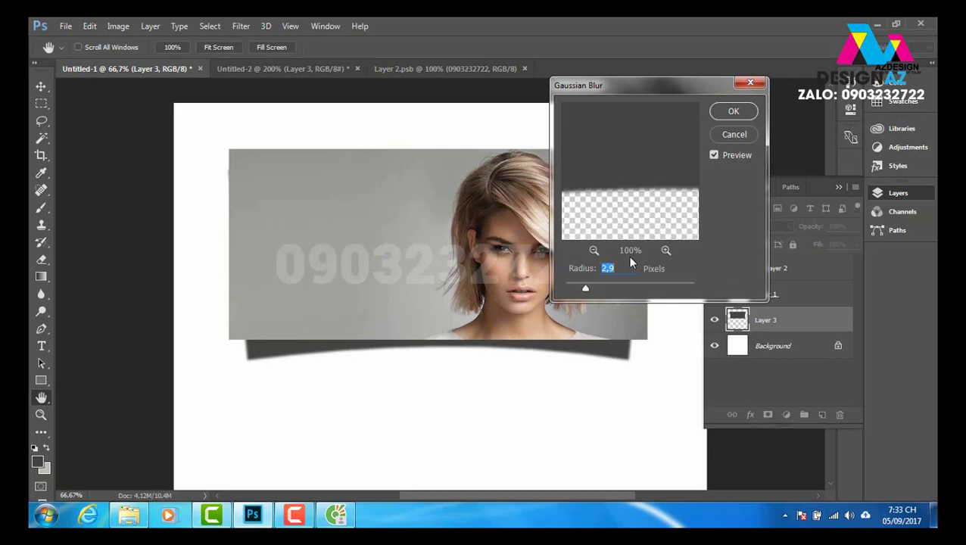
pyautogui.click(594, 250)
pyautogui.click(594, 251)
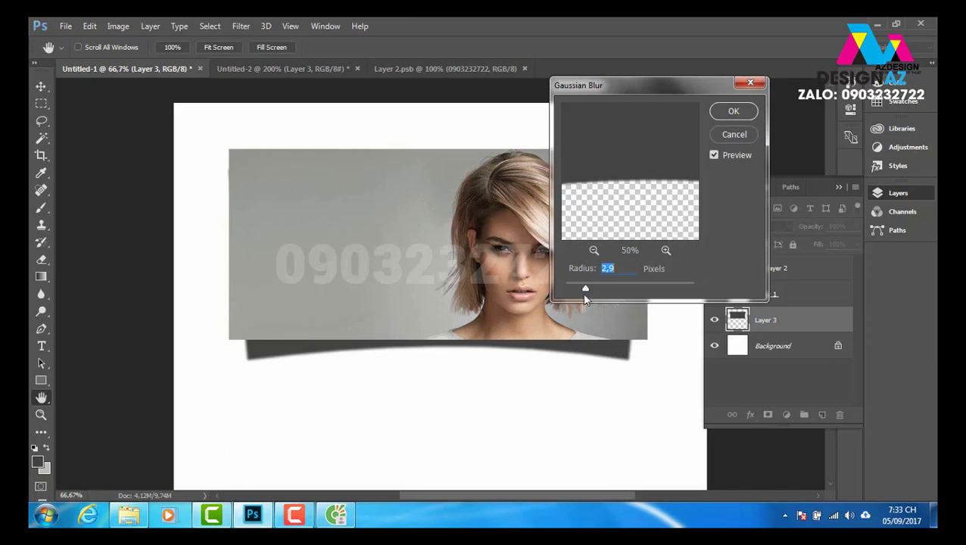
pyautogui.moveTo(585, 287); pyautogui.dragTo(617, 286)
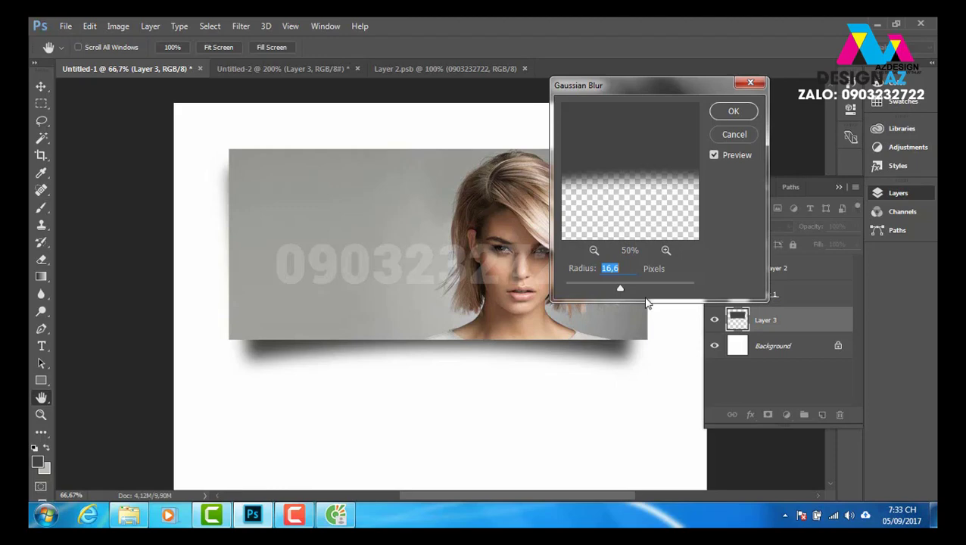
pyautogui.click(733, 112)
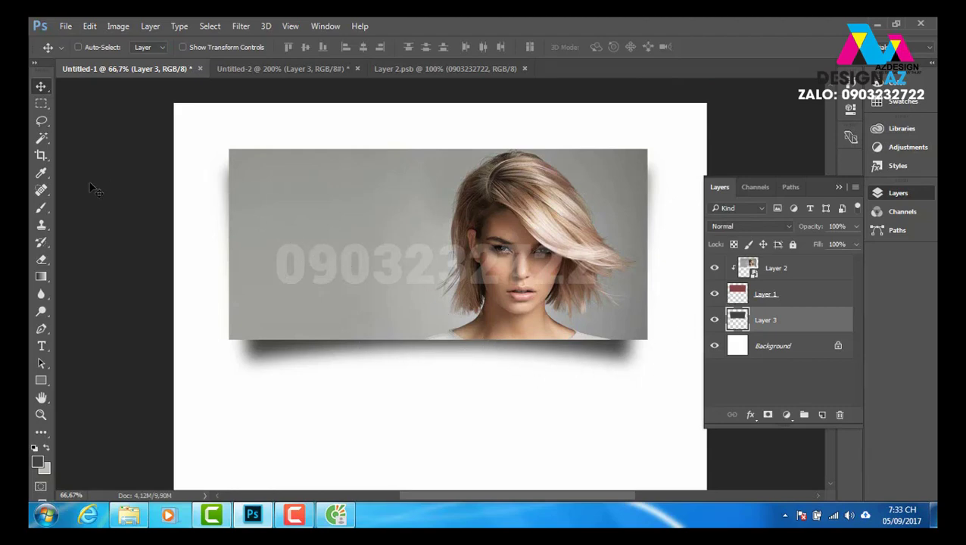
# - Select a one-pixel row along the photo's bottom edge with the Single Row Marquee
pyautogui.click(41, 103)
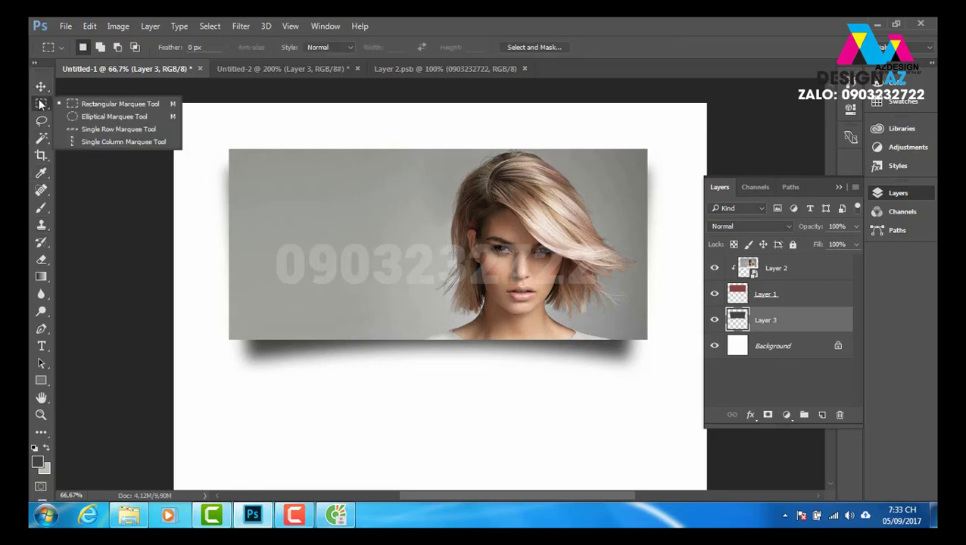
pyautogui.click(91, 133)
pyautogui.click(417, 341)
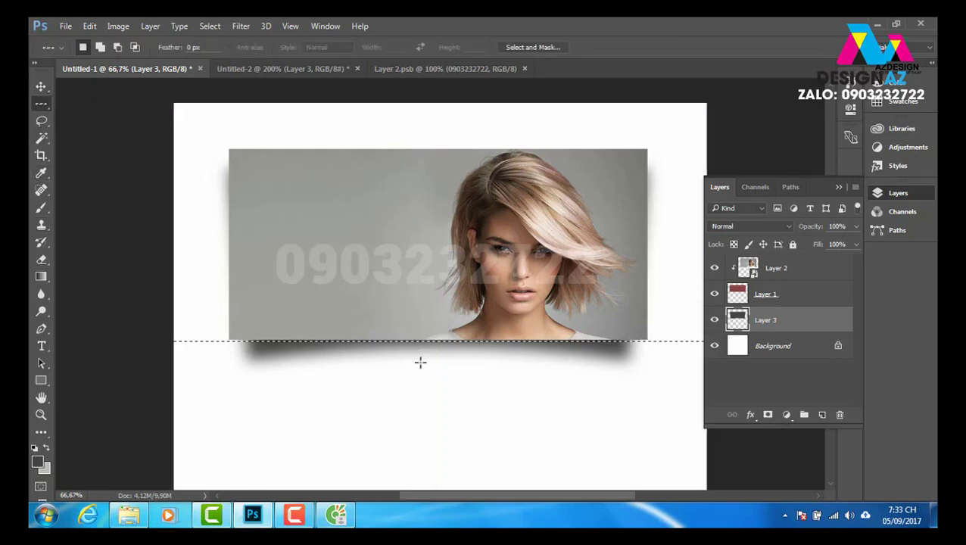
pyautogui.press('Up')
pyautogui.press('Up')
pyautogui.press('Up')
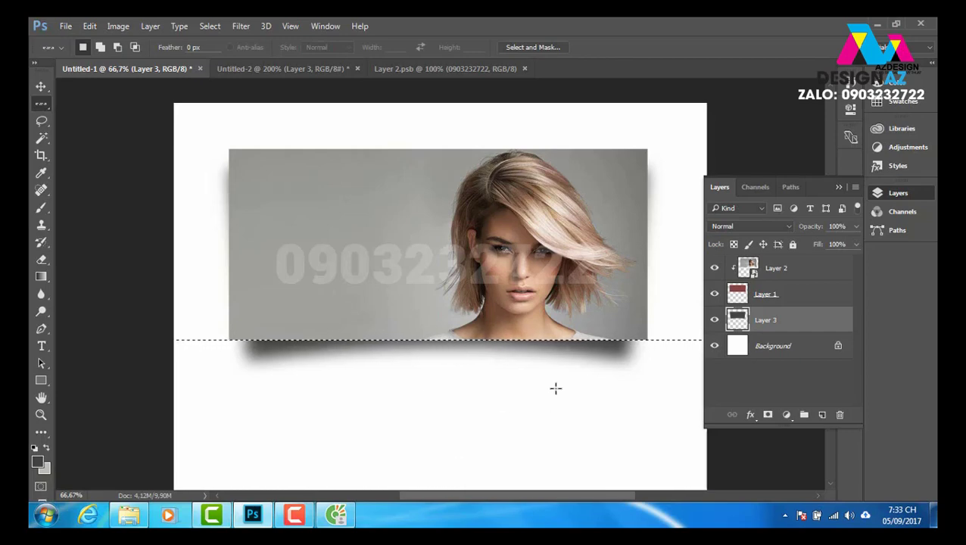
# - Add empty Layer 4 above Layer 3 and make white the foreground colour
pyautogui.click(821, 415)
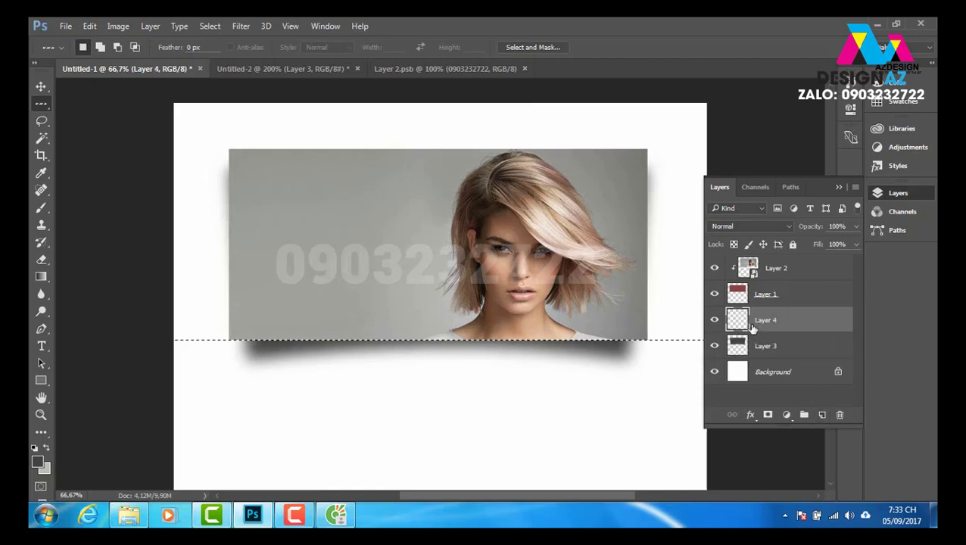
pyautogui.press('i')
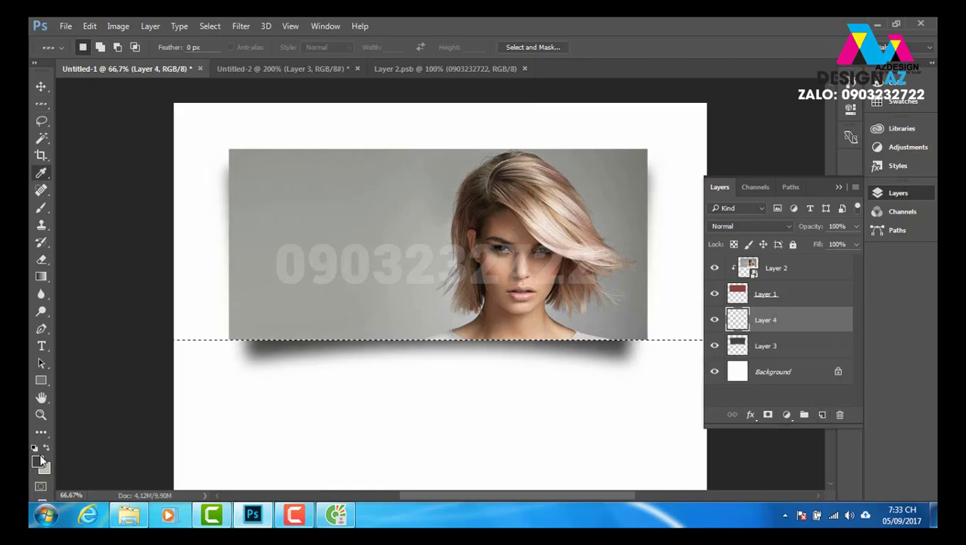
pyautogui.click(40, 459)
pyautogui.click(488, 121)
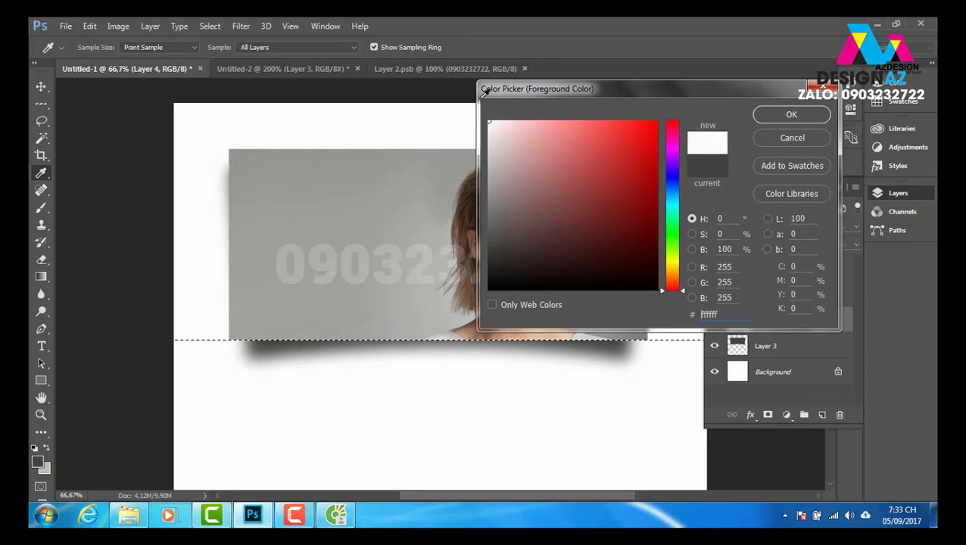
pyautogui.click(792, 114)
# - Switch to the Move tool and zoom in and out to inspect the photo's bottom edge
pyautogui.press('m')
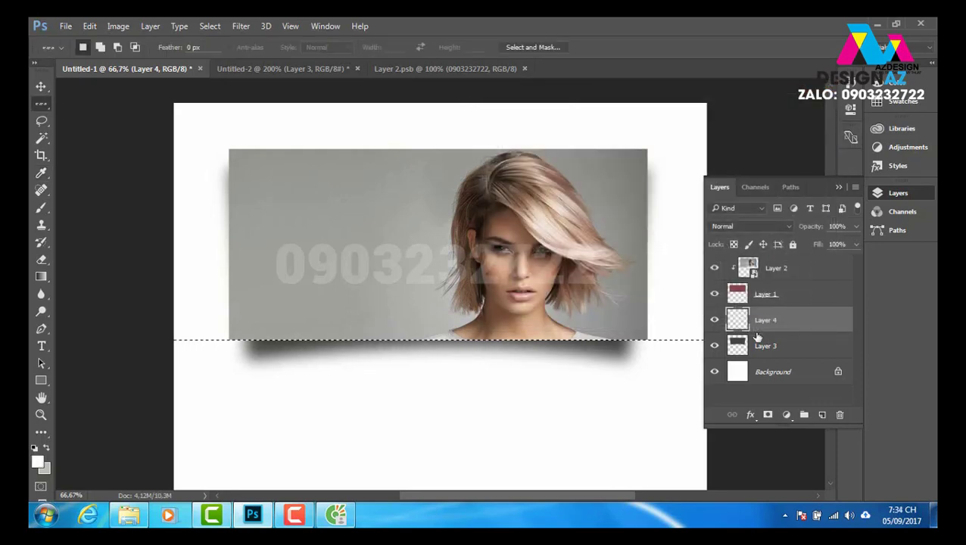
pyautogui.press('v')
pyautogui.moveTo(442, 374); pyautogui.dragTo(442, 372)
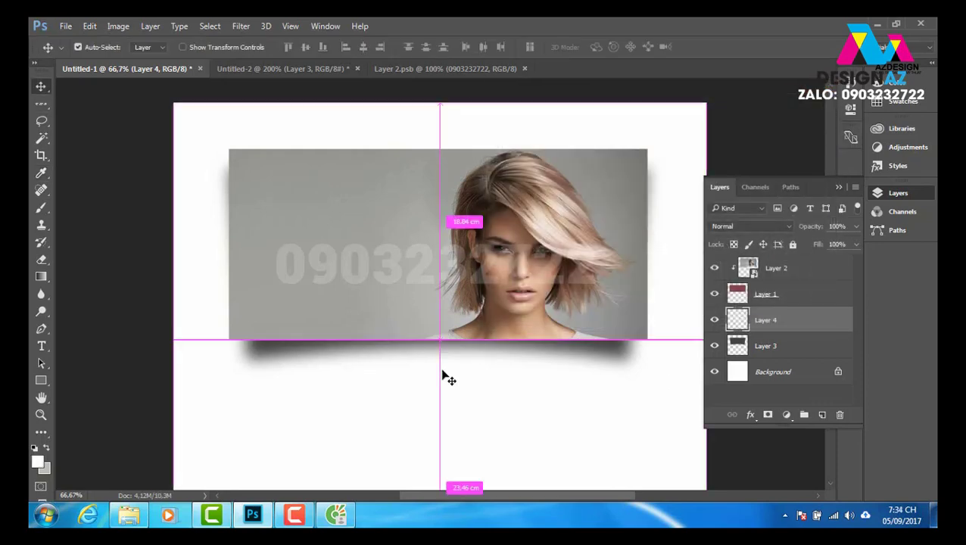
pyautogui.hotkey('ctrl', '+')
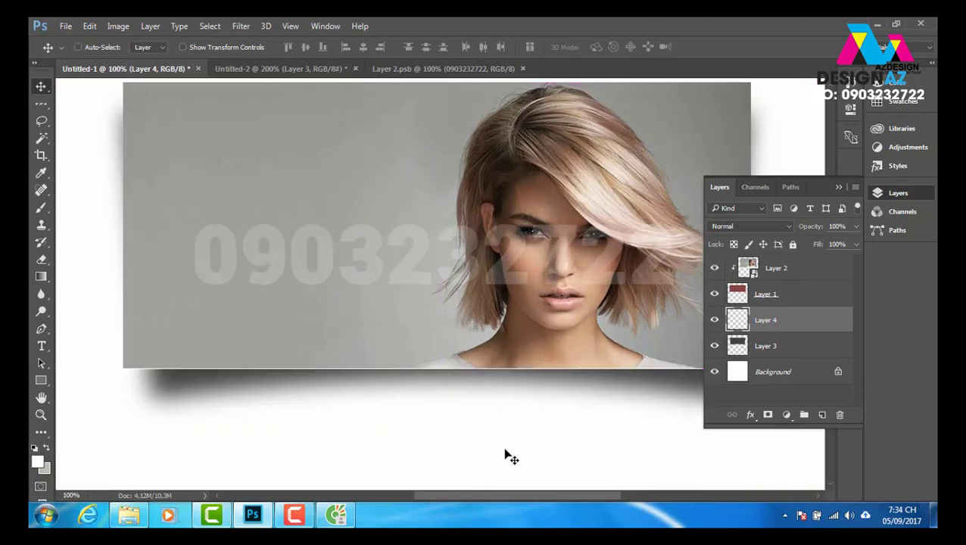
pyautogui.hotkey('ctrl', '-')
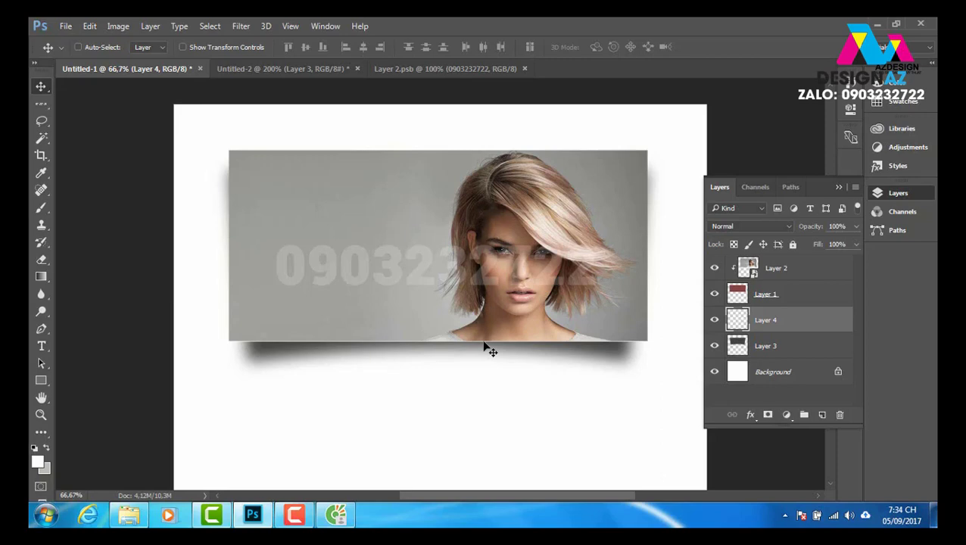
# - Set shadow Layer 3 to 70% opacity and shift it slightly lower under the photo
pyautogui.rightClick(594, 352)
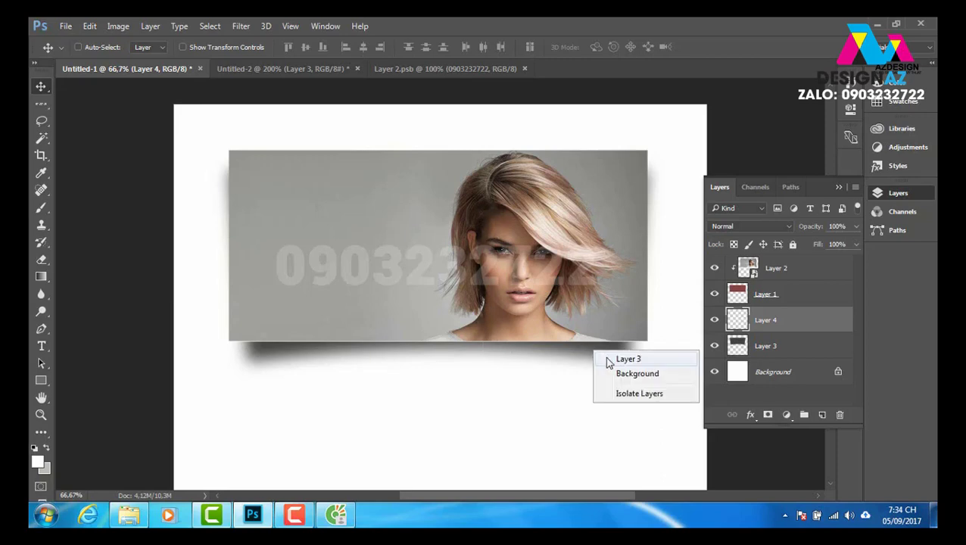
pyautogui.click(627, 359)
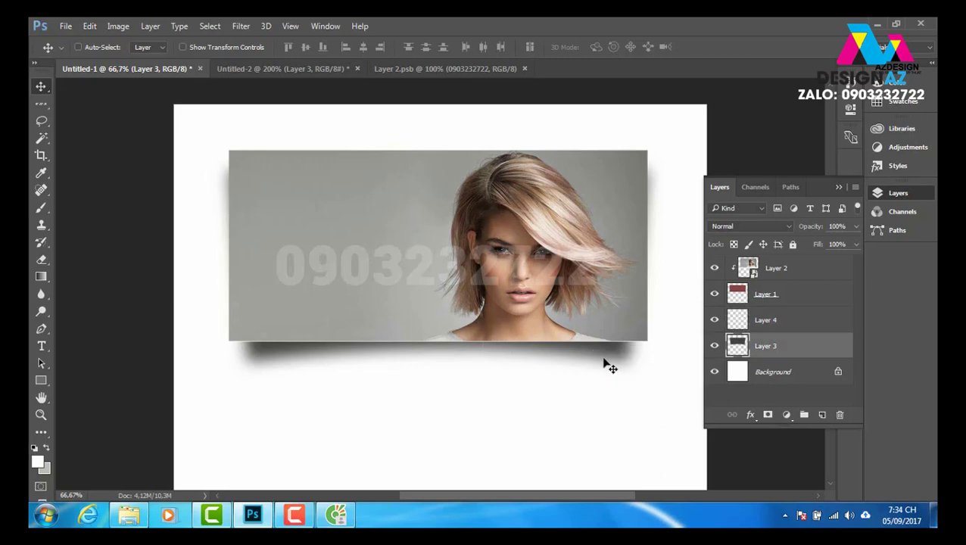
pyautogui.press('5')
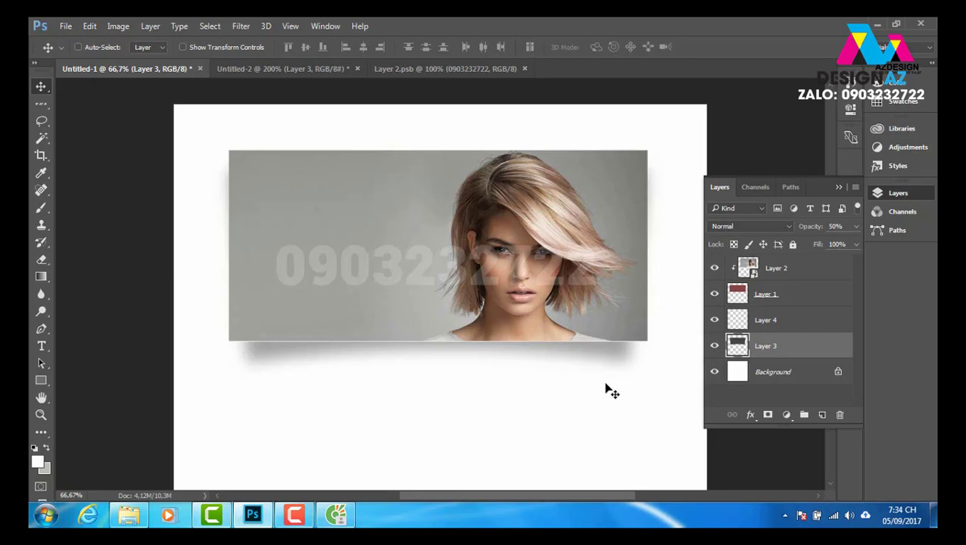
pyautogui.moveTo(605, 386); pyautogui.dragTo(606, 392)
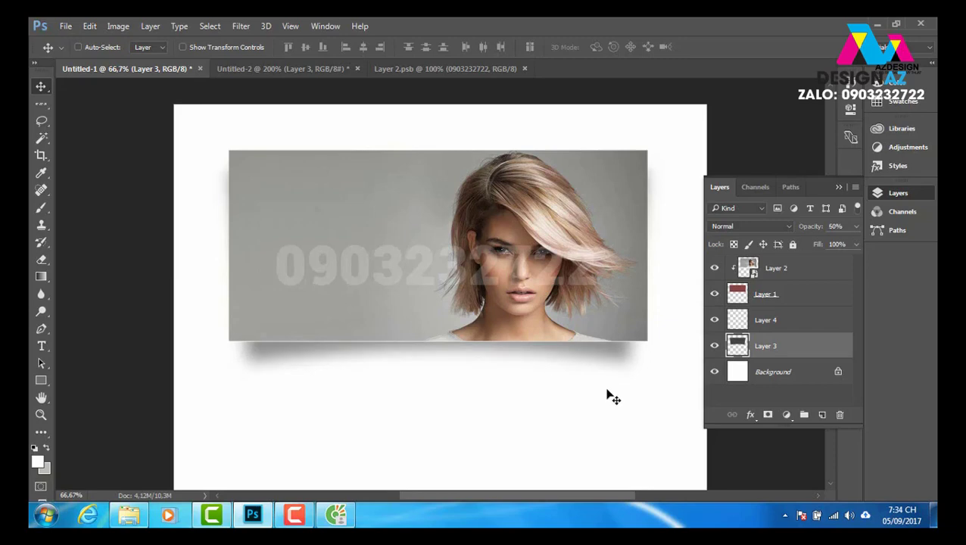
pyautogui.press('7')
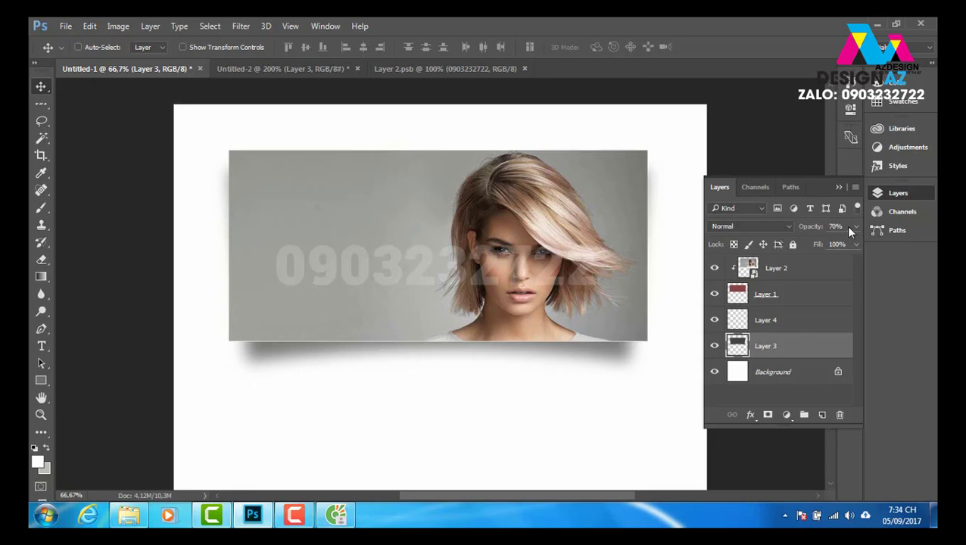
pyautogui.click(856, 227)
pyautogui.click(492, 342)
pyautogui.rightClick(674, 179)
# - Open dcV1EJe.jpg from E:\thuvienanh\Backgroud\Texture Color as a new document
pyautogui.click(707, 182)
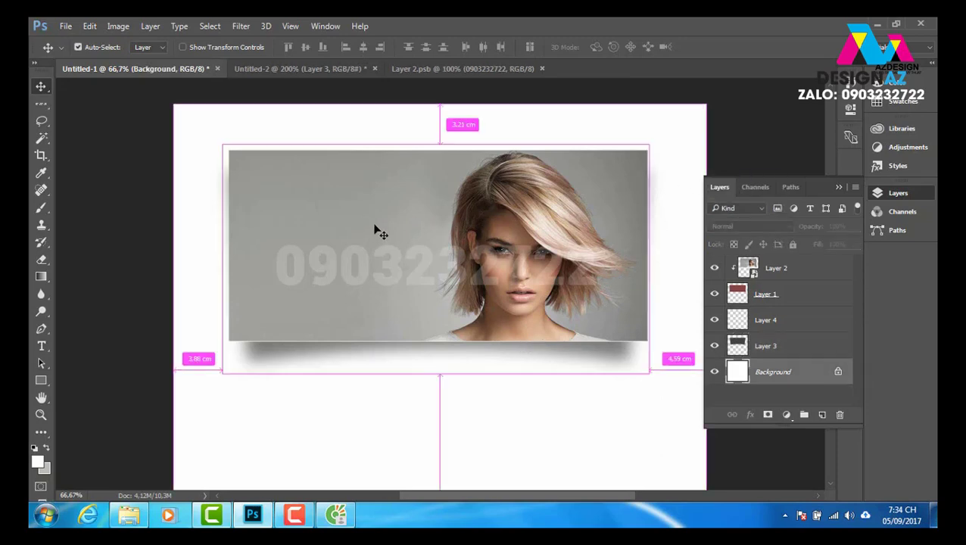
pyautogui.hotkey('ctrl', 'o')
pyautogui.click(95, 247)
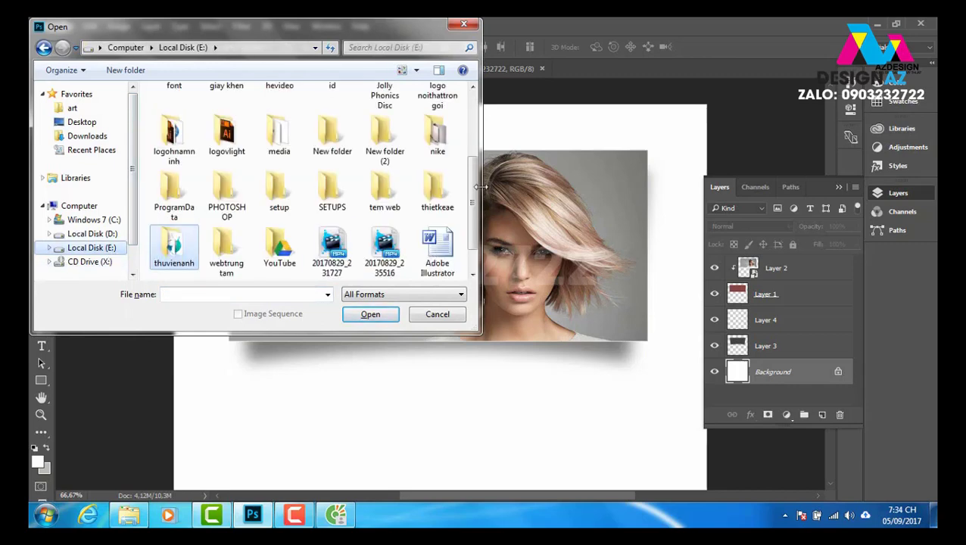
pyautogui.scroll(-1, 172, 219)
pyautogui.doubleClick(171, 201)
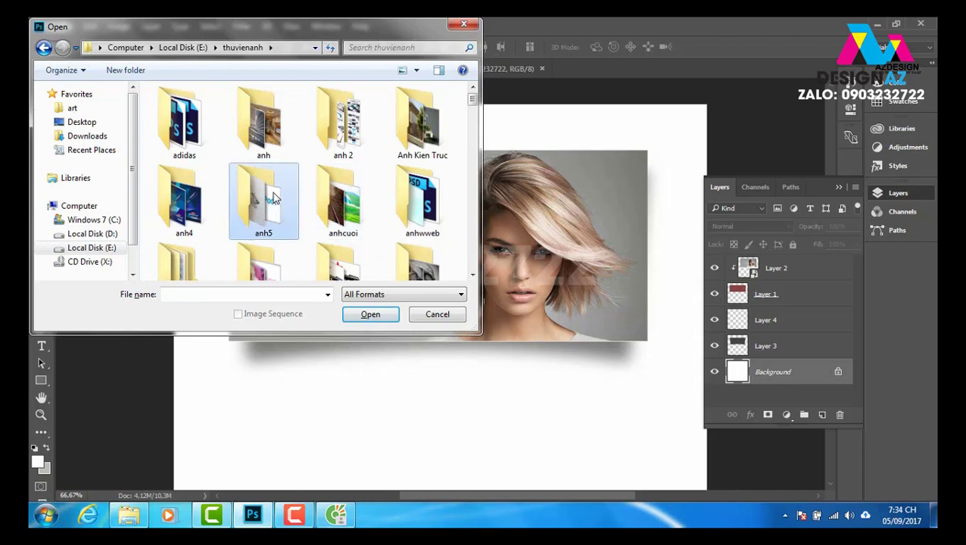
pyautogui.scroll(-3, 212, 166)
pyautogui.doubleClick(198, 142)
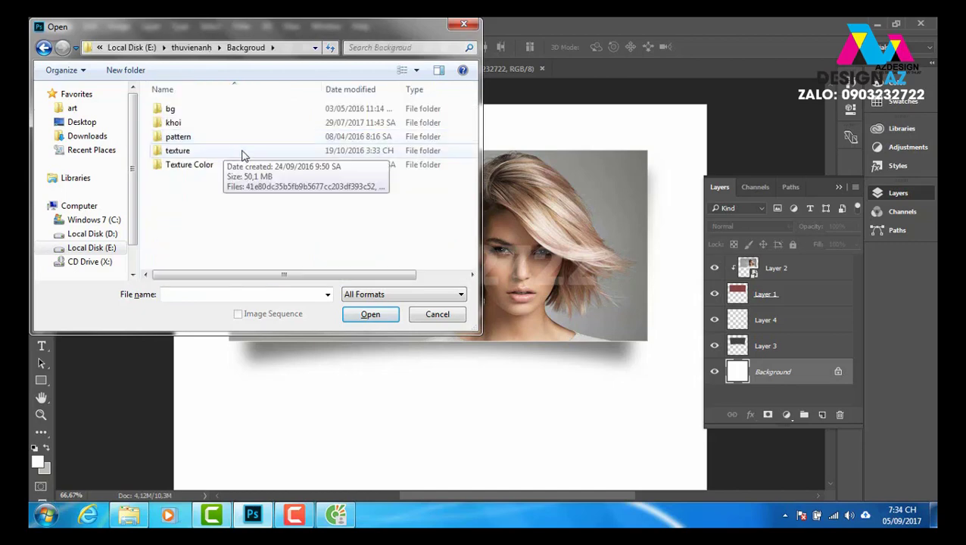
pyautogui.click(189, 170)
pyautogui.doubleClick(181, 171)
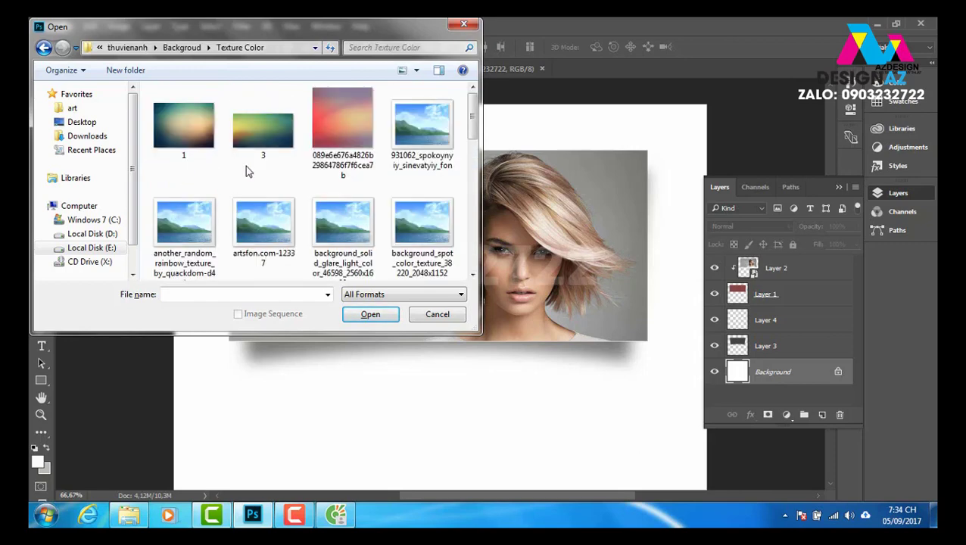
pyautogui.moveTo(474, 115)
pyautogui.mouseDown()
pyautogui.moveTo(480, 216)
pyautogui.moveTo(477, 180)
pyautogui.mouseUp()
pyautogui.click(342, 160)
pyautogui.click(375, 316)
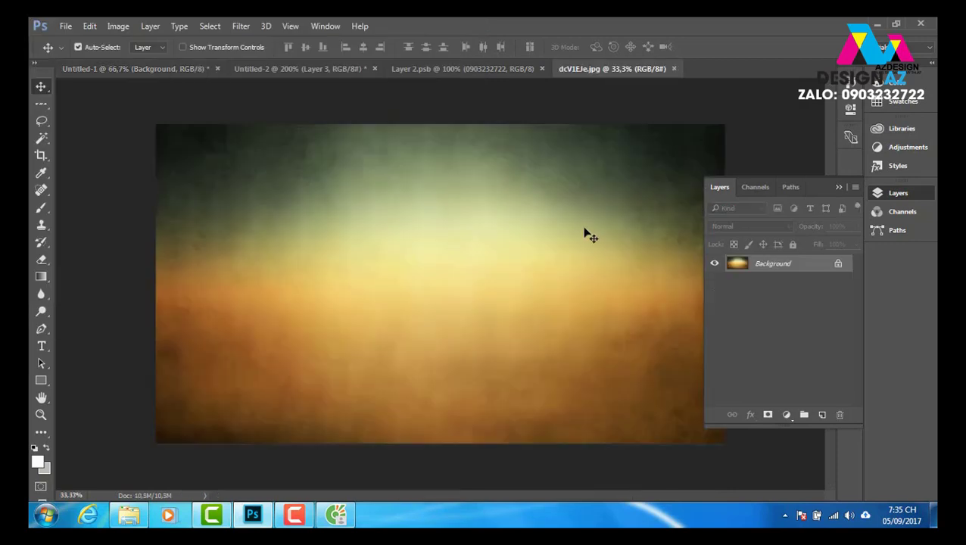
# - Copy the whole texture, paste it into Untitled-1 as a trial, then delete that pasted layer
pyautogui.hotkey('ctrl', 'a')
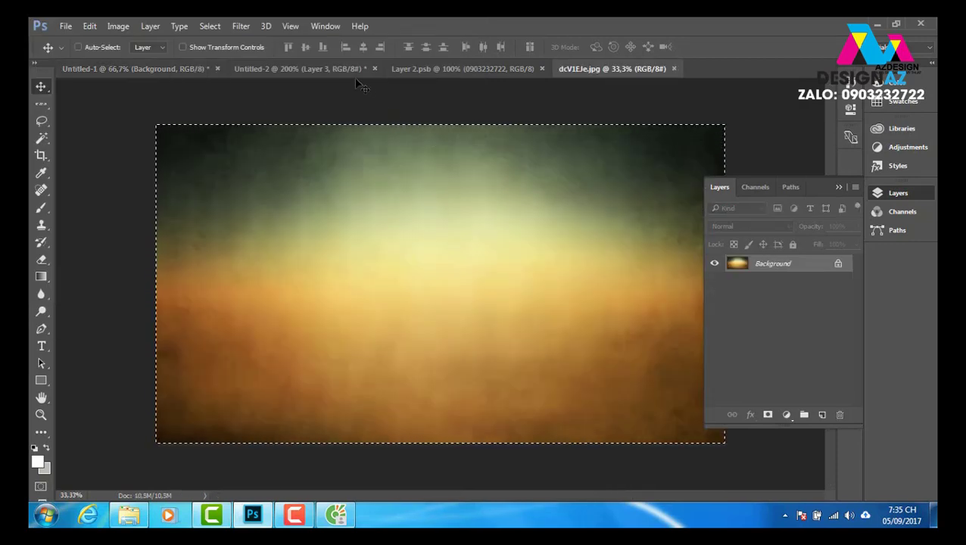
pyautogui.click(170, 67)
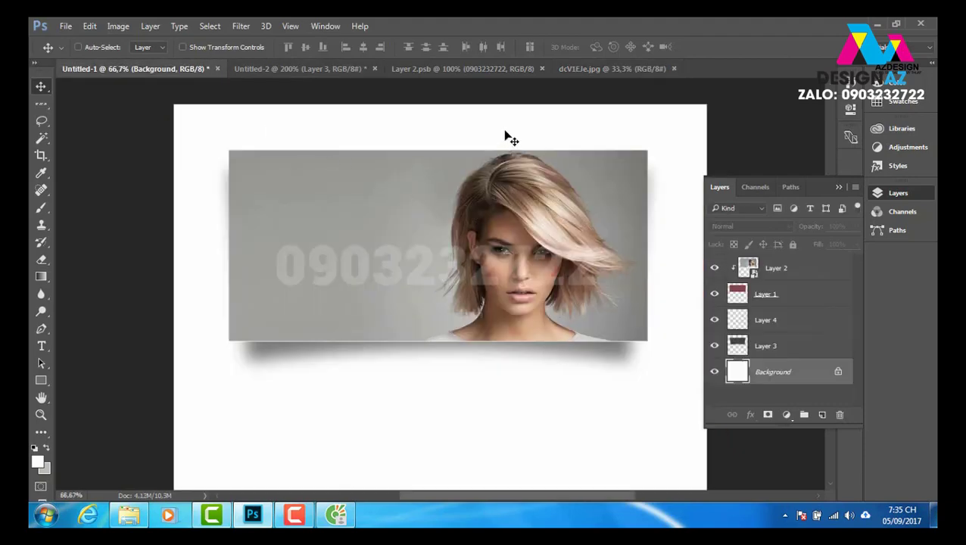
pyautogui.hotkey('ctrl', 'v')
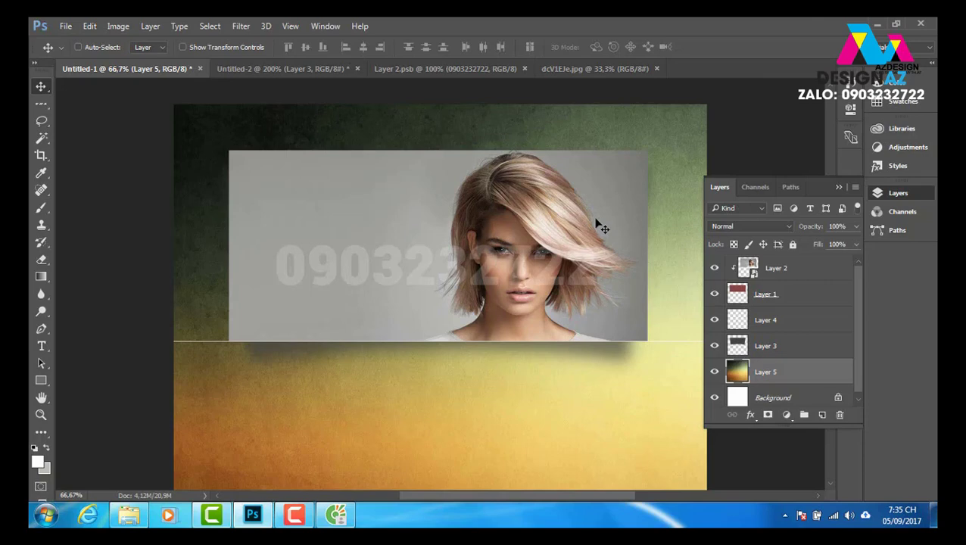
pyautogui.press('Delete')
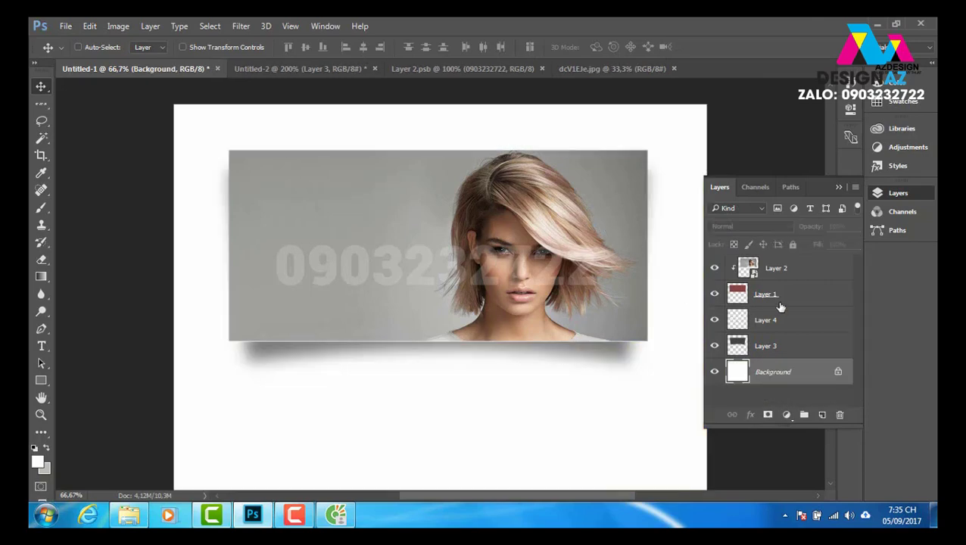
# - Restore the texture above Layer 1, preview it by toggling Layer 2, then remove it again
pyautogui.click(786, 299)
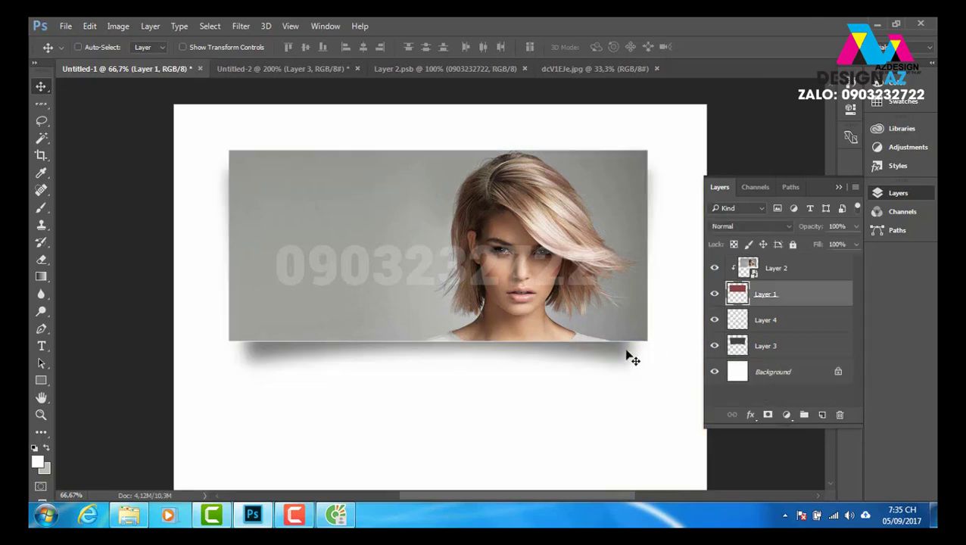
pyautogui.hotkey('ctrl', 'z')
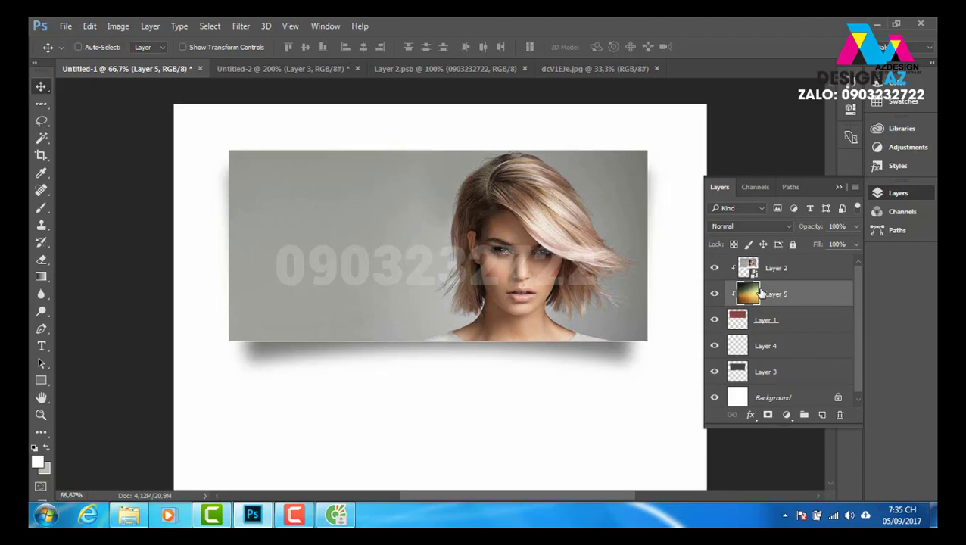
pyautogui.click(713, 268)
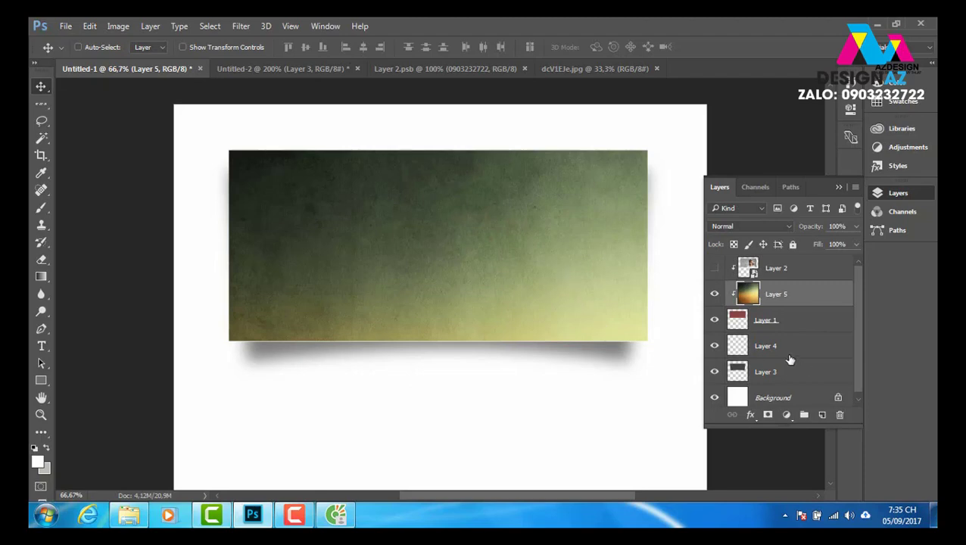
pyautogui.click(714, 268)
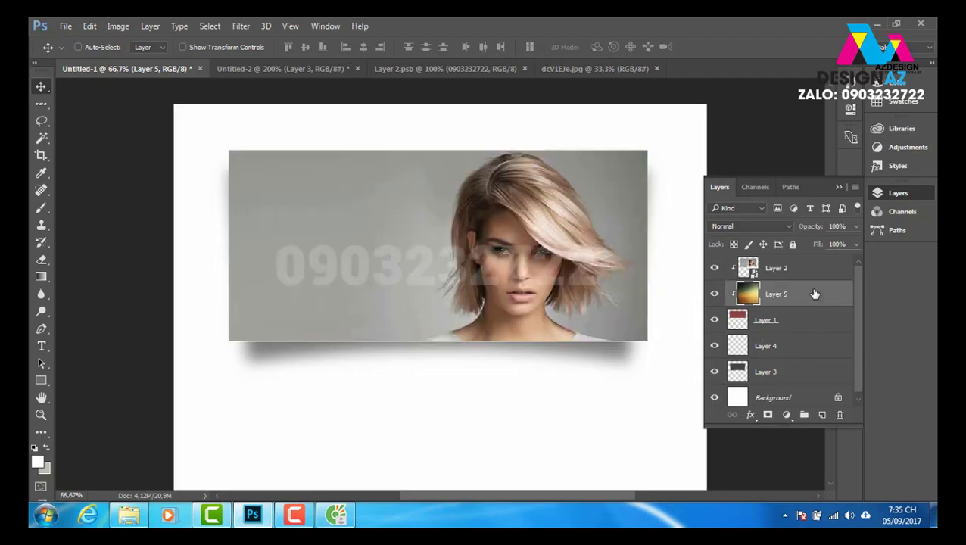
pyautogui.press('Delete')
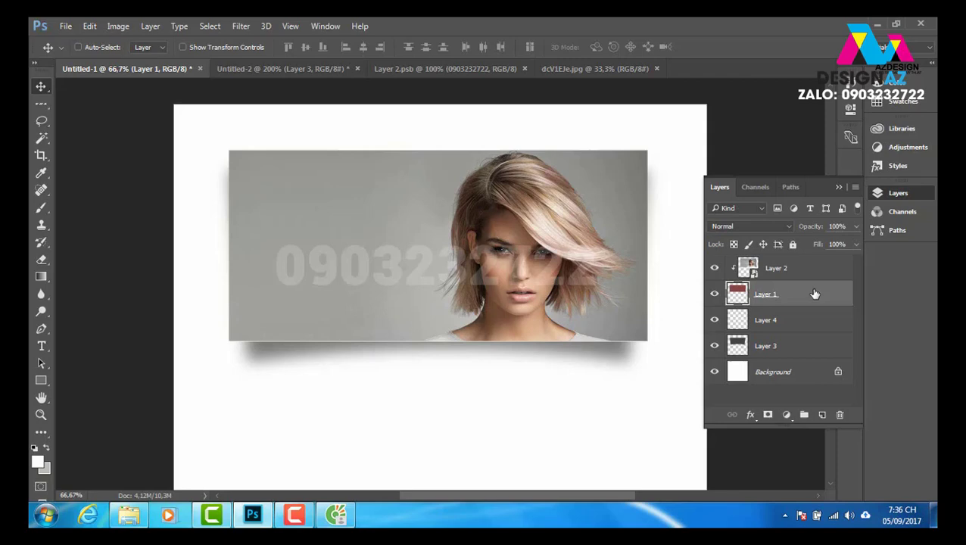
# - Place the texture as Layer 5 directly above the Background layer
pyautogui.click(782, 348)
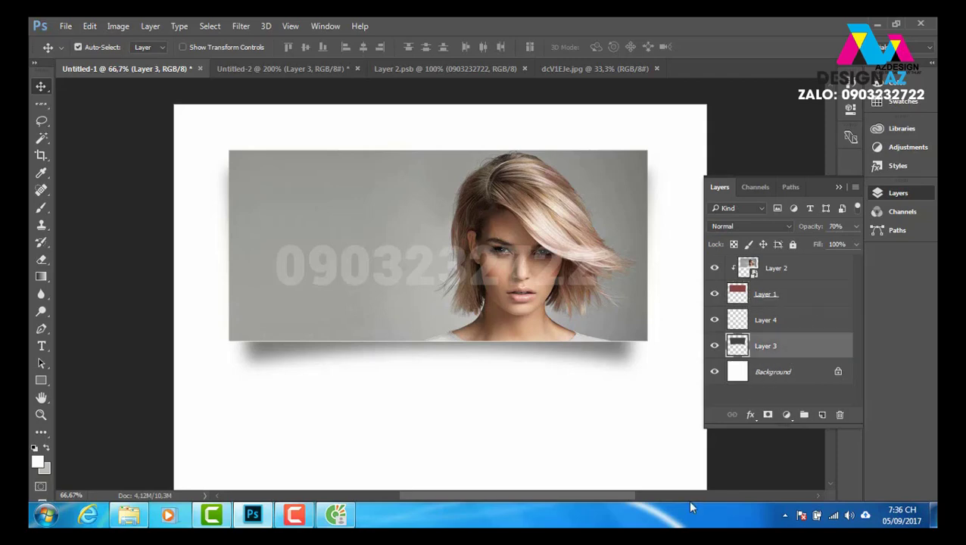
pyautogui.hotkey('ctrl', 'v')
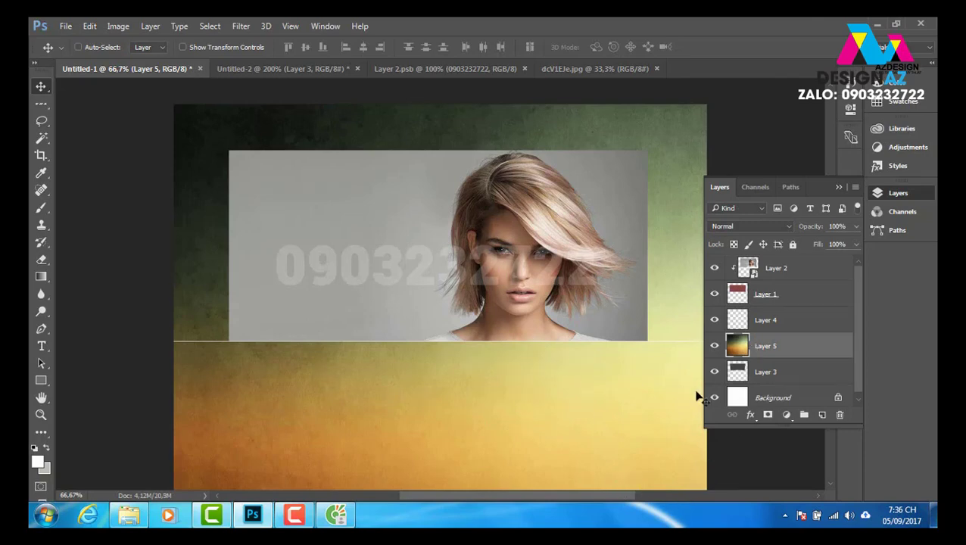
pyautogui.press('Delete')
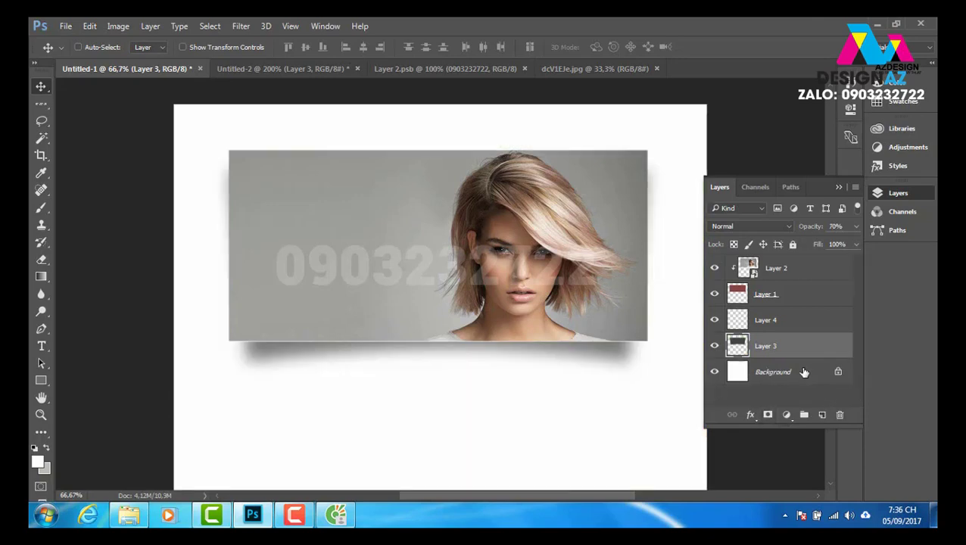
pyautogui.click(805, 377)
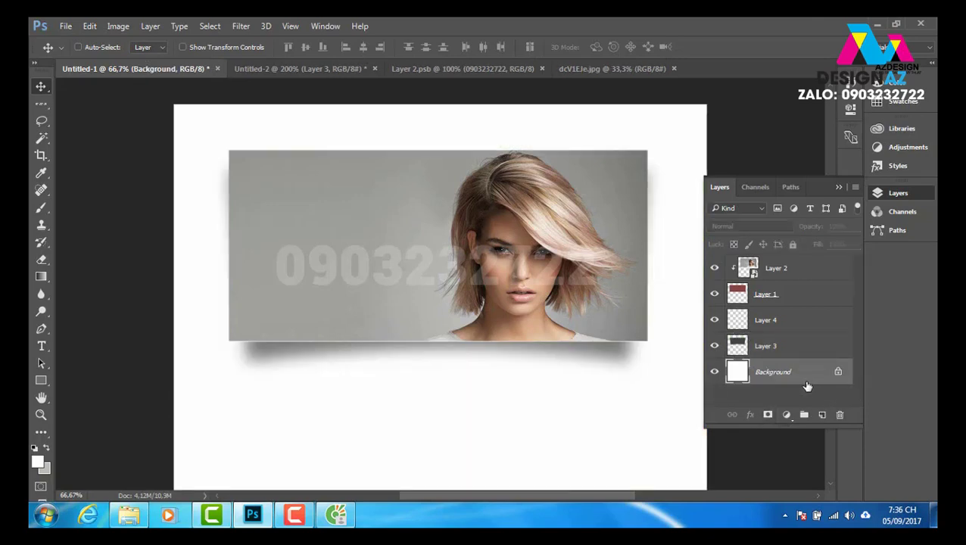
pyautogui.hotkey('ctrl', 'z')
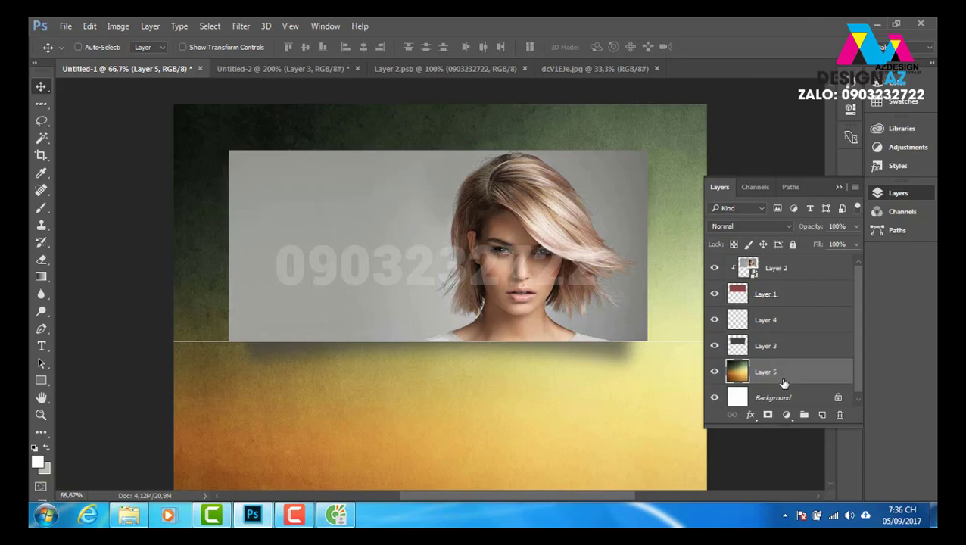
# - Make Layer 4 active and nudge its light line up, then back into place
pyautogui.click(801, 324)
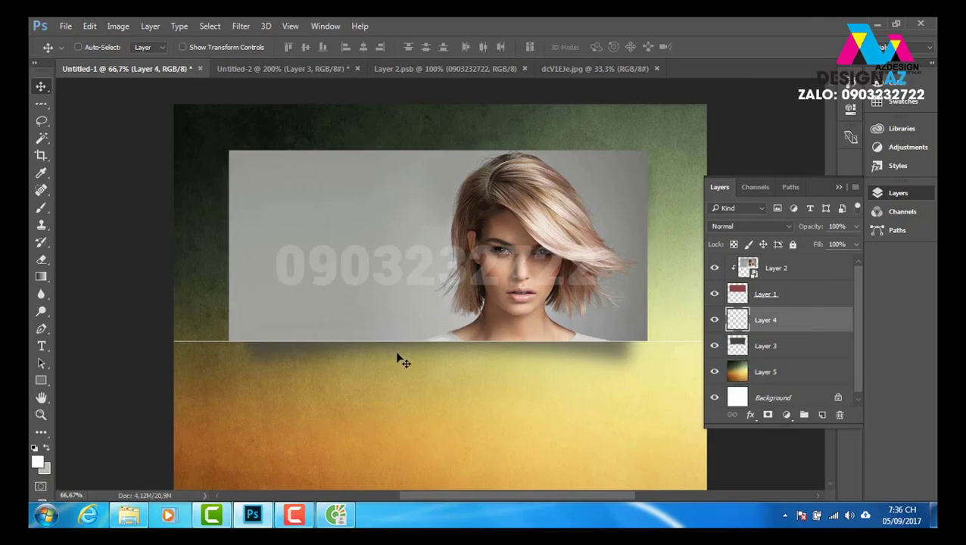
pyautogui.moveTo(387, 362); pyautogui.dragTo(387, 268)
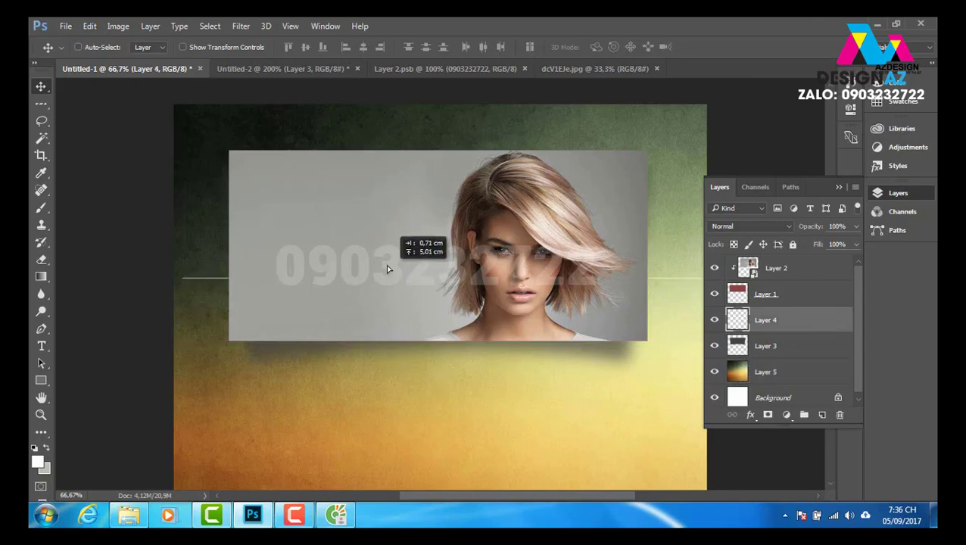
pyautogui.moveTo(492, 300); pyautogui.dragTo(500, 370)
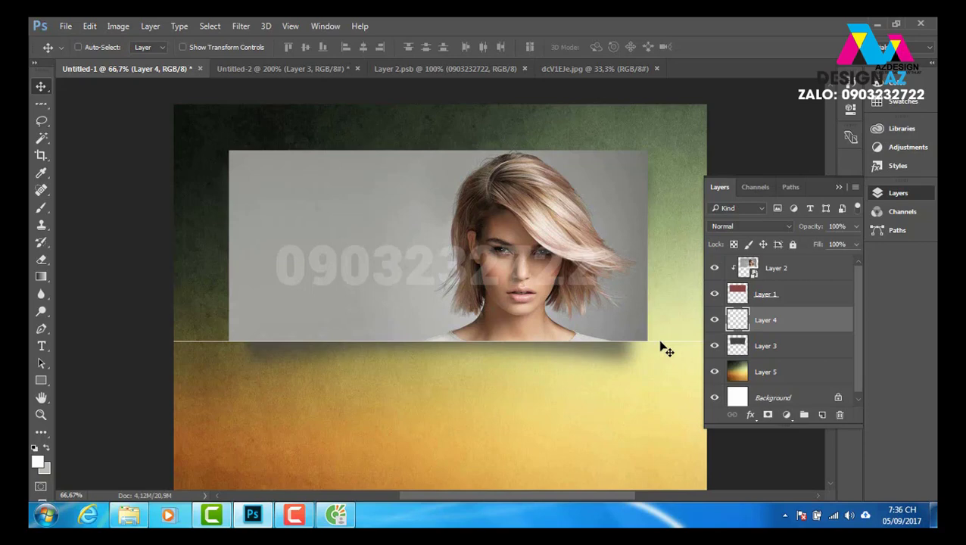
# - Draw a rectangular marquee over the woman's face and the yellow area below
pyautogui.click(39, 104)
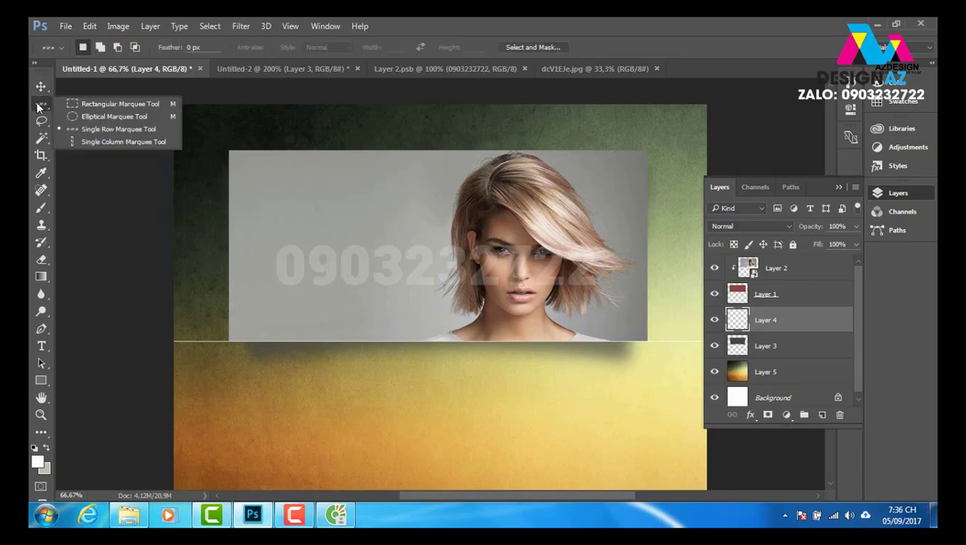
pyautogui.click(77, 107)
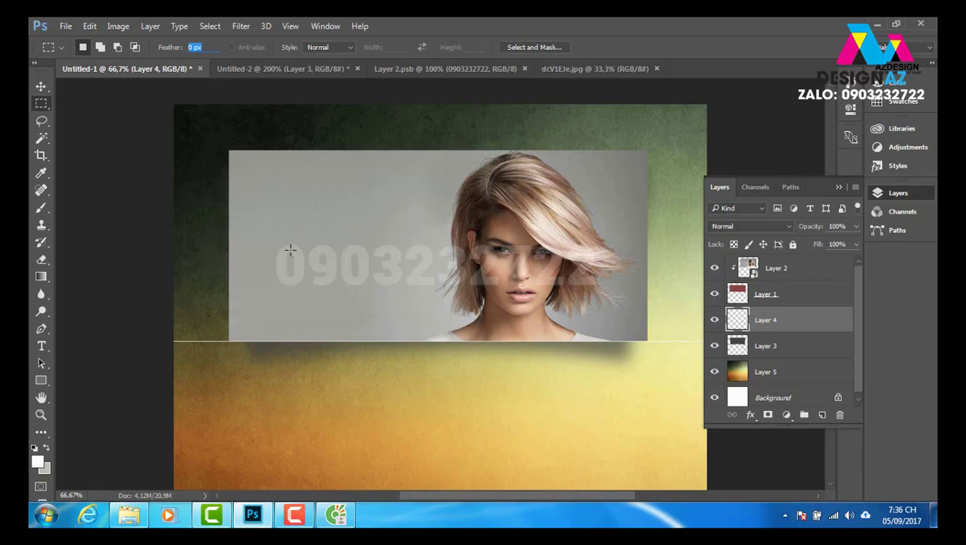
pyautogui.moveTo(285, 225); pyautogui.dragTo(390, 352)
pyautogui.moveTo(460, 395); pyautogui.dragTo(608, 442)
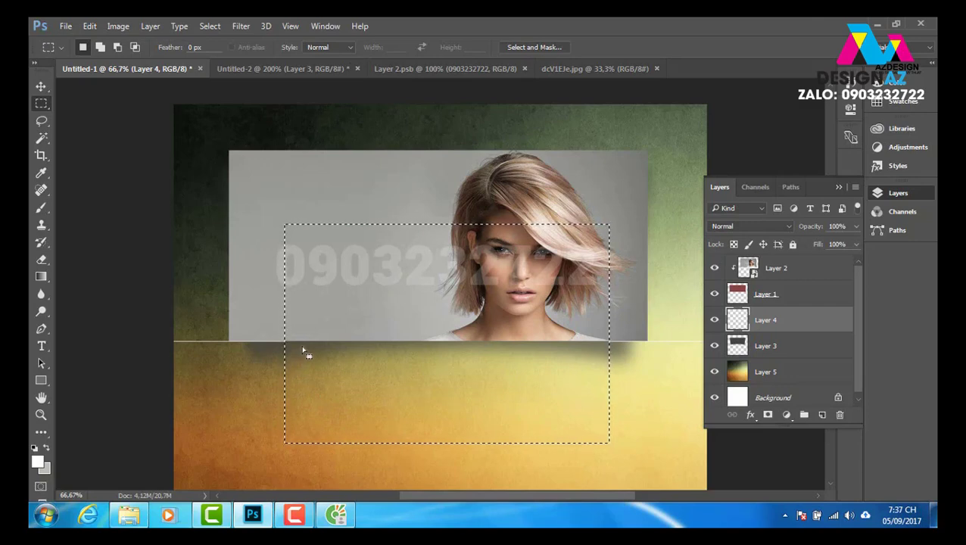
# - Invert the selection, undo and redo the trial change, then deselect everything
pyautogui.hotkey('ctrl', 'shift', 'i')
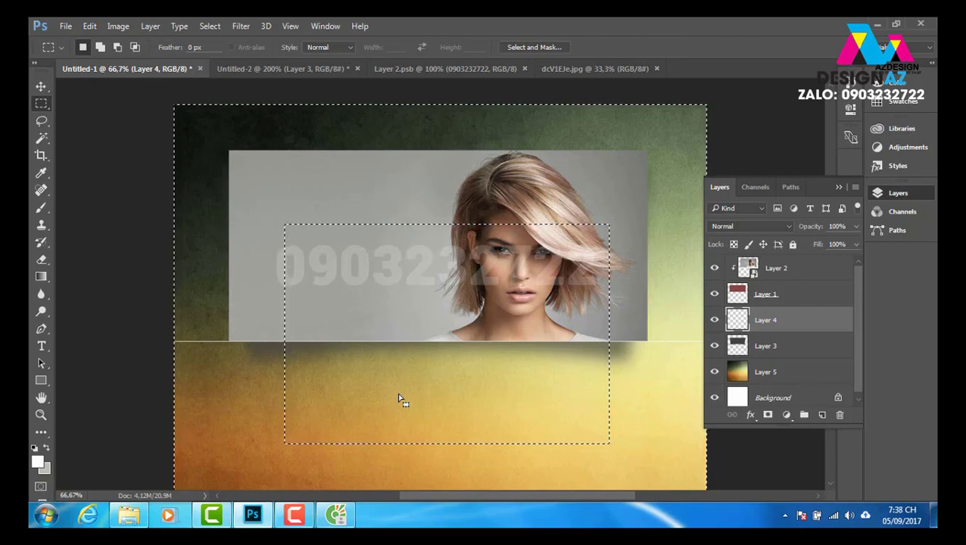
pyautogui.hotkey('ctrl', 'z')
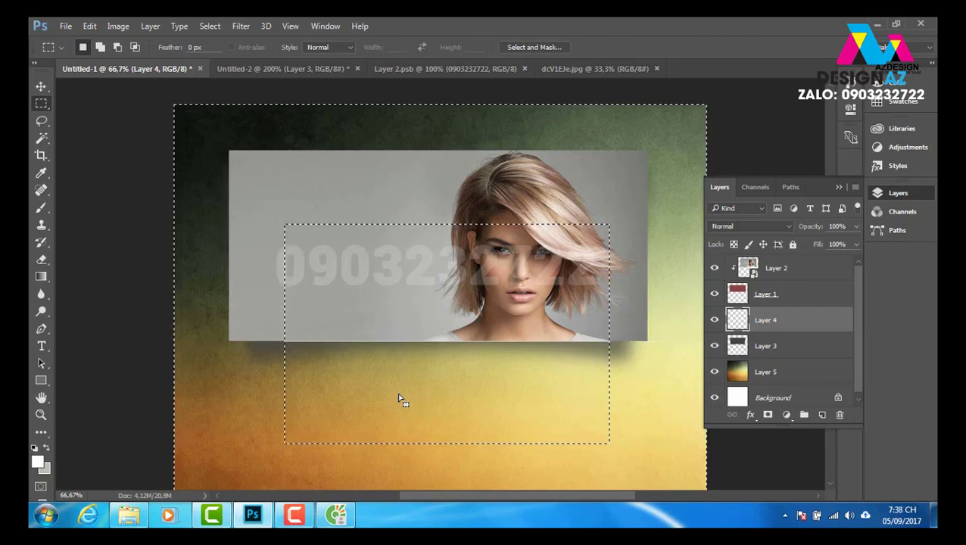
pyautogui.hotkey('ctrl', 'd')
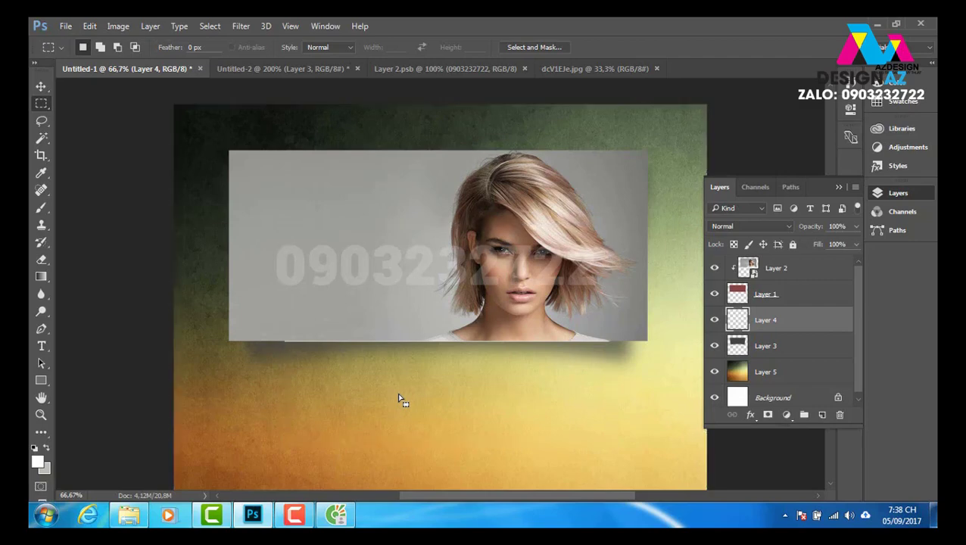
pyautogui.hotkey('ctrl', 'alt', 'z')
pyautogui.hotkey('ctrl', 'alt', 'z')
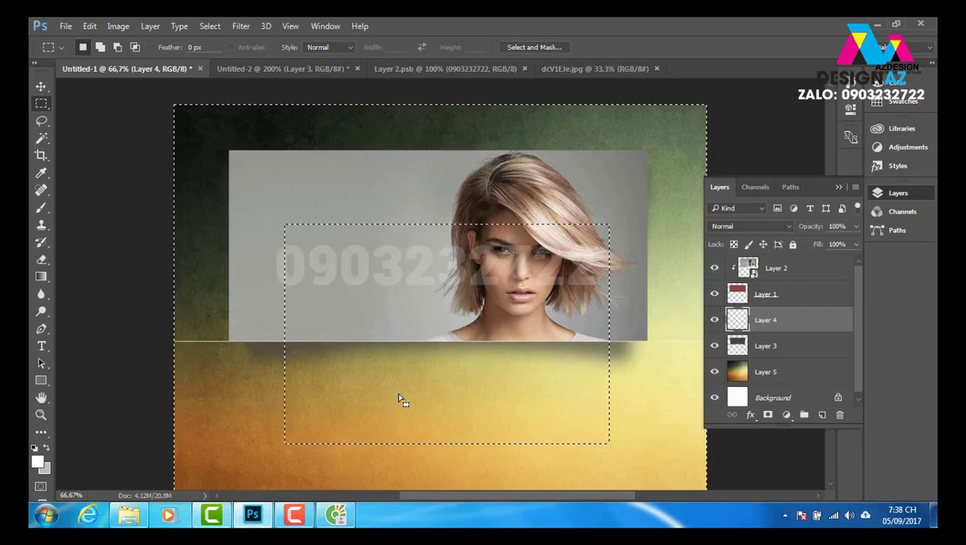
pyautogui.hotkey('ctrl', 'd')
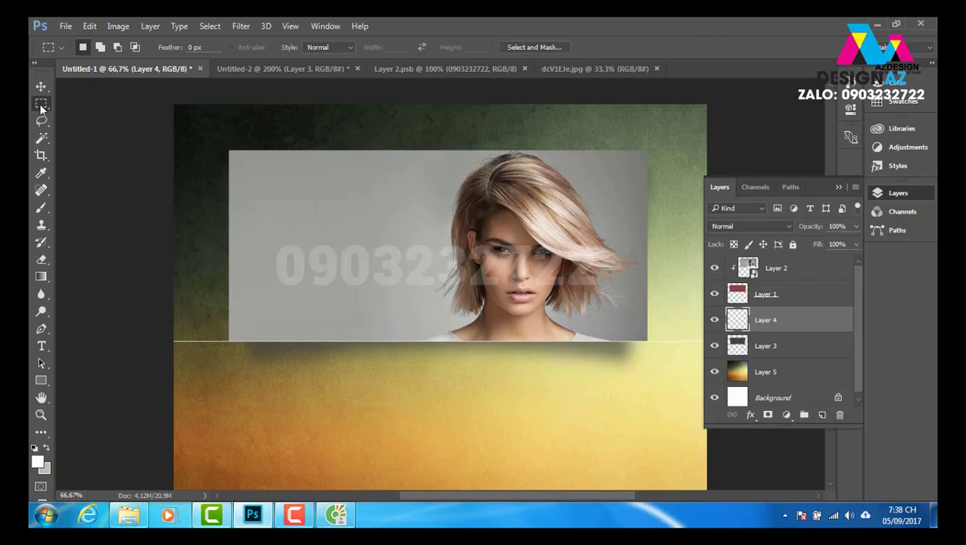
# - Try a face rectangle with a 50 px marquee feather, then drop that selection
pyautogui.moveTo(300, 220); pyautogui.dragTo(583, 409)
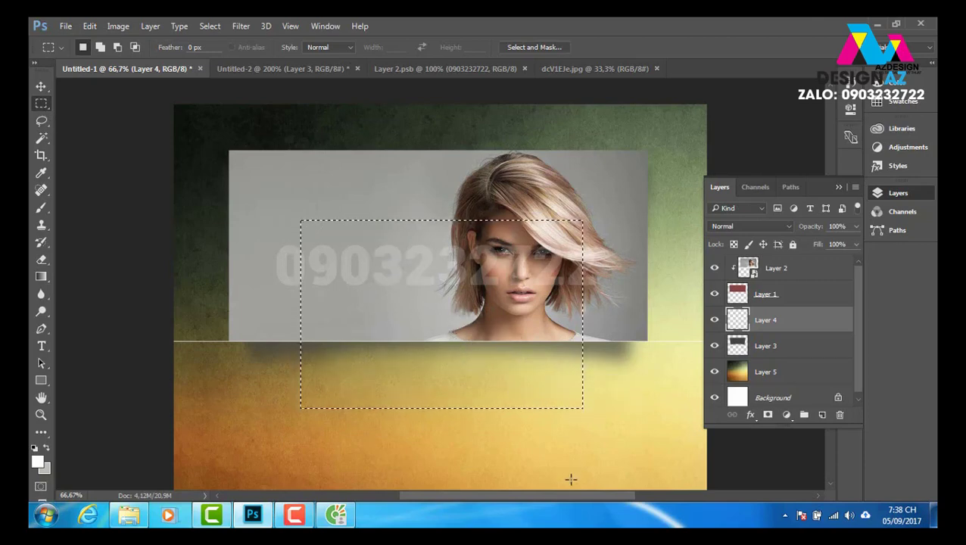
pyautogui.click(201, 47)
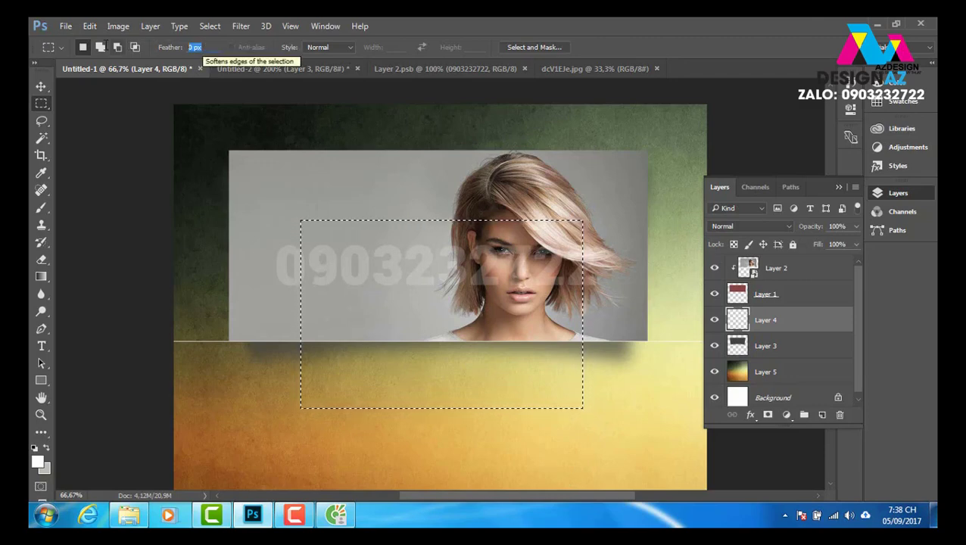
pyautogui.write('50')
pyautogui.press('Return')
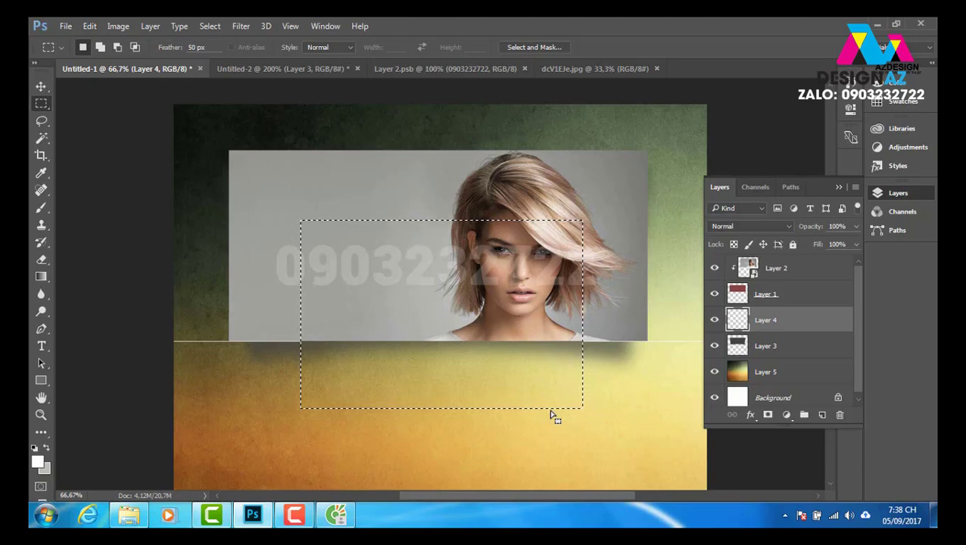
pyautogui.hotkey('ctrl', 'd')
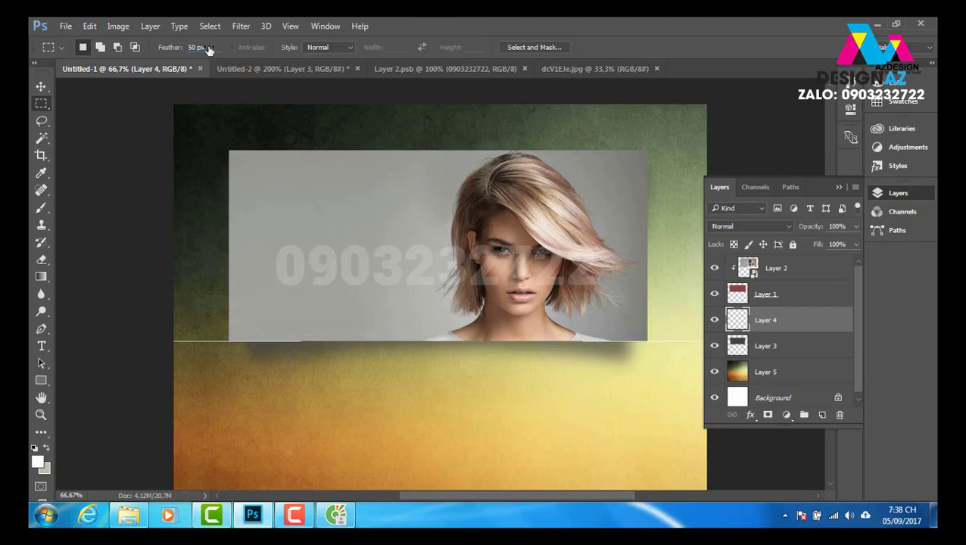
pyautogui.hotkey('ctrl', 'shift', 'd')
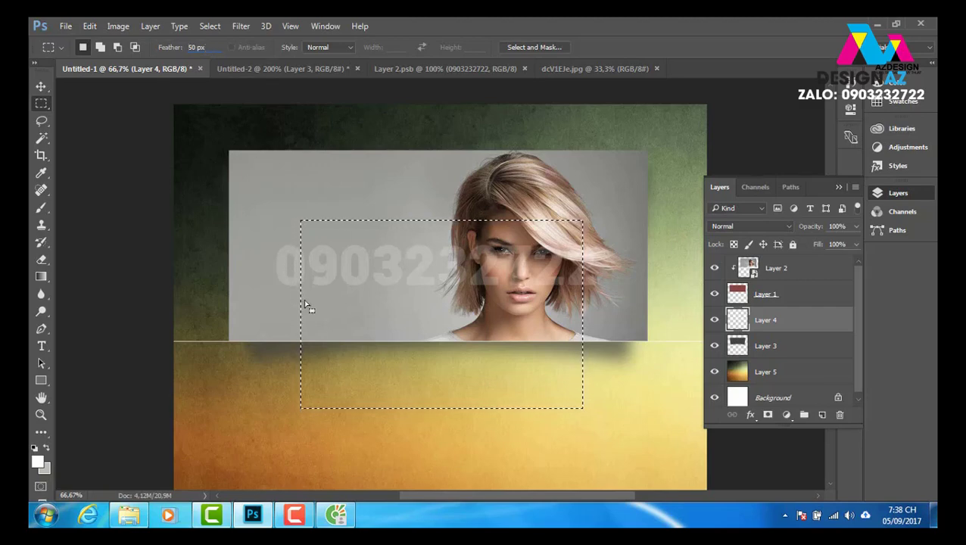
pyautogui.click(392, 330)
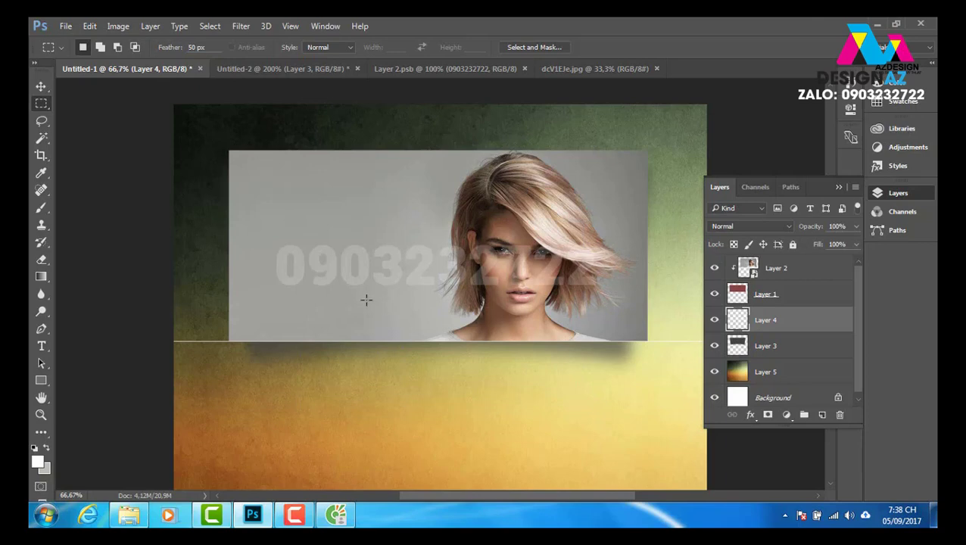
# - At 100% zoom, set the marquee feather to 0 px and reselect the face and yellow band
pyautogui.hotkey('ctrl', '+')
pyautogui.moveTo(510, 331); pyautogui.dragTo(463, 295)
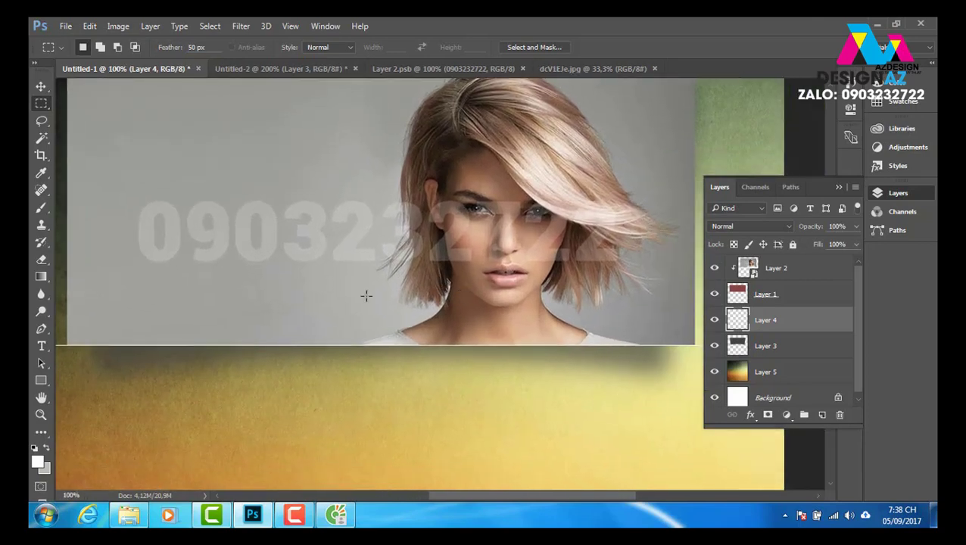
pyautogui.moveTo(252, 193); pyautogui.dragTo(494, 459)
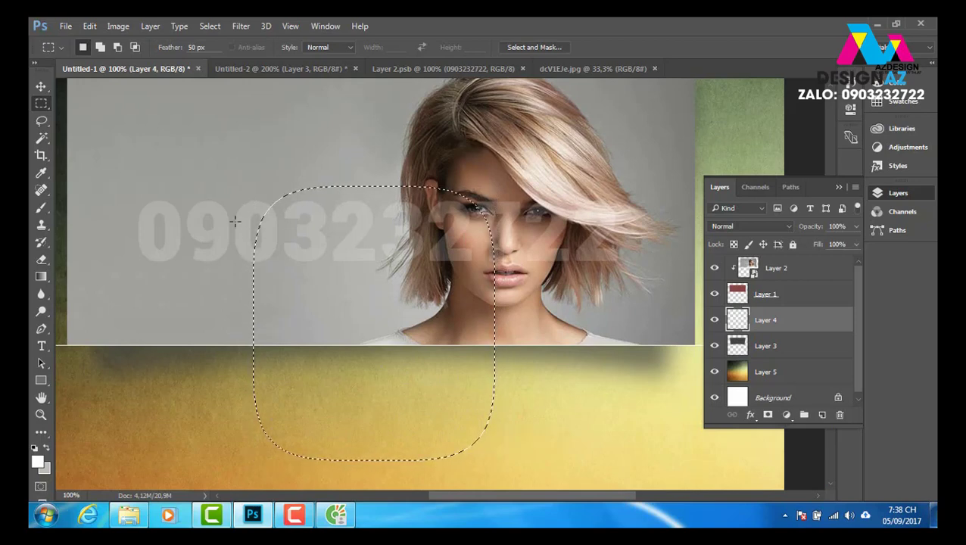
pyautogui.click(198, 47)
pyautogui.write('0')
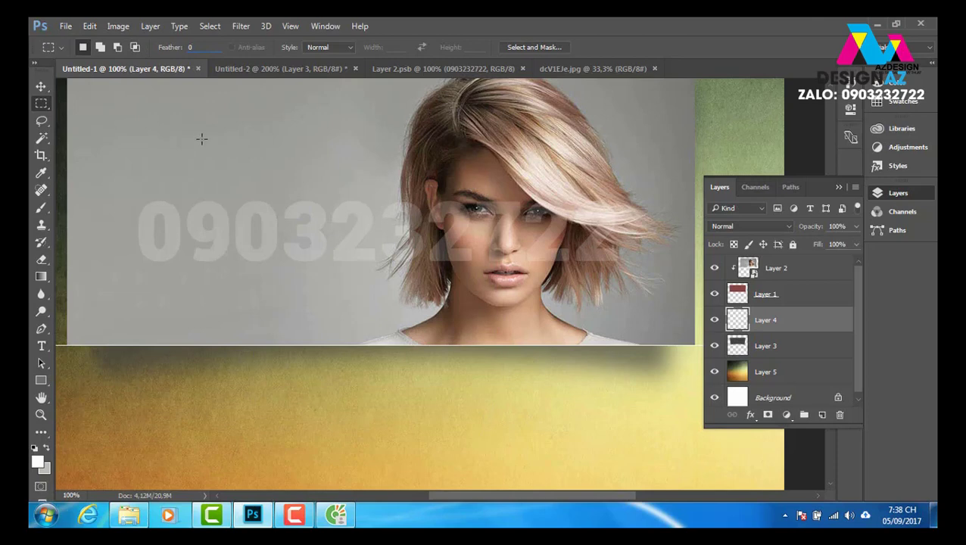
pyautogui.moveTo(240, 211); pyautogui.dragTo(507, 444)
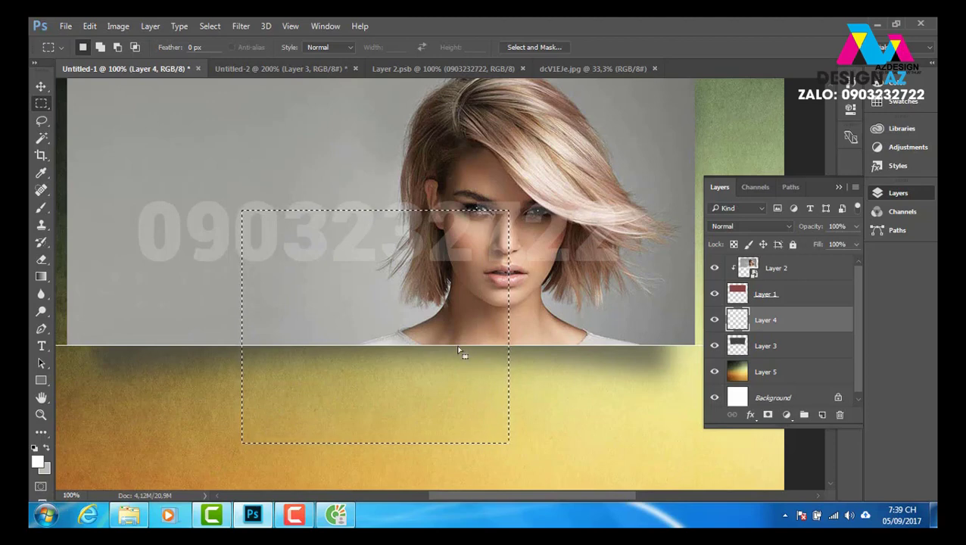
# - Feather the rectangular selection by 40 pixels via the Select menu
pyautogui.click(212, 27)
pyautogui.moveTo(227, 198)
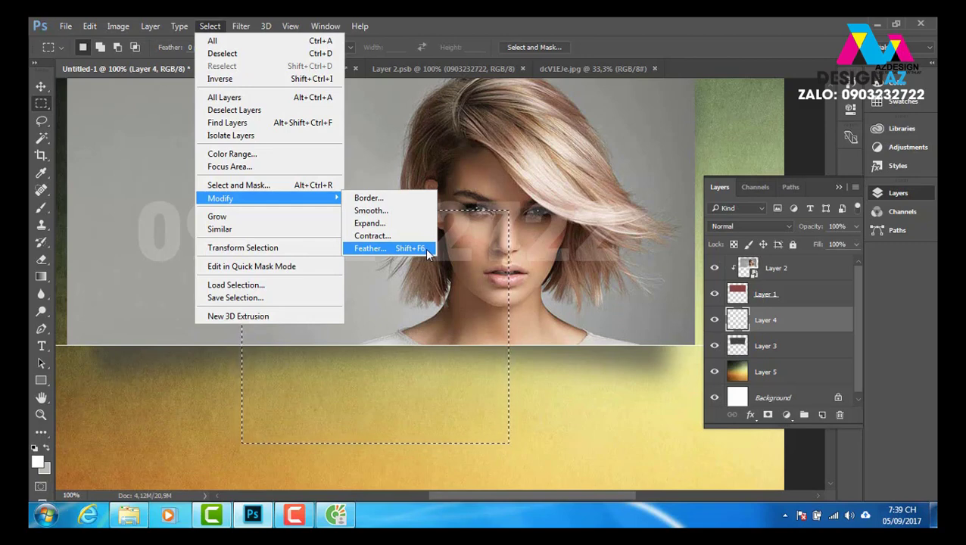
pyautogui.click(426, 252)
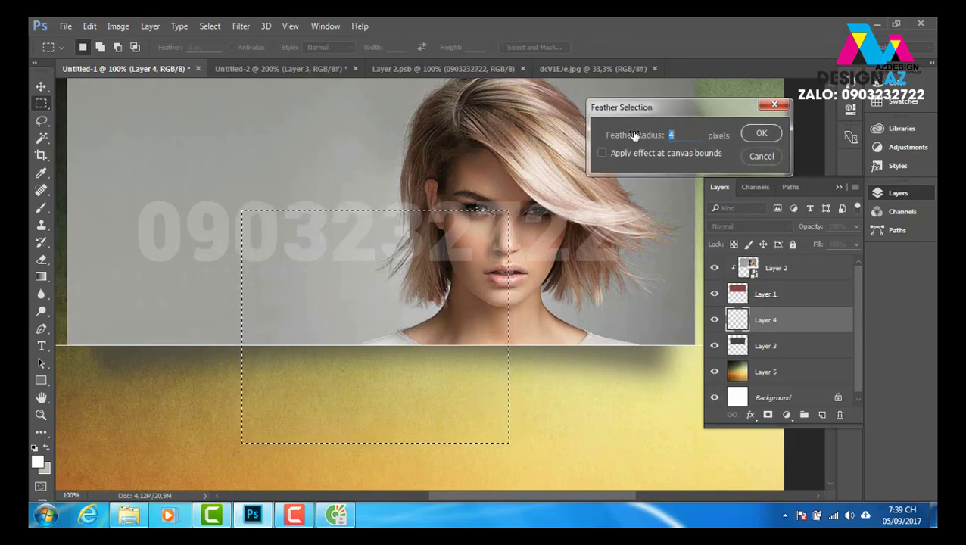
pyautogui.write('0')
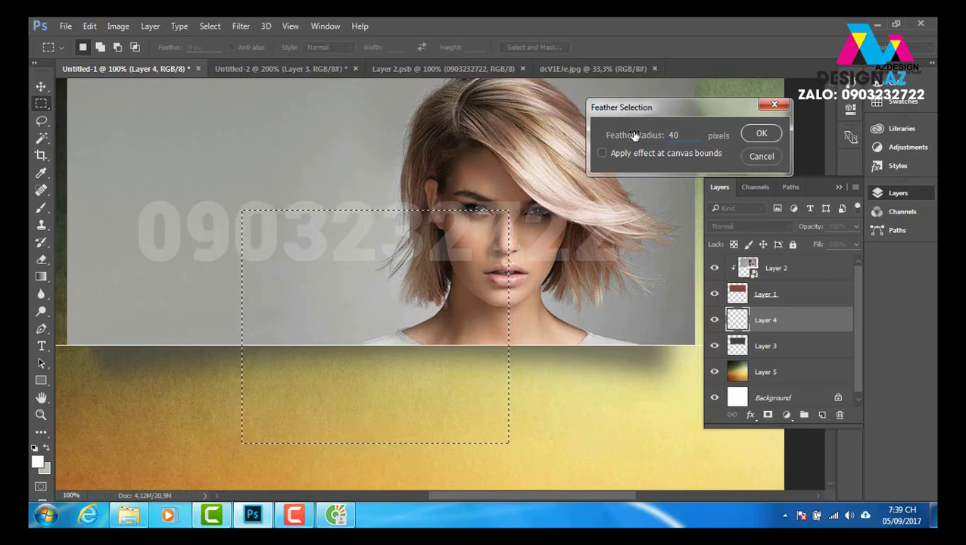
pyautogui.click(760, 133)
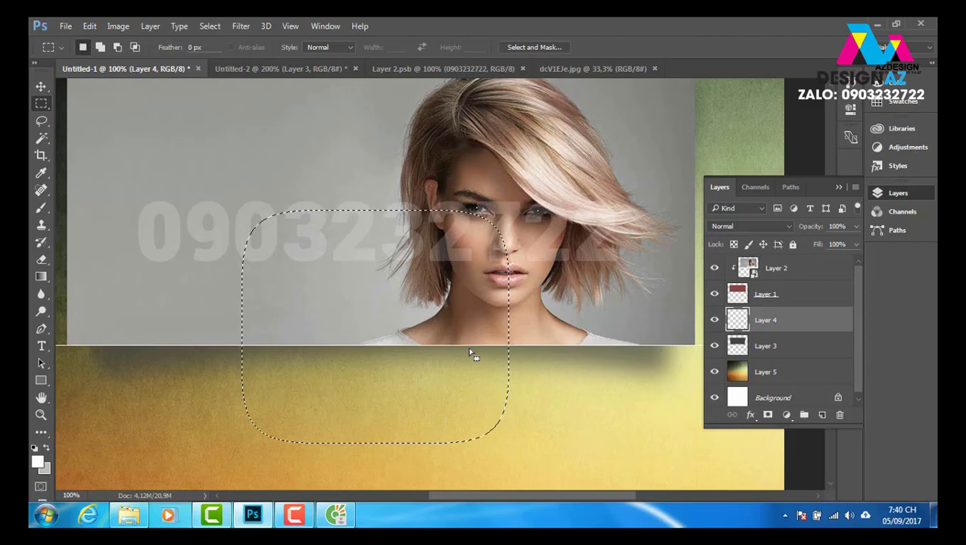
# - Invert the selection and apply a larger 80 pixel feather
pyautogui.hotkey('ctrl', 'shift', 'i')
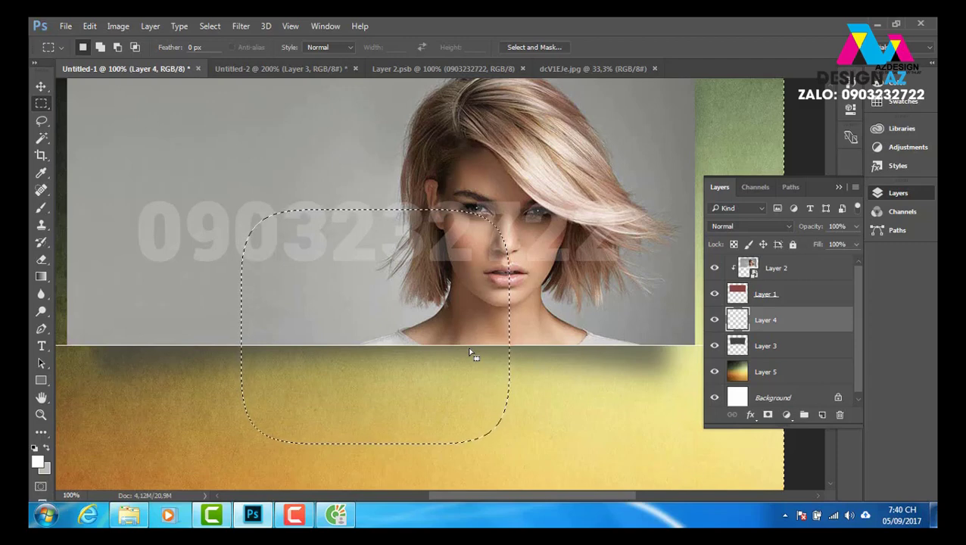
pyautogui.press('shift')
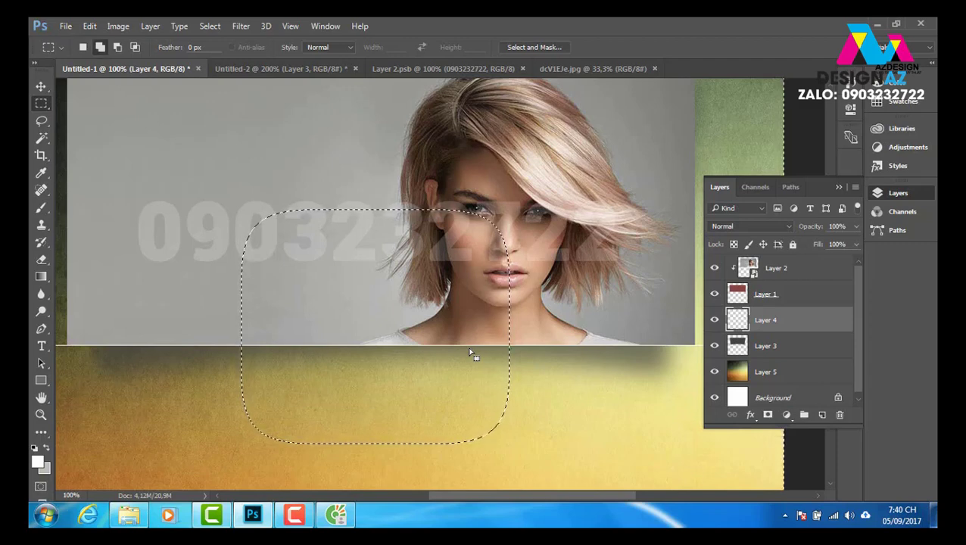
pyautogui.hotkey('shift', 'F6')
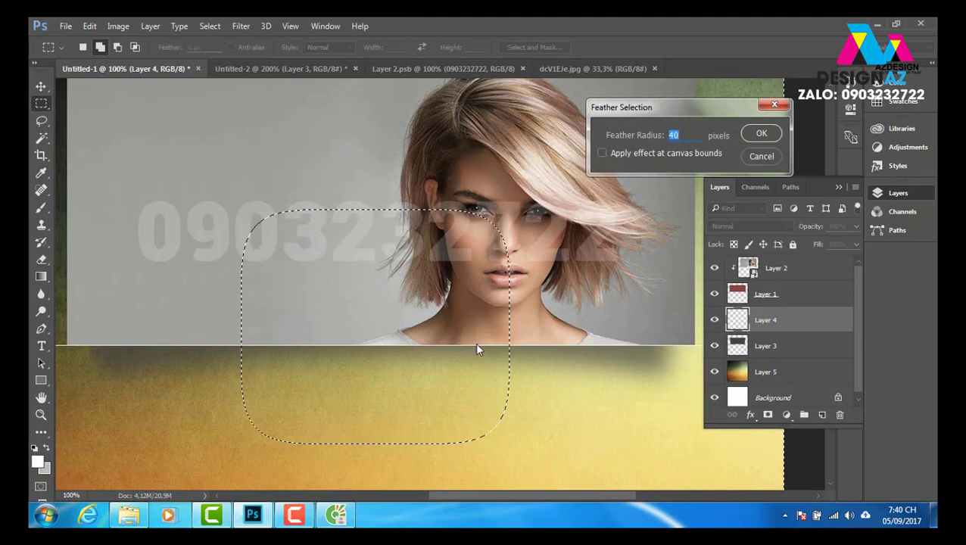
pyautogui.write('80')
pyautogui.press('Return')
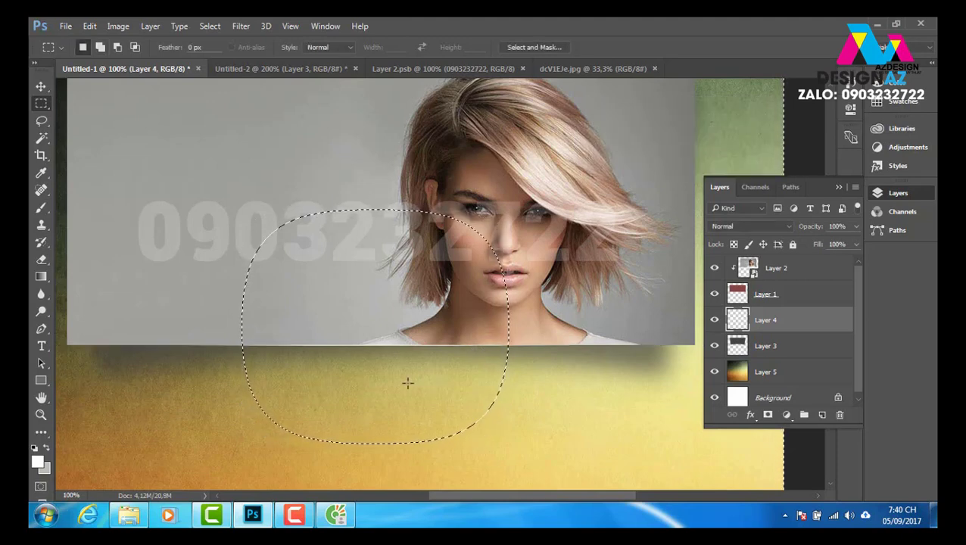
# - Switch to the Move tool, restore the feathered rounded selection, and zoom out
pyautogui.press('v')
pyautogui.hotkey('ctrl', 'd')
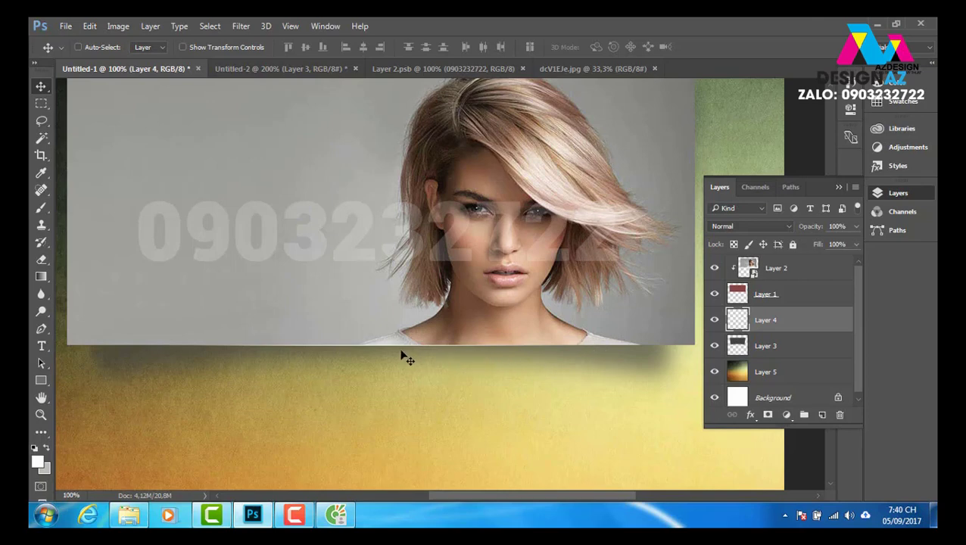
pyautogui.hotkey('ctrl', 'z')
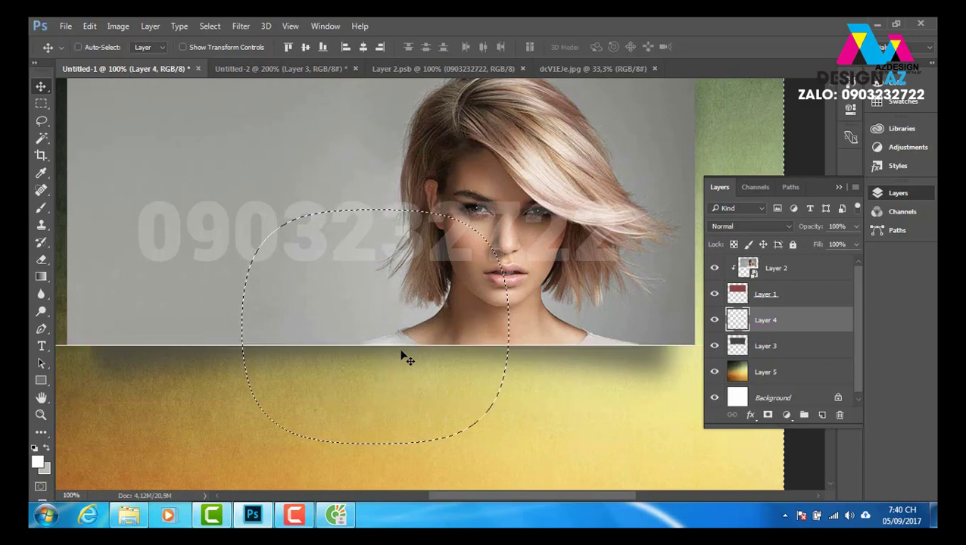
pyautogui.hotkey('ctrl', '-')
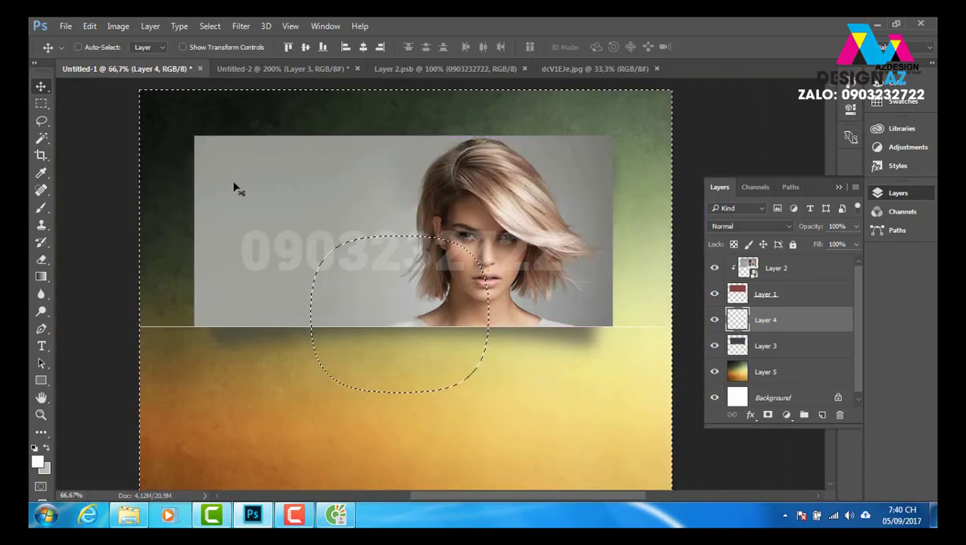
# - Select a rectangle around and below the portrait, feathered by 60 pixels
pyautogui.hotkey('ctrl', 'd')
pyautogui.click(43, 105)
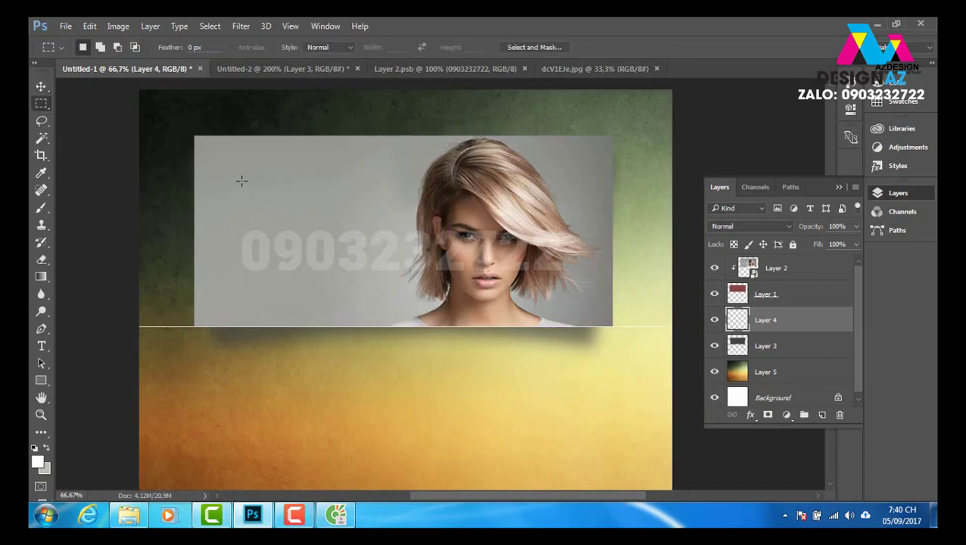
pyautogui.moveTo(242, 168); pyautogui.dragTo(551, 406)
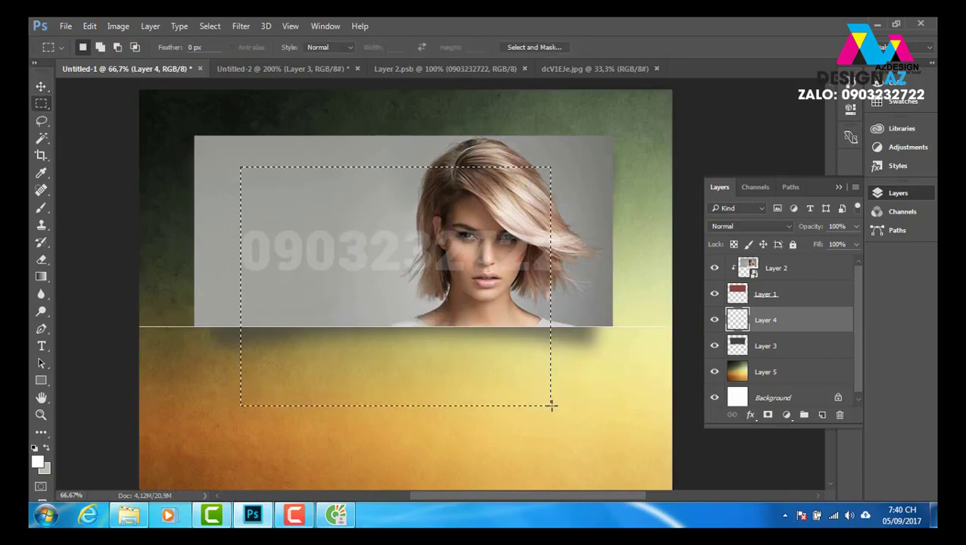
pyautogui.hotkey('shift', 'F5')
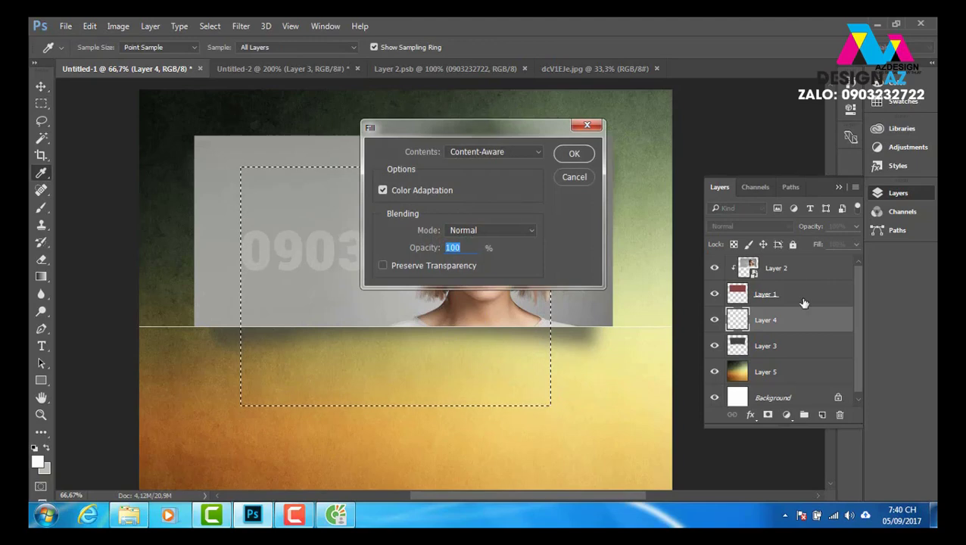
pyautogui.press('Escape')
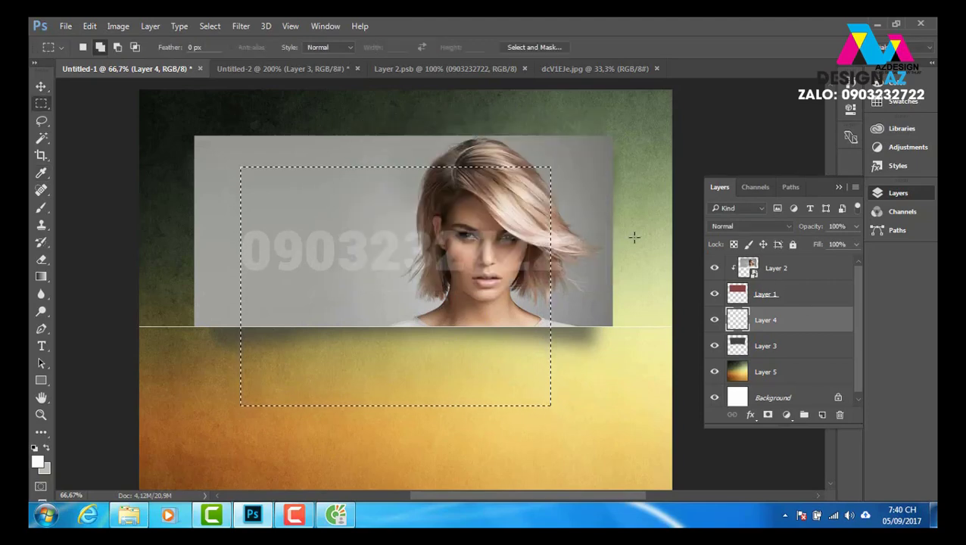
pyautogui.hotkey('shift', 'F6')
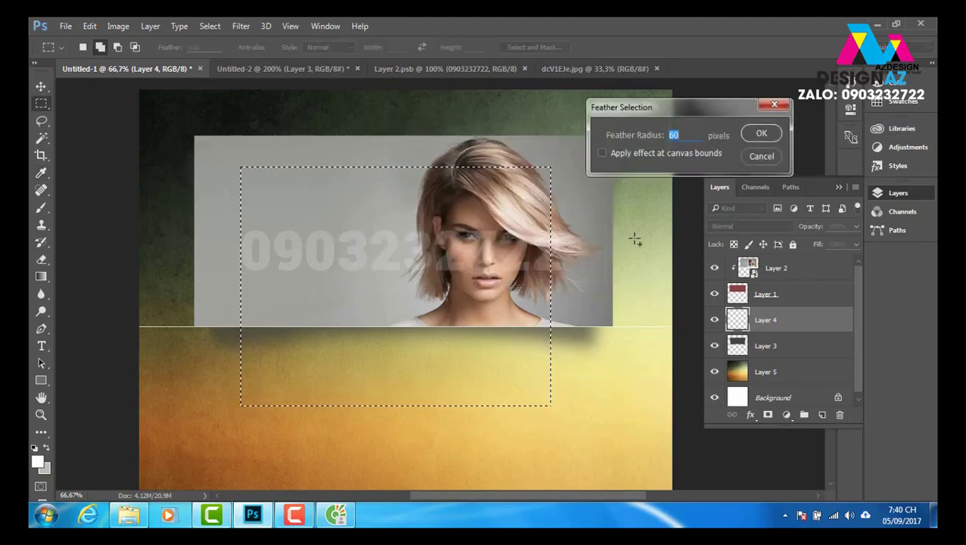
pyautogui.press('Return')
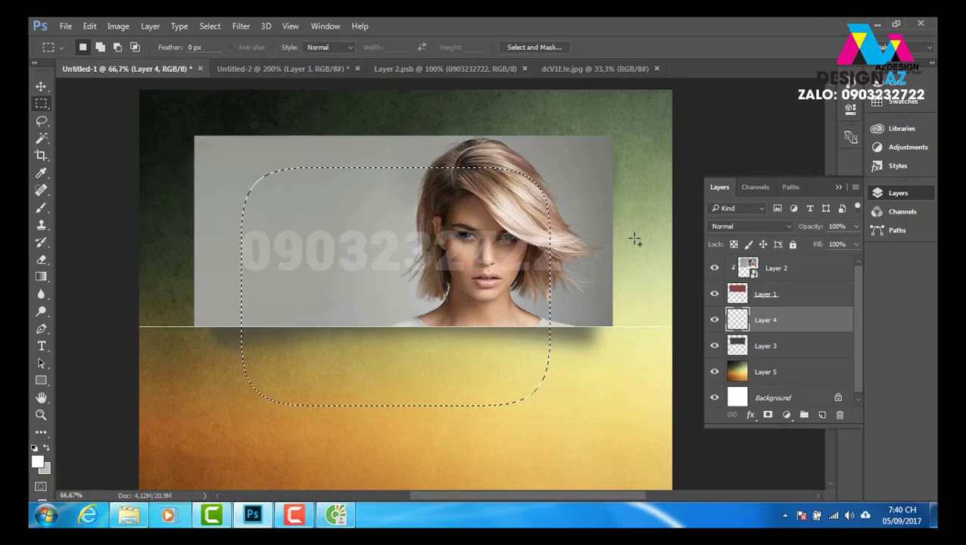
# - Invert the selection, delete Layer 4's line and shadow outside it, then deselect
pyautogui.hotkey('ctrl', 'shift', 'i')
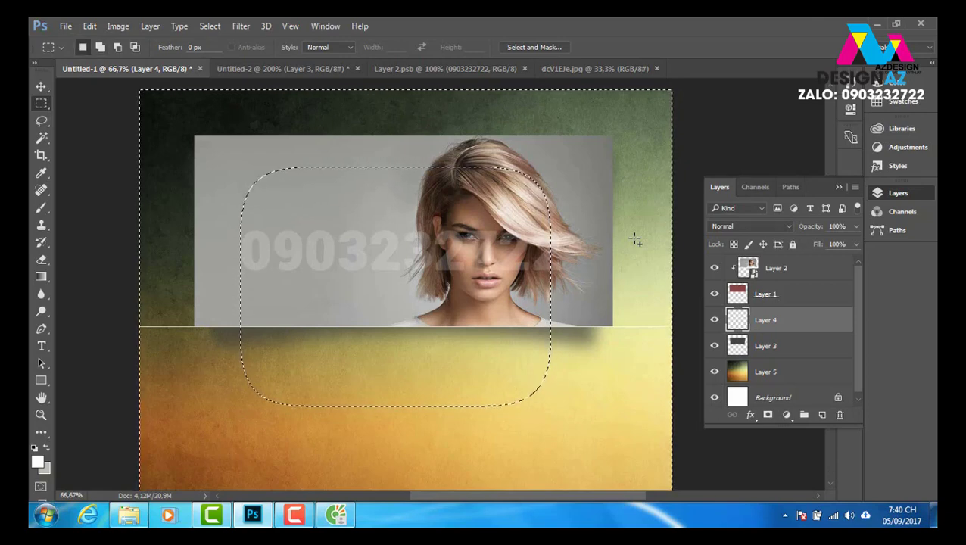
pyautogui.press('v')
pyautogui.press('Delete')
pyautogui.hotkey('ctrl', 'd')
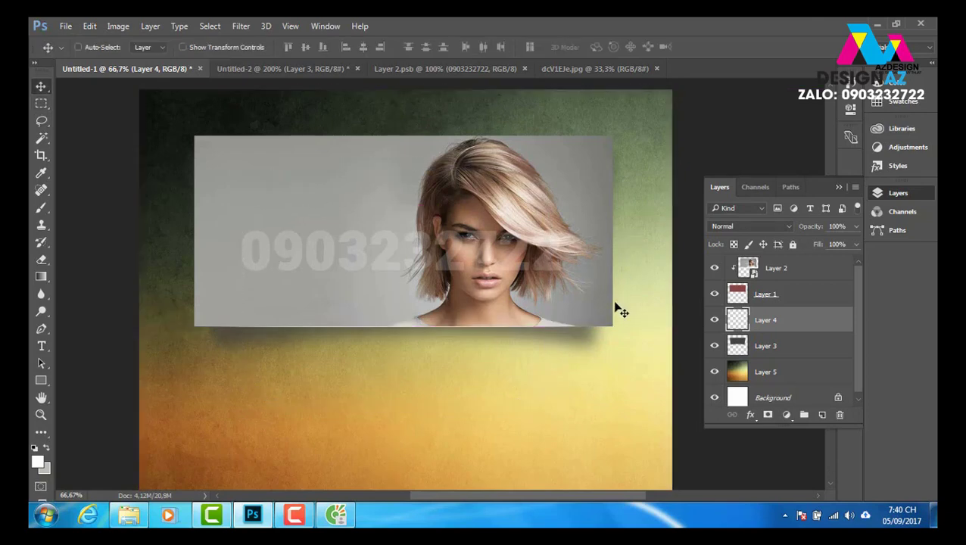
# - Alt-drag a copy of Layer 4 up to the photo's top edge and toggle its visibility to compare
pyautogui.hotkey('ctrl', '+')
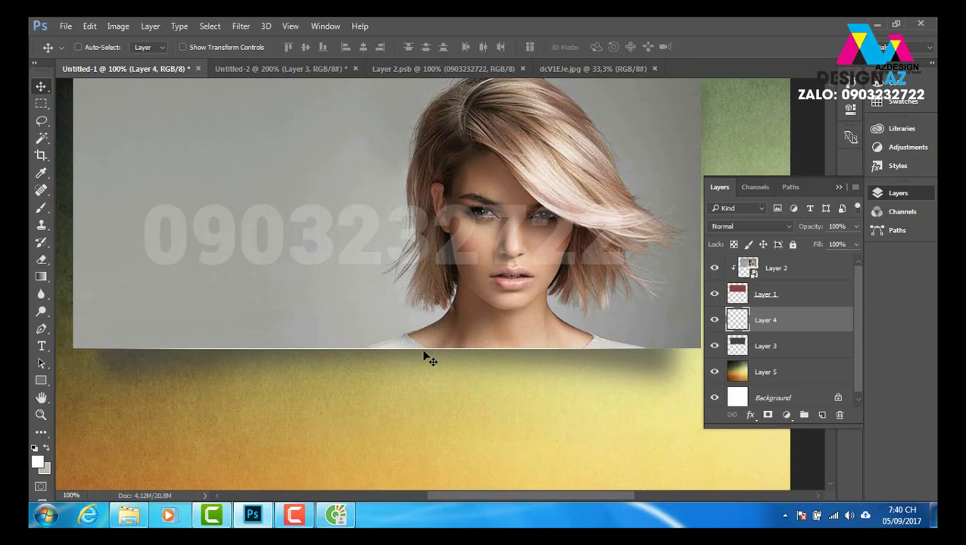
pyautogui.moveTo(424, 356); pyautogui.dragTo(418, 295)
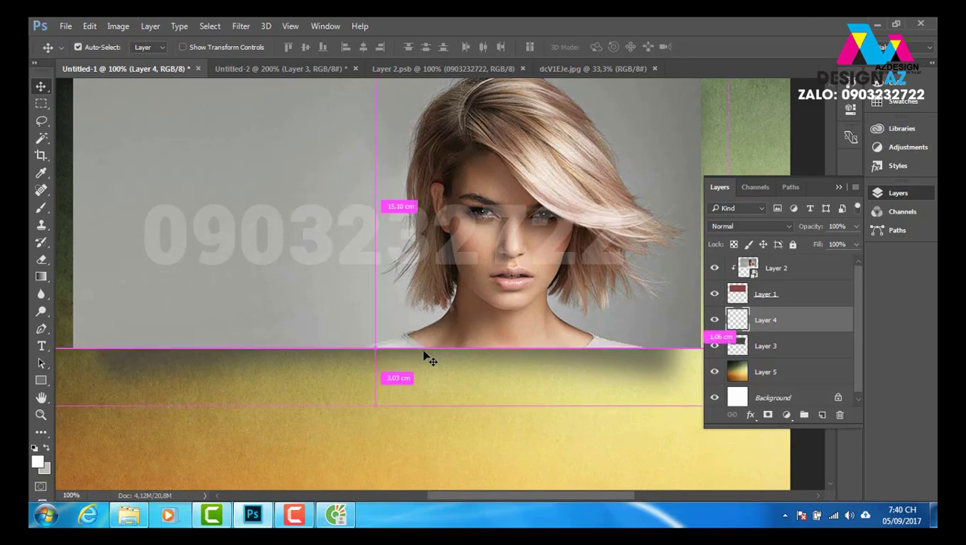
pyautogui.hotkey('ctrl', '-')
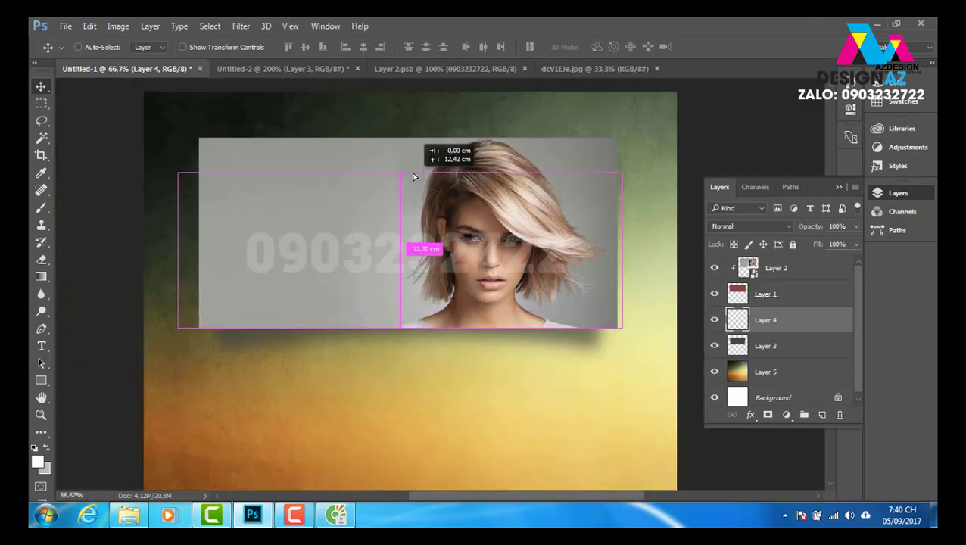
pyautogui.moveTo(418, 295); pyautogui.dragTo(413, 144)
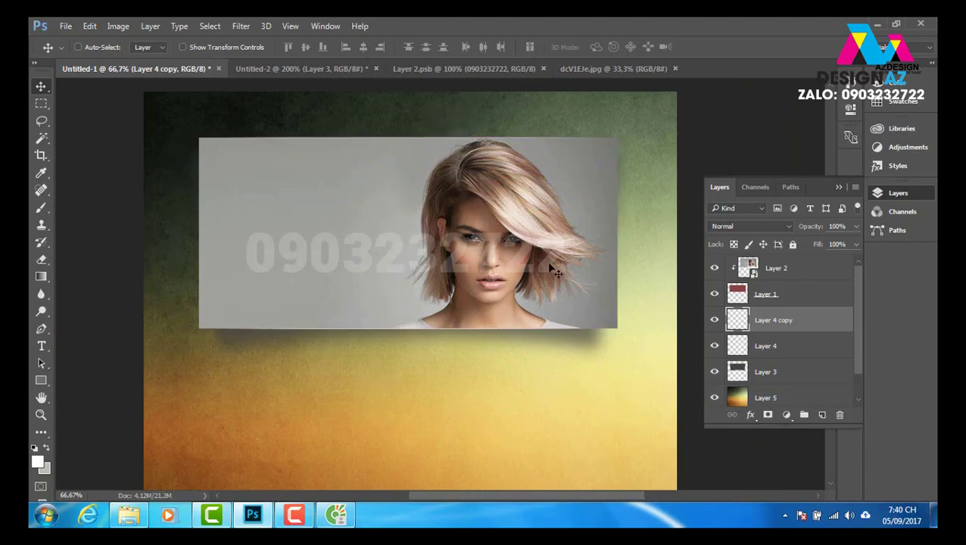
pyautogui.hotkey('ctrl', '+')
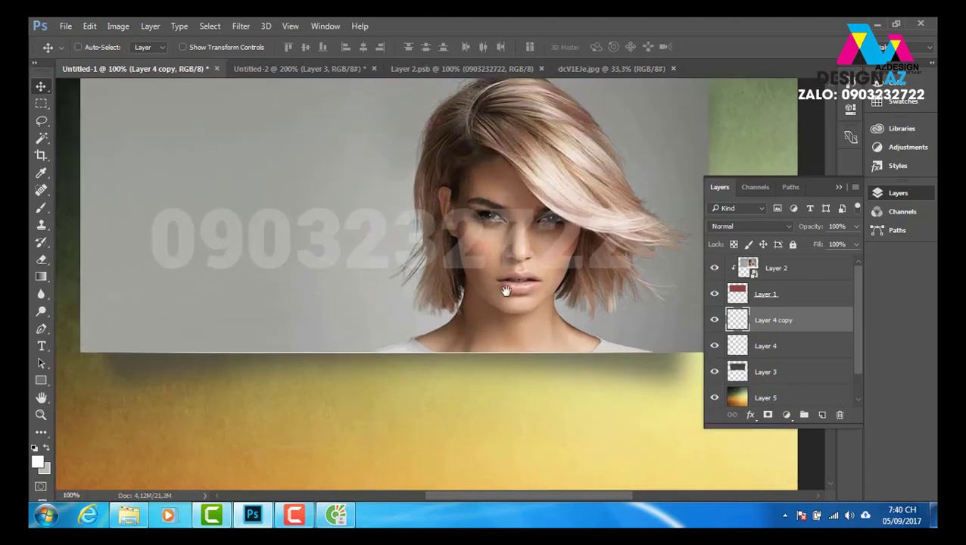
pyautogui.scroll(3, 516, 273)
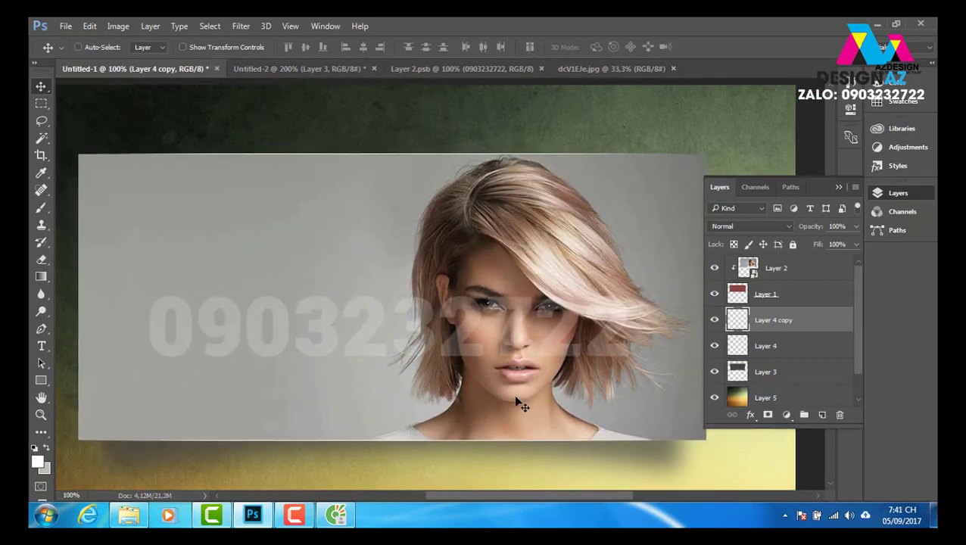
pyautogui.click(713, 321)
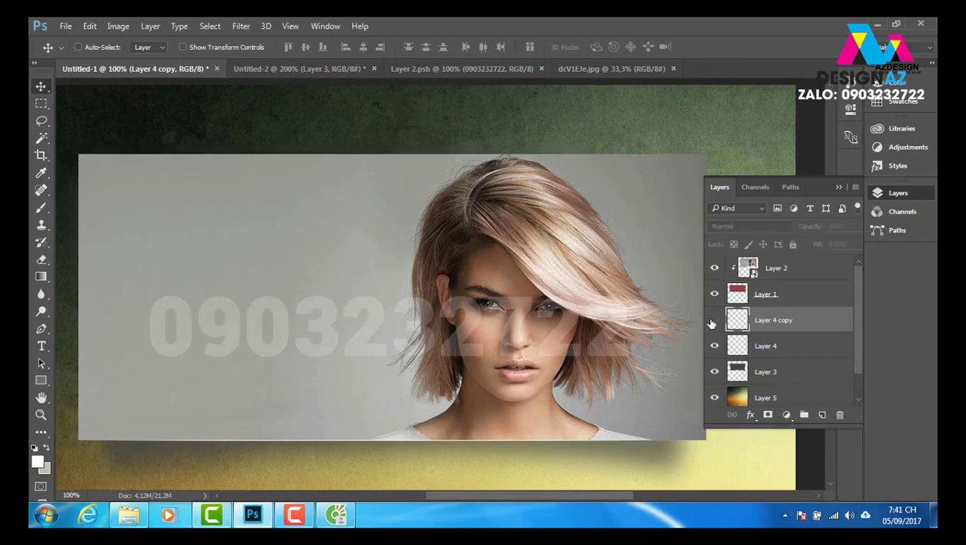
pyautogui.click(713, 321)
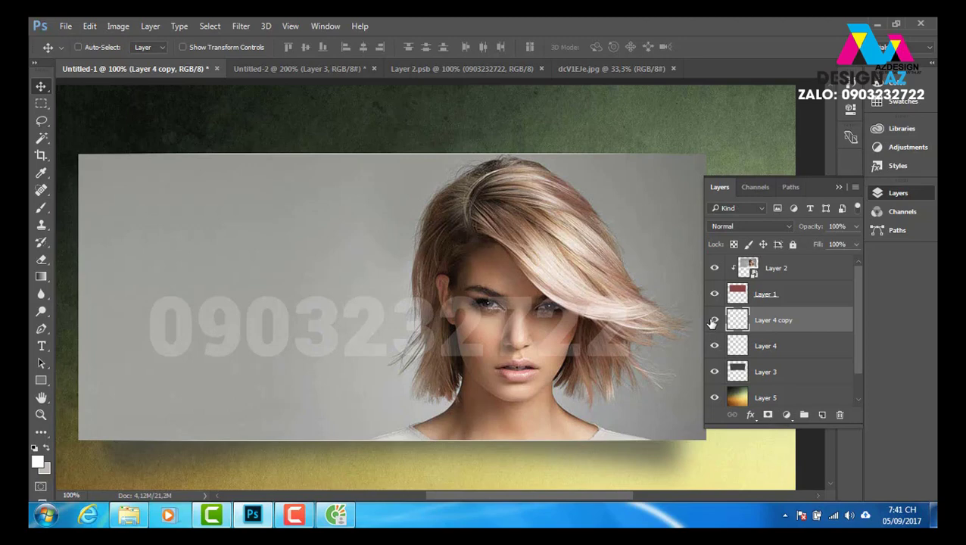
# - Lower Layer 4's opacity to 30% and zoom out to view the document
pyautogui.click(761, 351)
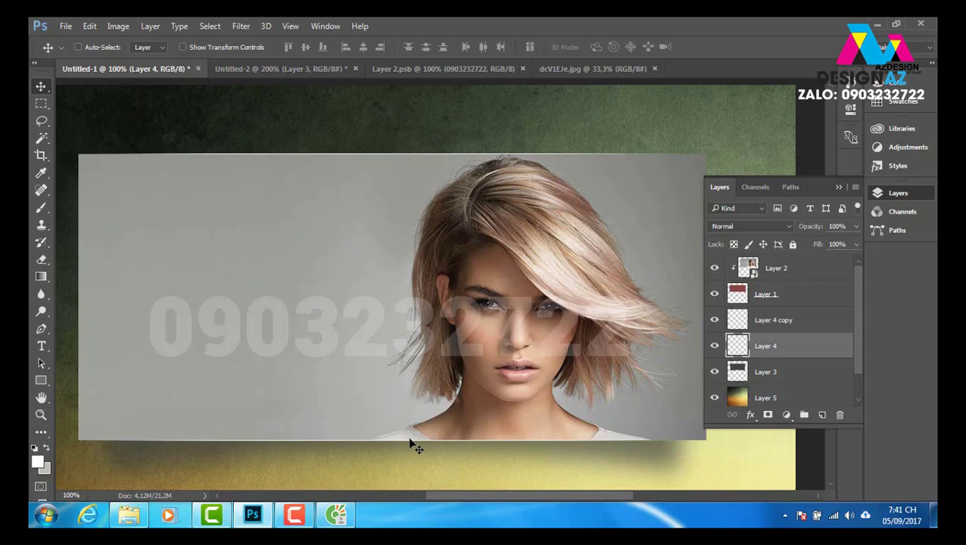
pyautogui.click(409, 443)
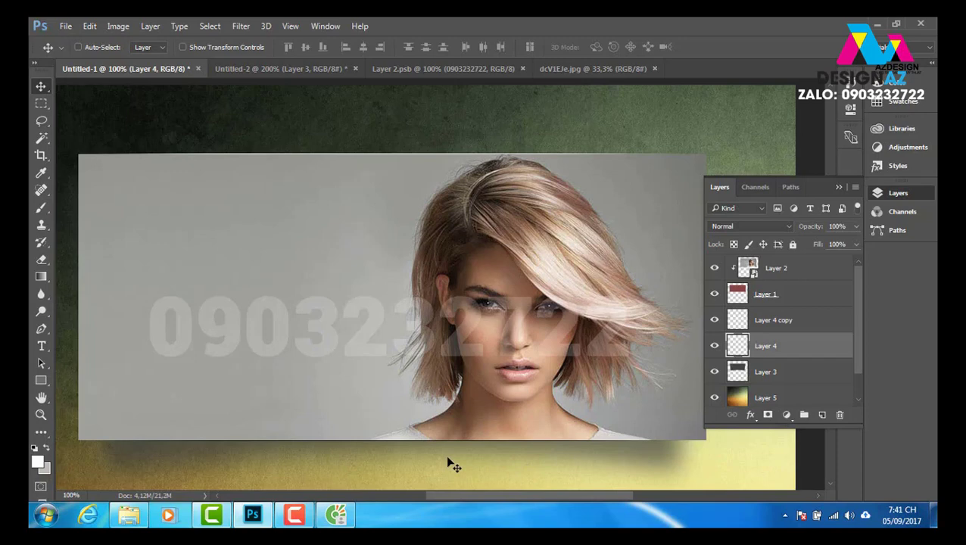
pyautogui.press('5')
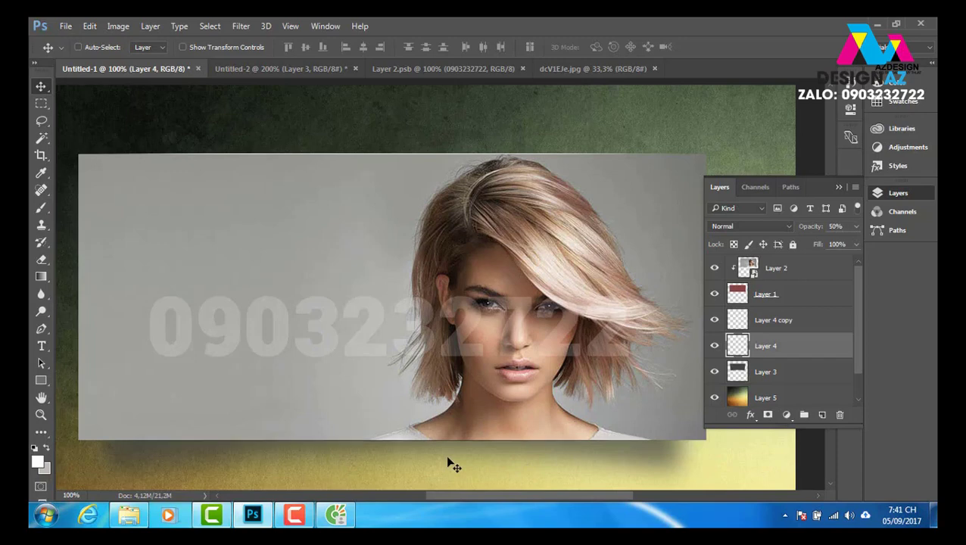
pyautogui.press('3')
pyautogui.hotkey('ctrl', '-')
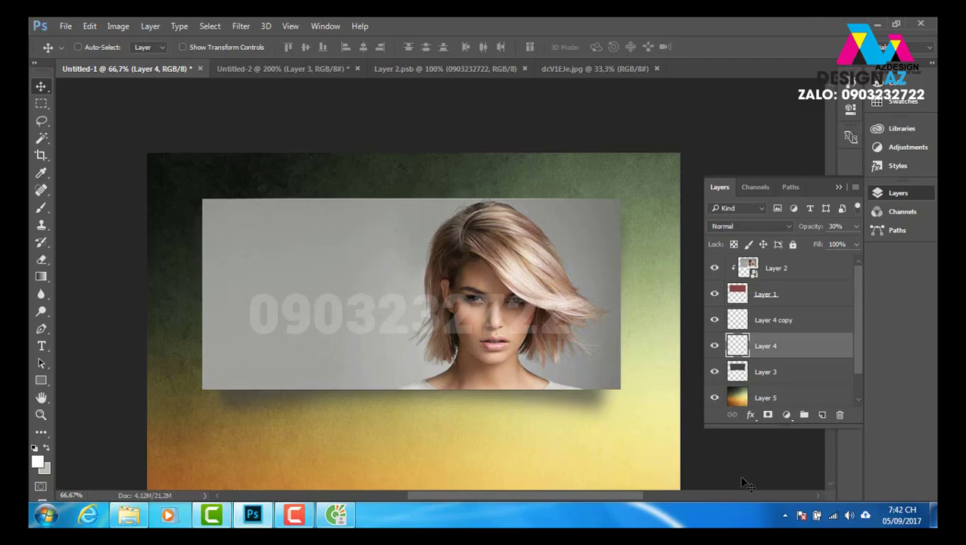
# - Pick Layer 3 from the canvas and move the drop shadow down and right
pyautogui.rightClick(587, 401)
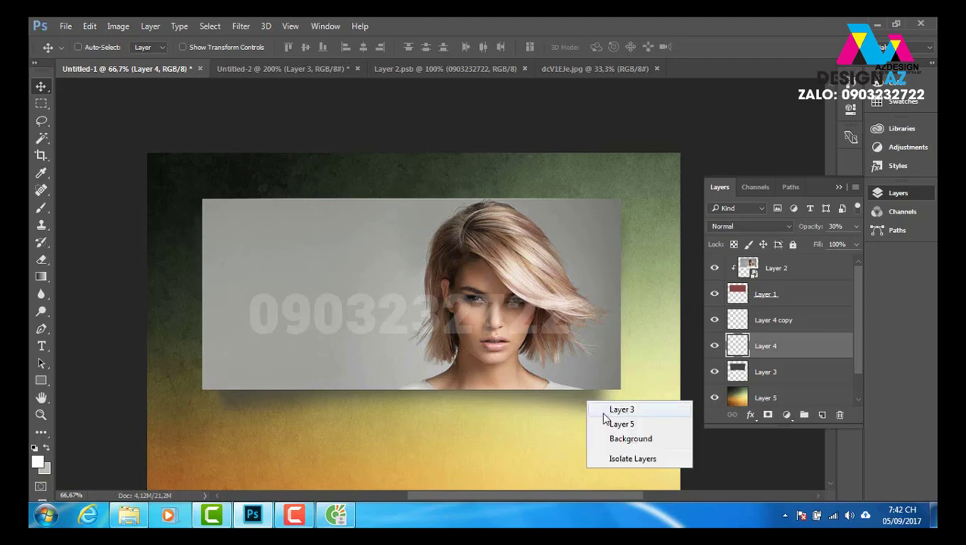
pyautogui.click(593, 407)
pyautogui.moveTo(591, 407); pyautogui.dragTo(604, 436)
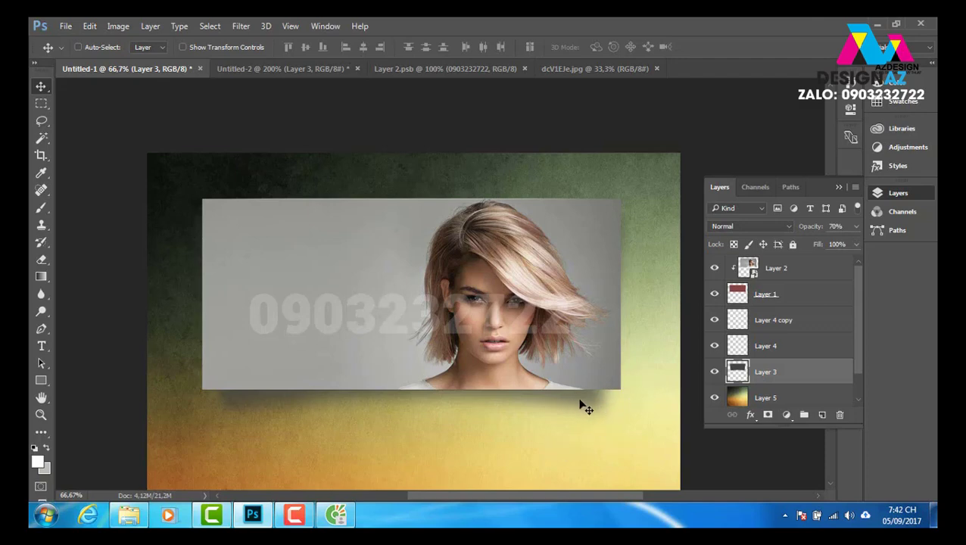
# - Set the shadow layer's blend mode to Multiply, comparing it briefly against Normal
pyautogui.click(772, 226)
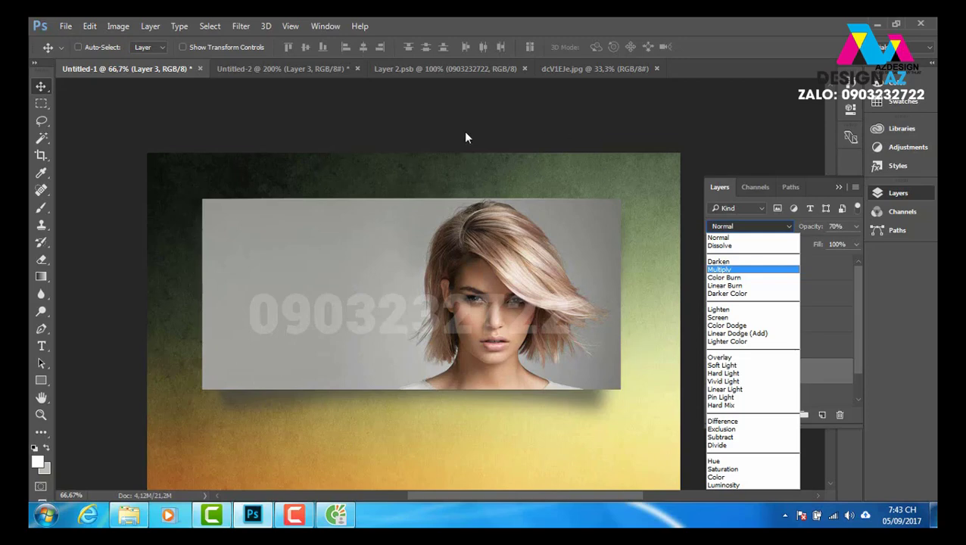
pyautogui.click(755, 270)
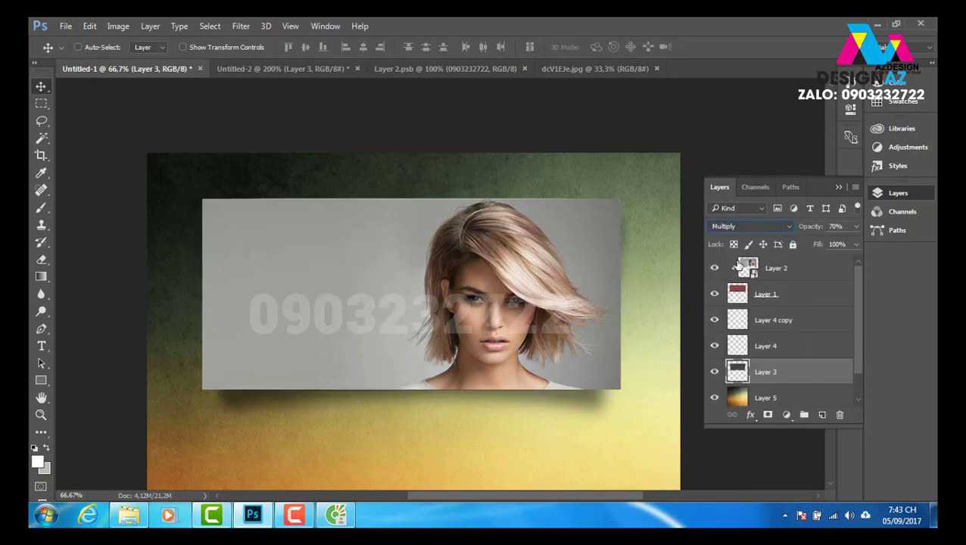
pyautogui.click(750, 227)
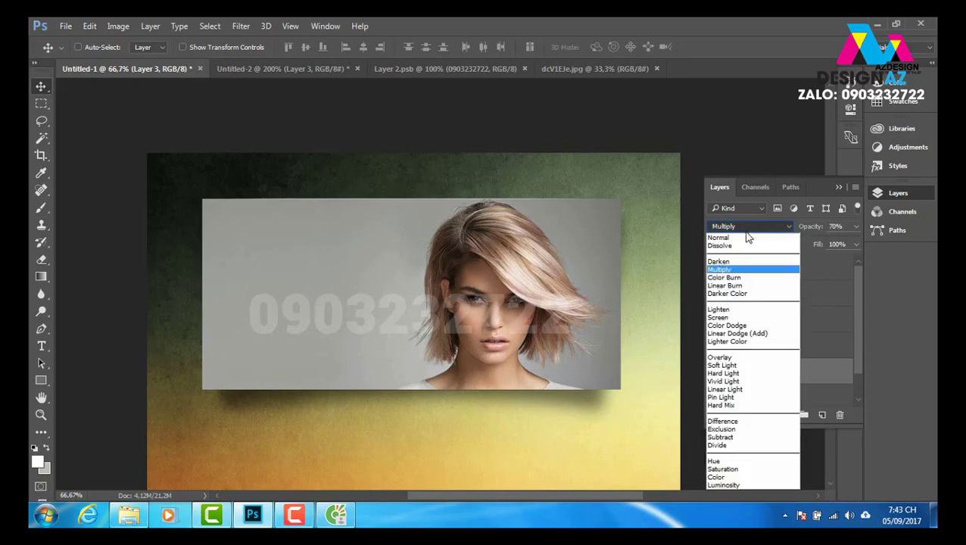
pyautogui.click(722, 225)
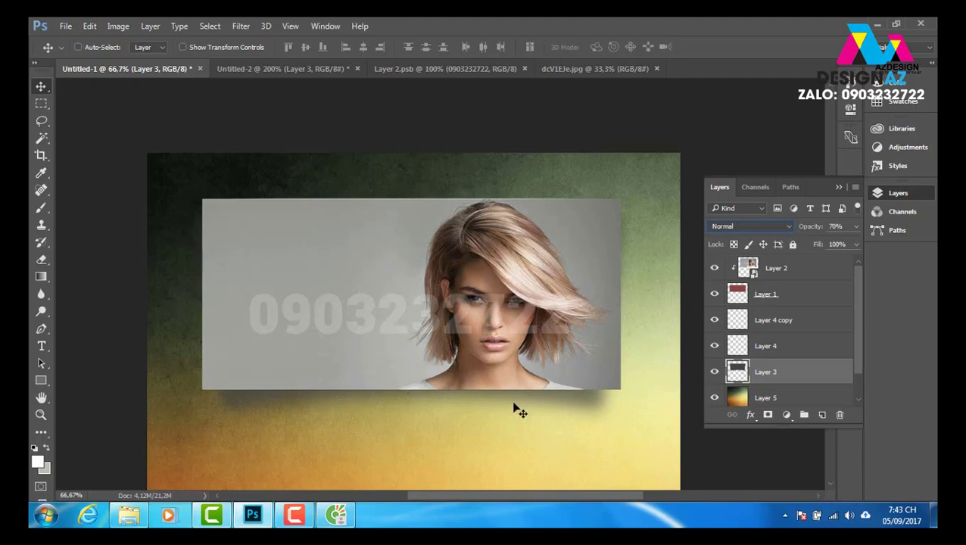
pyautogui.click(775, 224)
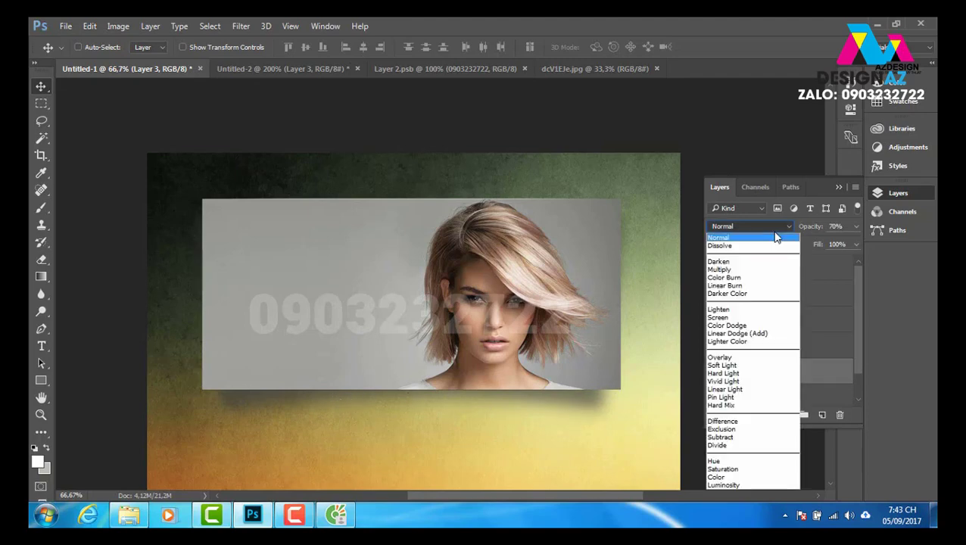
pyautogui.click(756, 270)
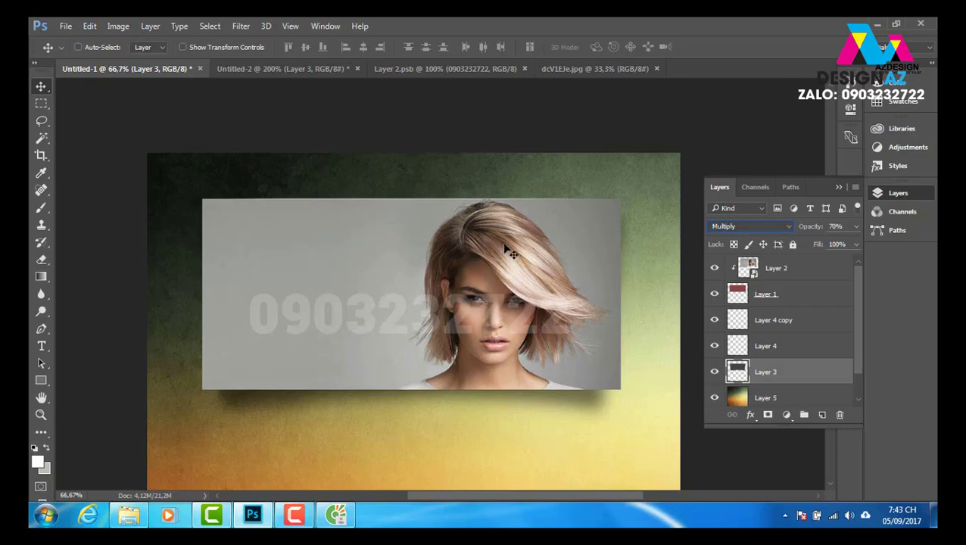
pyautogui.press('ctrl')
# - Open flower-wallpaper-1 from E:\PHOTOSHOP\Sửa ảnh\Cắt ghép\Ảnh Photoshop
pyautogui.hotkey('ctrl', 'o')
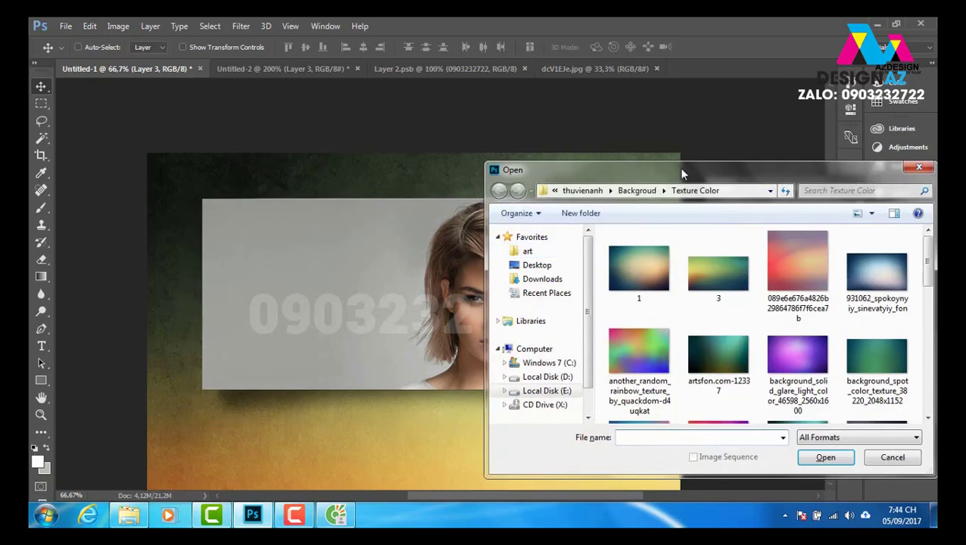
pyautogui.moveTo(706, 169); pyautogui.dragTo(706, 99)
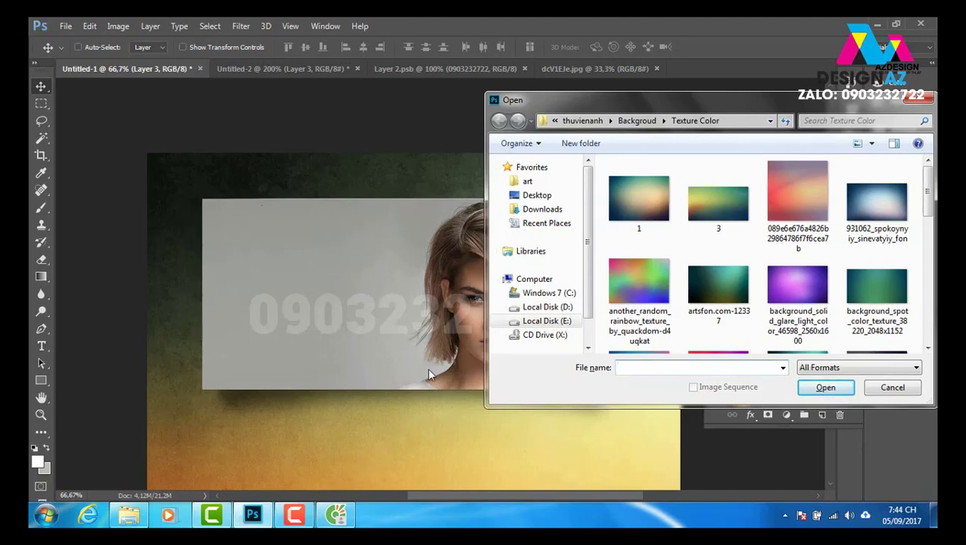
pyautogui.click(564, 324)
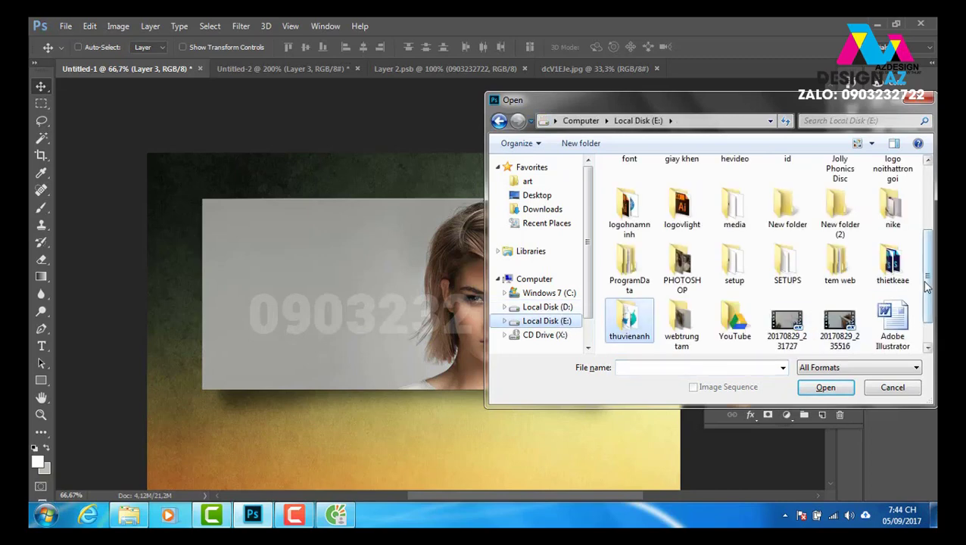
pyautogui.doubleClick(698, 245)
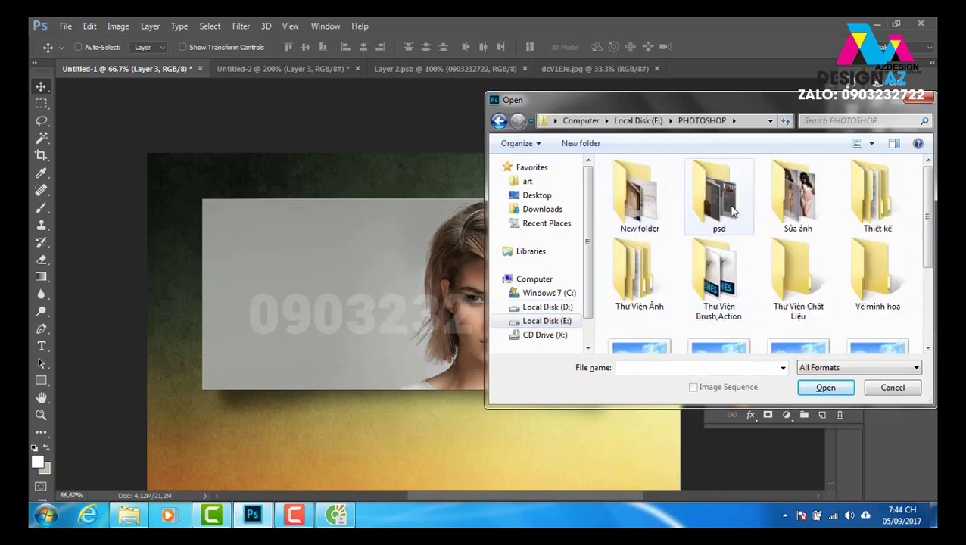
pyautogui.doubleClick(808, 218)
pyautogui.doubleClick(657, 218)
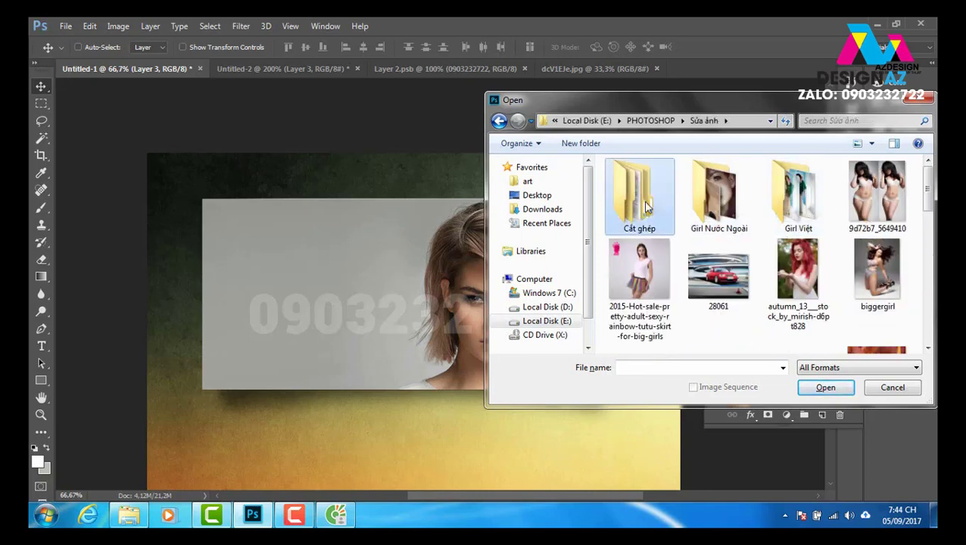
pyautogui.doubleClick(648, 181)
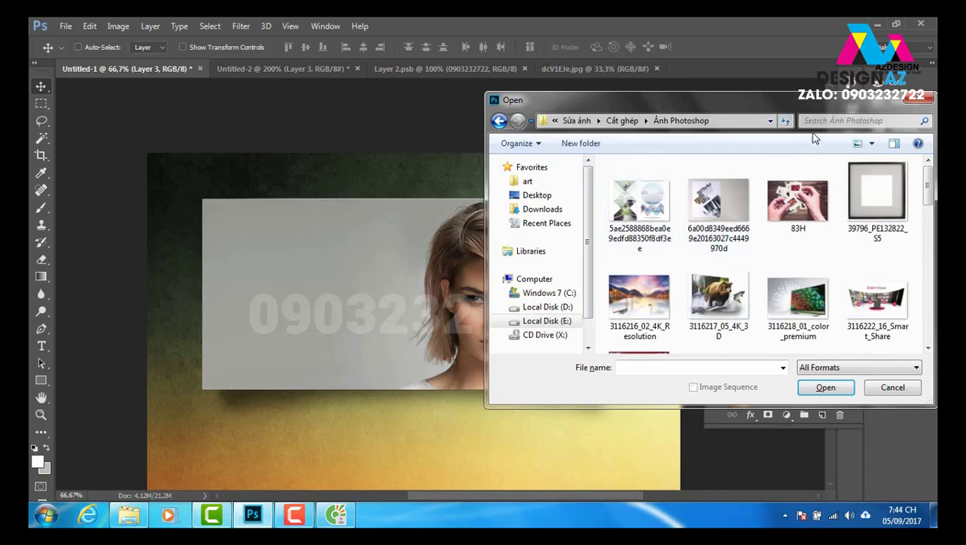
pyautogui.moveTo(815, 104); pyautogui.dragTo(678, 43)
pyautogui.moveTo(789, 128); pyautogui.dragTo(797, 177)
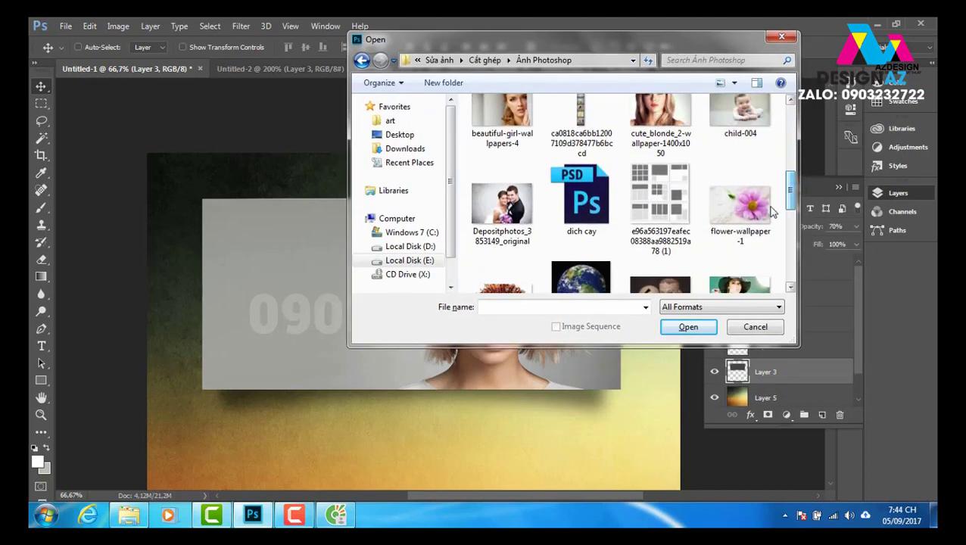
pyautogui.click(770, 210)
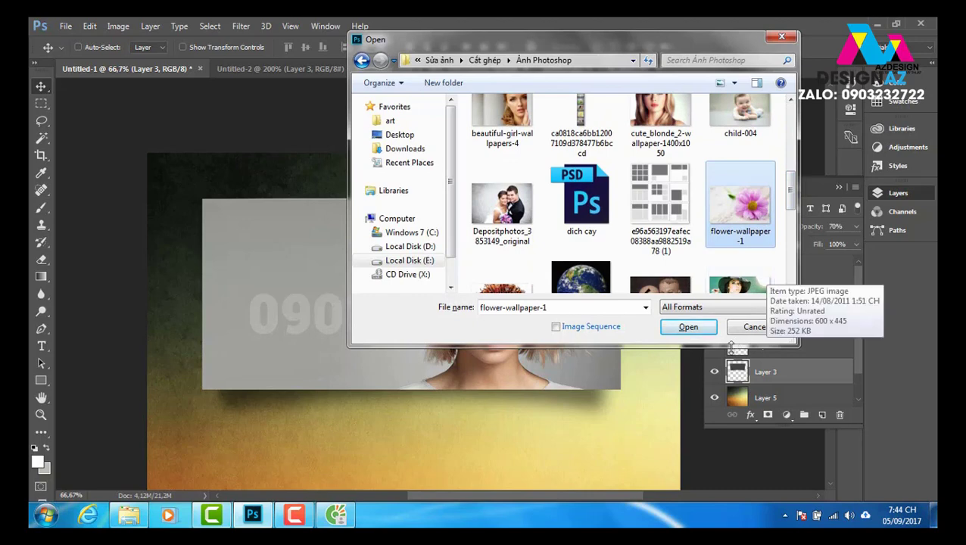
pyautogui.click(701, 329)
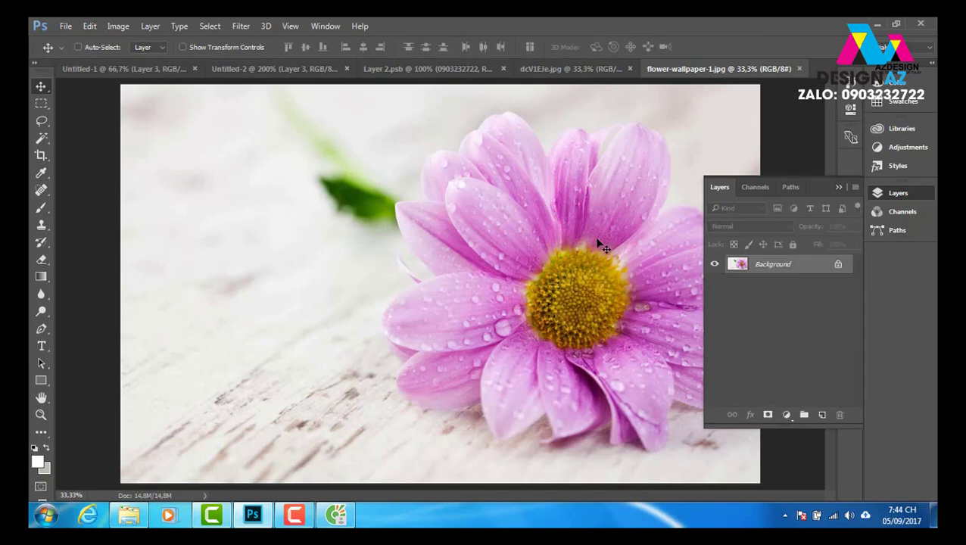
# - Select the whole daisy image, then return to Untitled-1 and make Layer 2 active
pyautogui.press('ctrl')
pyautogui.hotkey('ctrl', 'a')
pyautogui.click(147, 67)
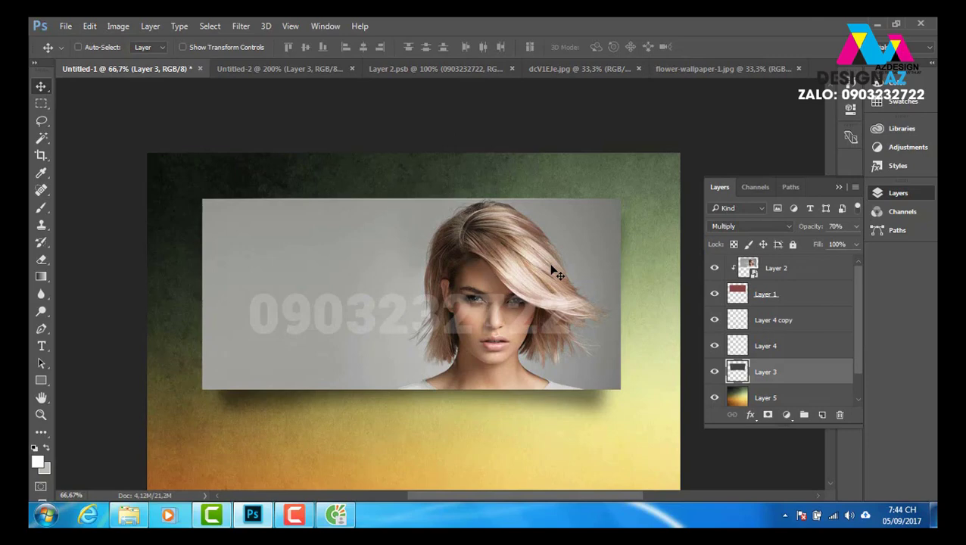
pyautogui.rightClick(466, 246)
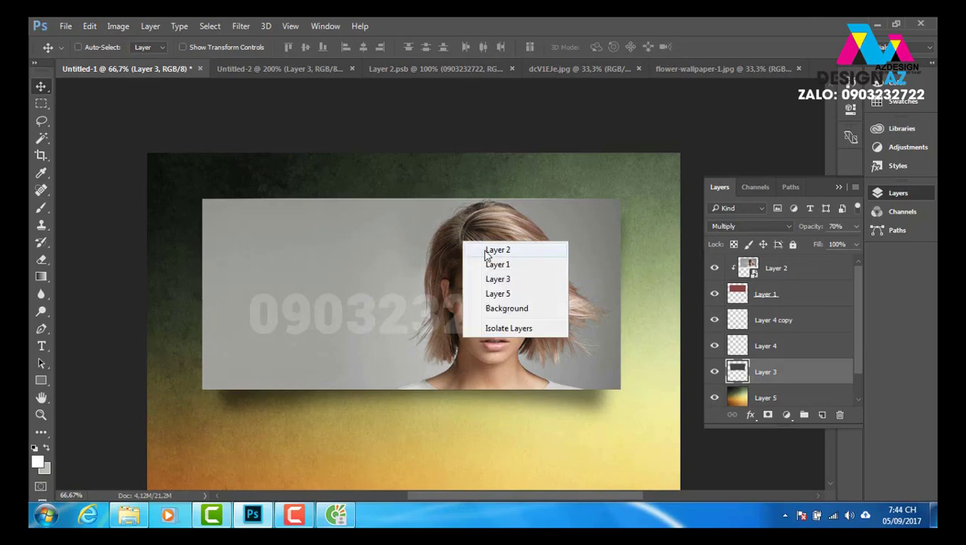
pyautogui.click(488, 252)
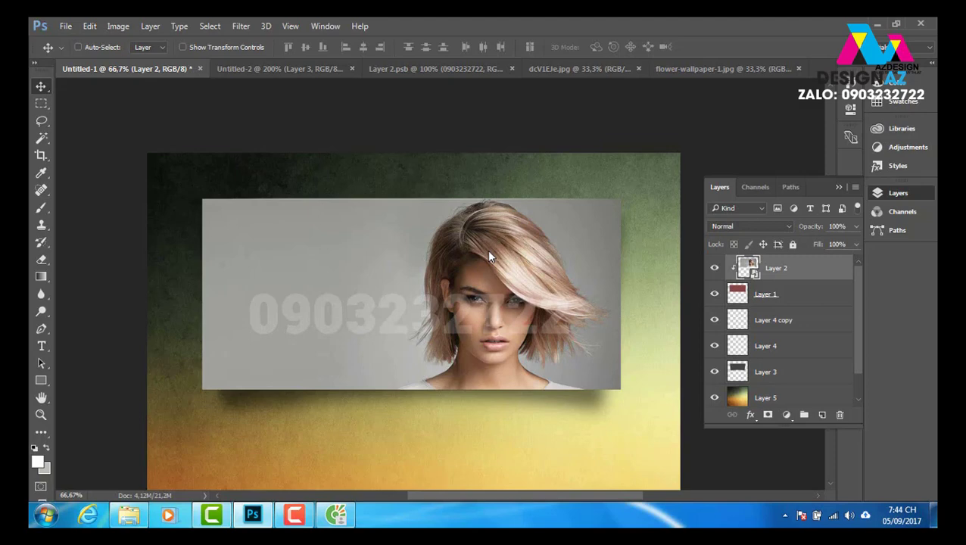
# - Paste the daisy as a new layer, clip it to the card, and reposition it
pyautogui.hotkey('ctrl', 'v')
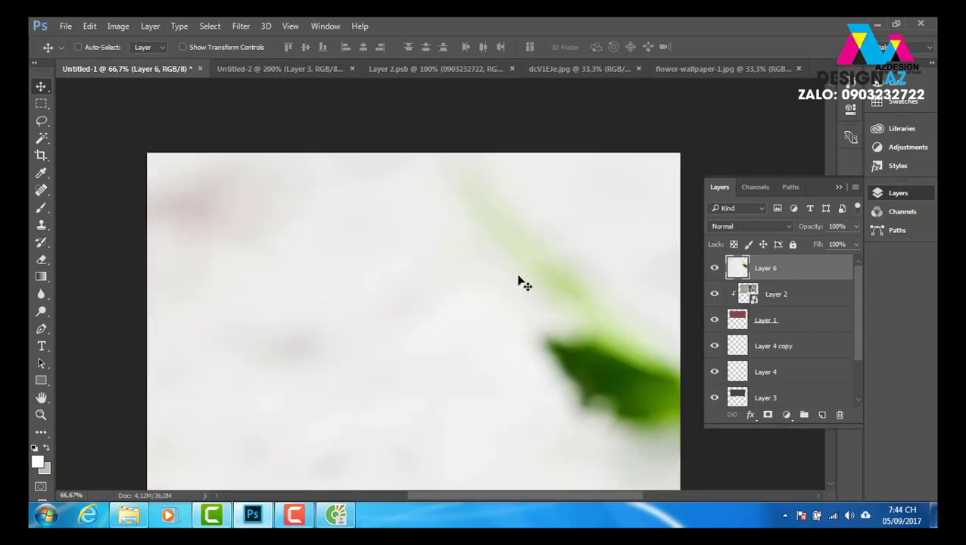
pyautogui.keyDown('alt'); pyautogui.click(705, 281); pyautogui.keyUp('alt')
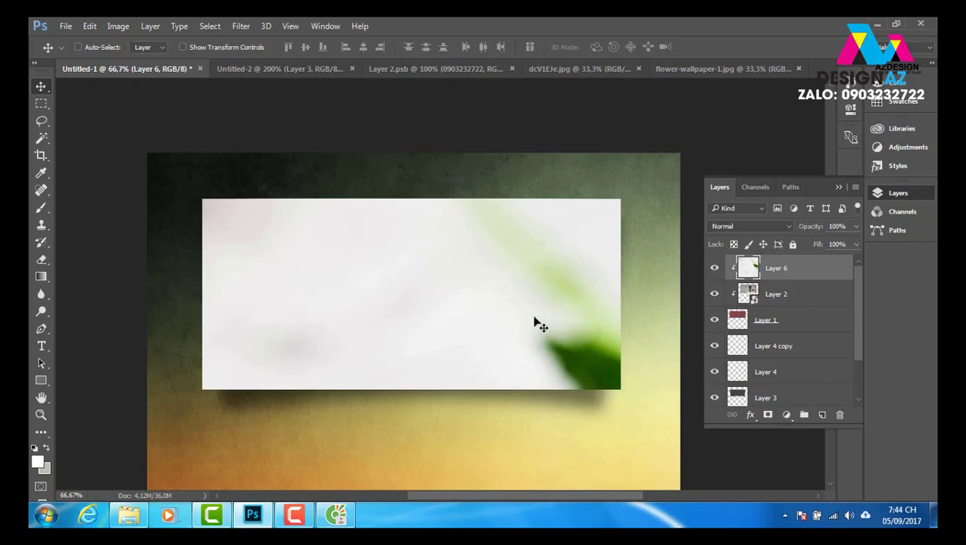
pyautogui.moveTo(535, 324); pyautogui.dragTo(465, 282)
# - Scale the daisy layer to about 30% and place it in the card's left half, against the portrait
pyautogui.hotkey('ctrl', 't')
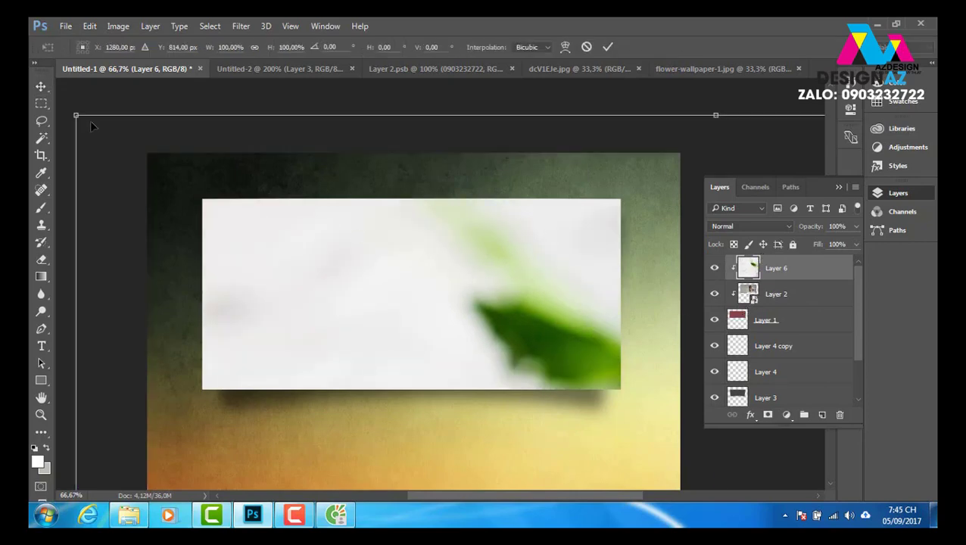
pyautogui.moveTo(83, 120); pyautogui.dragTo(209, 176)
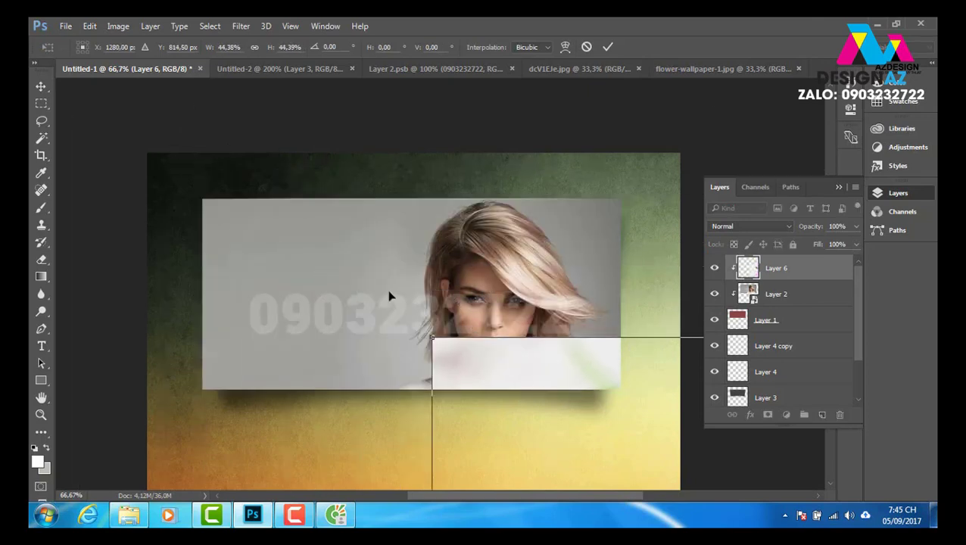
pyautogui.moveTo(112, 137); pyautogui.dragTo(201, 193)
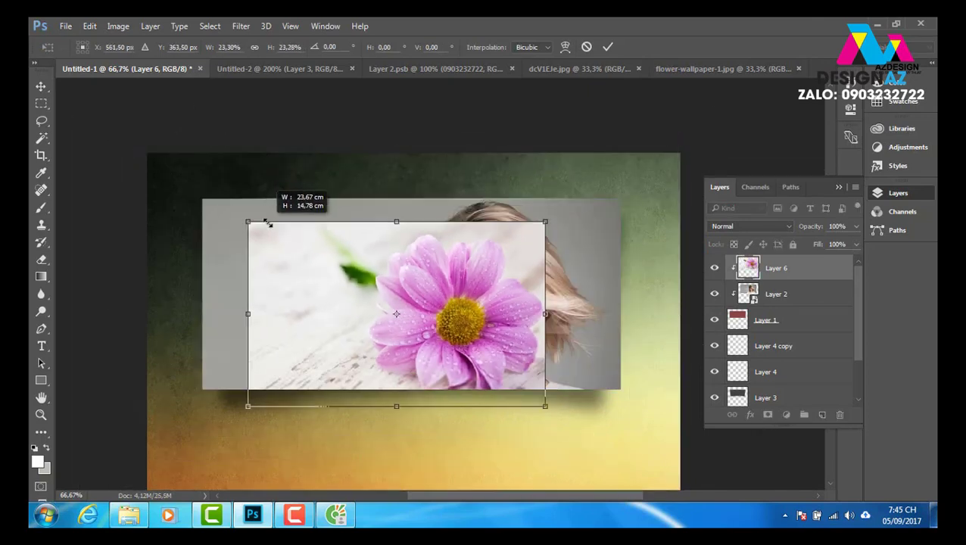
pyautogui.moveTo(469, 289)
pyautogui.mouseDown()
pyautogui.moveTo(292, 243)
pyautogui.moveTo(310, 248)
pyautogui.mouseUp()
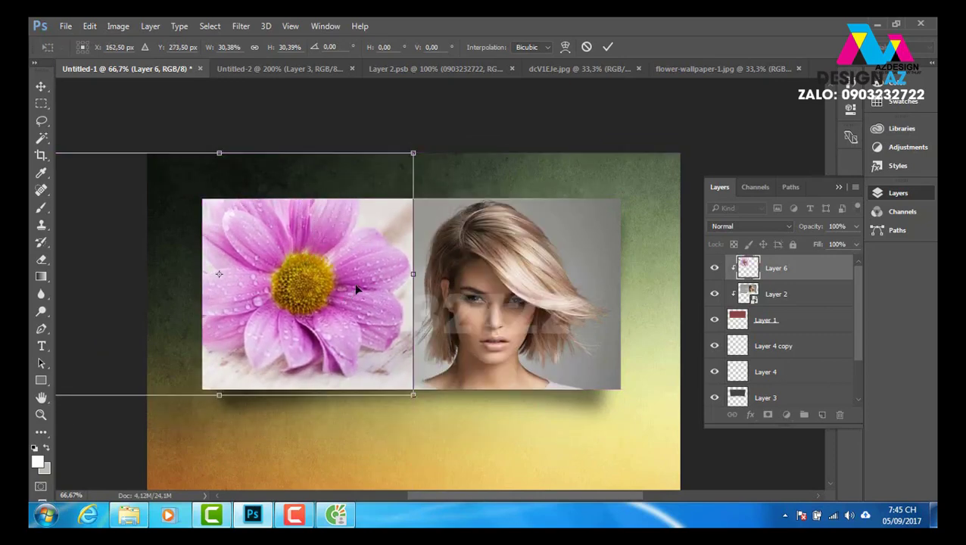
pyautogui.moveTo(357, 297); pyautogui.dragTo(361, 300)
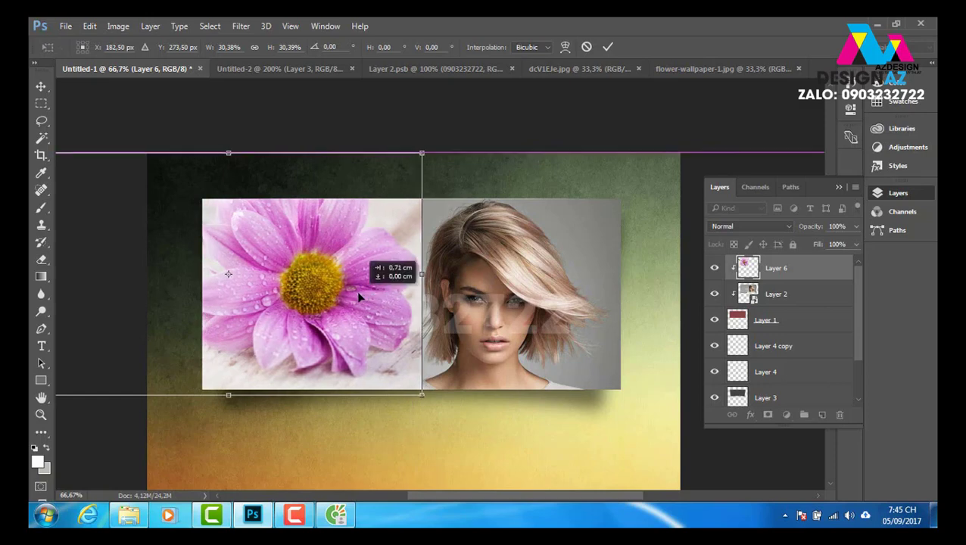
pyautogui.press('Return')
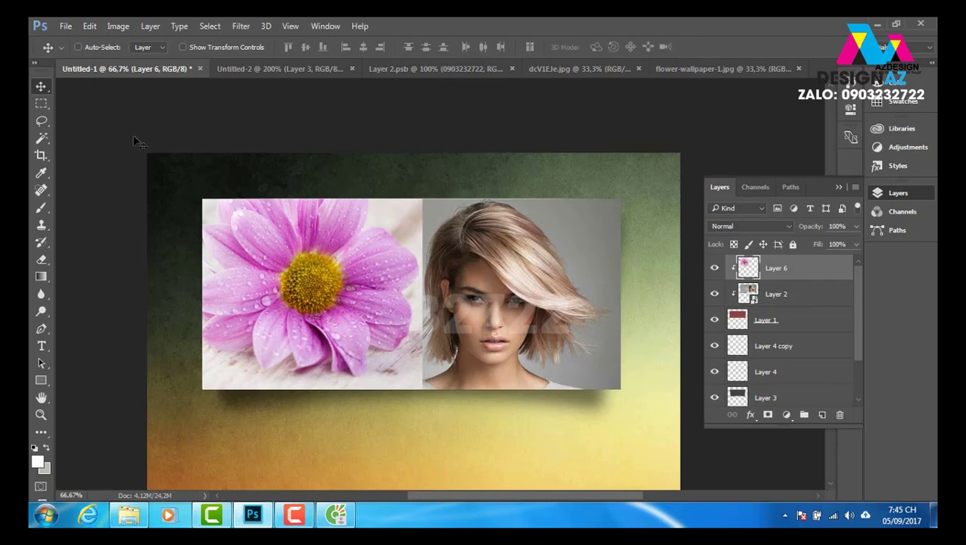
pyautogui.click(41, 102)
pyautogui.moveTo(415, 171); pyautogui.dragTo(685, 441)
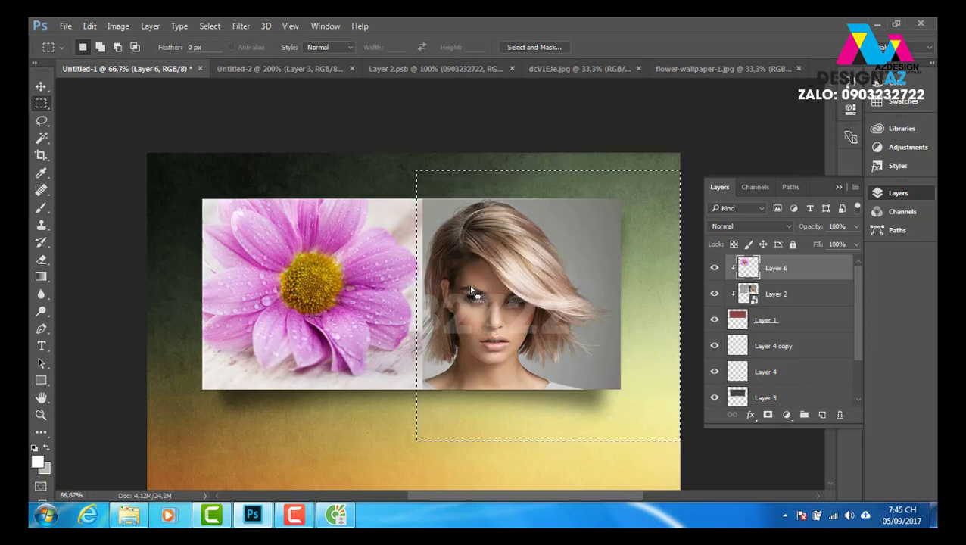
pyautogui.press('shift')
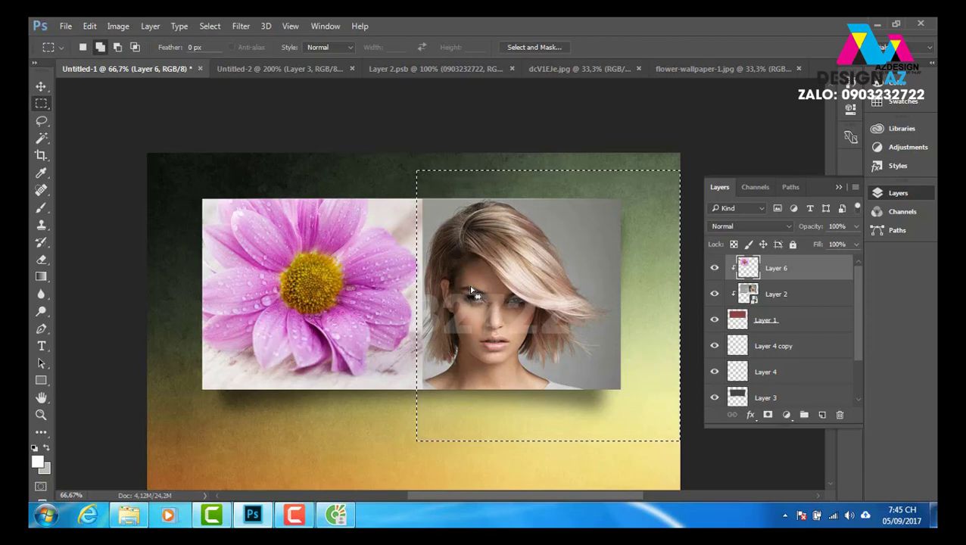
pyautogui.hotkey('shift', 'F6')
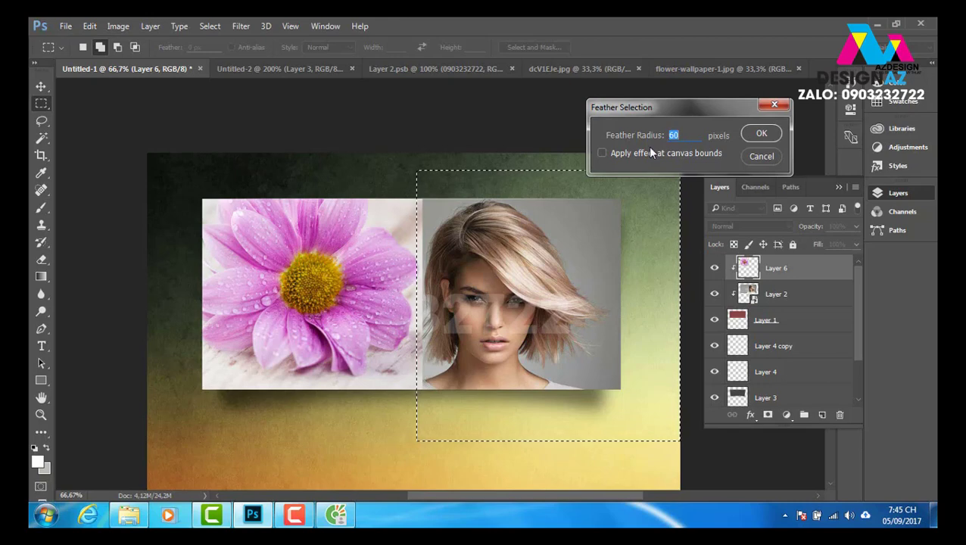
pyautogui.write('40')
pyautogui.press('Return')
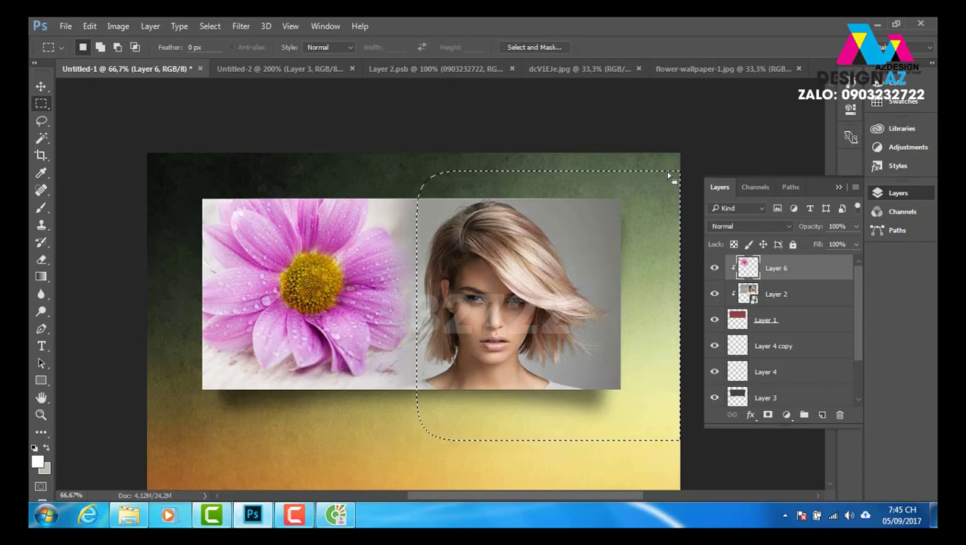
pyautogui.hotkey('ctrl', 'd')
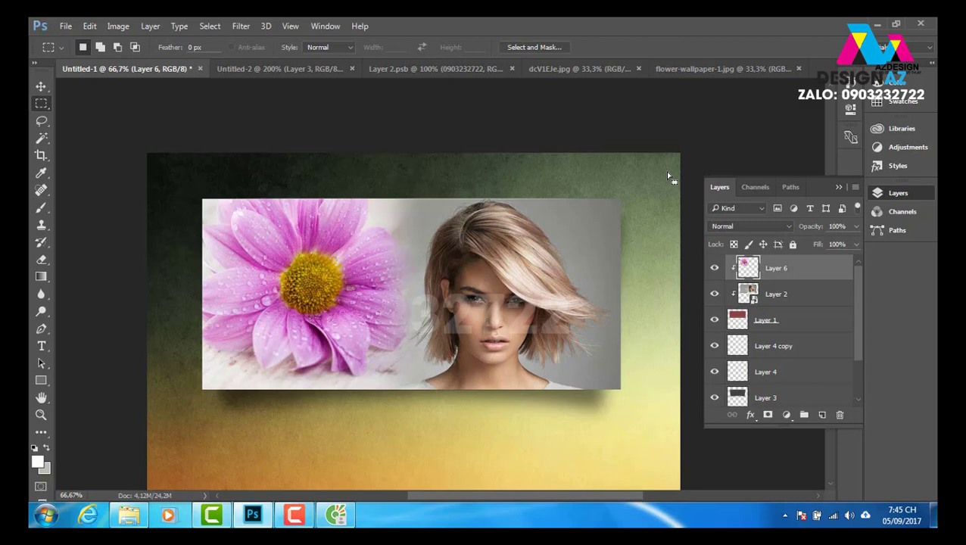
pyautogui.hotkey('ctrl', 'shift', 'd')
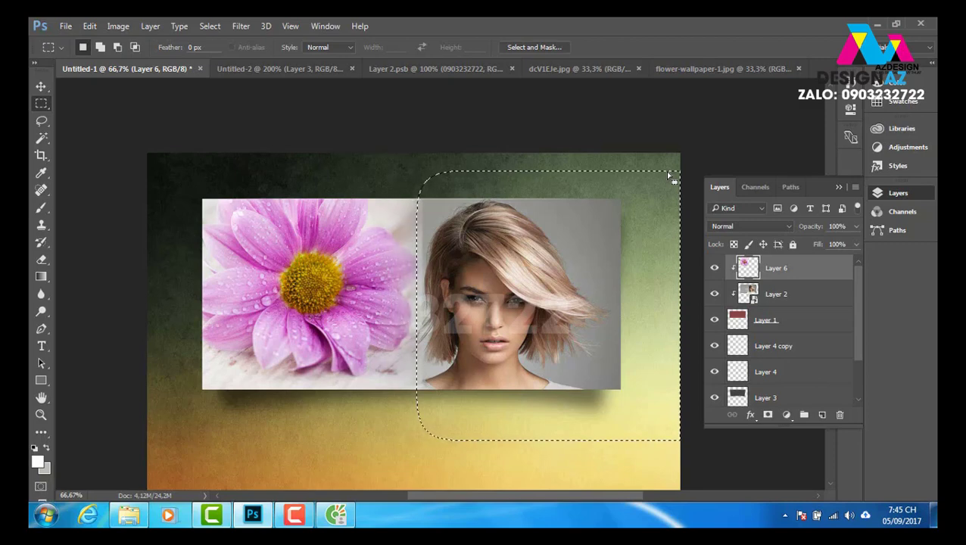
pyautogui.hotkey('ctrl', 'z')
# - Draw a large elliptical selection around the daisy
pyautogui.click(638, 168)
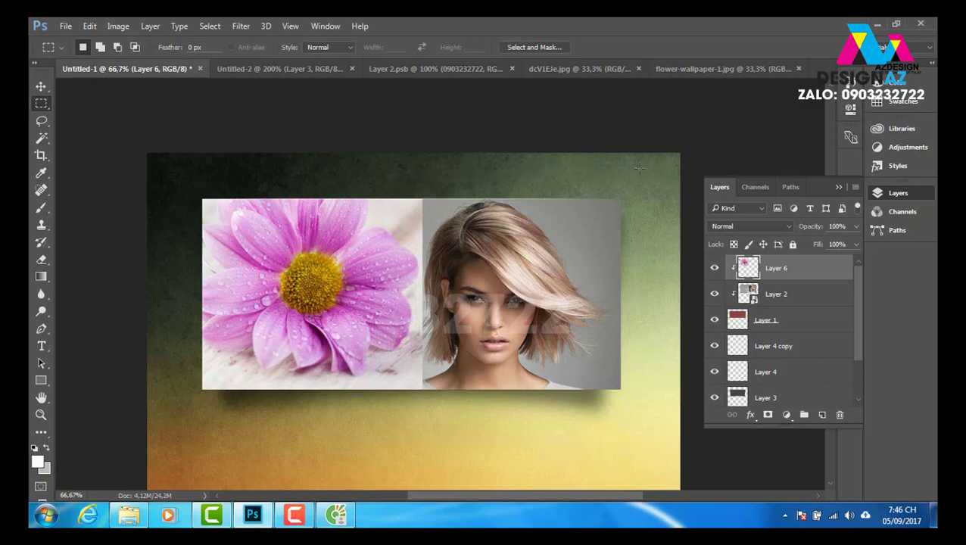
pyautogui.rightClick(46, 104)
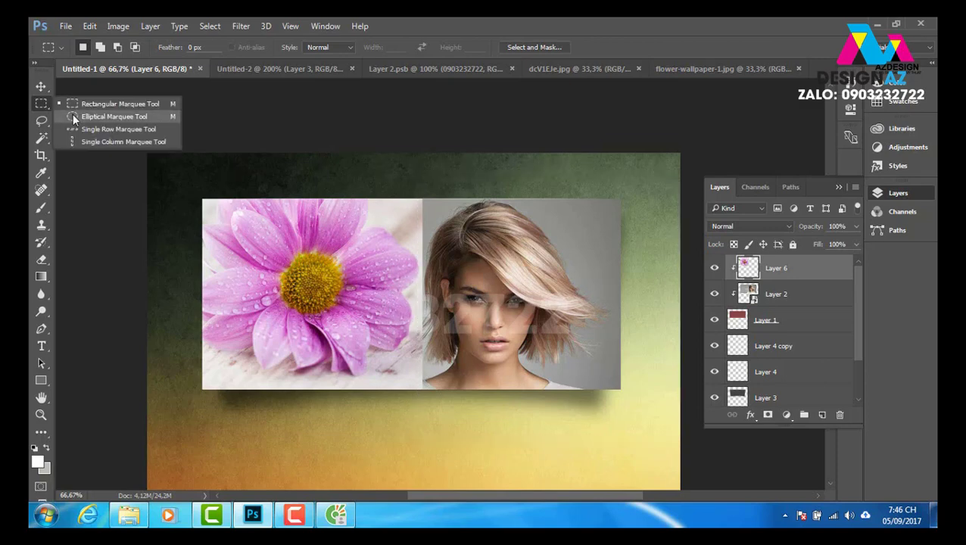
pyautogui.click(72, 114)
pyautogui.moveTo(177, 171)
pyautogui.mouseDown()
pyautogui.moveTo(363, 406)
pyautogui.moveTo(401, 482)
pyautogui.mouseUp()
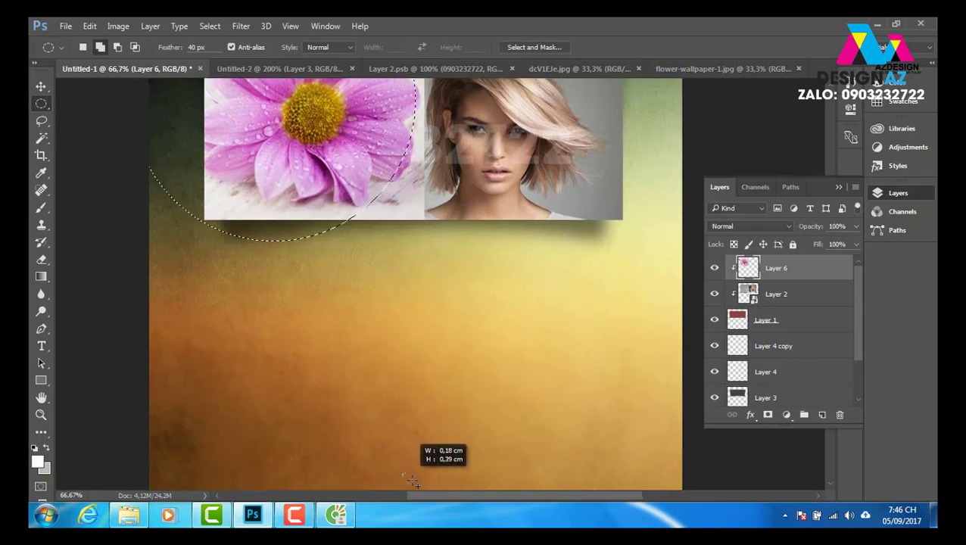
pyautogui.moveTo(401, 482); pyautogui.dragTo(401, 482)
pyautogui.scroll(2, 407, 265)
pyautogui.moveTo(407, 265); pyautogui.dragTo(410, 320)
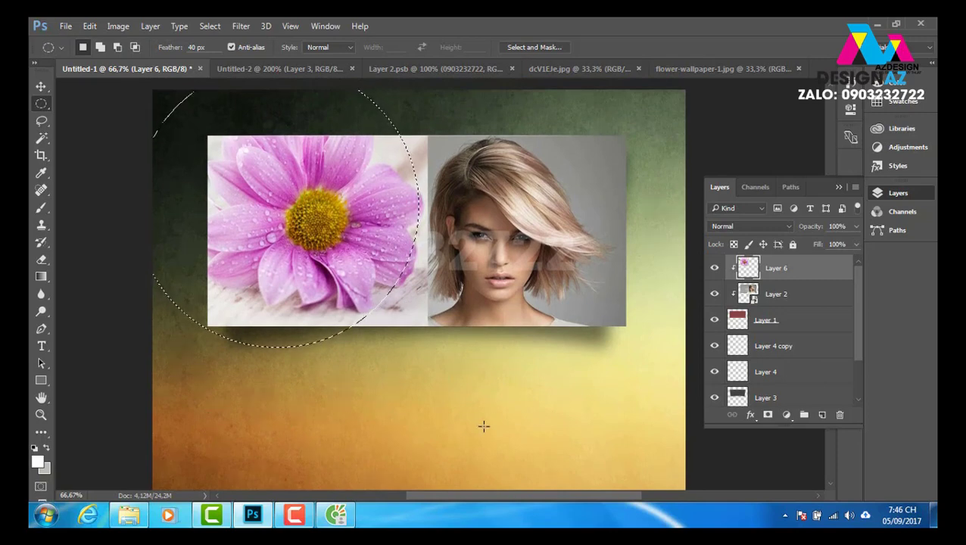
# - Feather the ellipse 40 px and erase outside it to soften the daisy's edge. Then shift the daisy layer right and down
pyautogui.press('shift')
pyautogui.hotkey('shift', 'F6')
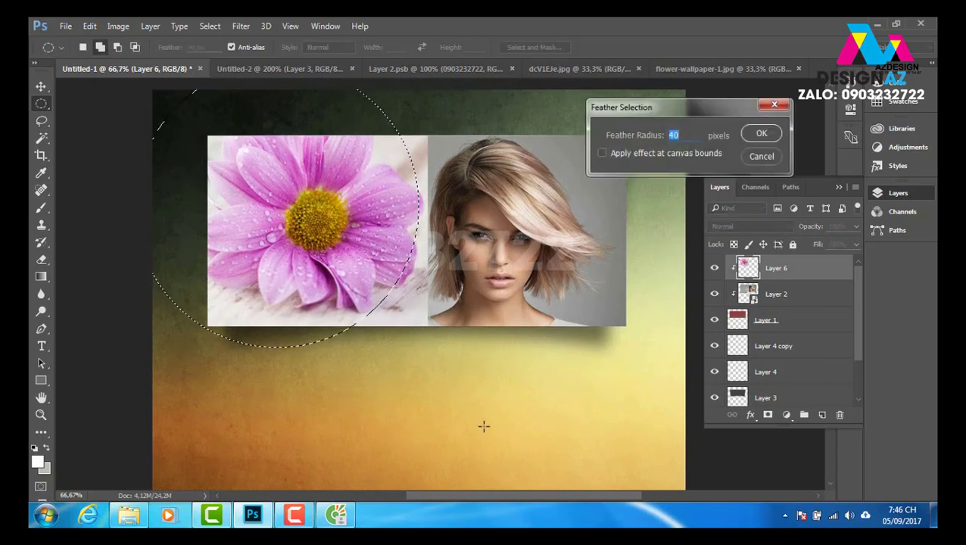
pyautogui.press('Return')
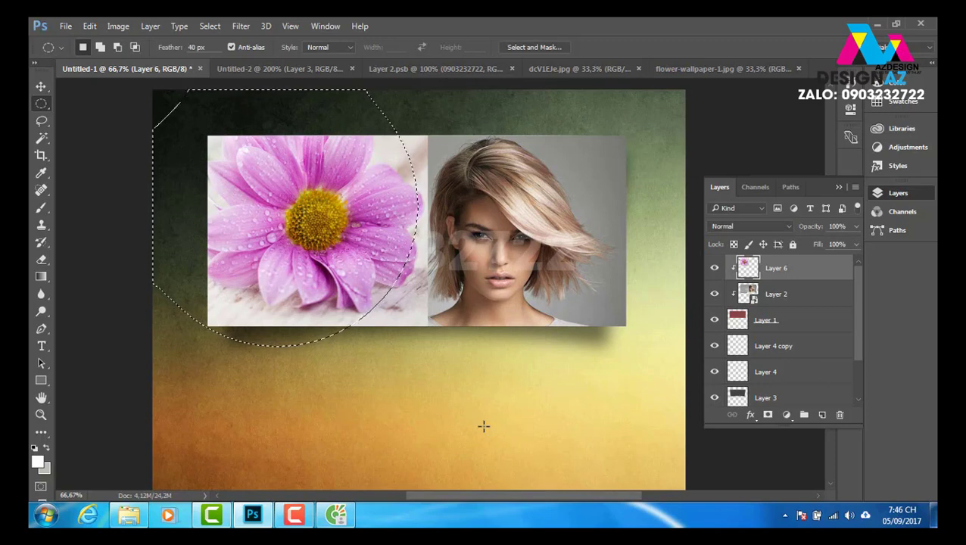
pyautogui.hotkey('ctrl', 'shift', 'i')
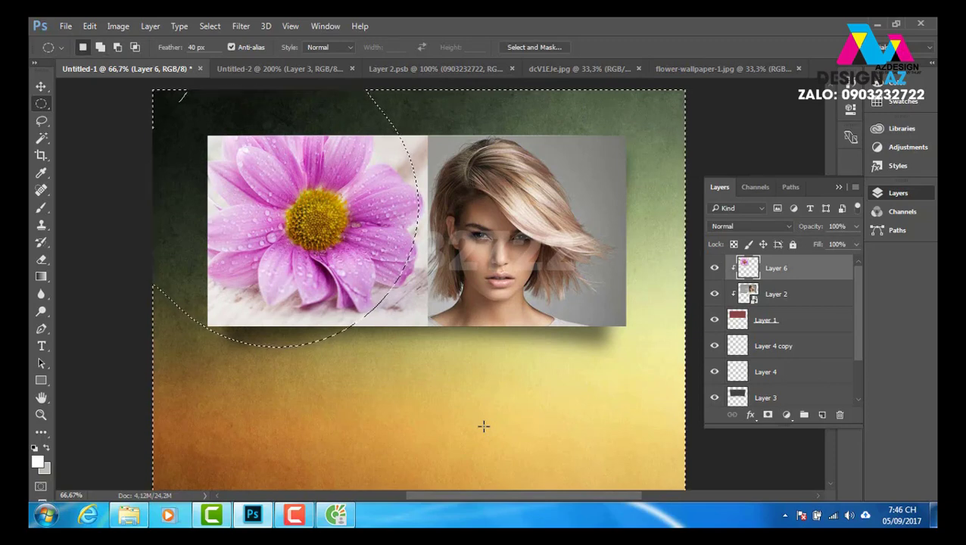
pyautogui.press('Delete')
pyautogui.press('Delete')
pyautogui.press('v')
pyautogui.hotkey('ctrl', 'd')
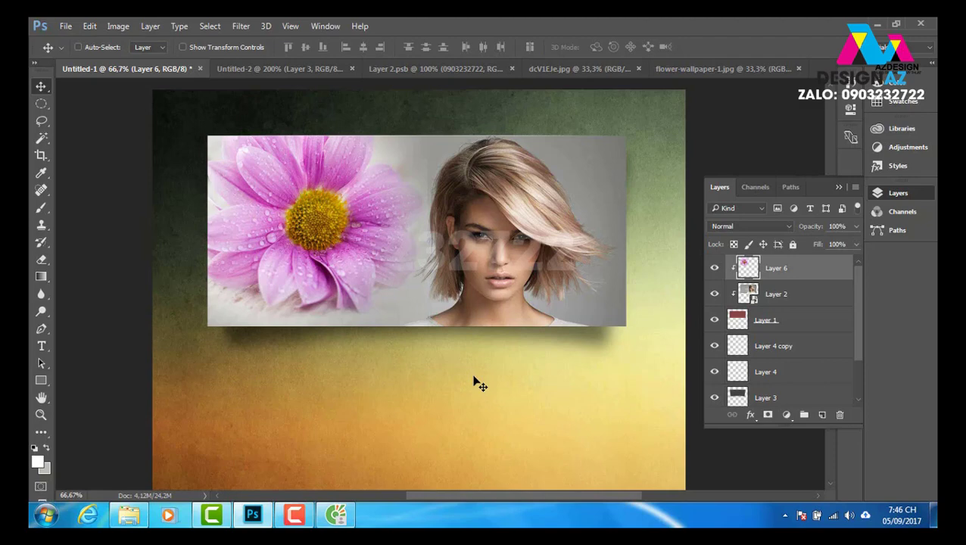
pyautogui.moveTo(335, 191); pyautogui.dragTo(376, 205)
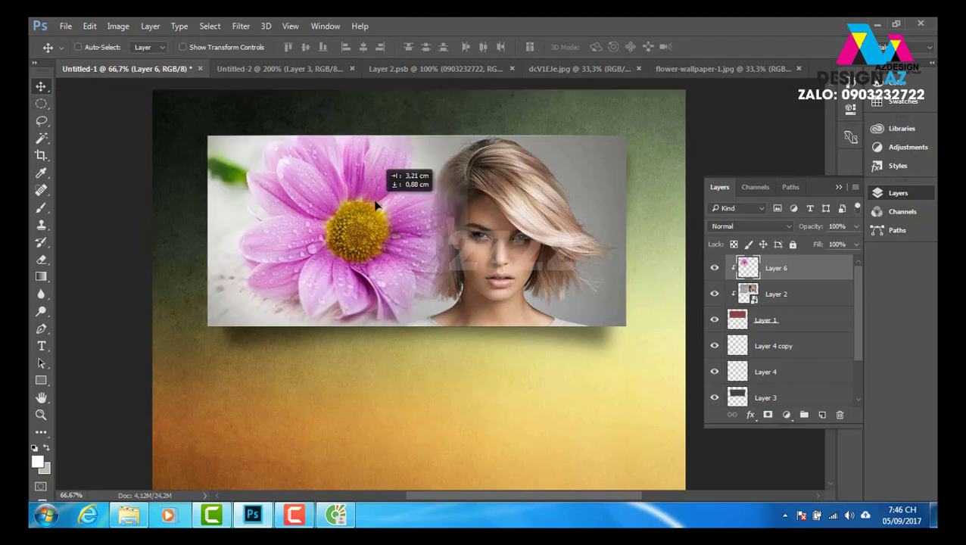
# - Delete the flower layer and clear the selection on flower-wallpaper-1.jpg
pyautogui.press('Delete')
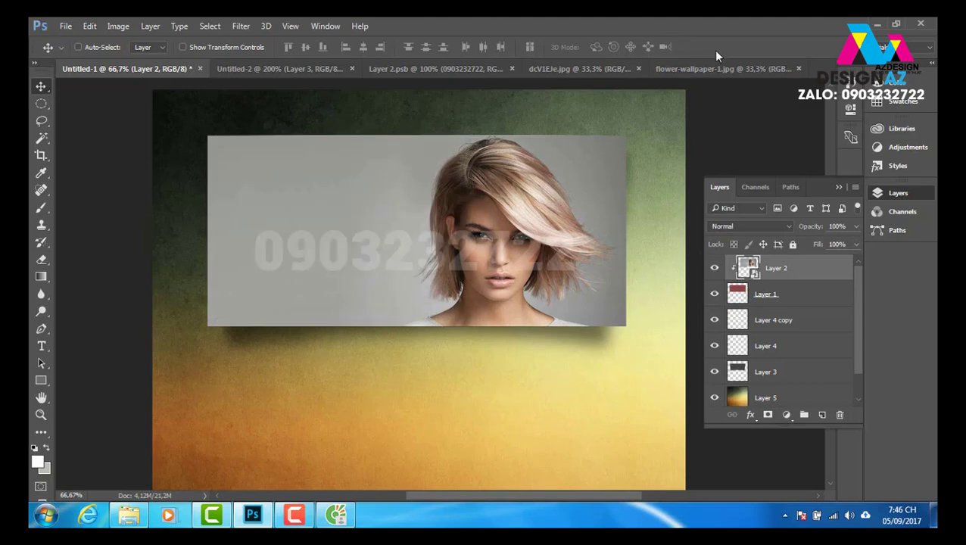
pyautogui.click(711, 69)
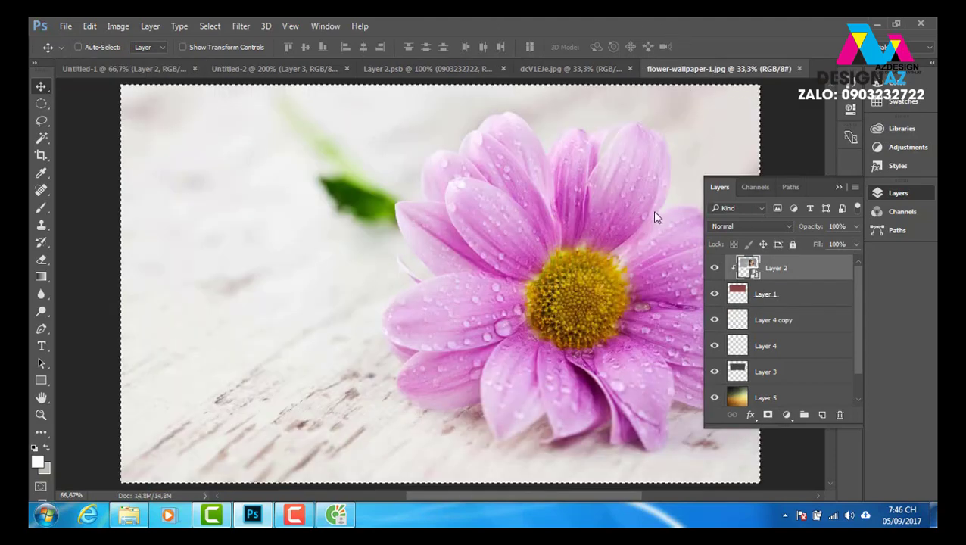
pyautogui.hotkey('ctrl', 'd')
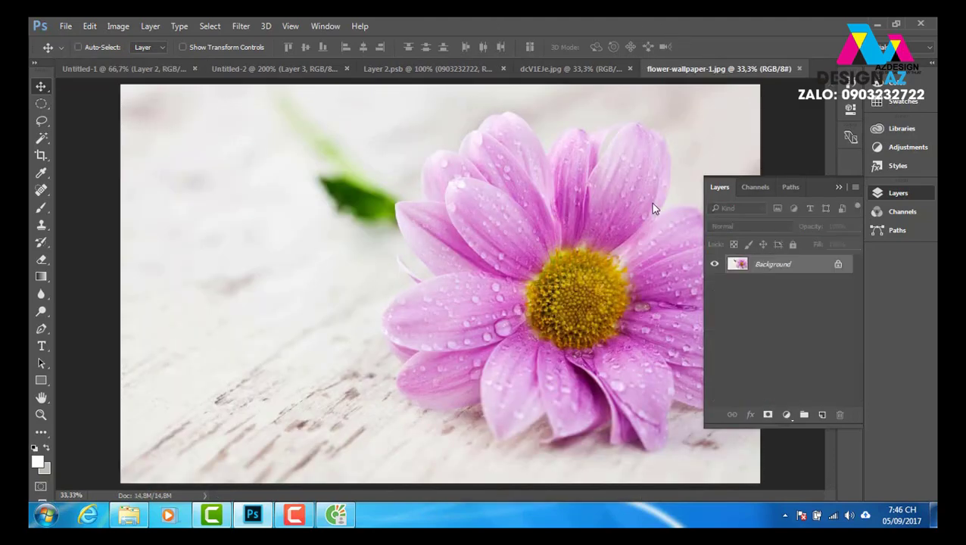
# - Open the child-004.jpg baby photo
pyautogui.hotkey('ctrl', 'o')
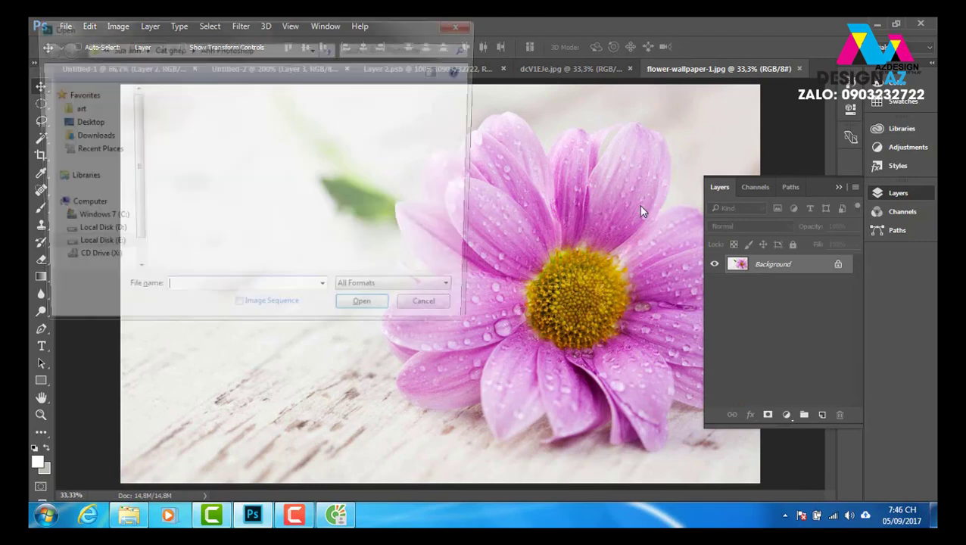
pyautogui.scroll(-1, 341, 189)
pyautogui.scroll(-1, 341, 189)
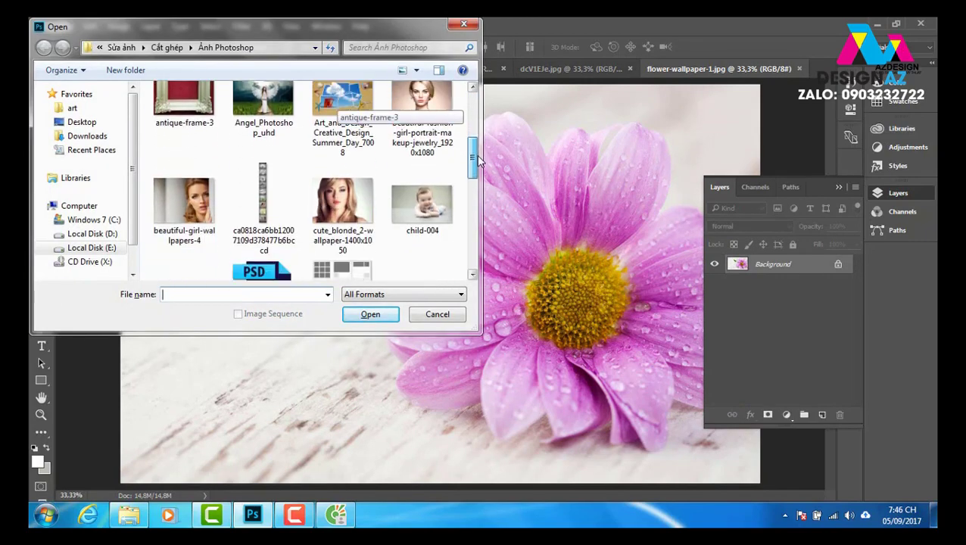
pyautogui.click(421, 193)
pyautogui.click(368, 316)
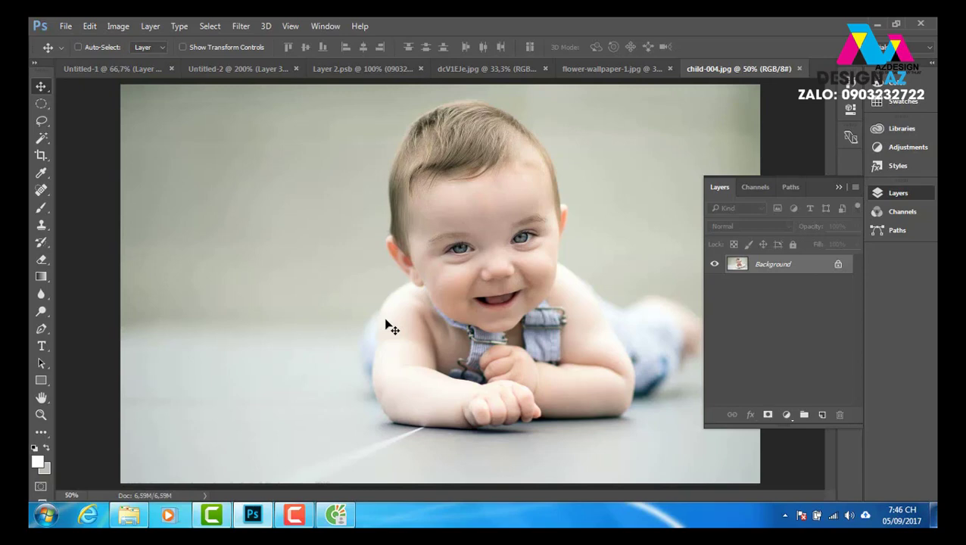
# - Paste an elliptical cutout of the baby's head onto the flower centre as a trial, then delete it
pyautogui.click(43, 104)
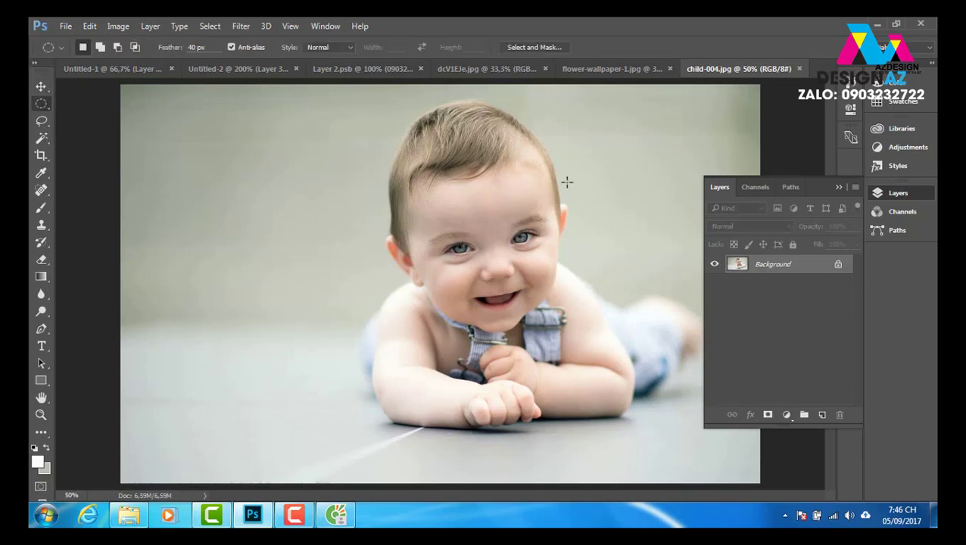
pyautogui.moveTo(406, 117)
pyautogui.mouseDown()
pyautogui.moveTo(596, 366)
pyautogui.moveTo(591, 377)
pyautogui.mouseUp()
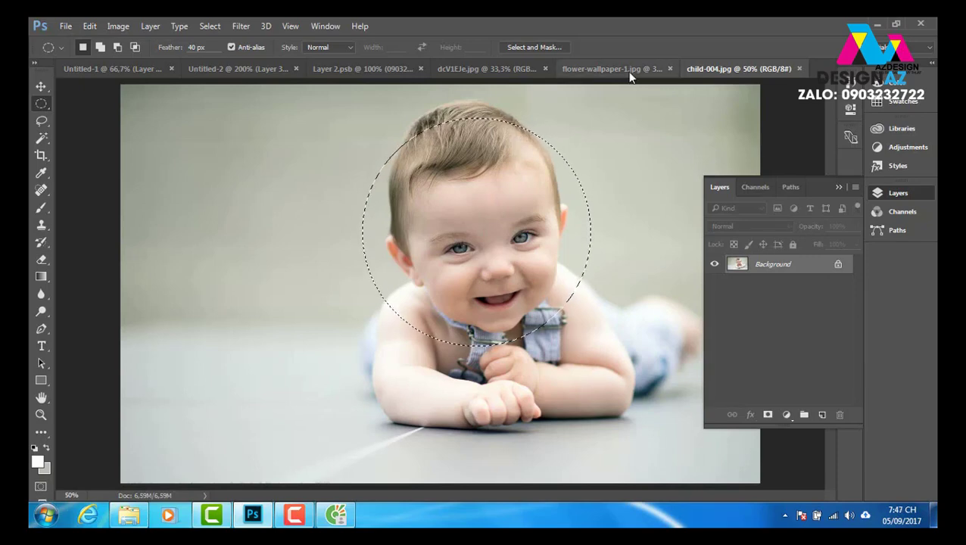
pyautogui.hotkey('ctrl', 'shift', 'Tab')
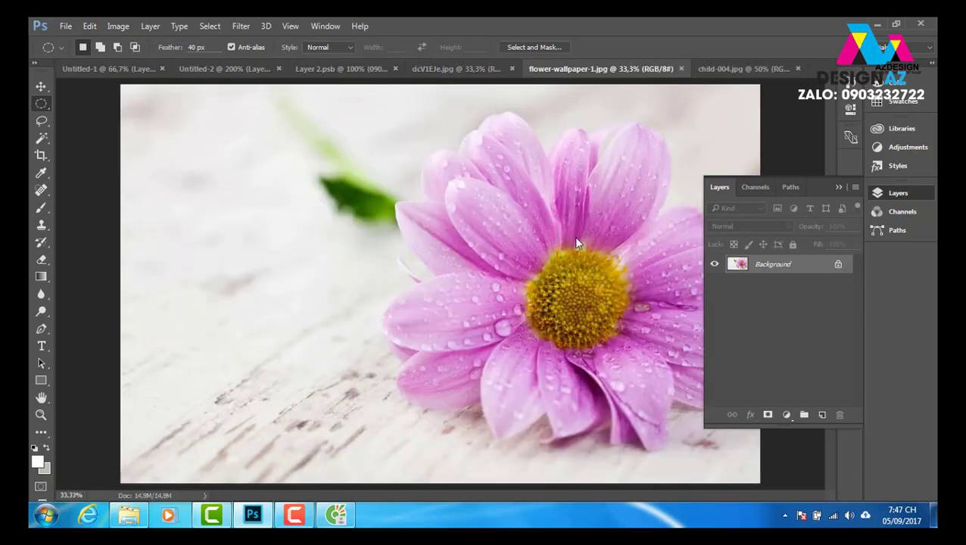
pyautogui.hotkey('ctrl', 'v')
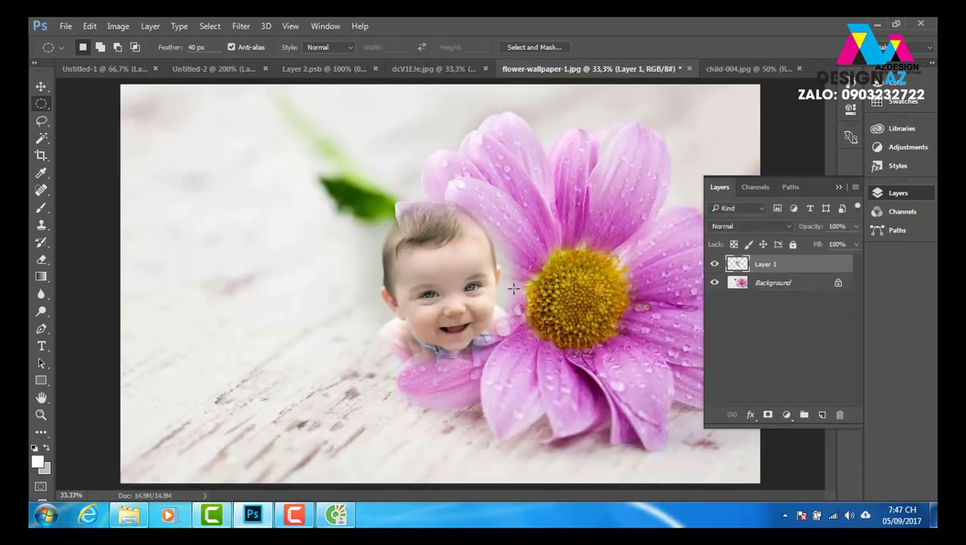
pyautogui.press('v')
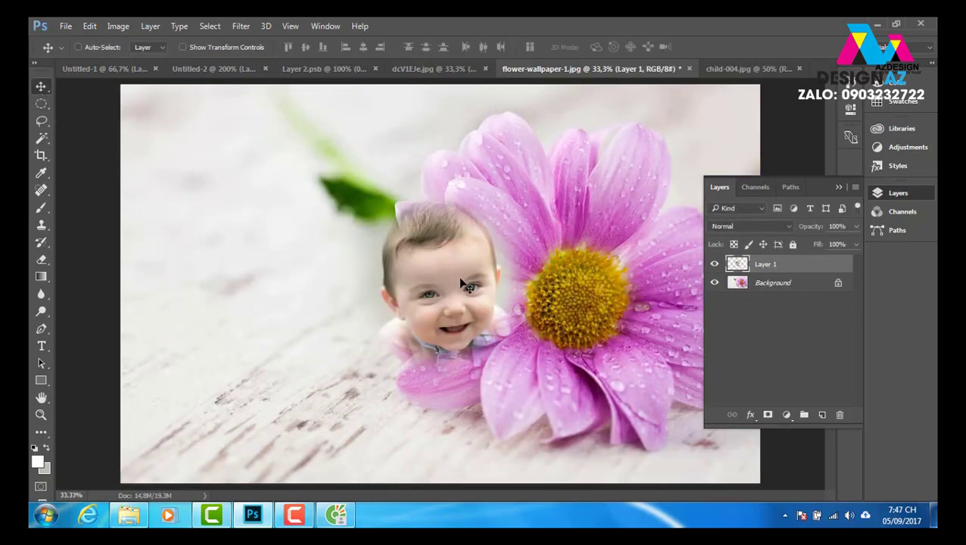
pyautogui.moveTo(485, 284); pyautogui.dragTo(633, 296)
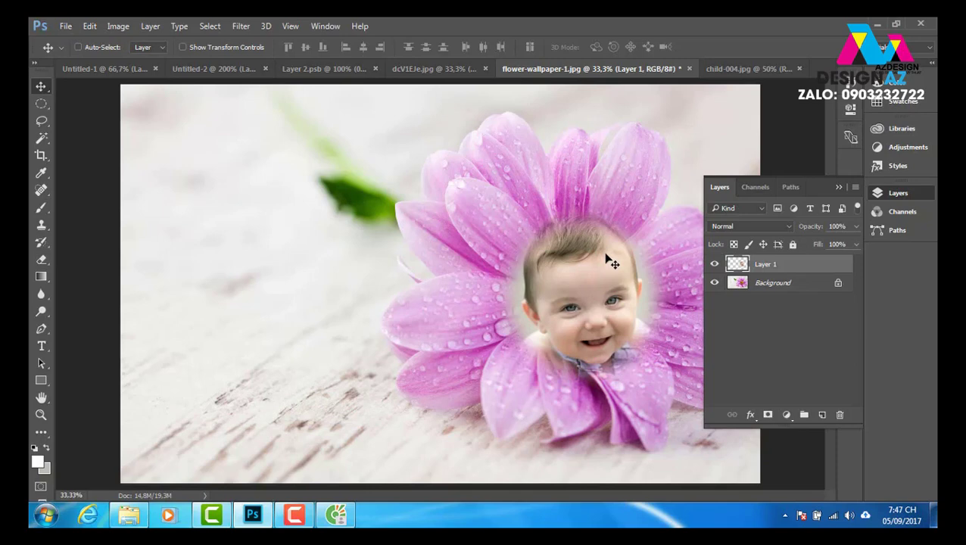
pyautogui.press('Delete')
# - On child-004.jpg, set the marquee feather to 0 px and draw a hard-edged circle around the baby's face
pyautogui.click(744, 69)
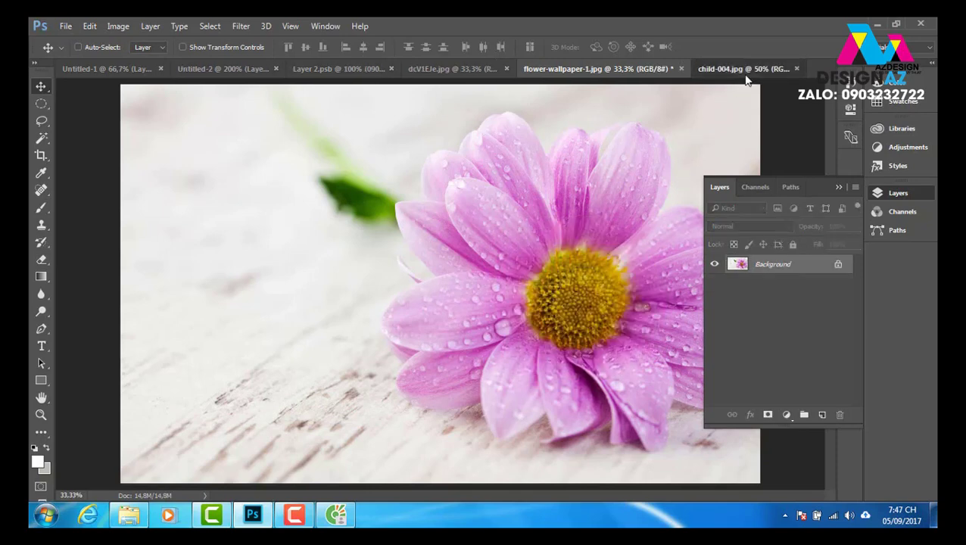
pyautogui.click(41, 104)
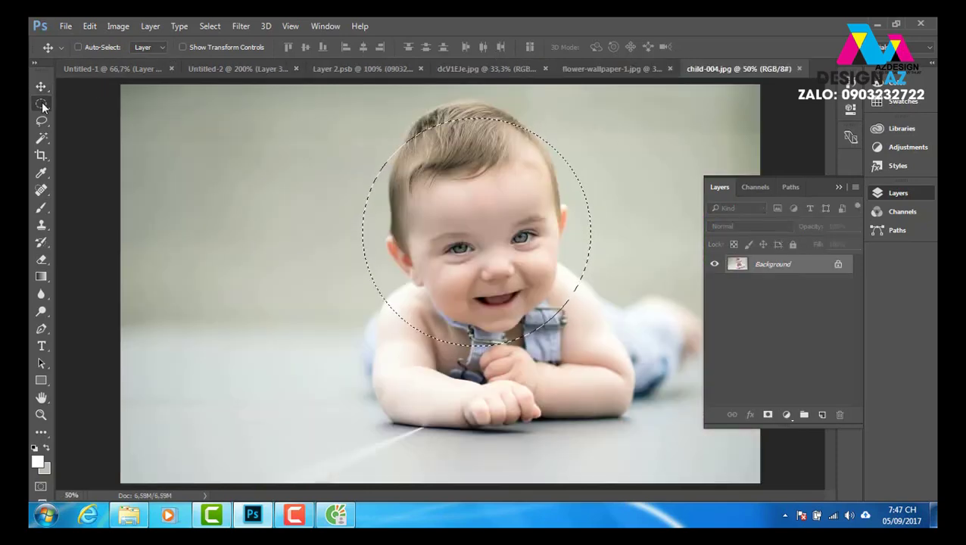
pyautogui.click(197, 47)
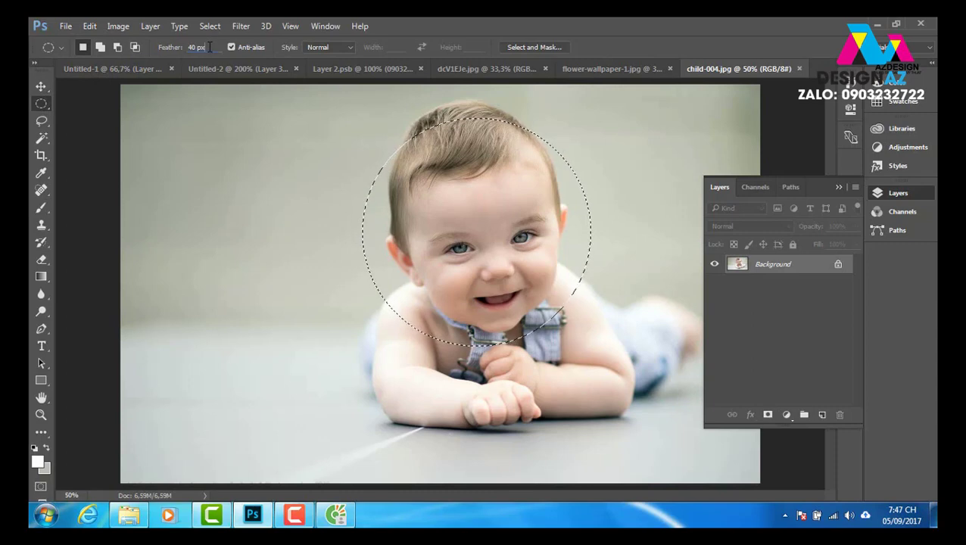
pyautogui.write('0')
pyautogui.press('Return')
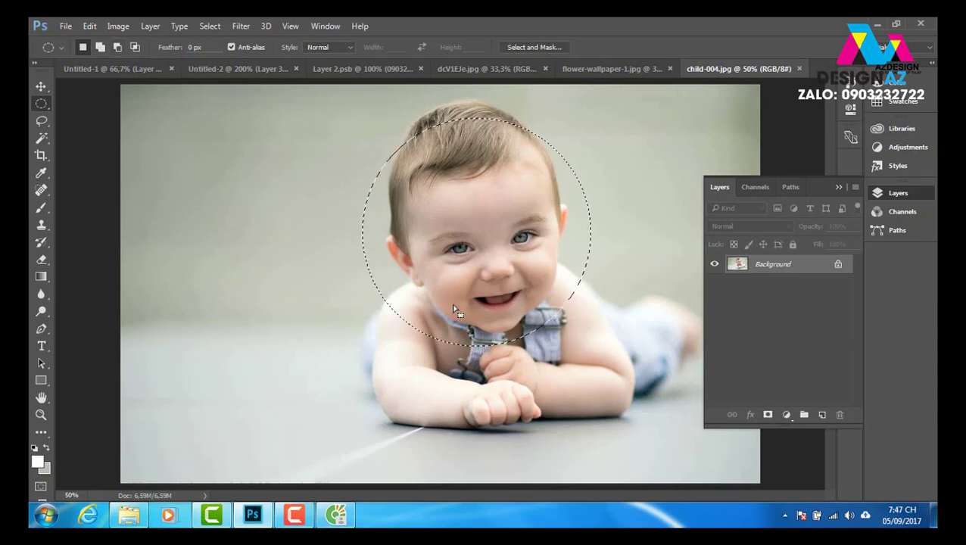
pyautogui.click(458, 310)
pyautogui.moveTo(365, 120); pyautogui.dragTo(587, 351)
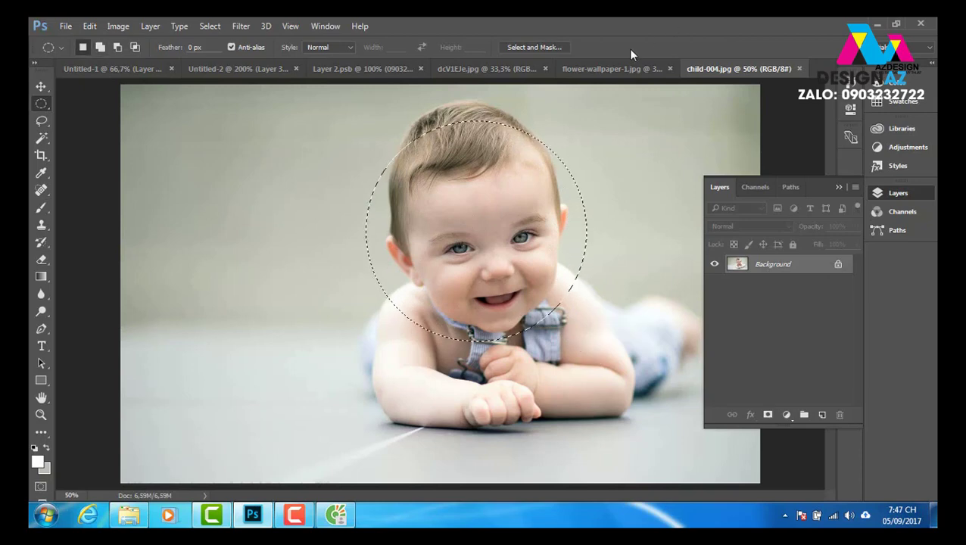
# - Trial-paste the baby circle into the flower photo, undo it, and return to child-004.jpg
pyautogui.hotkey('ctrl', 'c')
pyautogui.hotkey('ctrl', 'shift', 'Tab')
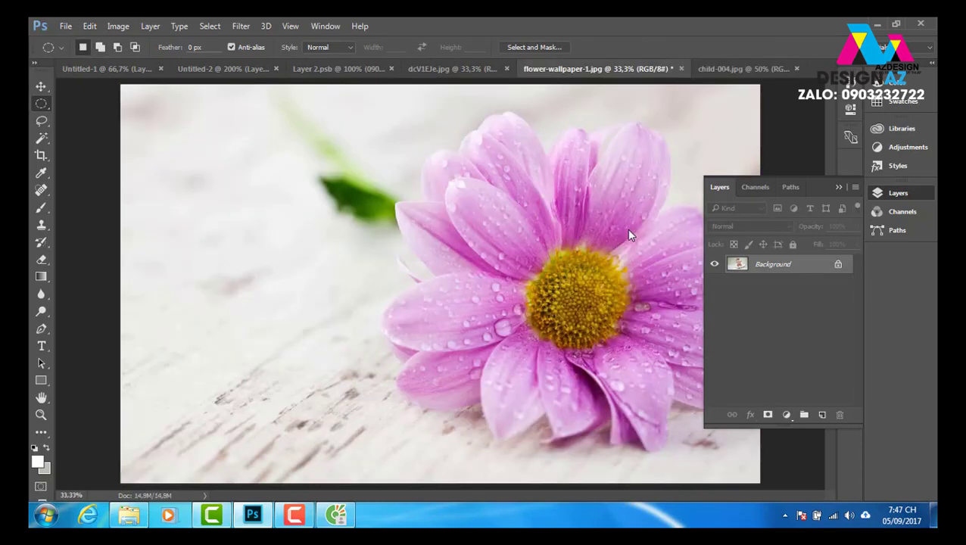
pyautogui.hotkey('ctrl', 'v')
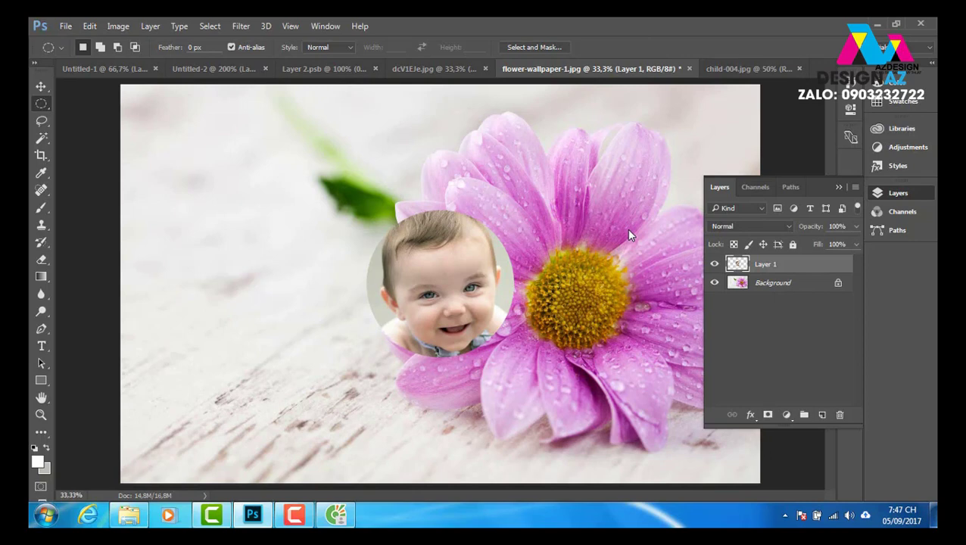
pyautogui.hotkey('ctrl', 'z')
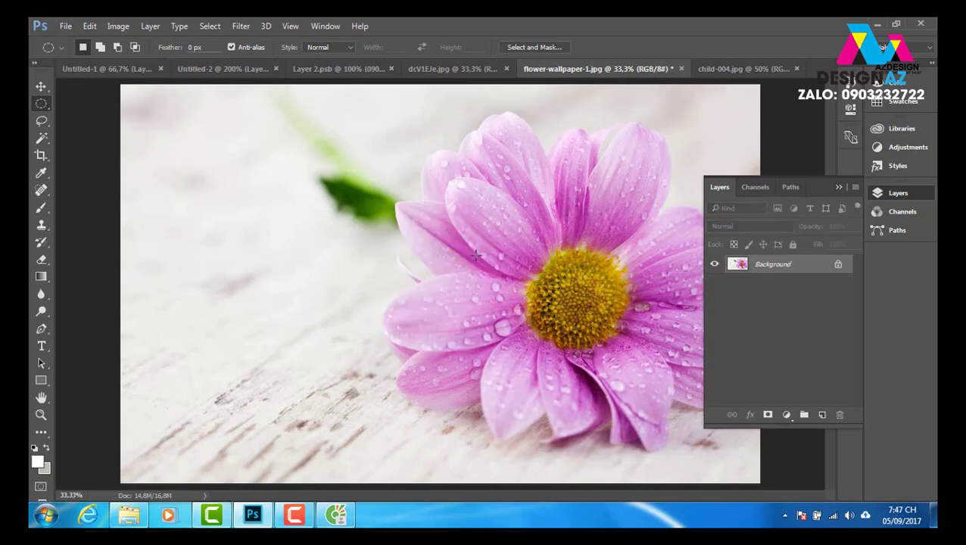
pyautogui.click(757, 69)
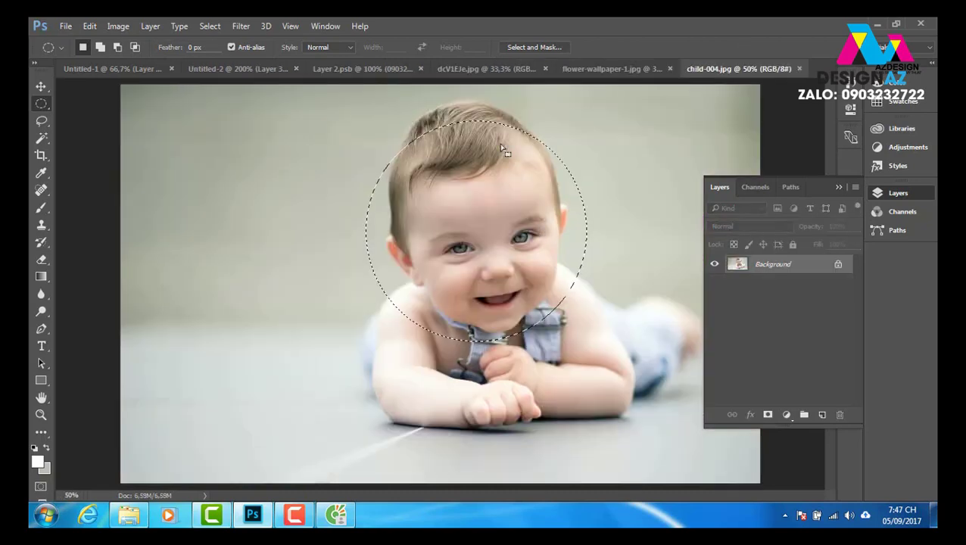
# - Feather the baby-face selection by 60 px, then by 15 px
pyautogui.hotkey('shift', 'F6')
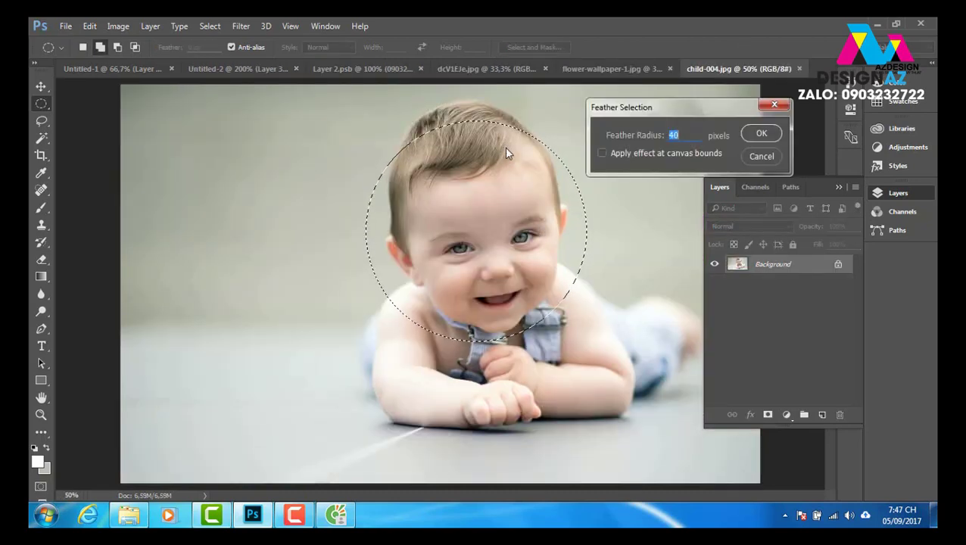
pyautogui.write('6')
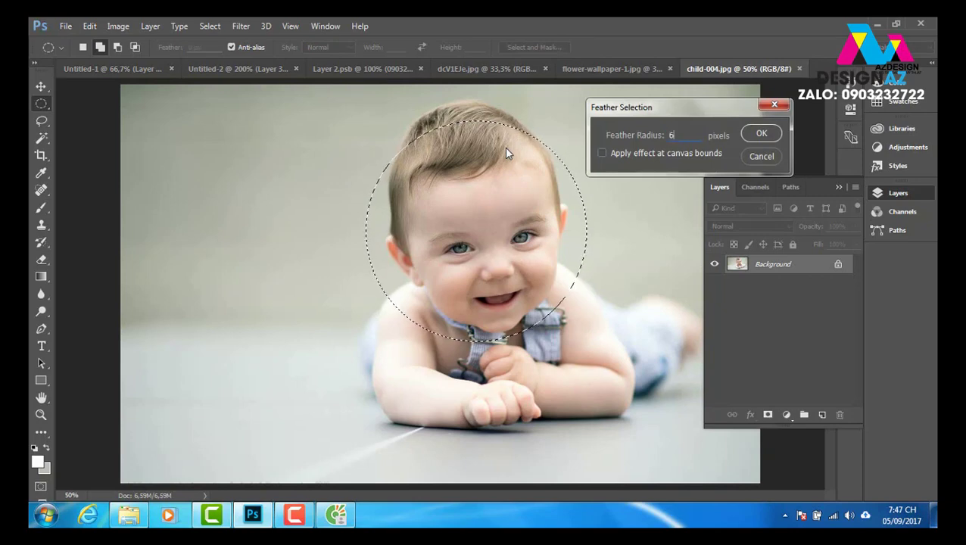
pyautogui.write('0')
pyautogui.press('Return')
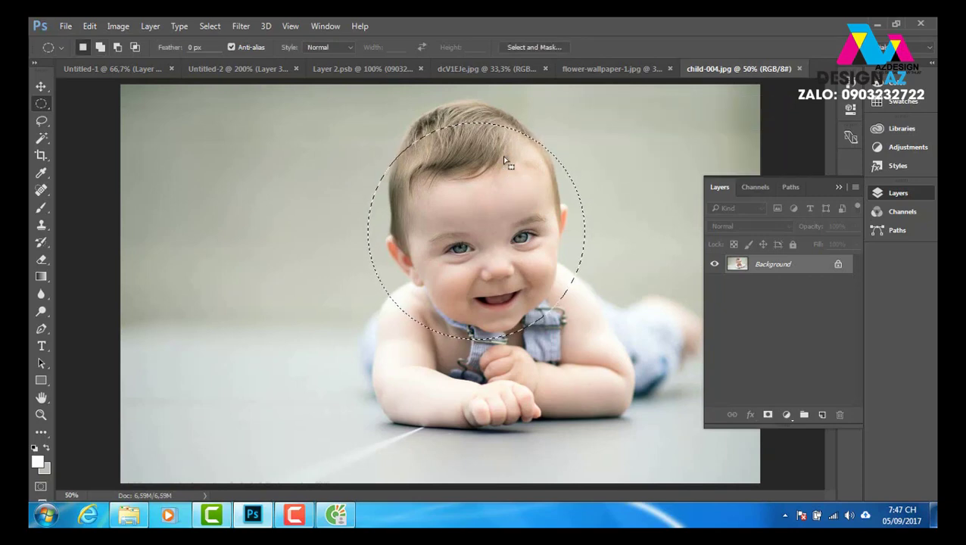
pyautogui.hotkey('shift', 'F6')
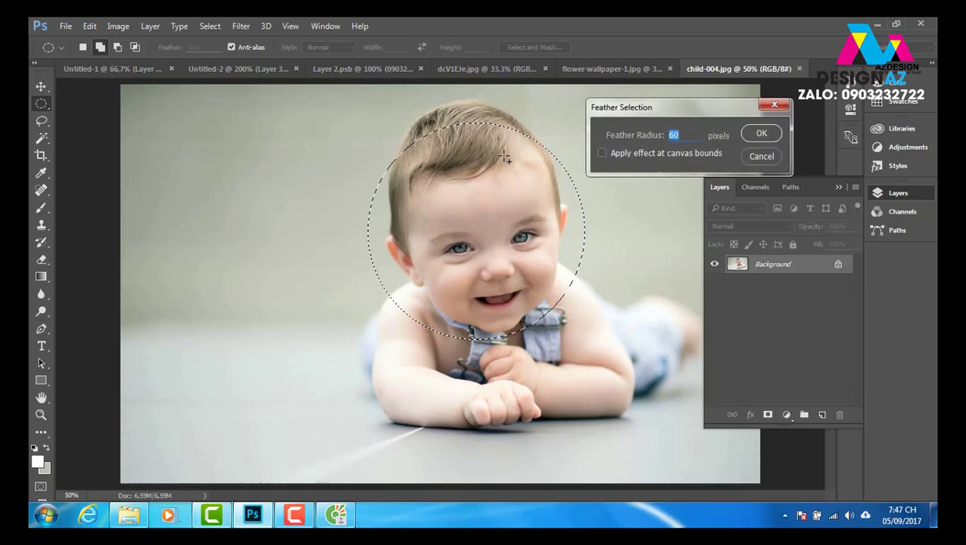
pyautogui.write('15')
pyautogui.press('Return')
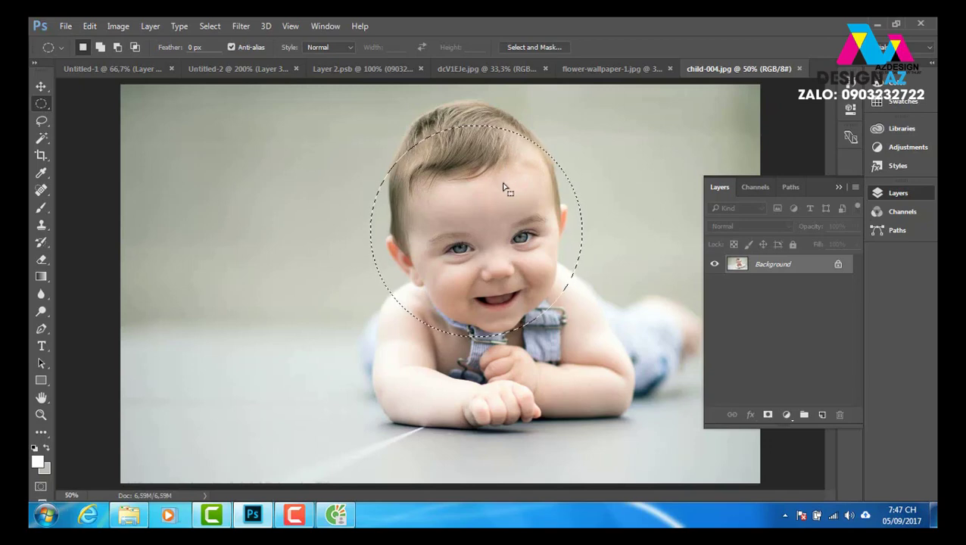
# - Paste the feathered baby face into flower-wallpaper-1.jpg and position it on the flower centre
pyautogui.click(594, 68)
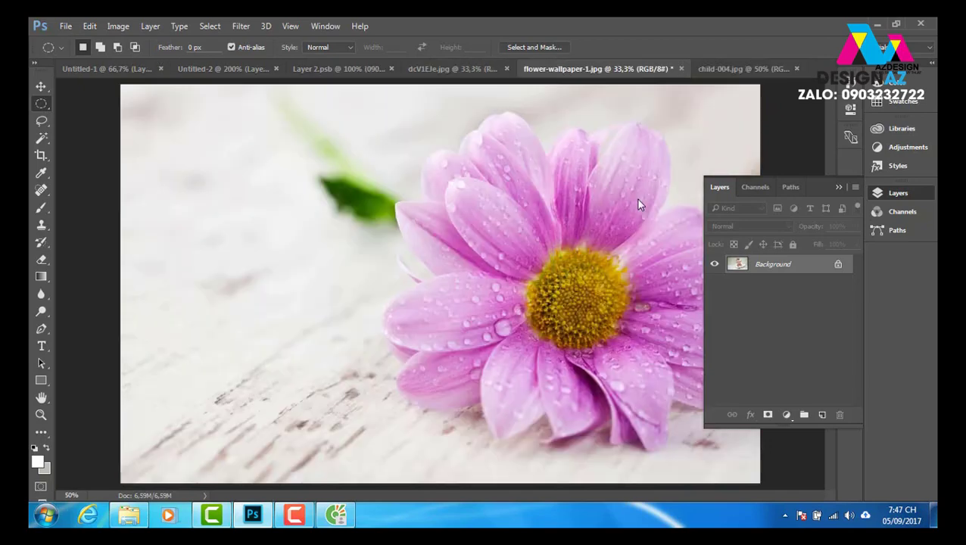
pyautogui.hotkey('ctrl', 'v')
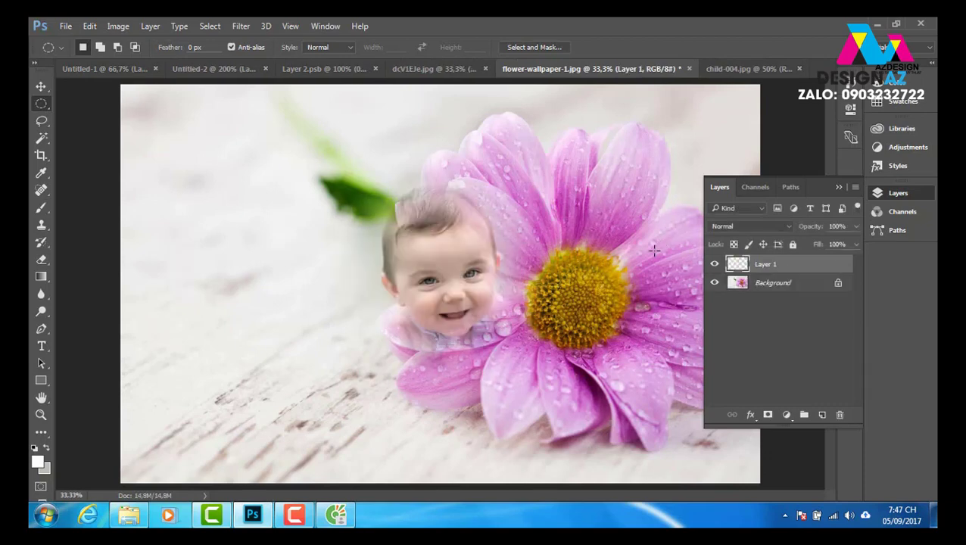
pyautogui.press('v')
pyautogui.moveTo(484, 303); pyautogui.dragTo(597, 285)
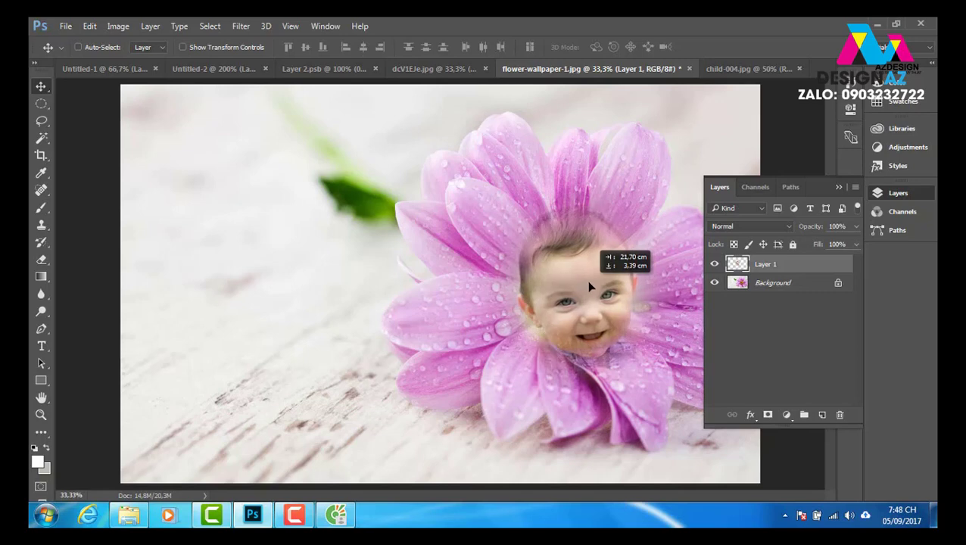
pyautogui.moveTo(589, 284); pyautogui.dragTo(586, 282)
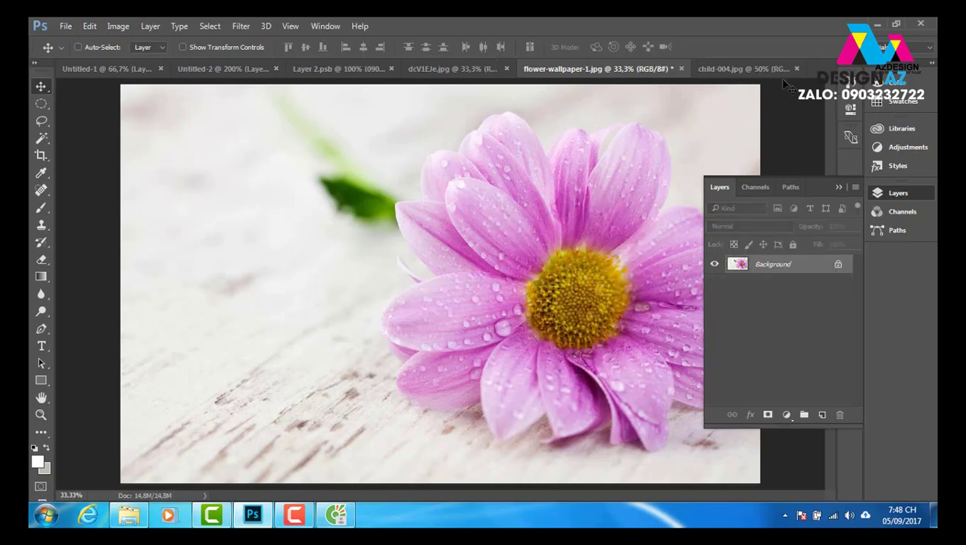
# - On child-004.jpg, clear the circular selection around the baby's face
pyautogui.click(765, 69)
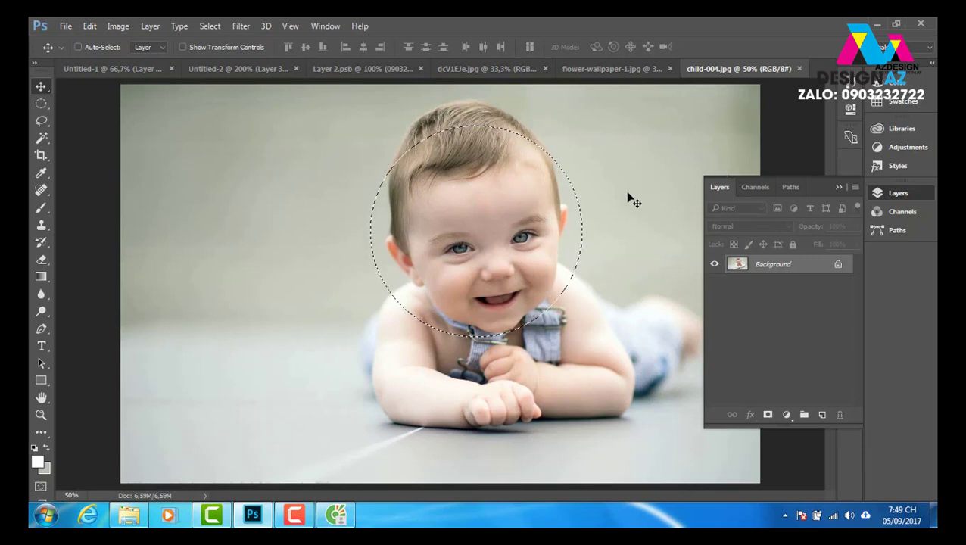
pyautogui.hotkey('ctrl', 'd')
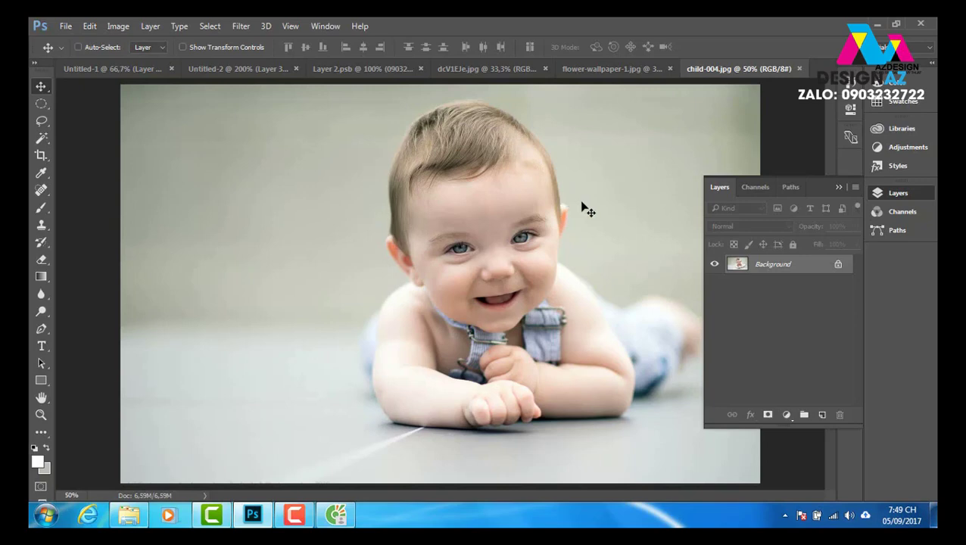
pyautogui.hotkey('ctrl', 'shift', 'd')
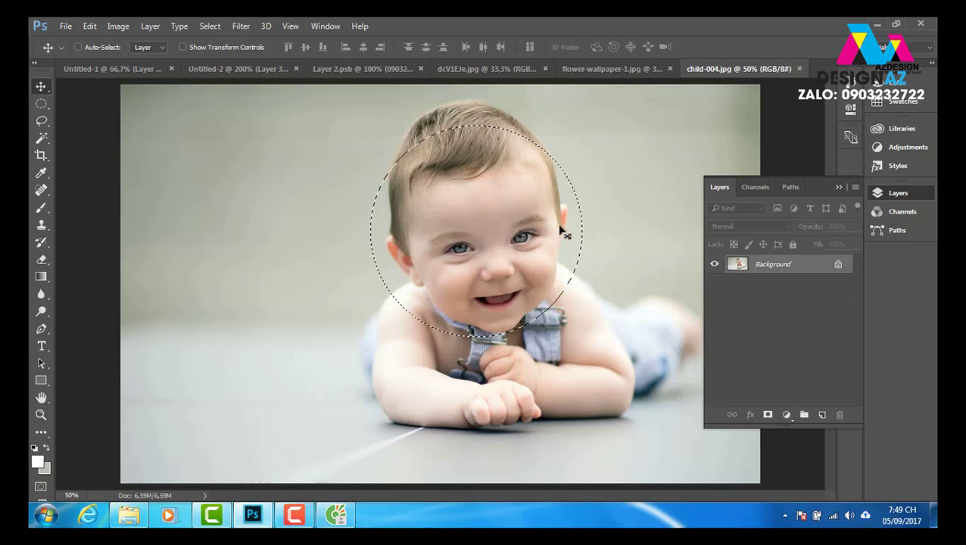
pyautogui.press('ctrl')
pyautogui.hotkey('ctrl', 'd')
# - Draw an elliptical selection covering the baby's whole head
pyautogui.click(41, 103)
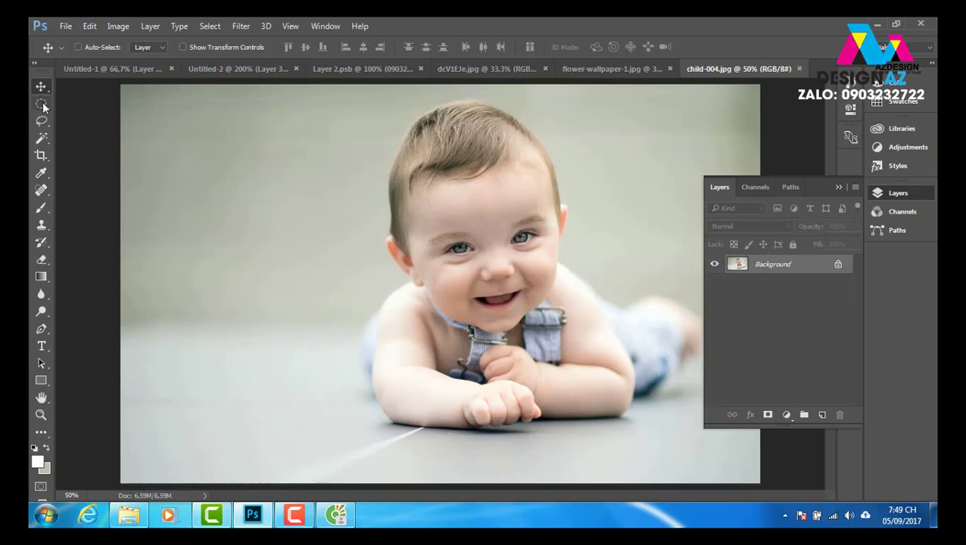
pyautogui.moveTo(374, 108); pyautogui.dragTo(594, 366)
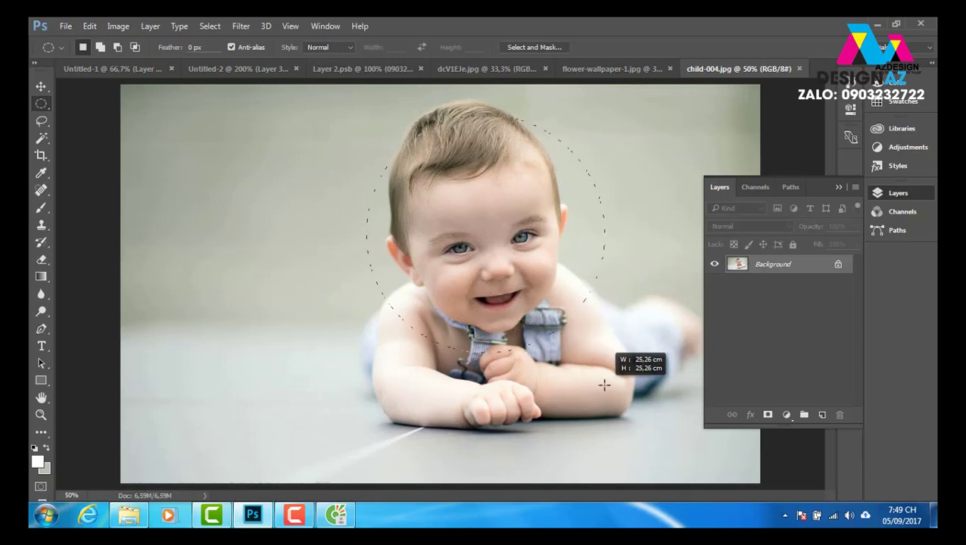
pyautogui.moveTo(594, 366); pyautogui.dragTo(596, 383)
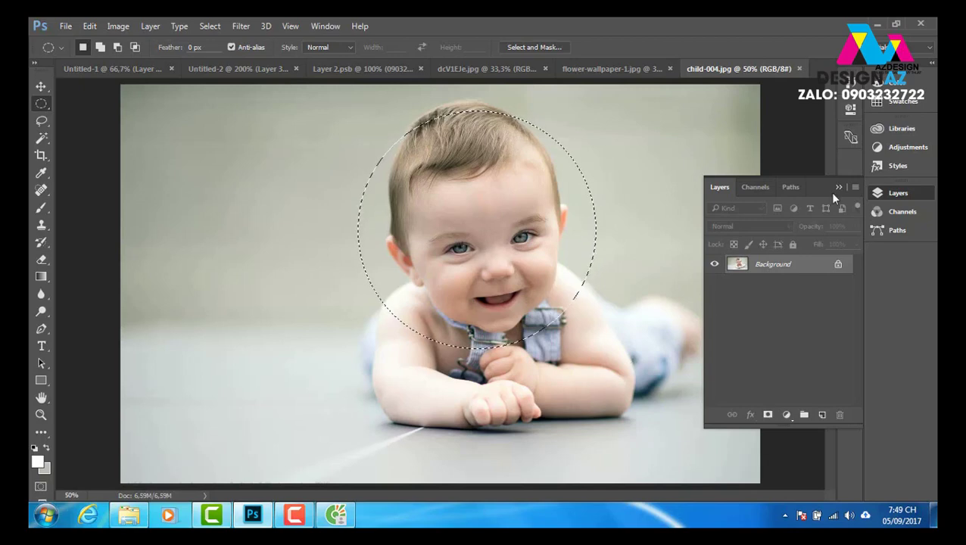
# - Paste the baby's head into the daisy photo and centre it on the flower
pyautogui.click(605, 68)
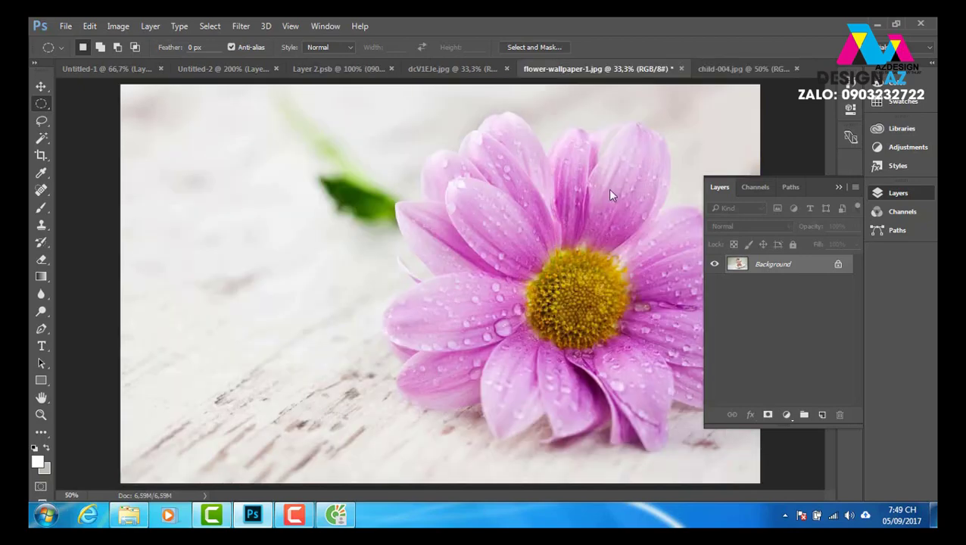
pyautogui.hotkey('ctrl', 'v')
pyautogui.press('v')
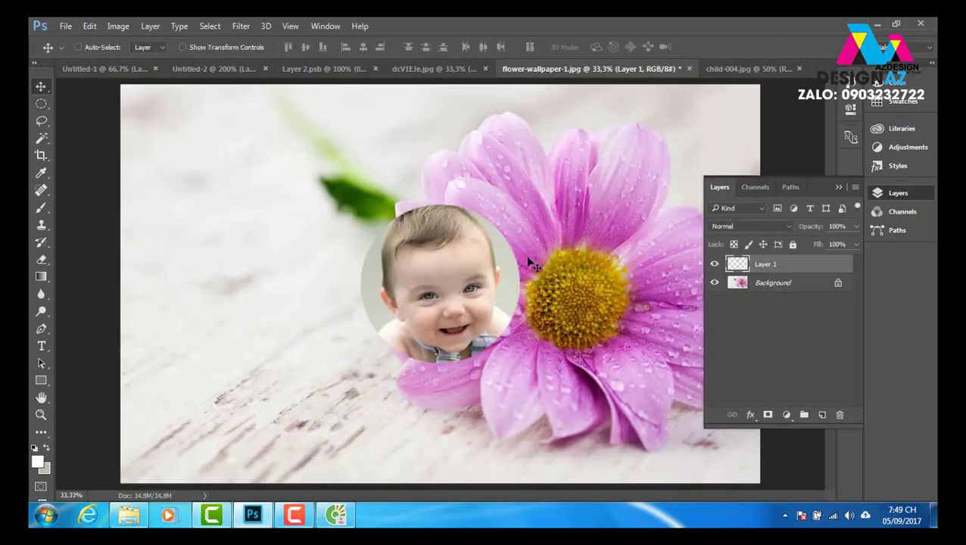
pyautogui.moveTo(492, 262); pyautogui.dragTo(613, 264)
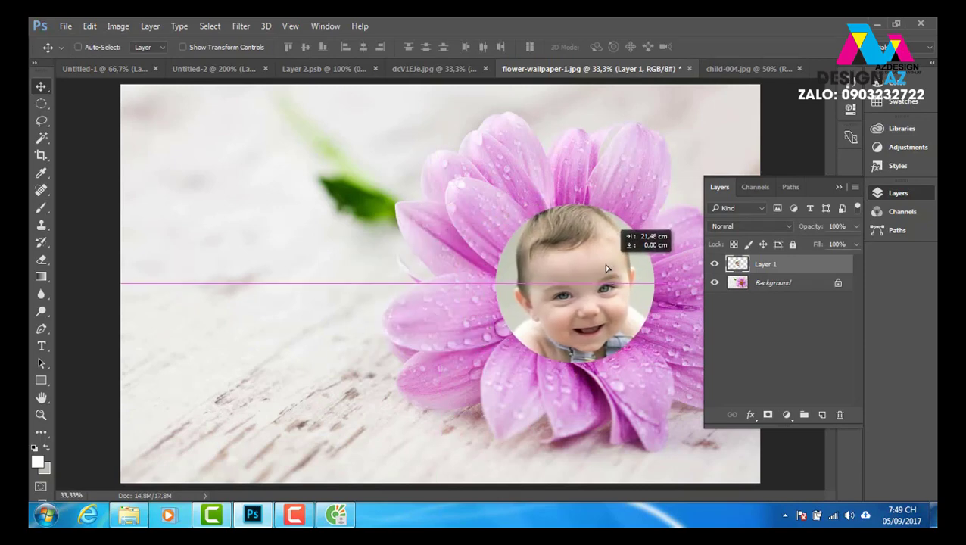
pyautogui.moveTo(613, 264); pyautogui.dragTo(605, 267)
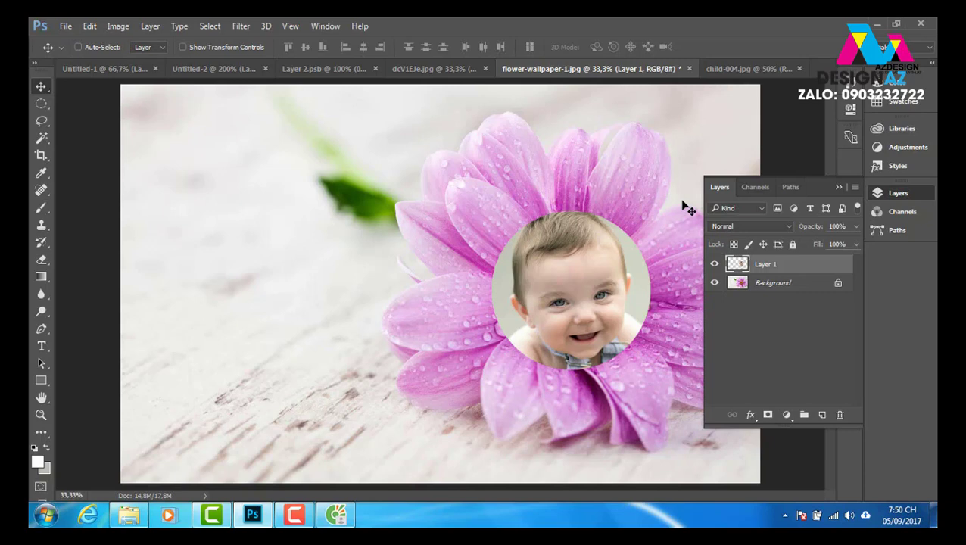
# - Convert the daisy Background into Layer 0 and make baby-face Layer 1 active
pyautogui.doubleClick(824, 284)
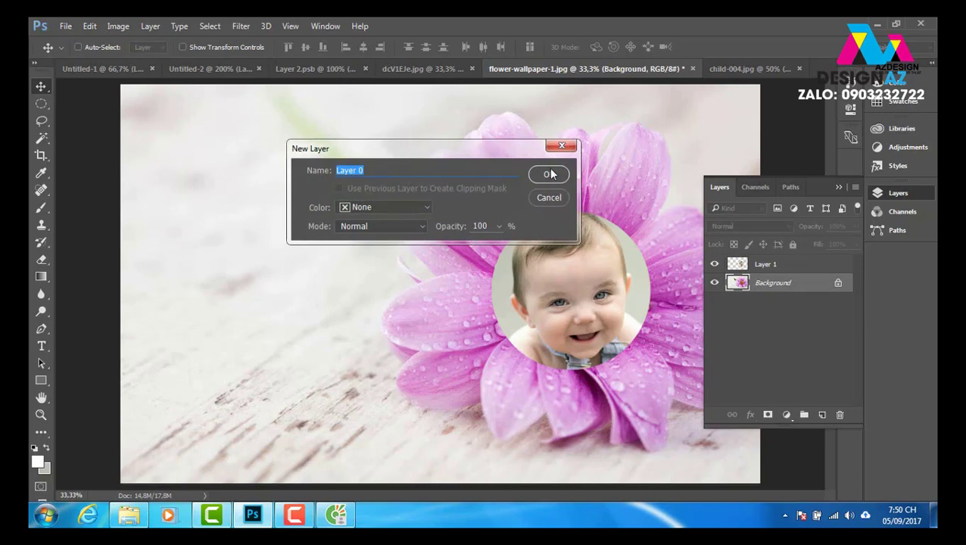
pyautogui.click(554, 173)
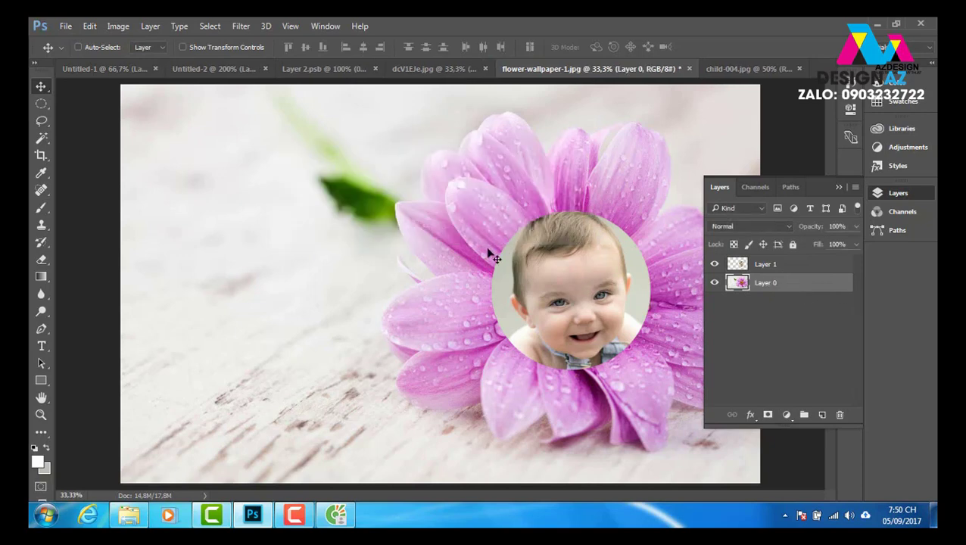
pyautogui.click(731, 269)
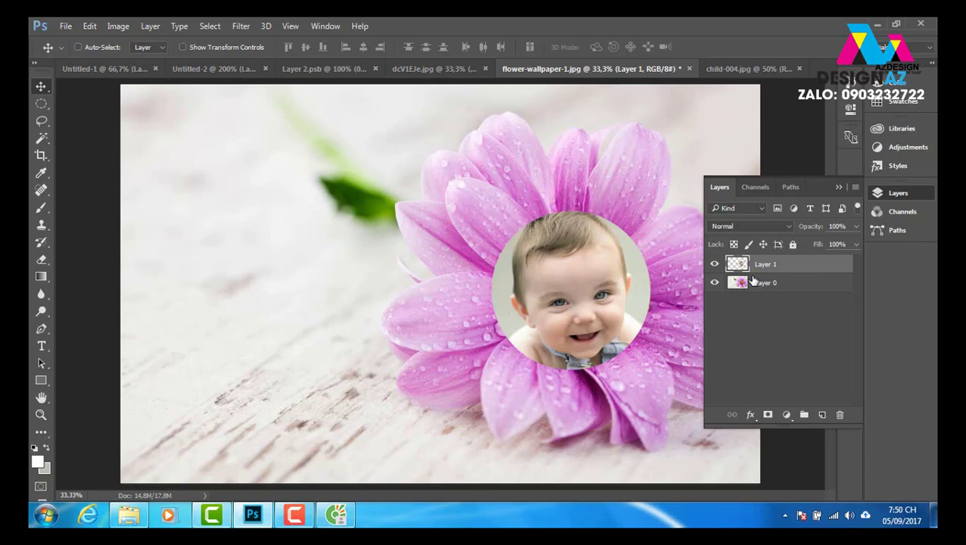
# - Load Layer 1's circular baby-face outline as the selection from its thumbnail
pyautogui.press('ctrl')
pyautogui.press('ctrl')
pyautogui.keyDown('ctrl'); pyautogui.click(739, 268); pyautogui.keyUp('ctrl')
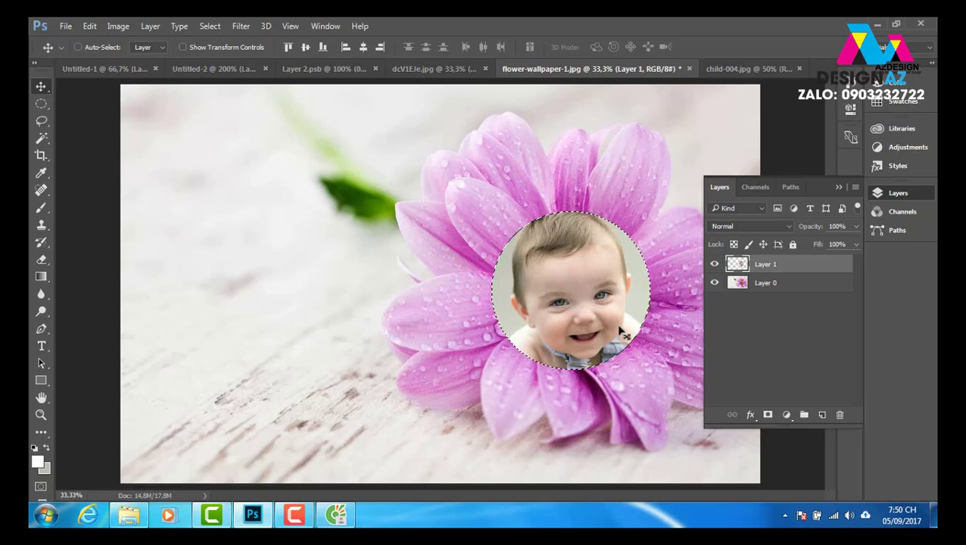
pyautogui.press('ctrl')
pyautogui.click(43, 103)
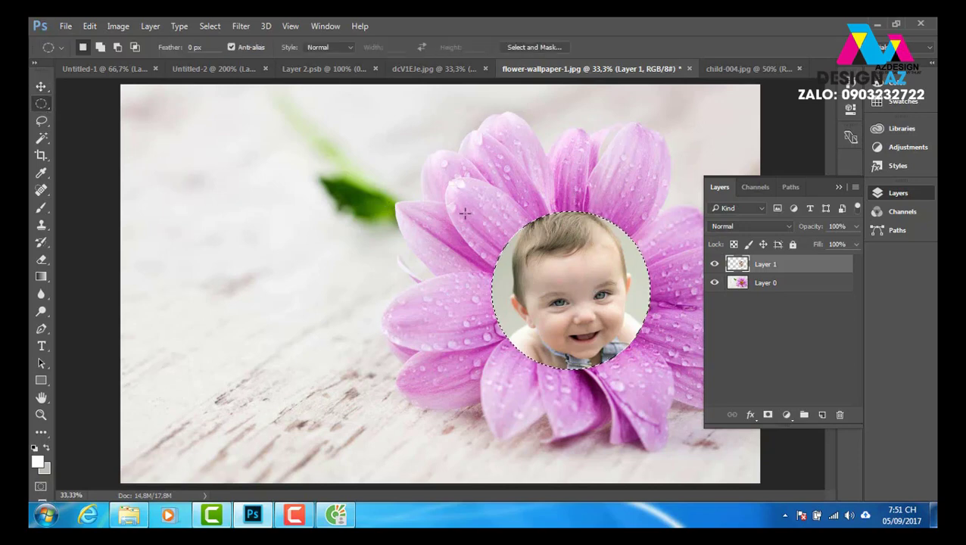
# - Scale the circular selection down to about 87.85% with Transform Selection and commit it
pyautogui.rightClick(599, 239)
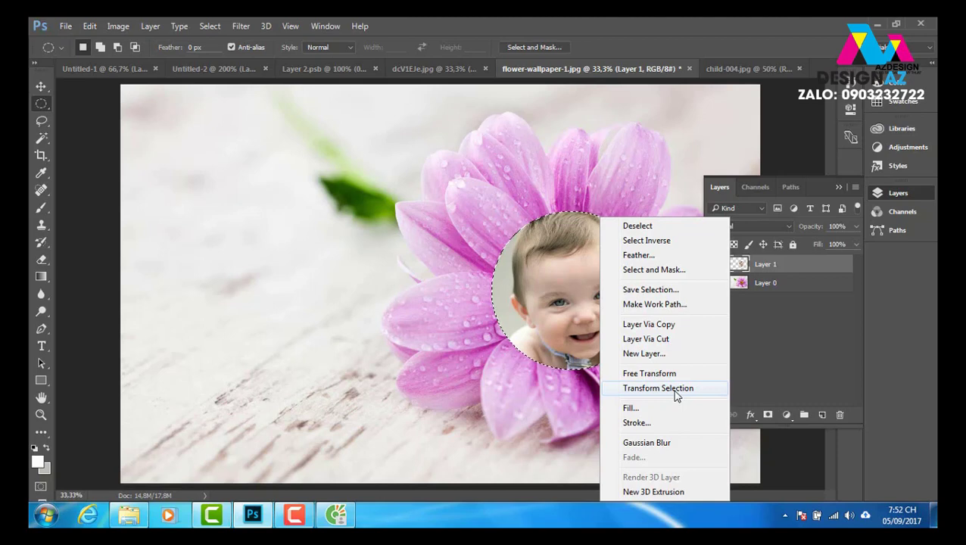
pyautogui.click(216, 28)
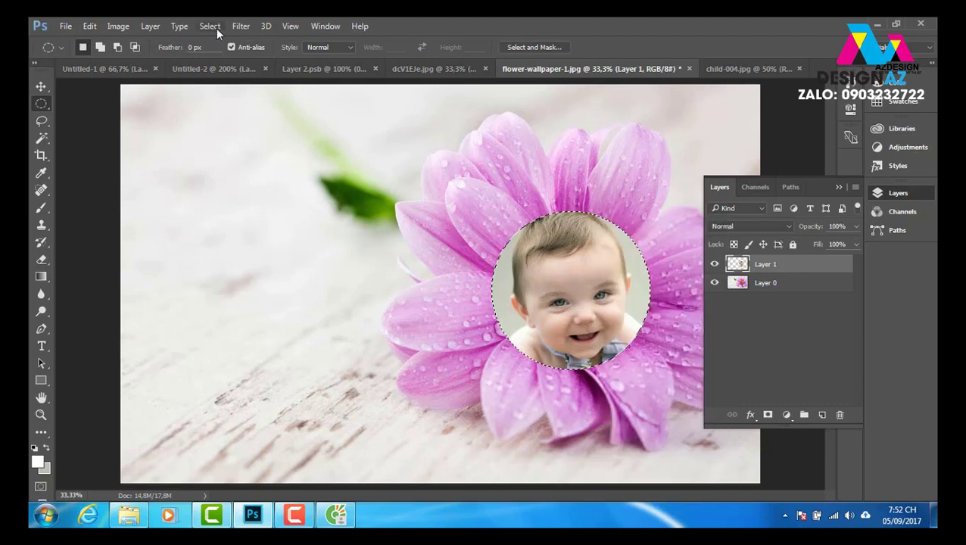
pyautogui.click(215, 28)
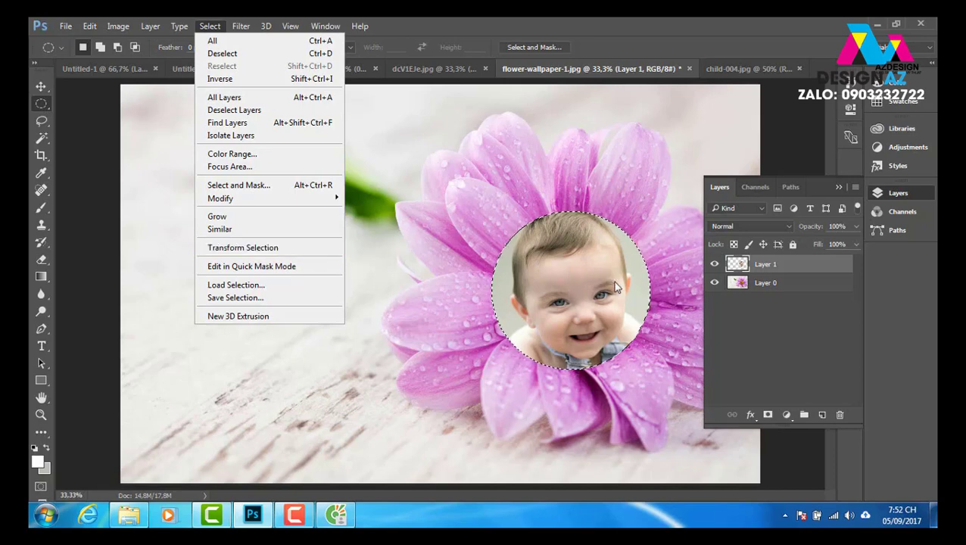
pyautogui.rightClick(606, 257)
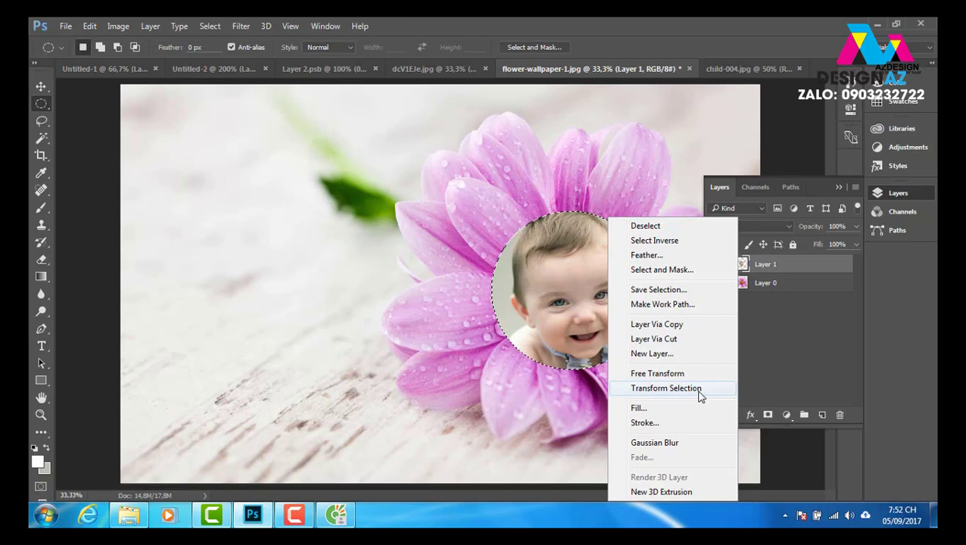
pyautogui.click(699, 393)
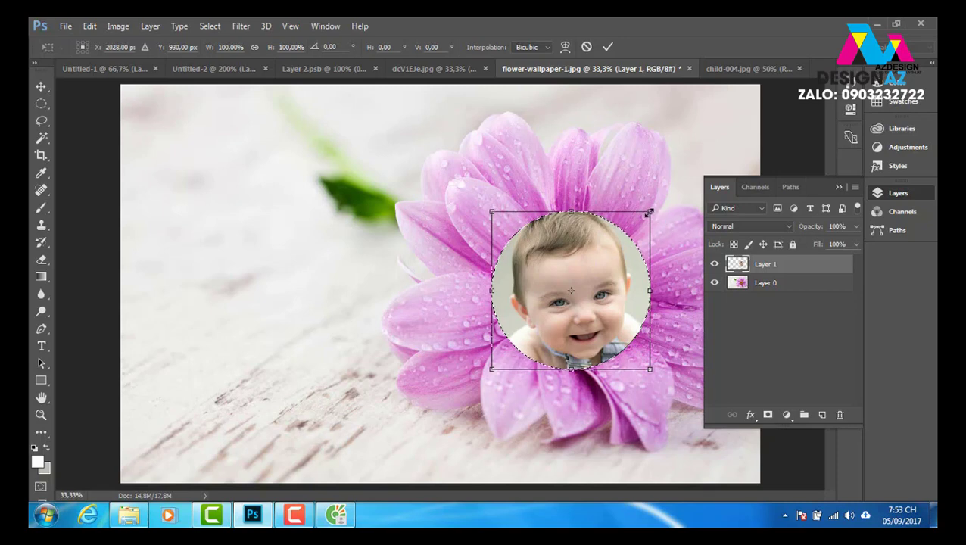
pyautogui.moveTo(648, 213); pyautogui.dragTo(643, 214)
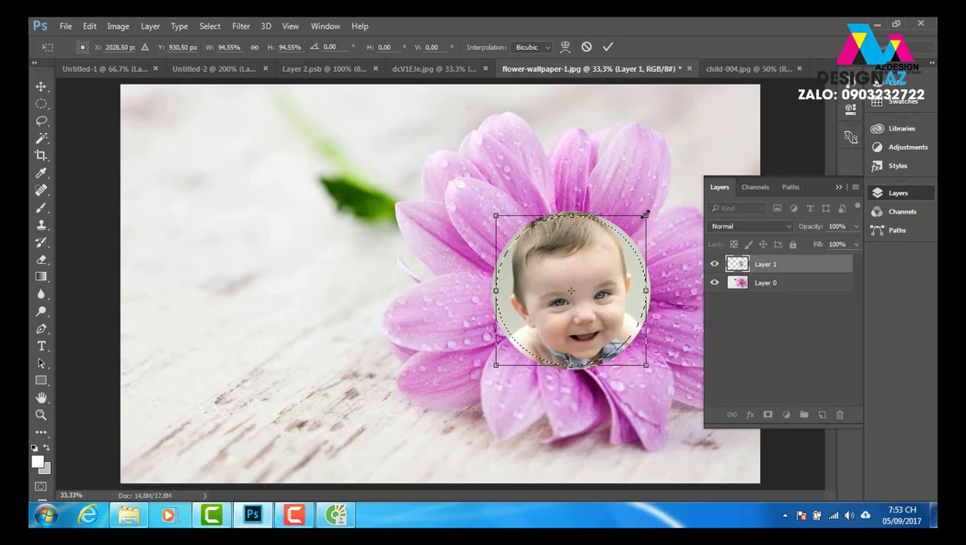
pyautogui.moveTo(644, 215); pyautogui.dragTo(635, 215)
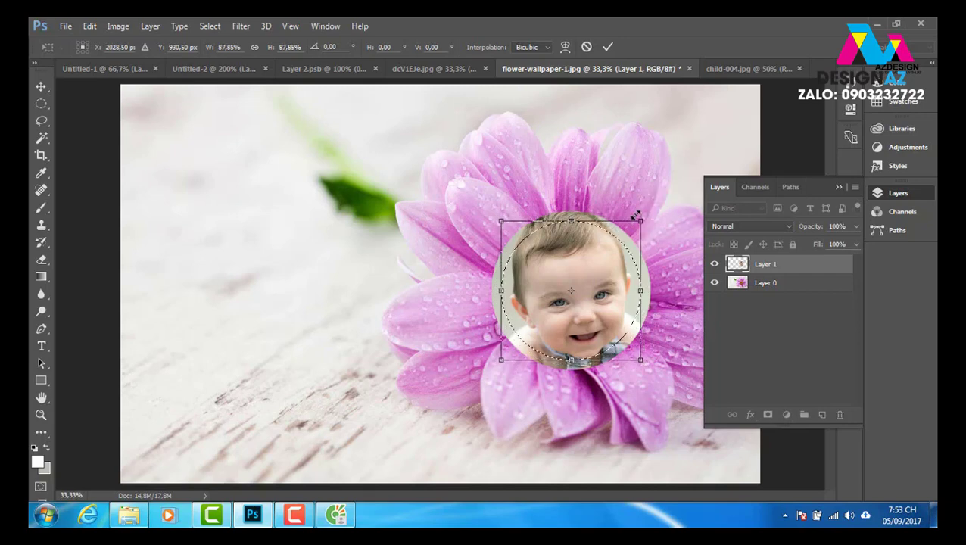
pyautogui.press('Return')
pyautogui.press('m')
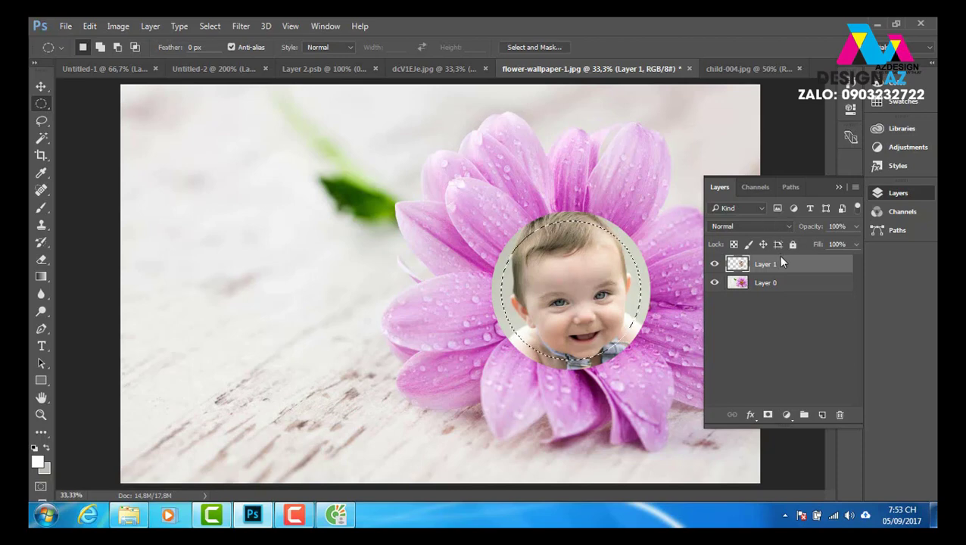
# - Delete the daisy centre inside the circle on Layer 0, then toggle Layer 1 to check the hole
pyautogui.click(714, 264)
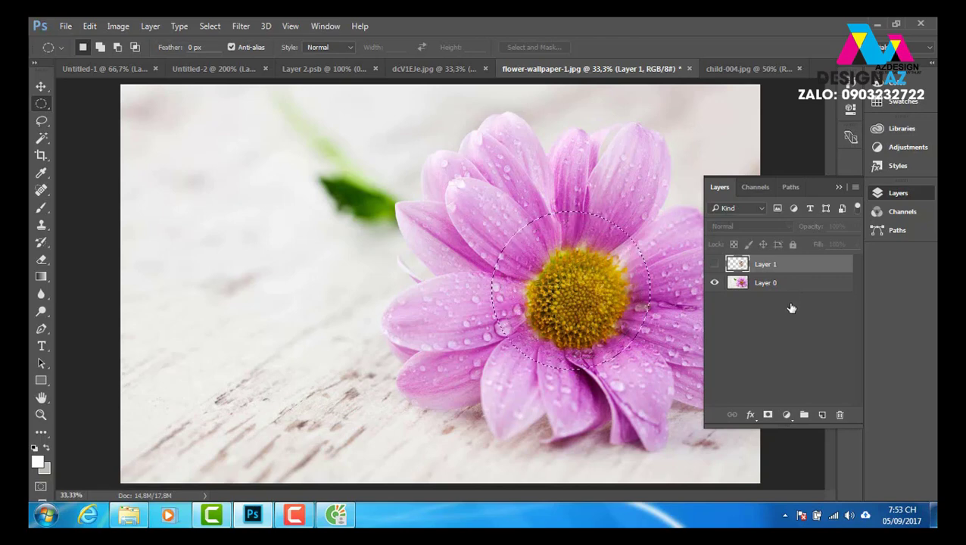
pyautogui.click(790, 291)
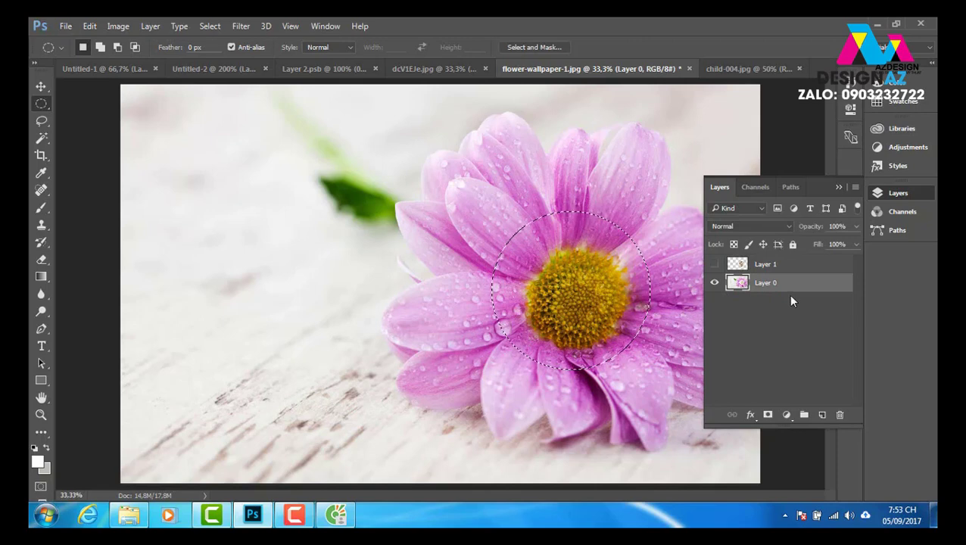
pyautogui.press('Delete')
pyautogui.hotkey('ctrl', 'd')
pyautogui.press('v')
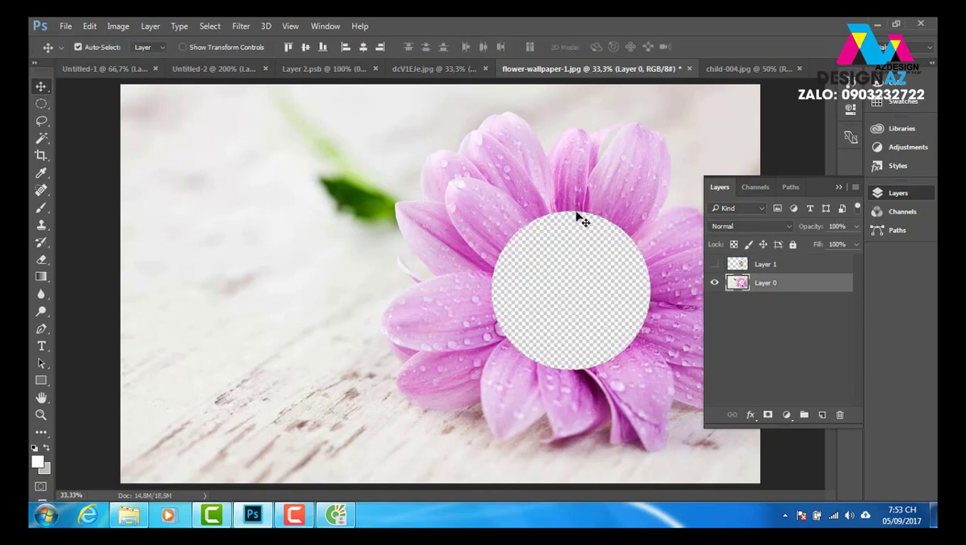
pyautogui.press('ctrl')
pyautogui.click(715, 265)
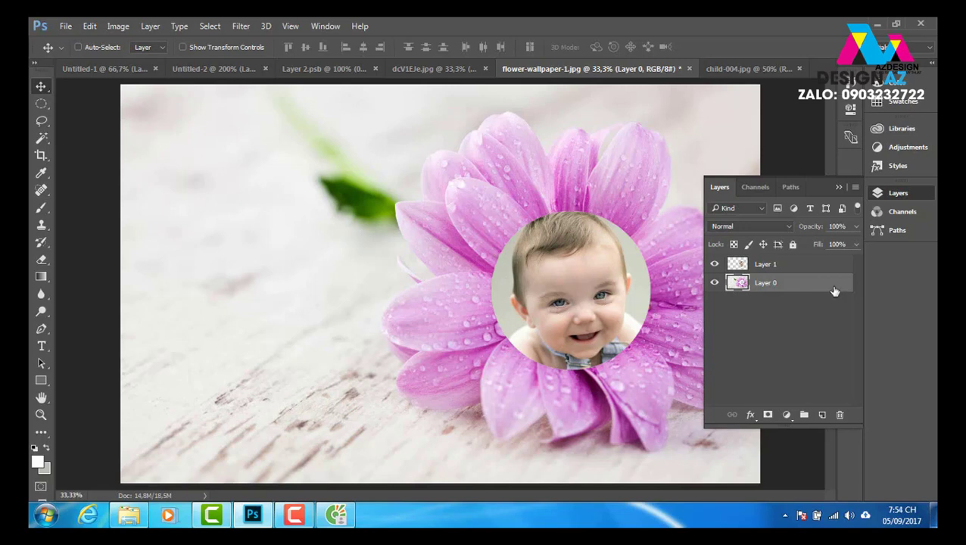
pyautogui.click(714, 266)
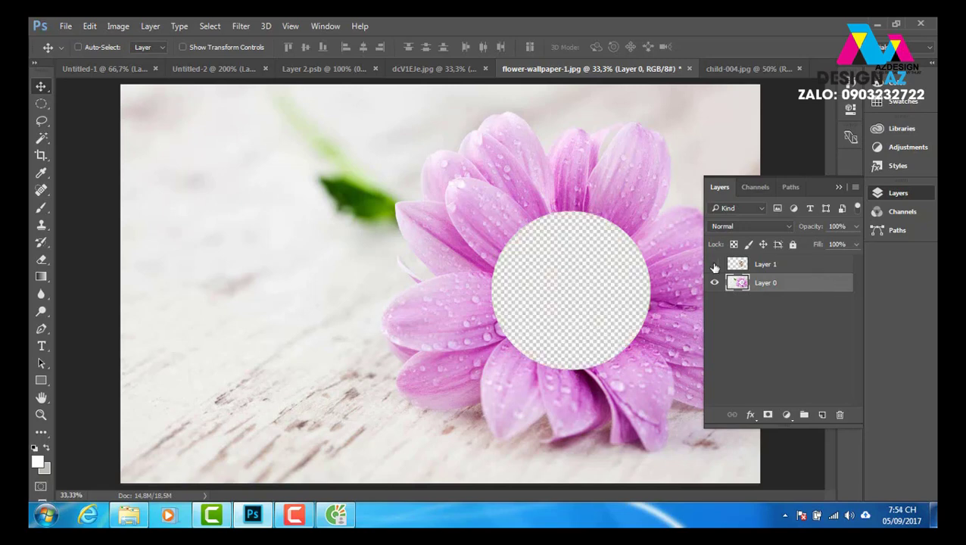
pyautogui.click(714, 265)
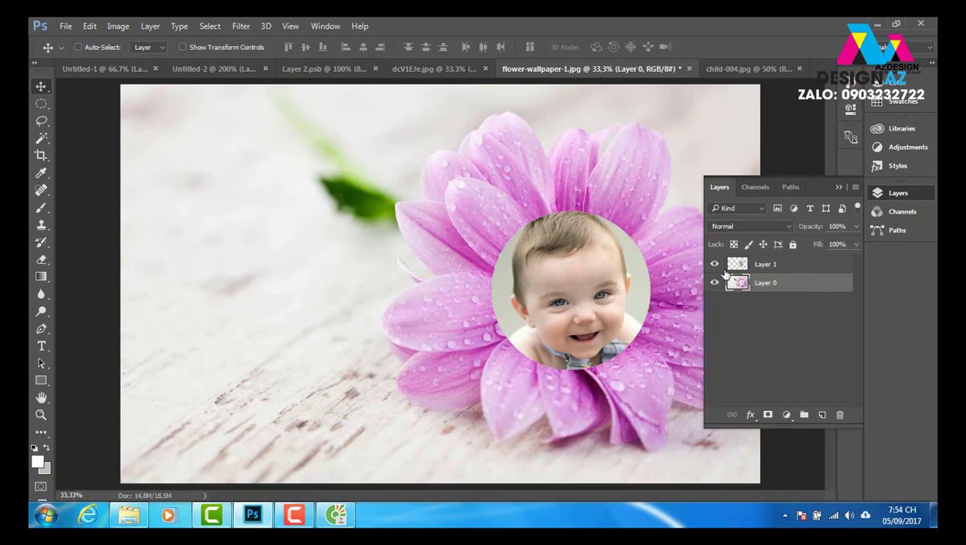
# - Try Layer 1 at 67% opacity and undo, then select the round baby-photo outline with Elliptical Marquee
pyautogui.click(802, 265)
pyautogui.click(855, 244)
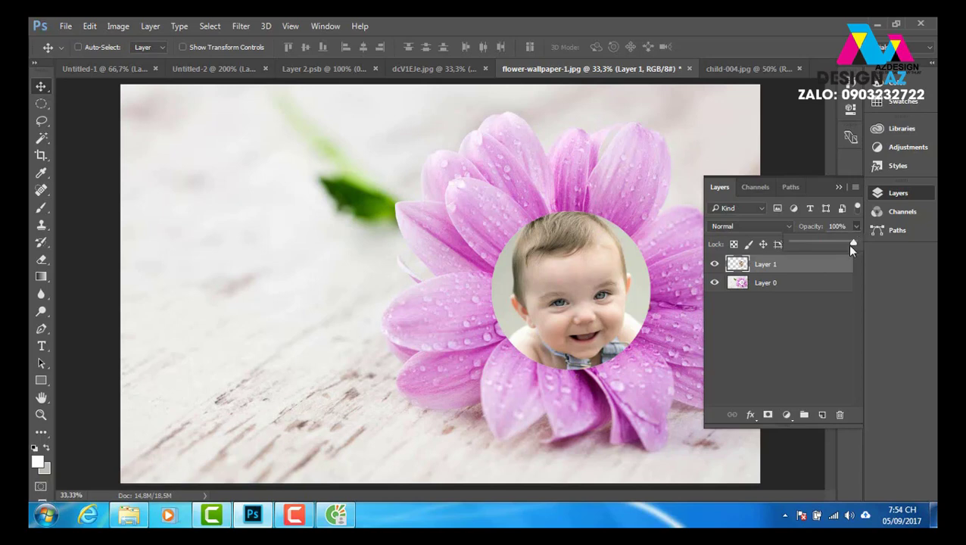
pyautogui.moveTo(852, 244); pyautogui.dragTo(832, 243)
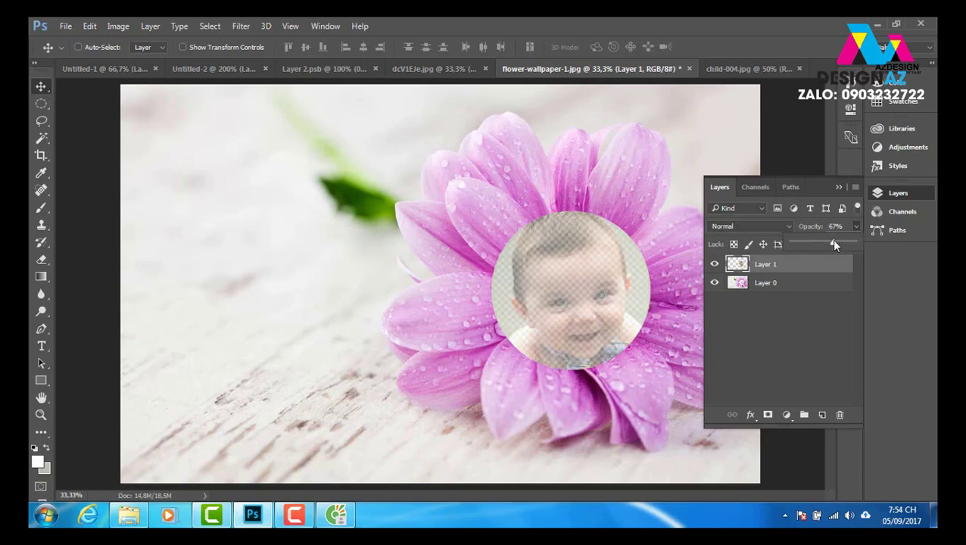
pyautogui.hotkey('ctrl', 'z')
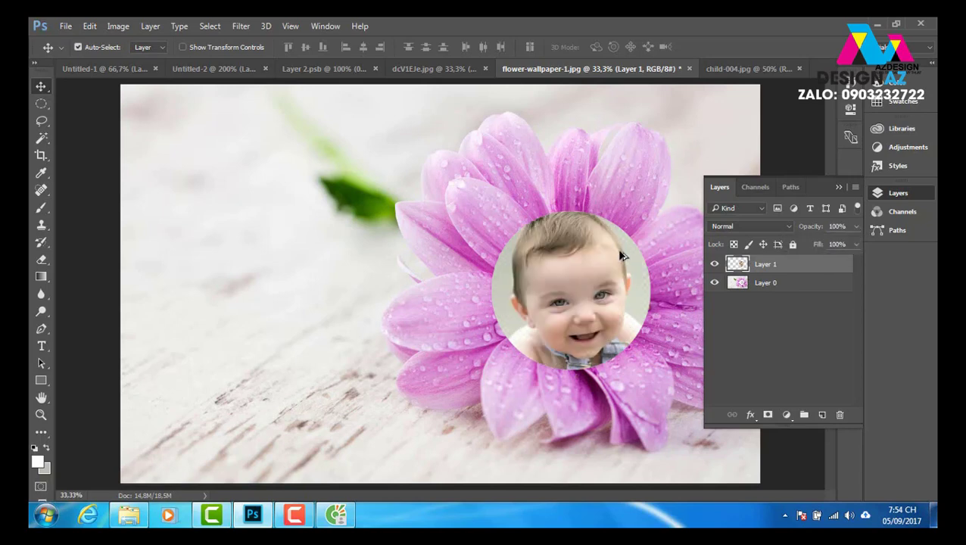
pyautogui.hotkey('ctrl', 'shift', 'd')
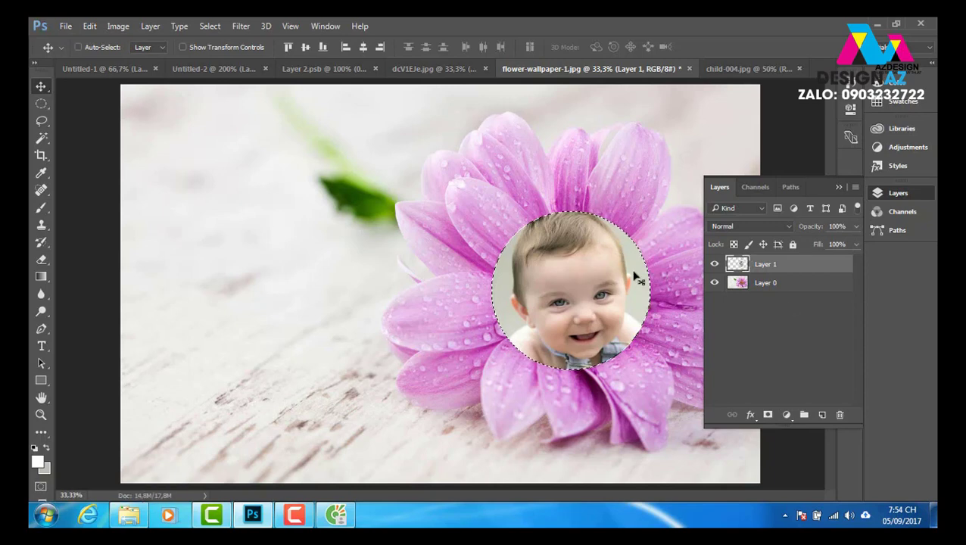
pyautogui.press('m')
pyautogui.rightClick(635, 273)
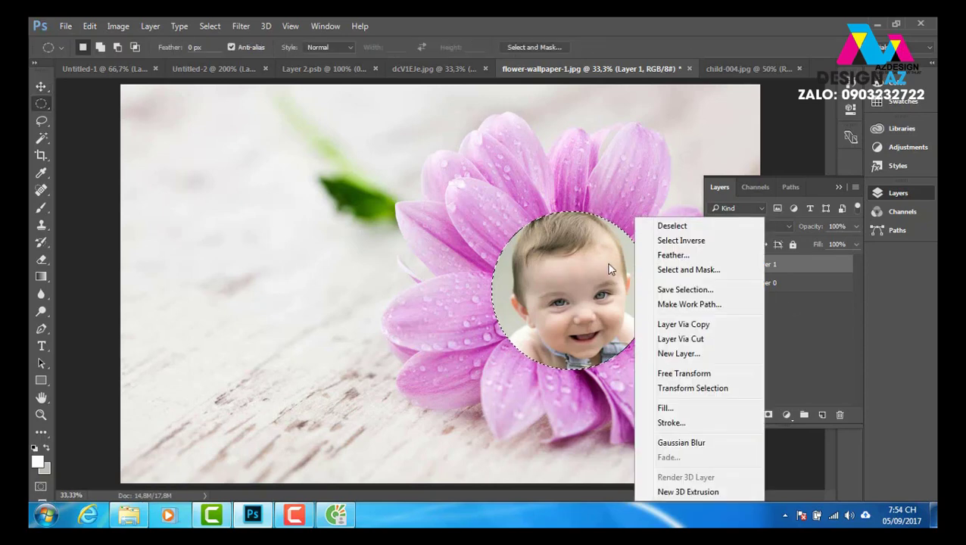
# - Shrink the circular selection slightly inward with Transform Selection and commit it
pyautogui.press('Escape')
pyautogui.rightClick(586, 276)
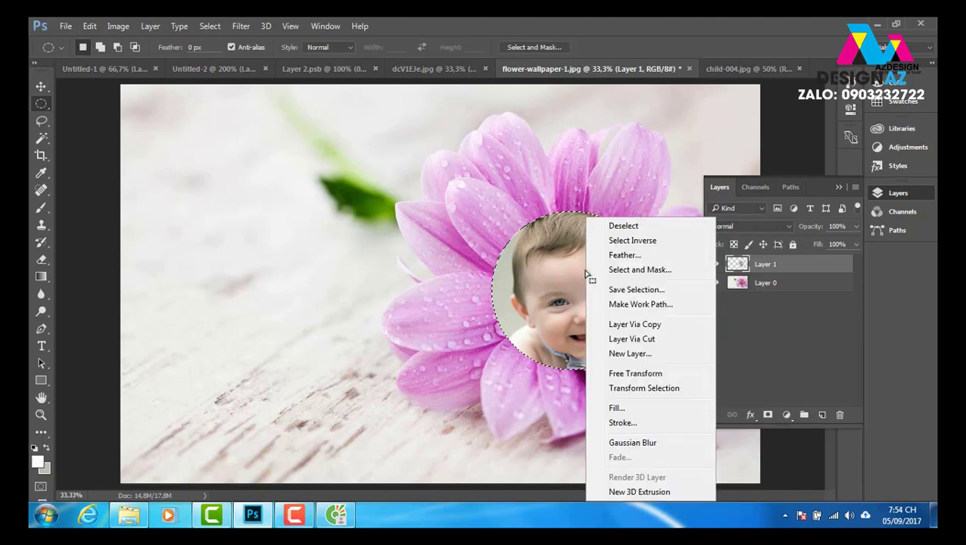
pyautogui.click(655, 388)
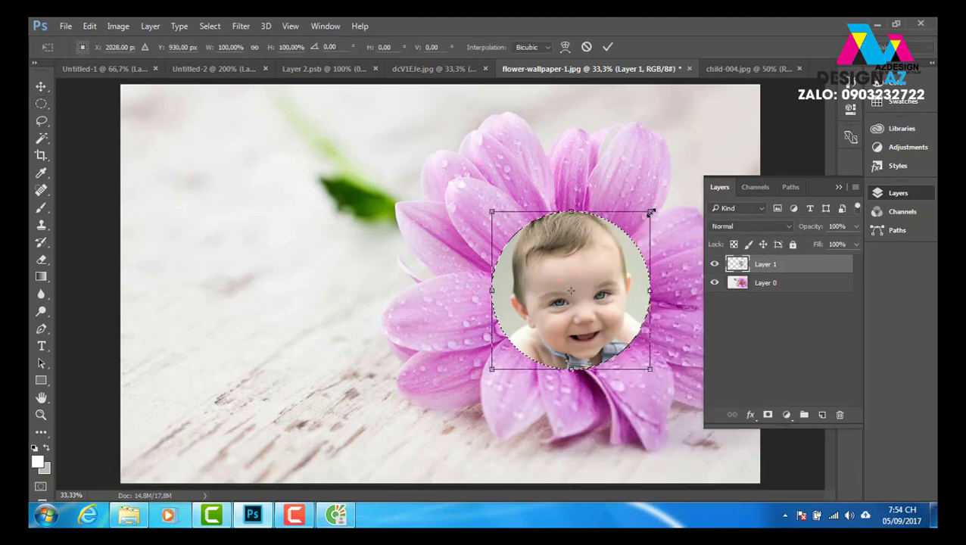
pyautogui.moveTo(649, 212); pyautogui.dragTo(630, 217)
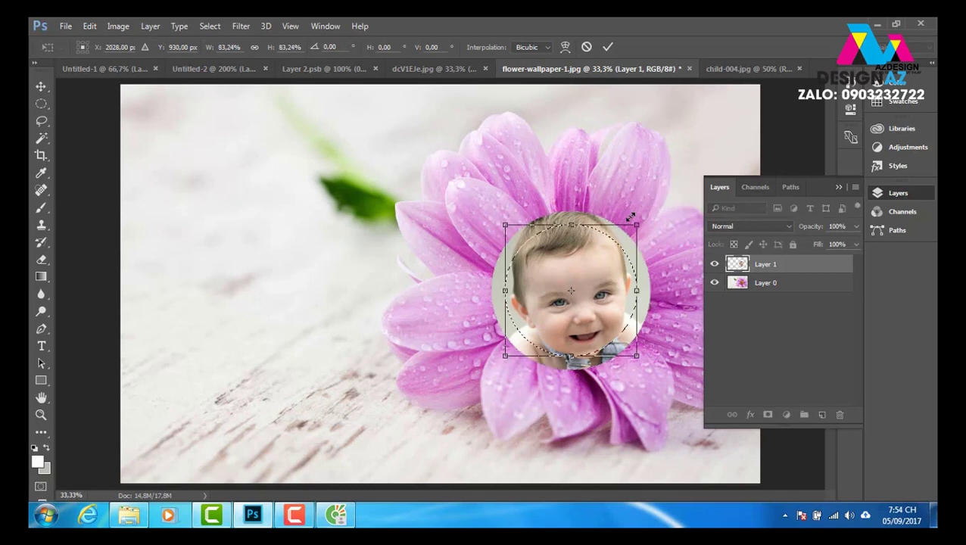
pyautogui.press('Return')
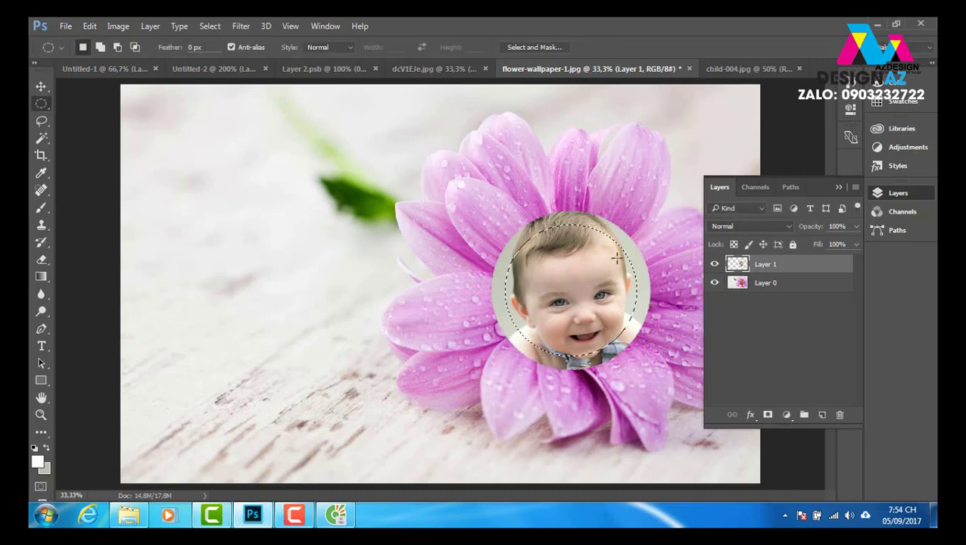
# - Delete the selected circle from the flower's centre on Layer 0 with Layer 1 hidden
pyautogui.click(743, 286)
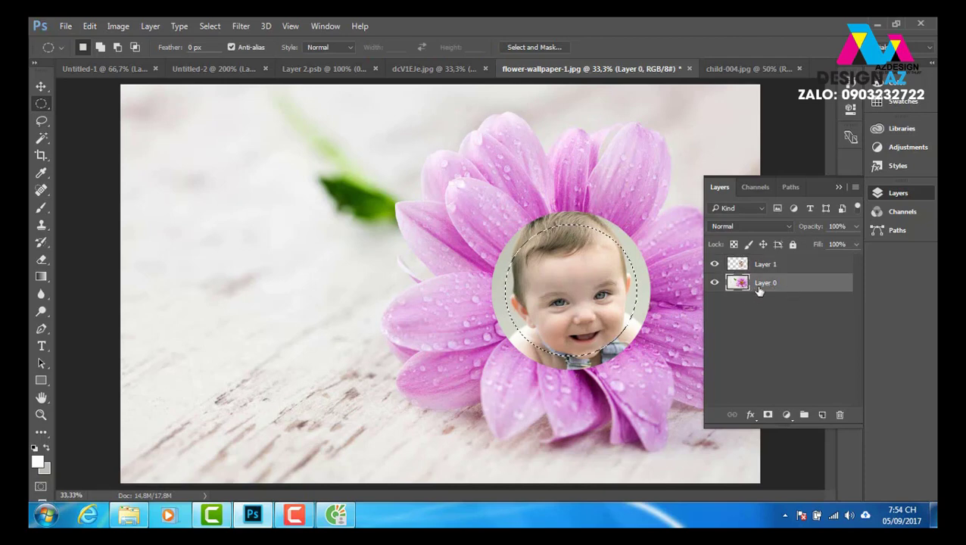
pyautogui.click(713, 263)
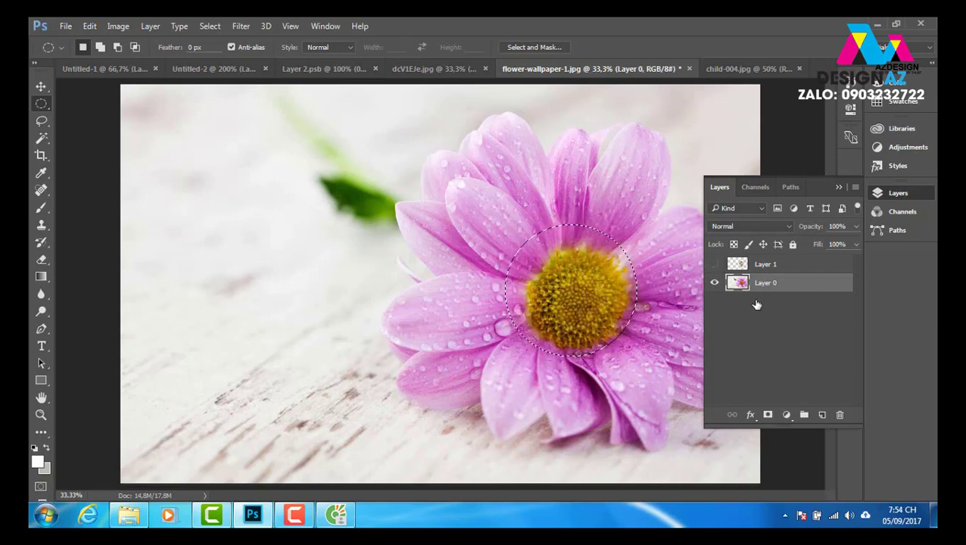
pyautogui.press('Delete')
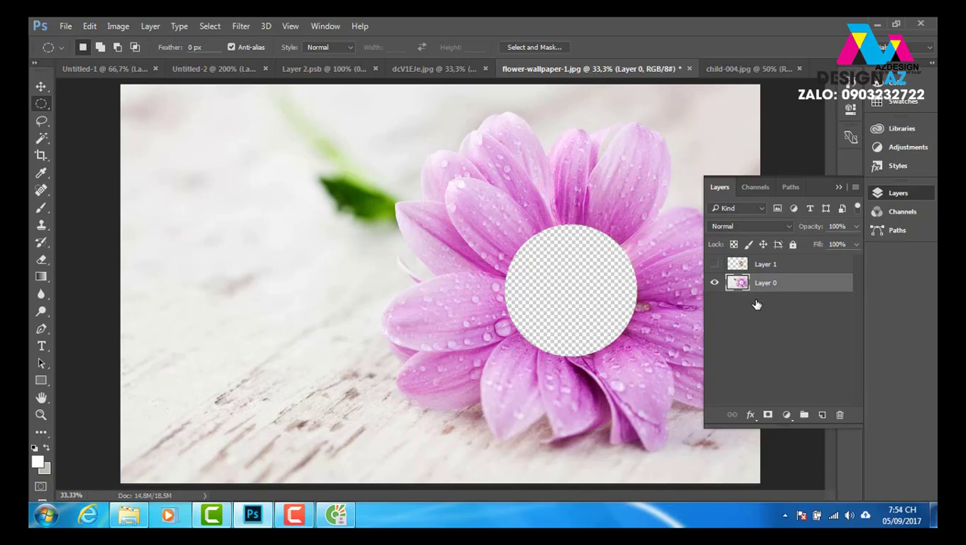
pyautogui.click(714, 263)
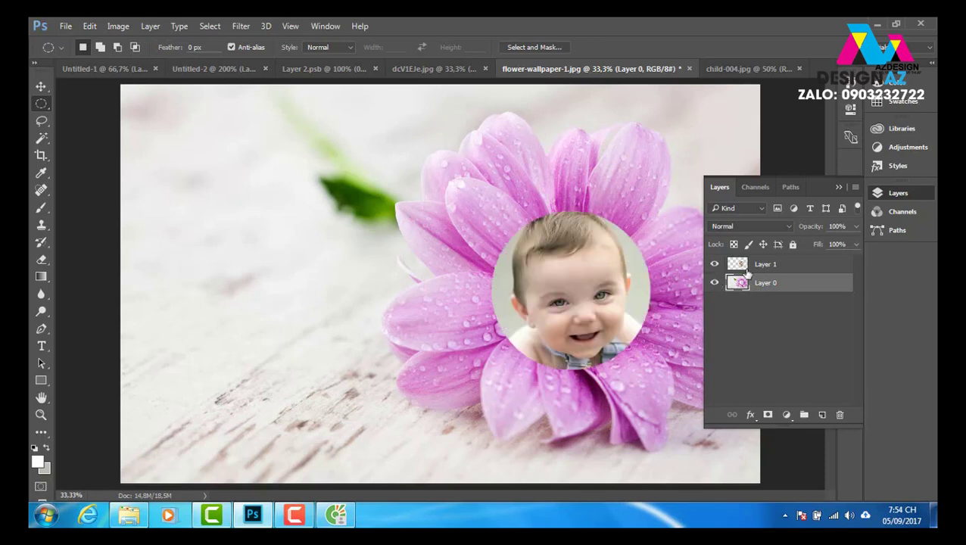
# - Check the hole by fading the flower and baby layers, leaving the baby photo at full opacity
pyautogui.click(855, 227)
pyautogui.moveTo(842, 245); pyautogui.dragTo(837, 248)
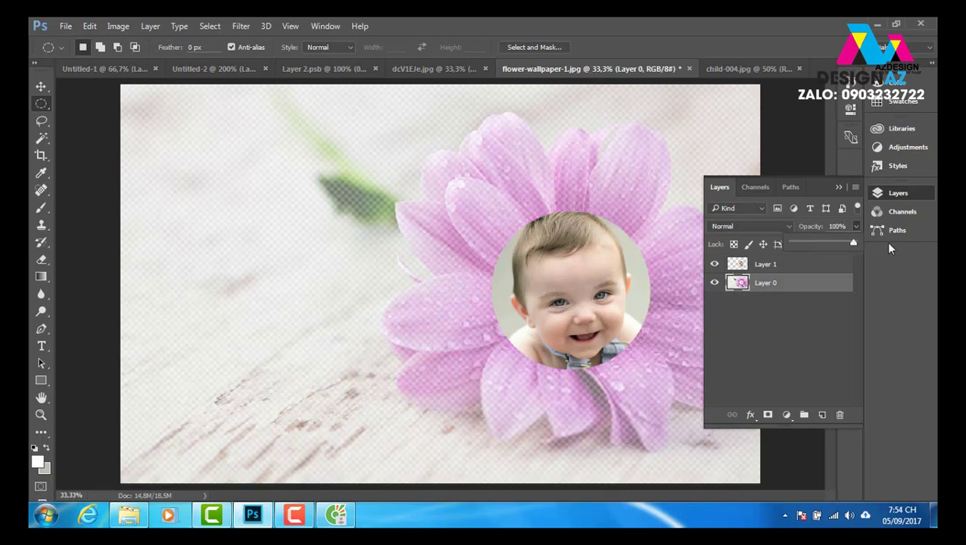
pyautogui.click(813, 265)
pyautogui.click(820, 263)
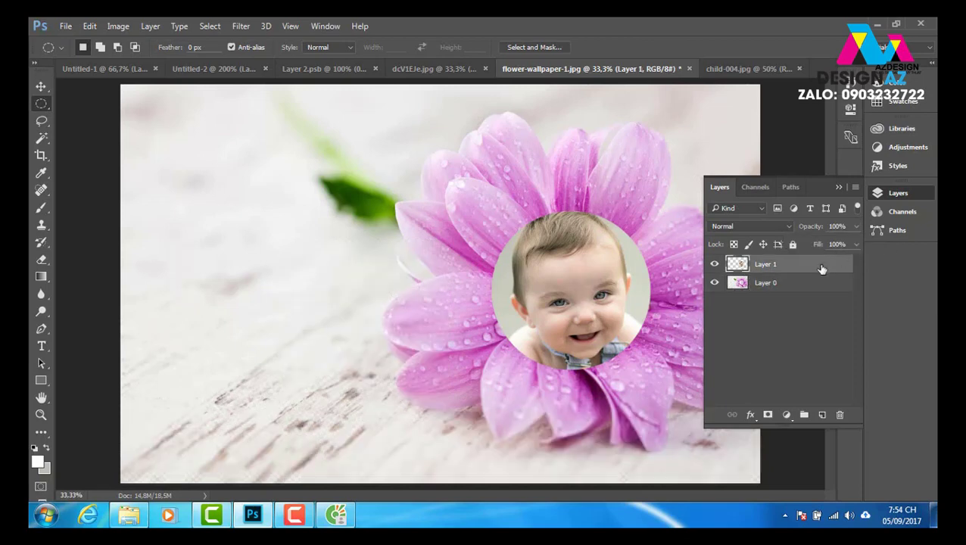
pyautogui.click(855, 226)
pyautogui.moveTo(842, 246); pyautogui.dragTo(839, 246)
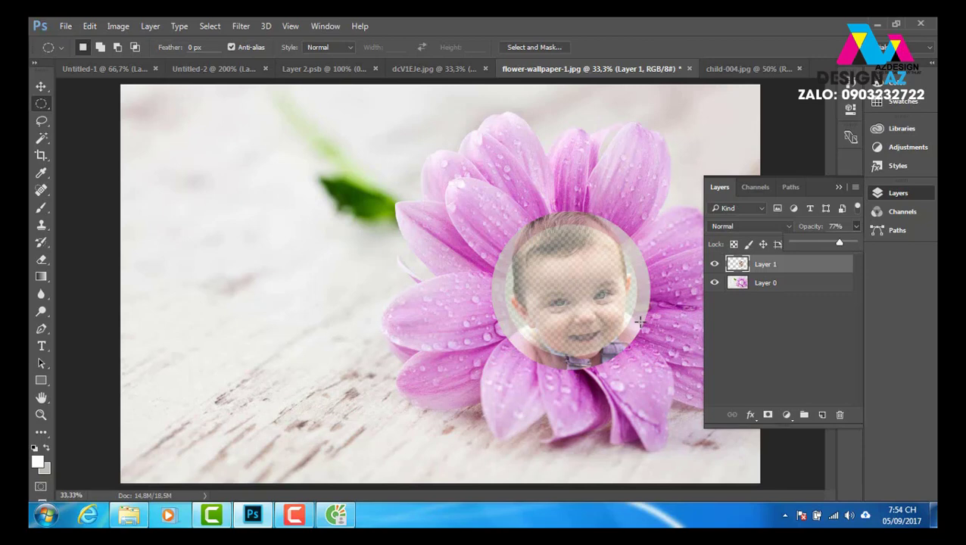
pyautogui.moveTo(854, 243); pyautogui.dragTo(859, 244)
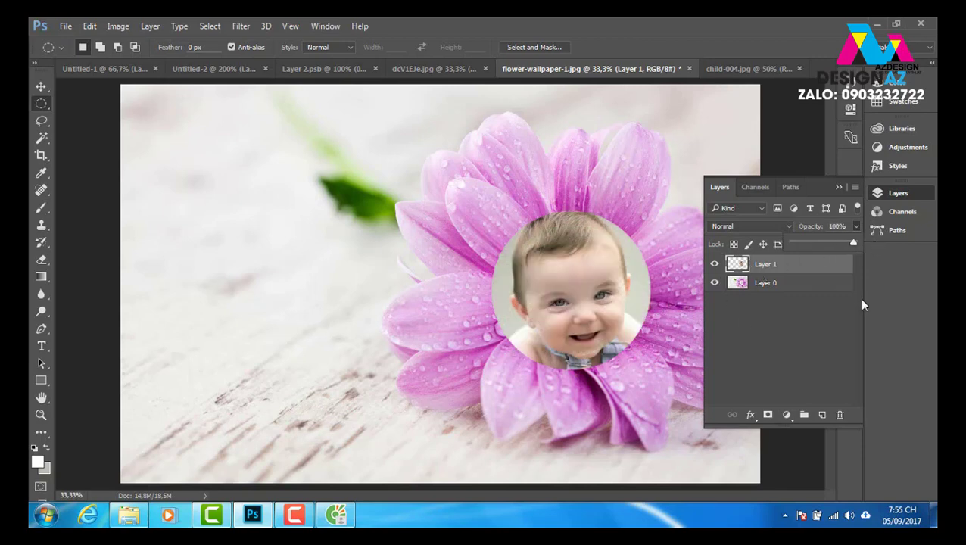
pyautogui.click(714, 264)
pyautogui.click(714, 264)
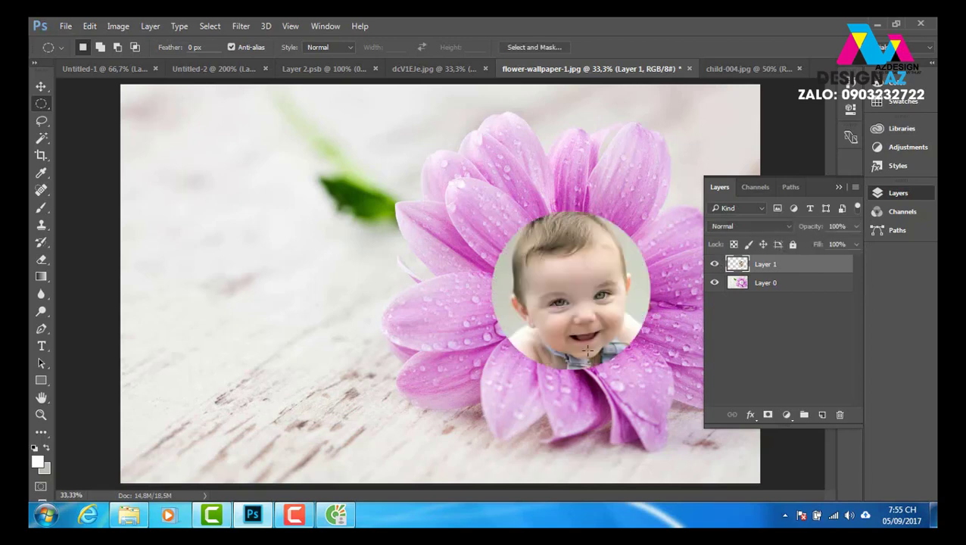
pyautogui.press('v')
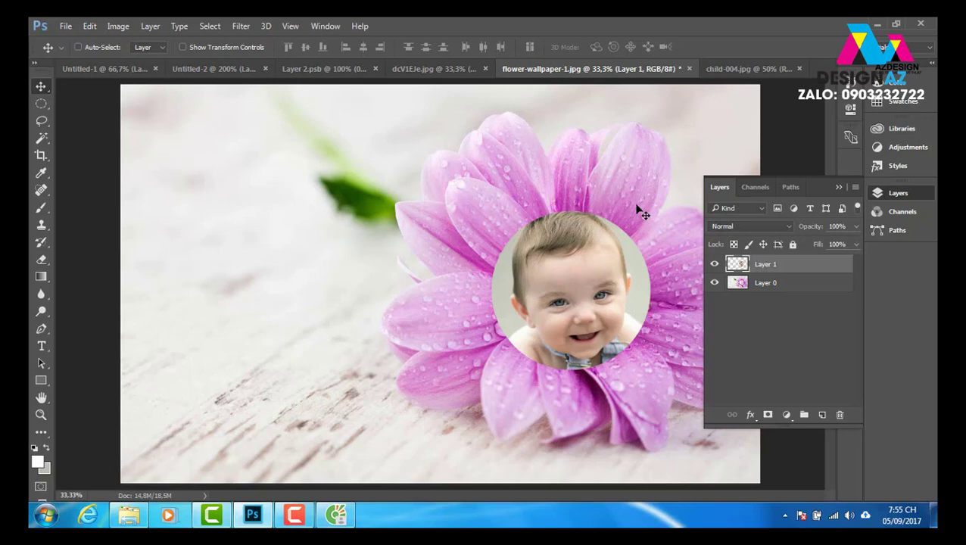
pyautogui.keyDown('shift'); pyautogui.click(796, 282); pyautogui.keyUp('shift')
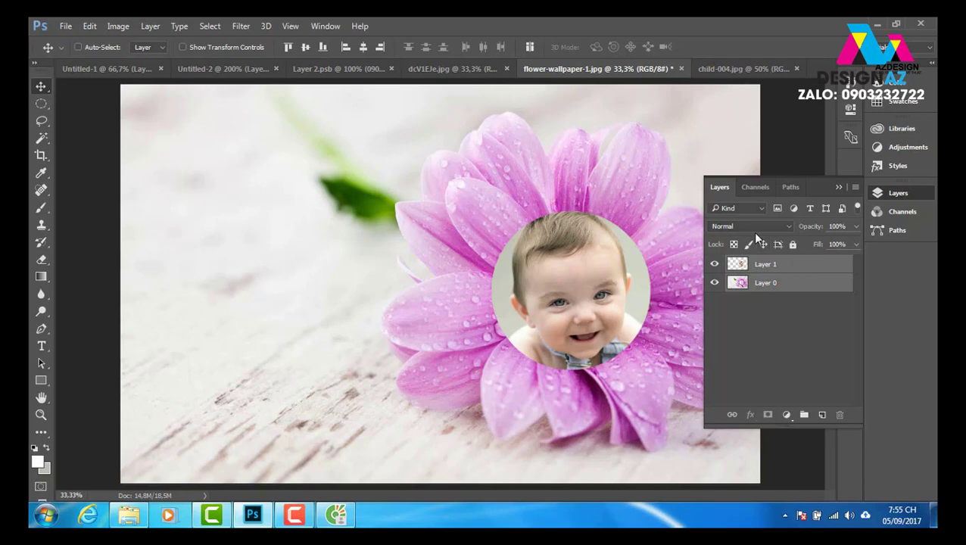
pyautogui.click(91, 28)
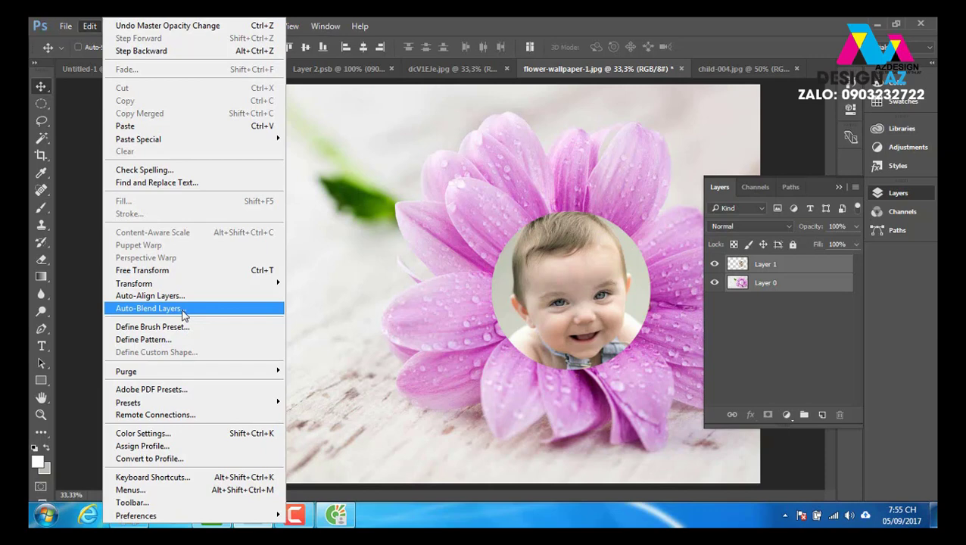
pyautogui.click(183, 308)
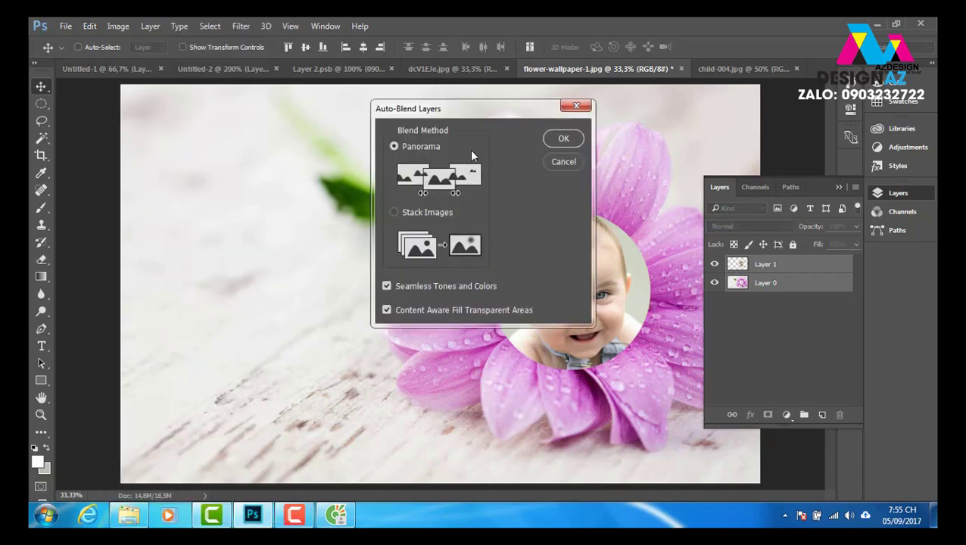
pyautogui.click(564, 141)
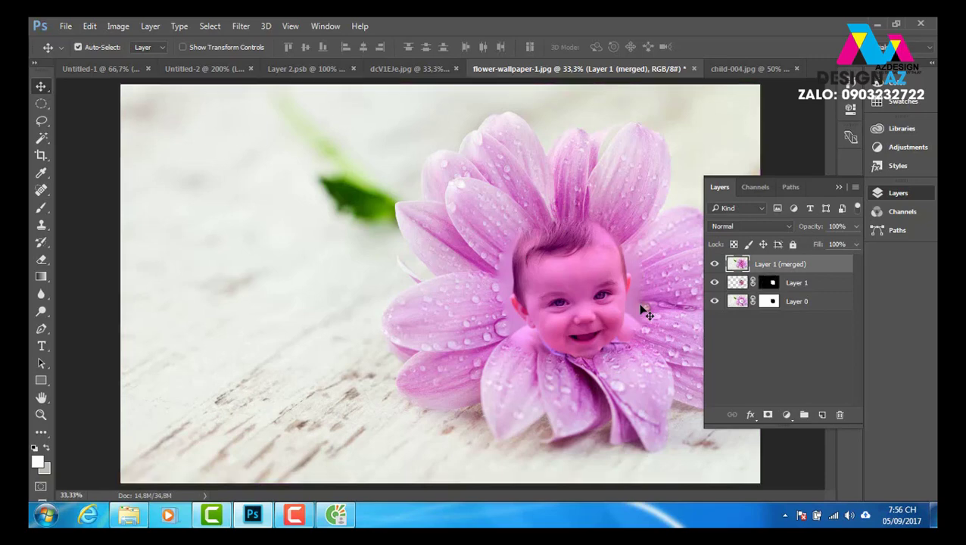
pyautogui.hotkey('ctrl', 'z')
pyautogui.hotkey('ctrl', 'z')
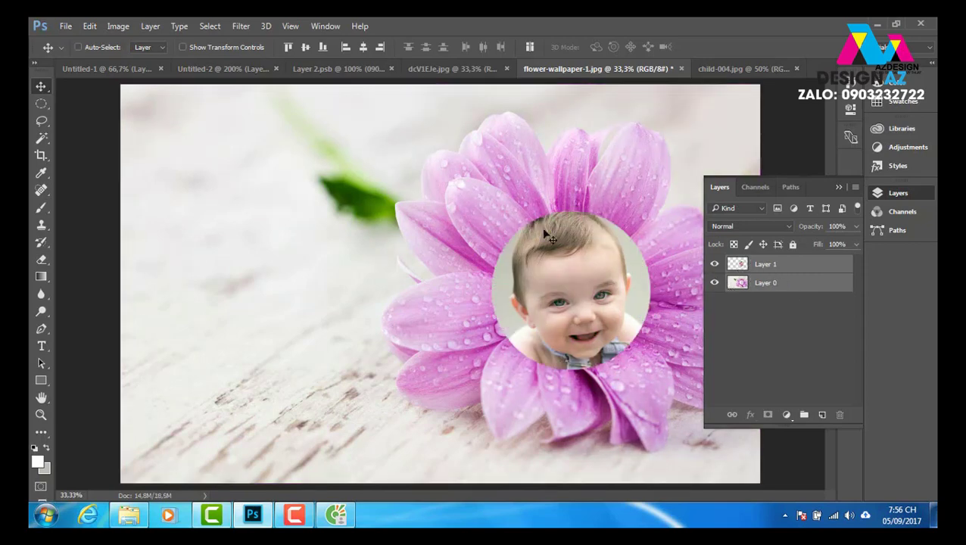
# - Apply Auto-Blend Layers to the composite once more
pyautogui.click(90, 25)
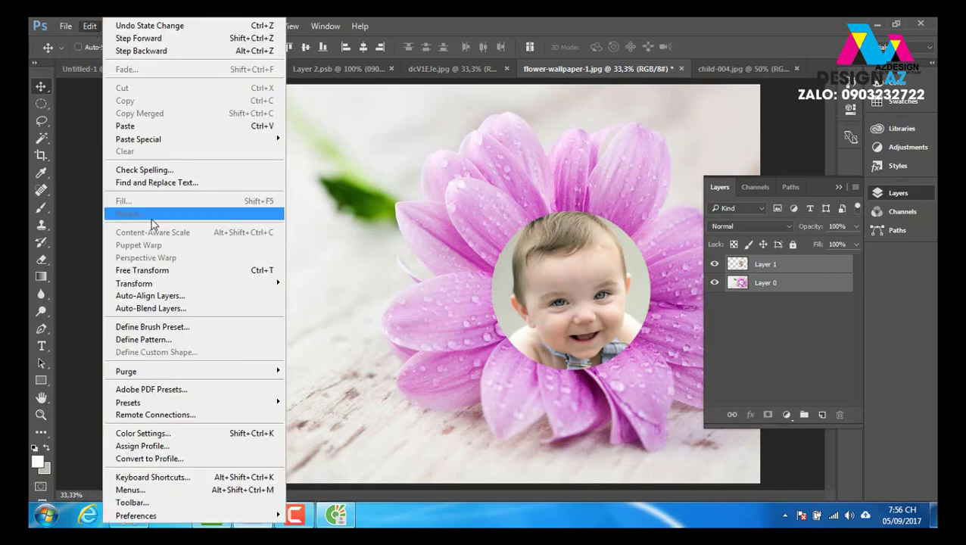
pyautogui.click(158, 308)
pyautogui.click(559, 141)
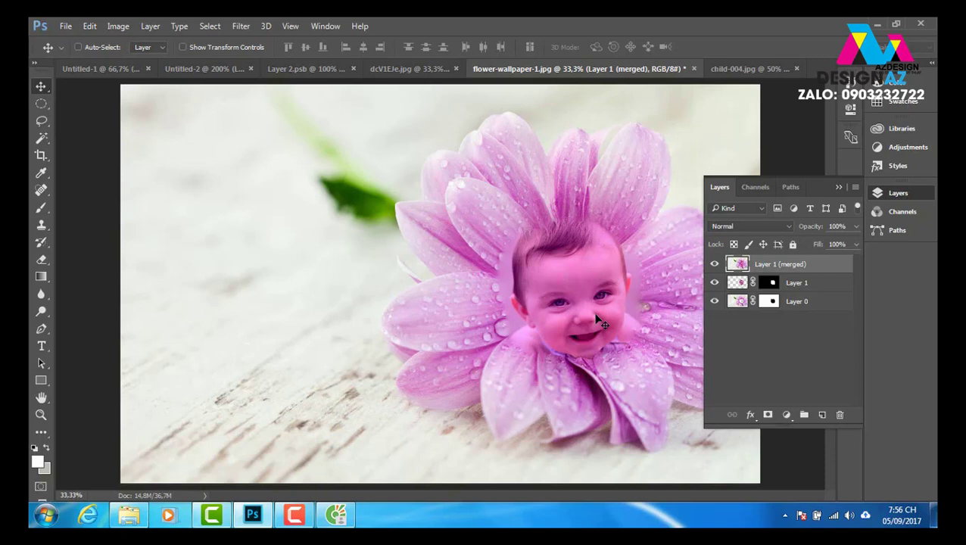
# - Close flower-wallpaper-1.jpg without saving and close the child-004.jpg baby photo
pyautogui.click(694, 68)
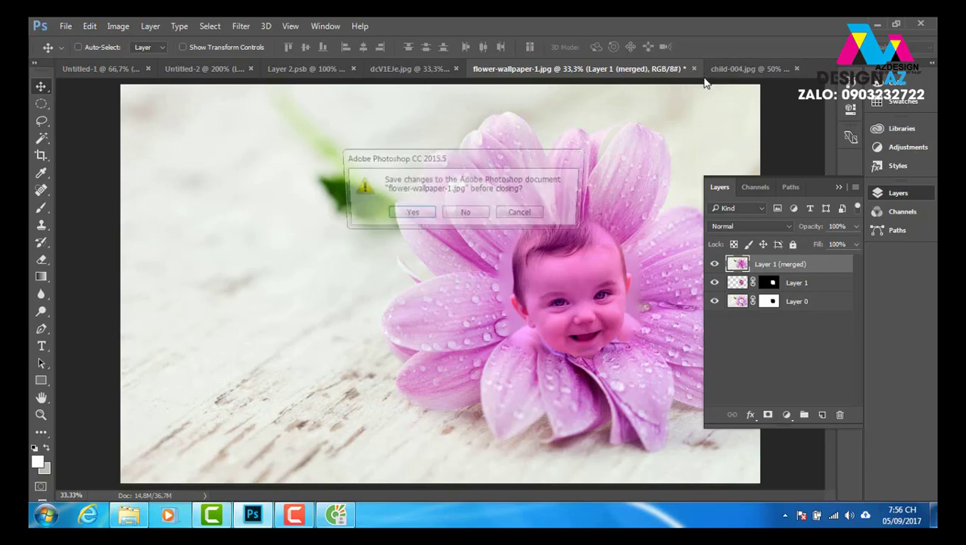
pyautogui.click(454, 215)
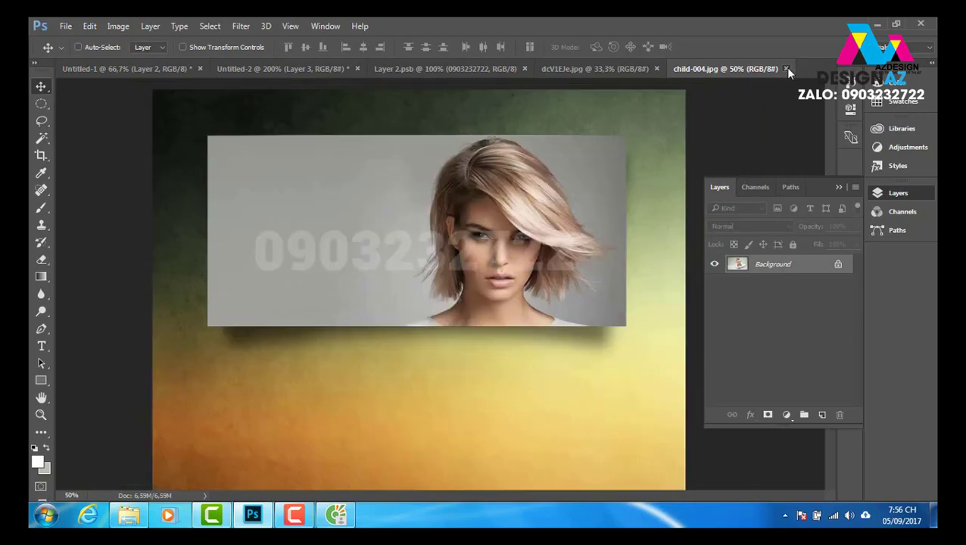
pyautogui.click(786, 69)
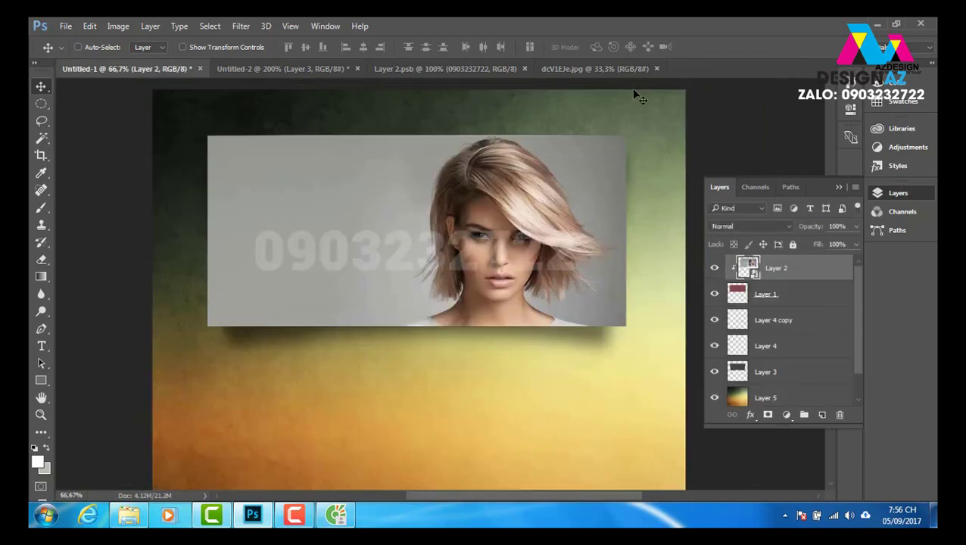
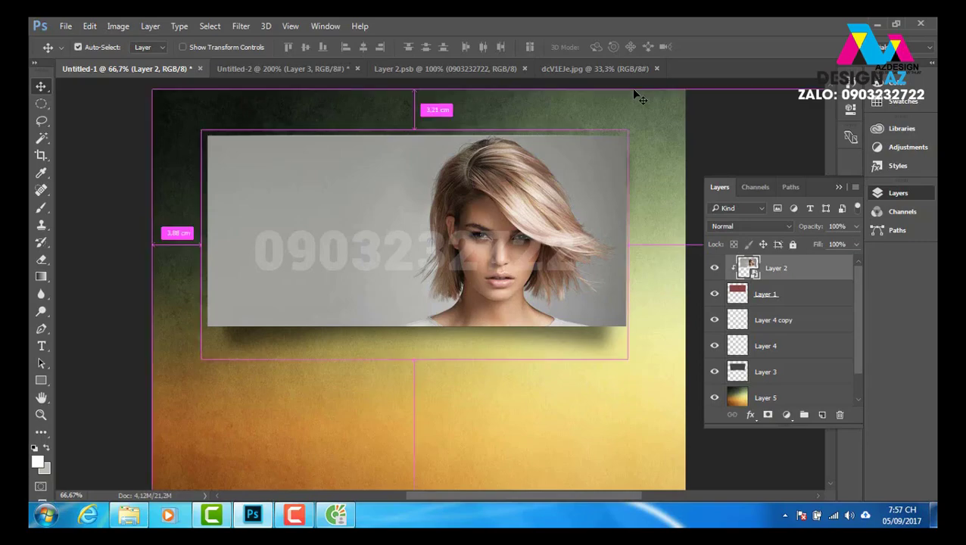
# - Open the dark-background and light-background portraits from E:\dayphotoshop\baitapvungchon
pyautogui.hotkey('ctrl', 'o')
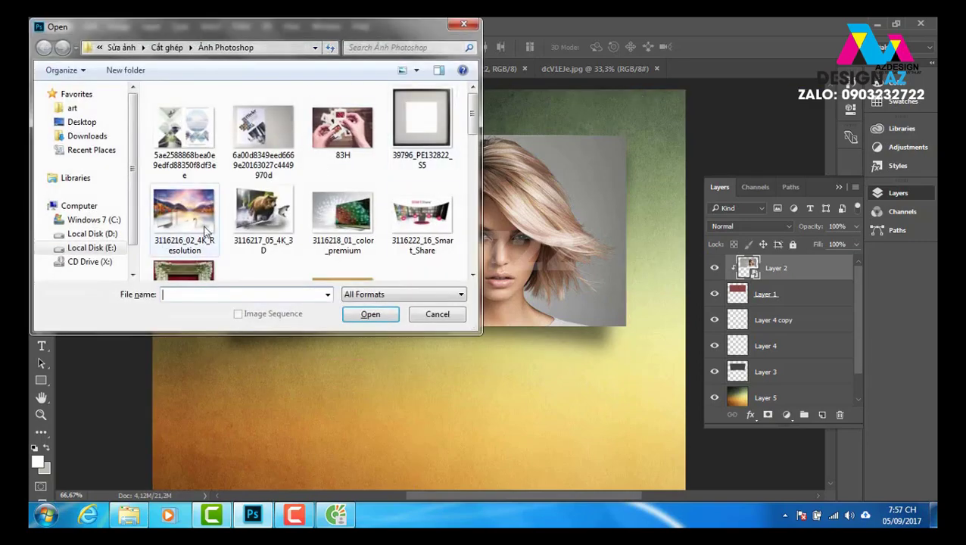
pyautogui.moveTo(91, 233)
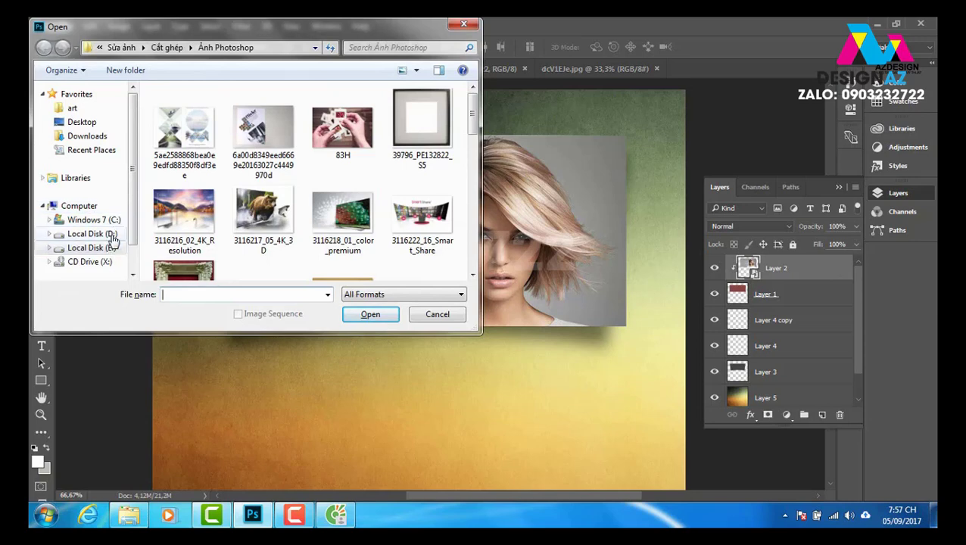
pyautogui.click(92, 247)
pyautogui.moveTo(474, 170); pyautogui.dragTo(479, 118)
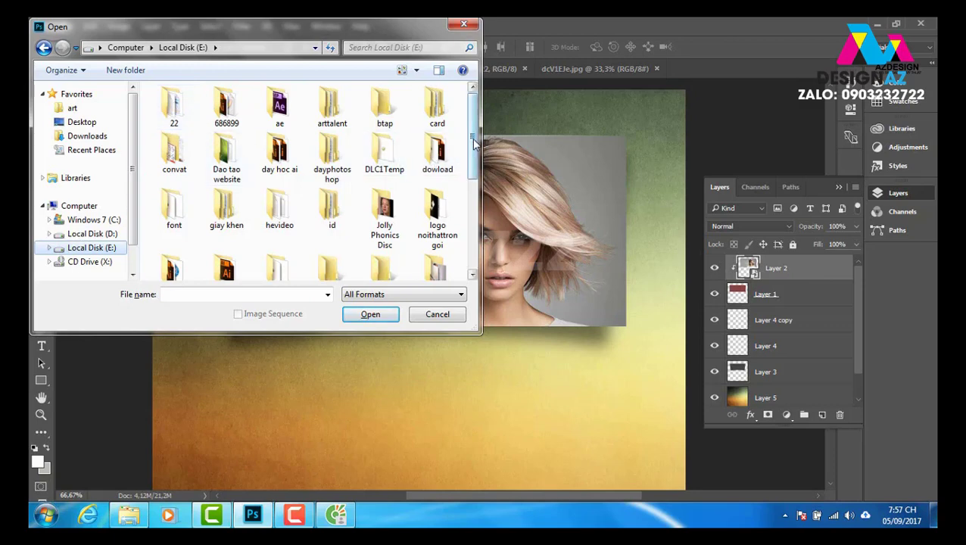
pyautogui.moveTo(475, 142); pyautogui.dragTo(475, 146)
pyautogui.doubleClick(333, 147)
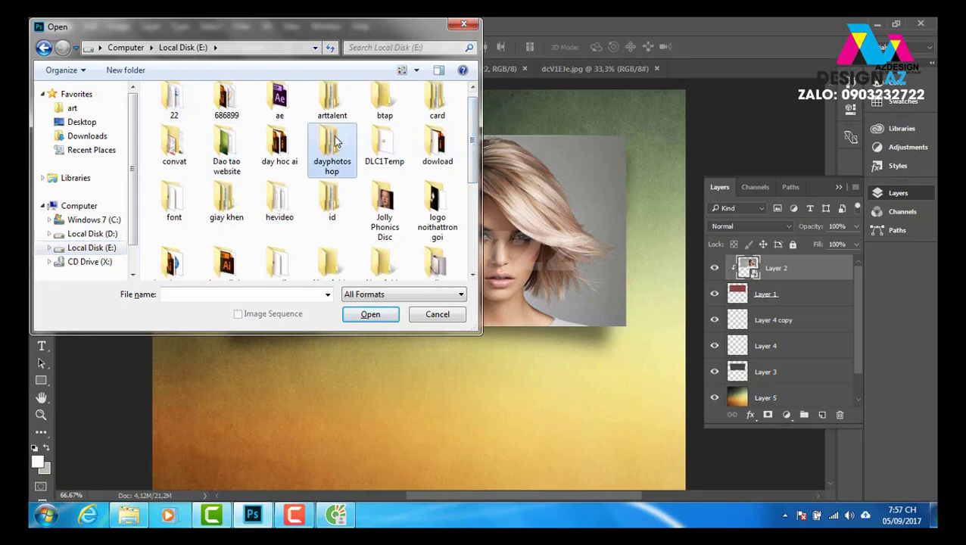
pyautogui.doubleClick(195, 125)
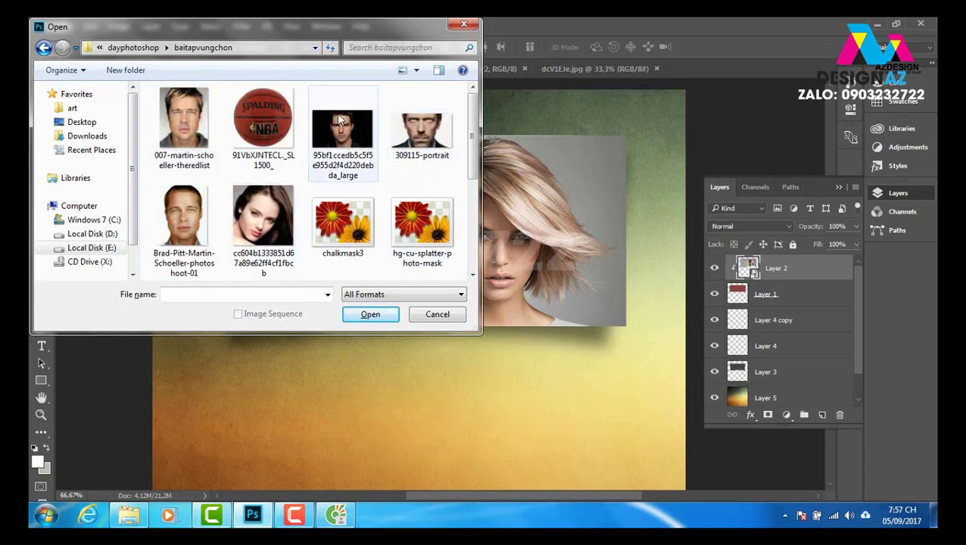
pyautogui.click(344, 135)
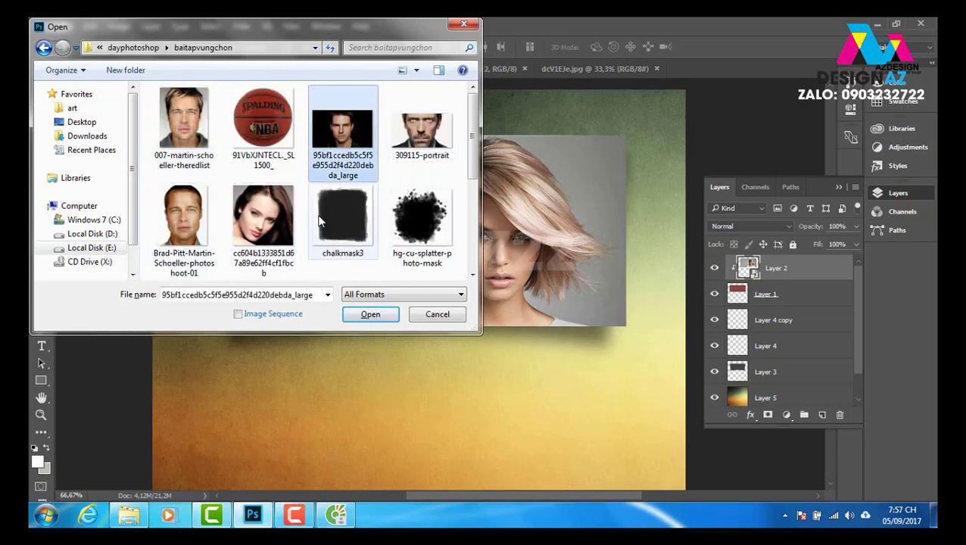
pyautogui.keyDown('ctrl'); pyautogui.click(190, 242); pyautogui.keyUp('ctrl')
pyautogui.click(391, 317)
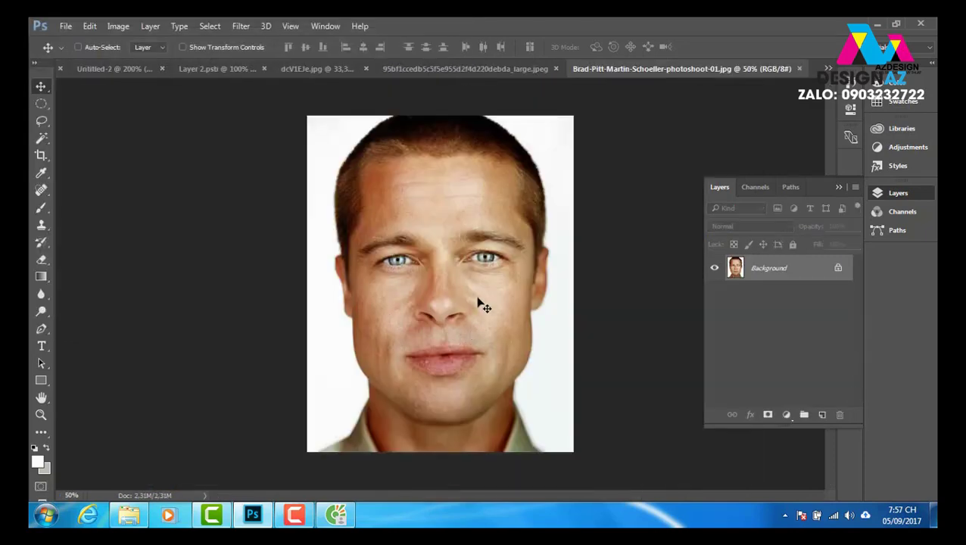
# - Make the dark-background portrait the active document and select the Lasso tool
pyautogui.click(456, 70)
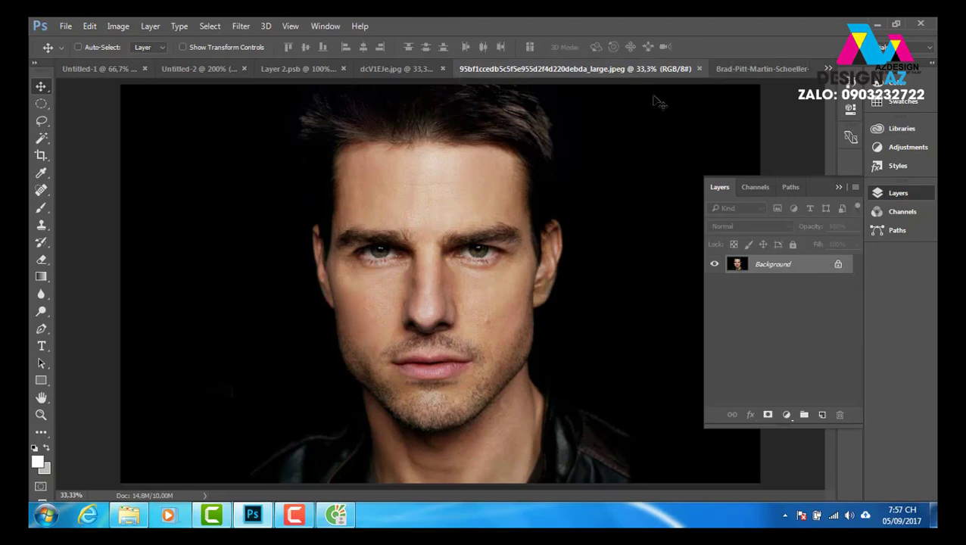
pyautogui.click(746, 69)
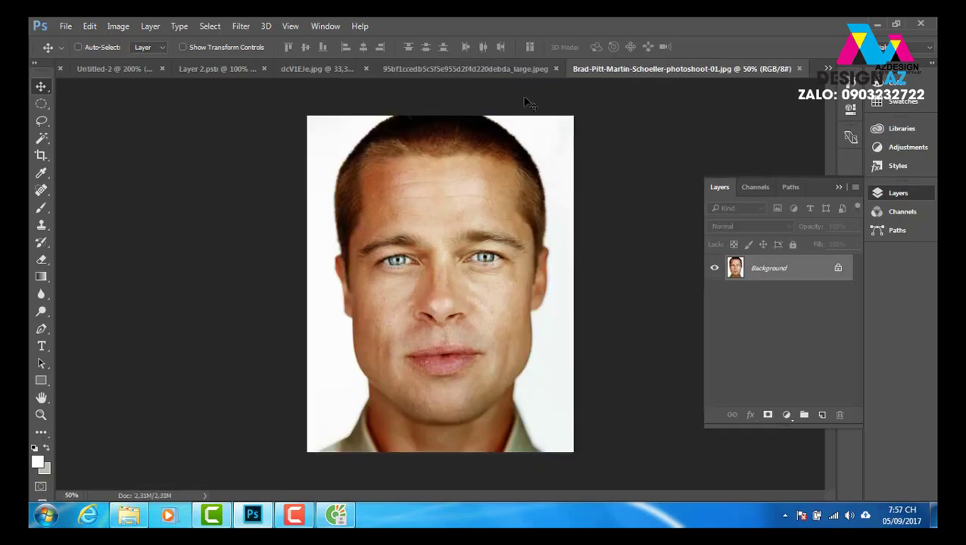
pyautogui.click(500, 69)
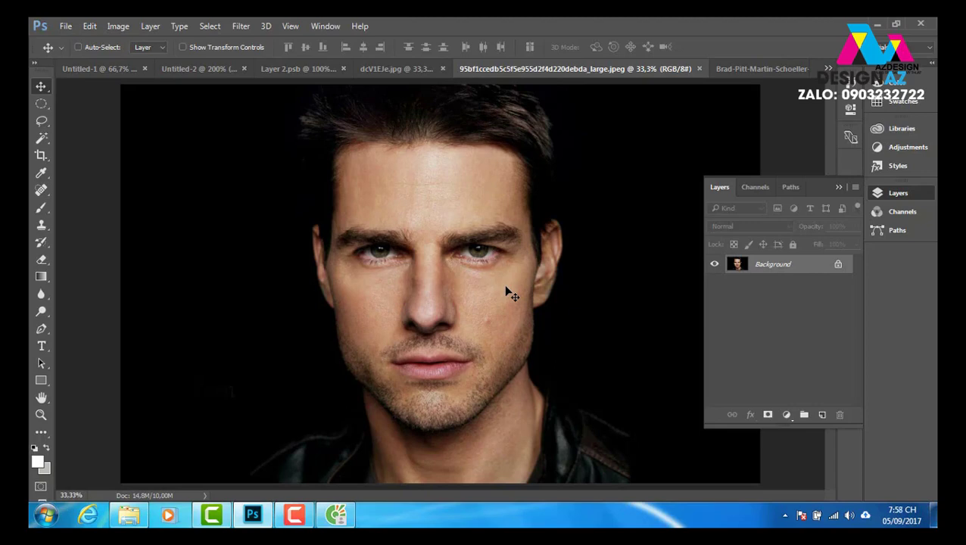
pyautogui.click(41, 121)
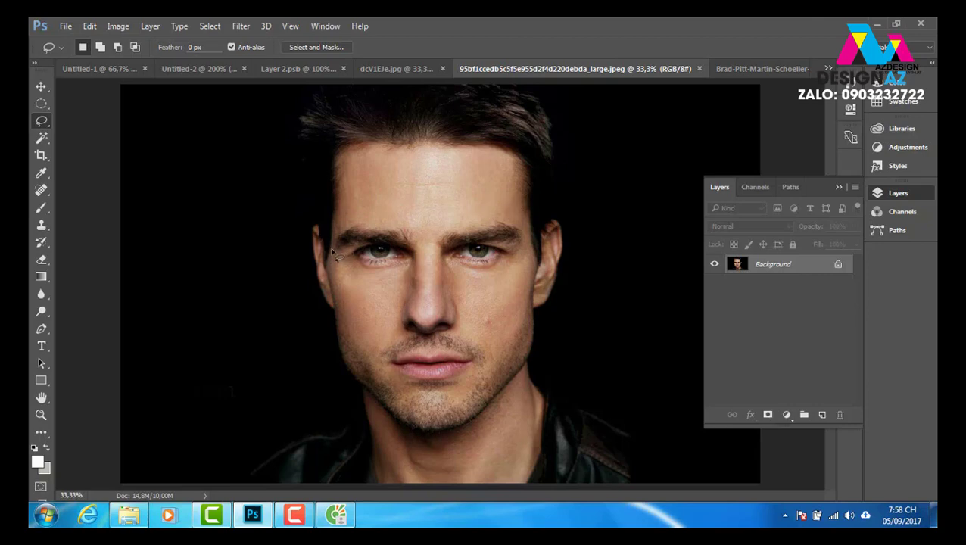
# - Lasso the dark portrait's face from eyebrows to chin, then show the light-background portrait
pyautogui.moveTo(334, 249)
pyautogui.mouseDown()
pyautogui.moveTo(444, 211)
pyautogui.moveTo(503, 209)
pyautogui.moveTo(523, 228)
pyautogui.moveTo(532, 247)
pyautogui.moveTo(475, 398)
pyautogui.moveTo(460, 409)
pyautogui.moveTo(387, 398)
pyautogui.moveTo(371, 376)
pyautogui.moveTo(338, 250)
pyautogui.mouseUp()
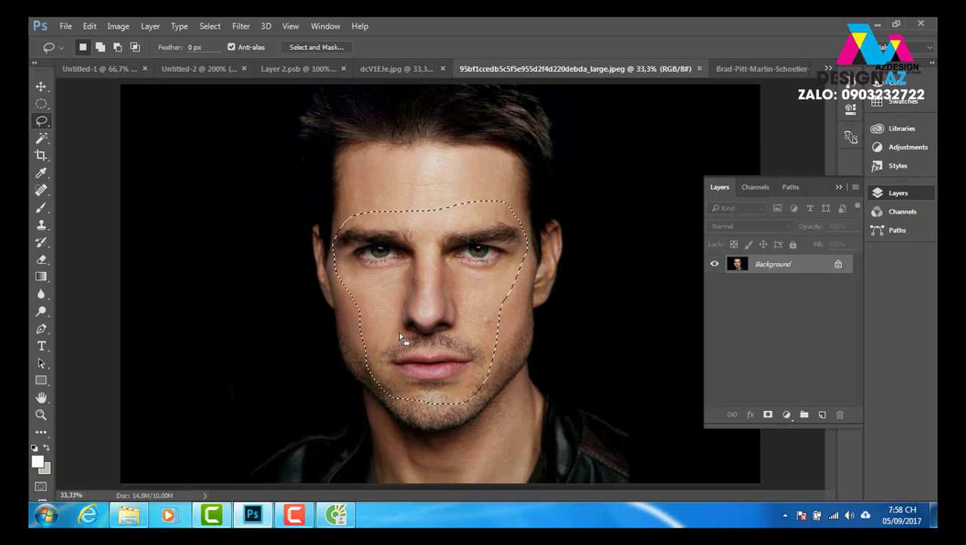
pyautogui.click(753, 69)
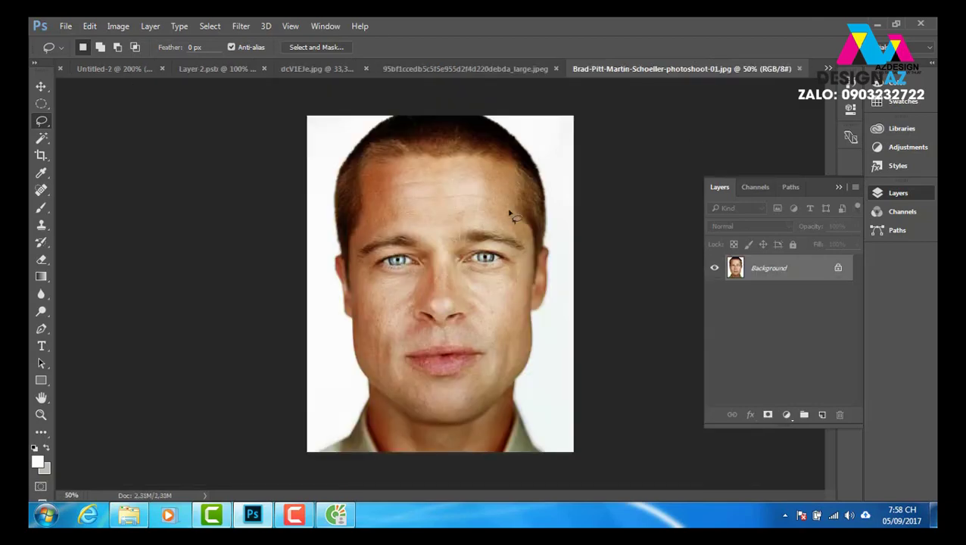
# - Paste the copied face as a new layer and set it to 50% opacity
pyautogui.hotkey('ctrl', 'v')
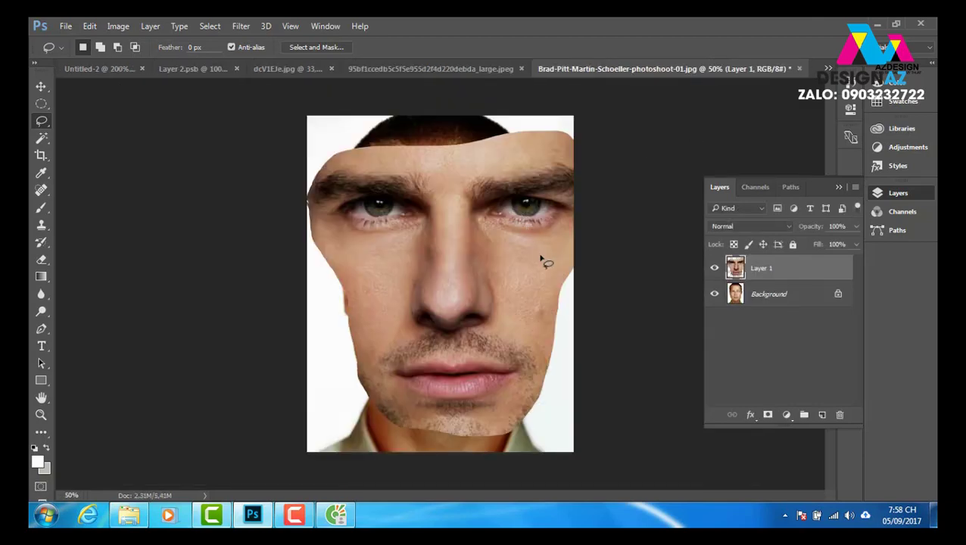
pyautogui.hotkey('ctrl', '+')
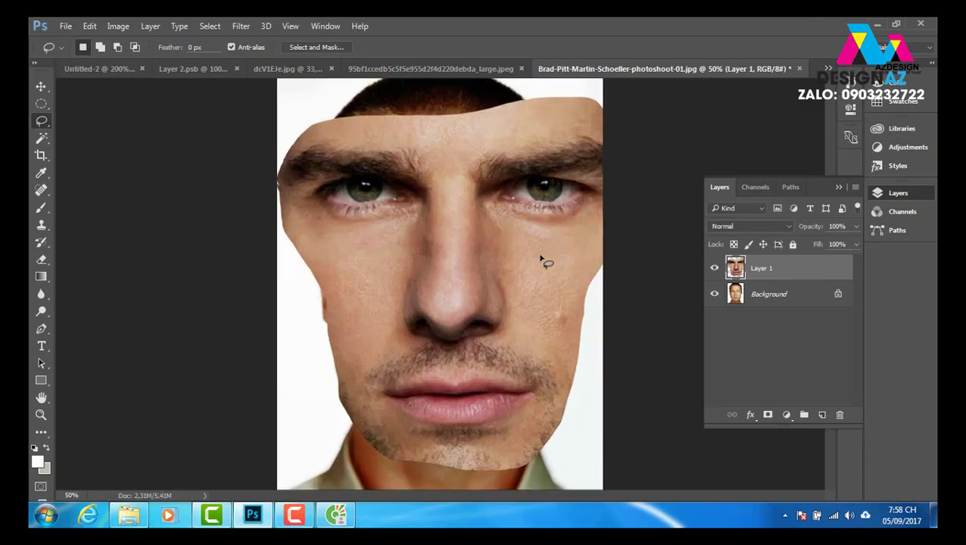
pyautogui.hotkey('ctrl', 't')
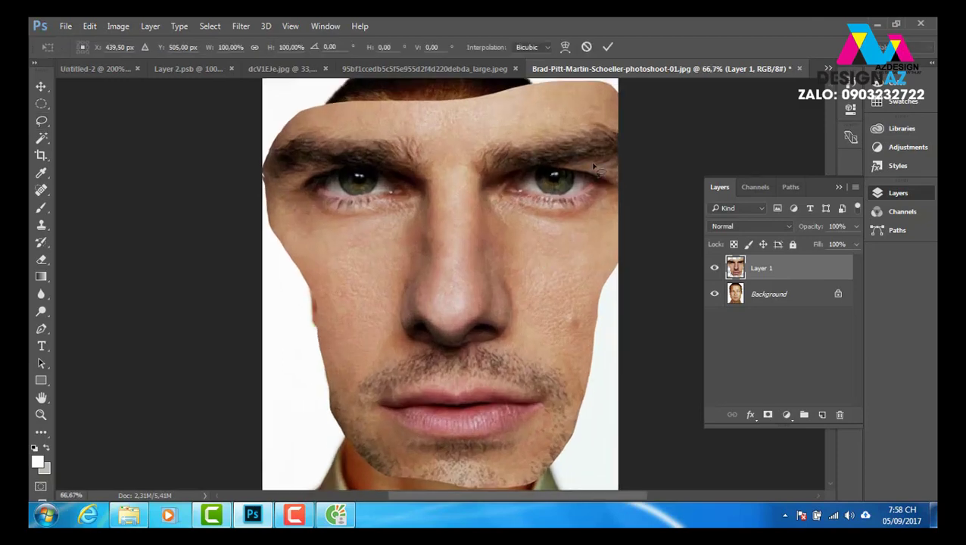
pyautogui.moveTo(652, 81); pyautogui.dragTo(586, 150)
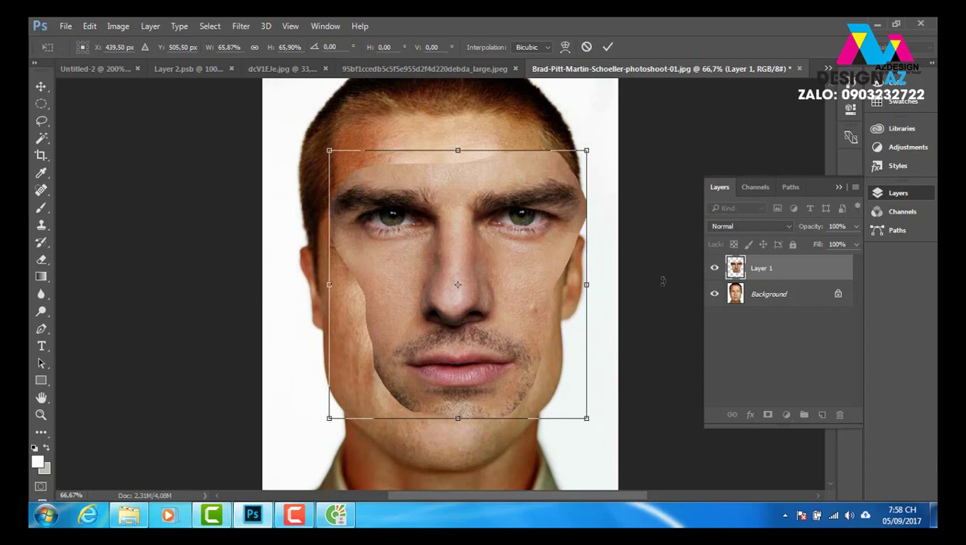
pyautogui.press('l')
pyautogui.hotkey('ctrl', 'z')
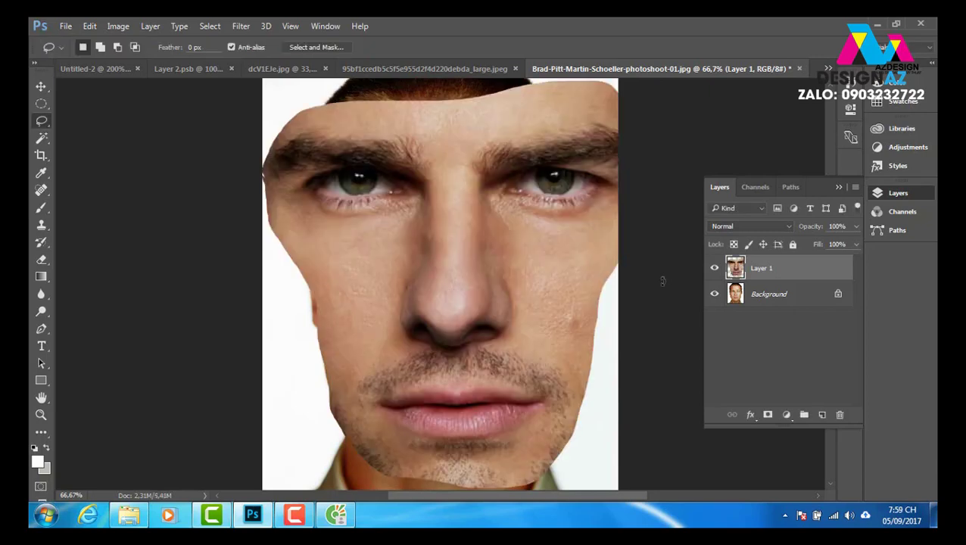
pyautogui.press('5')
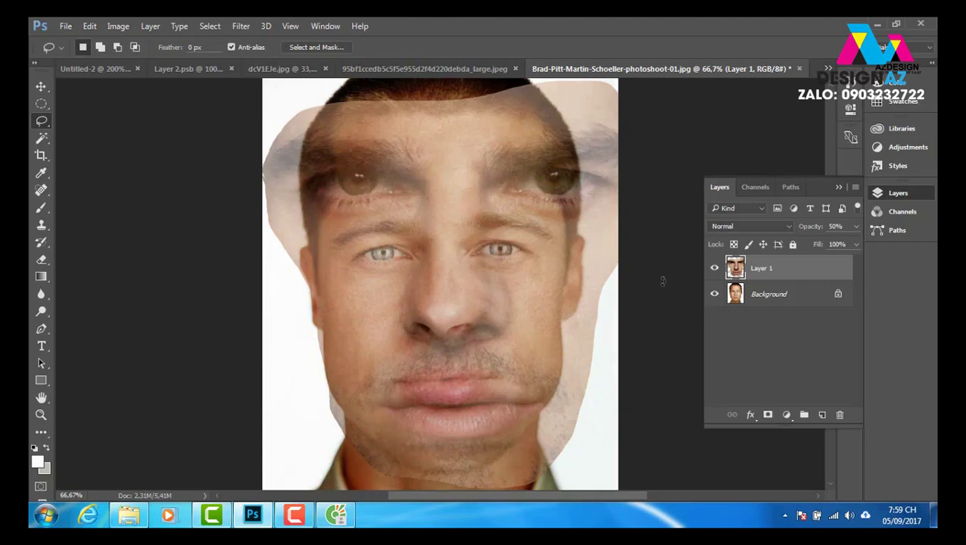
# - Scale the pasted face to about 64%, align its eyes, and tilt it about 1.66°
pyautogui.hotkey('ctrl', 't')
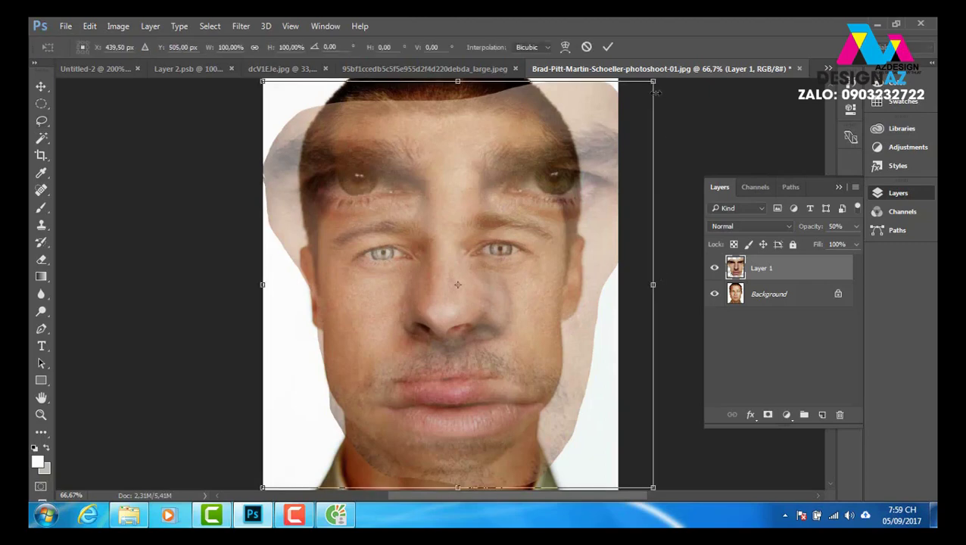
pyautogui.moveTo(652, 81); pyautogui.dragTo(582, 151)
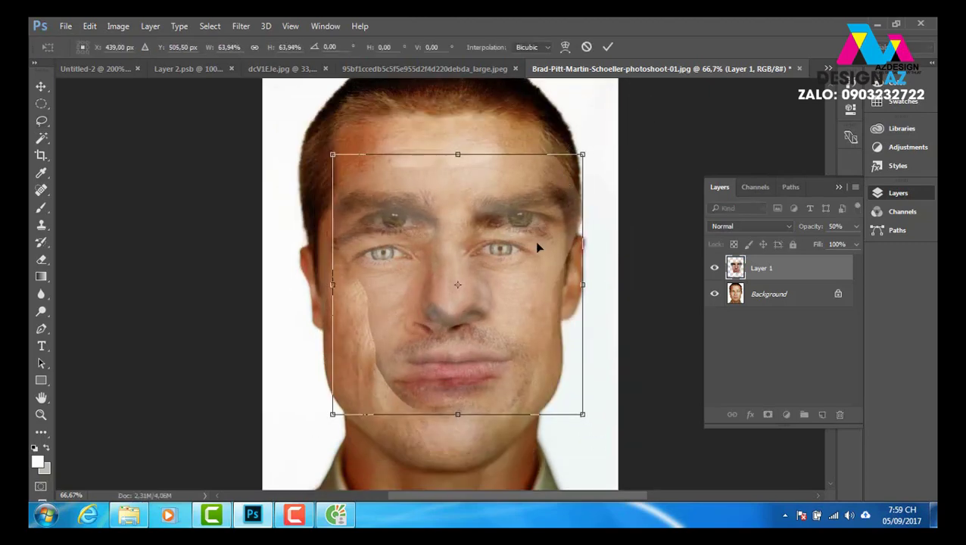
pyautogui.moveTo(534, 241)
pyautogui.mouseDown()
pyautogui.moveTo(517, 261)
pyautogui.moveTo(525, 279)
pyautogui.mouseUp()
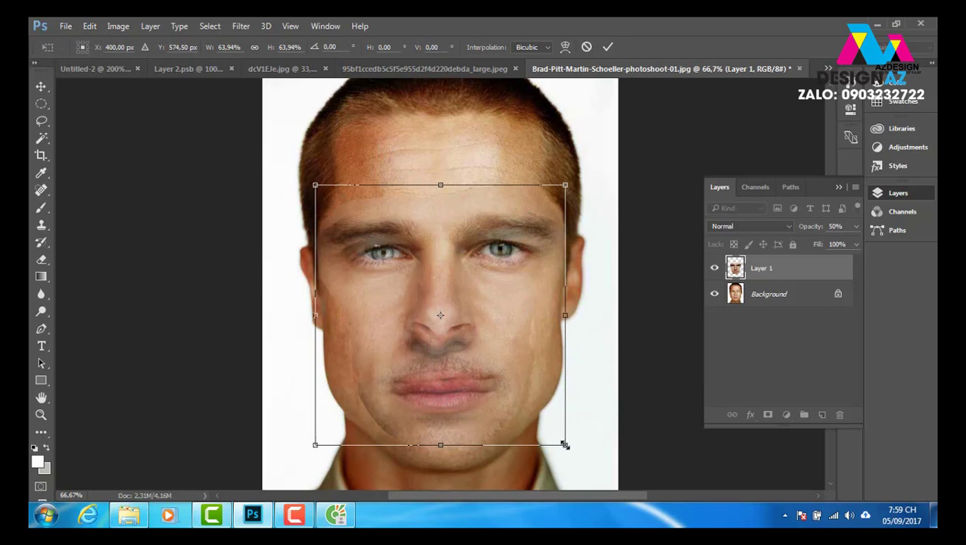
pyautogui.moveTo(564, 445)
pyautogui.mouseDown()
pyautogui.moveTo(553, 431)
pyautogui.moveTo(561, 434)
pyautogui.mouseUp()
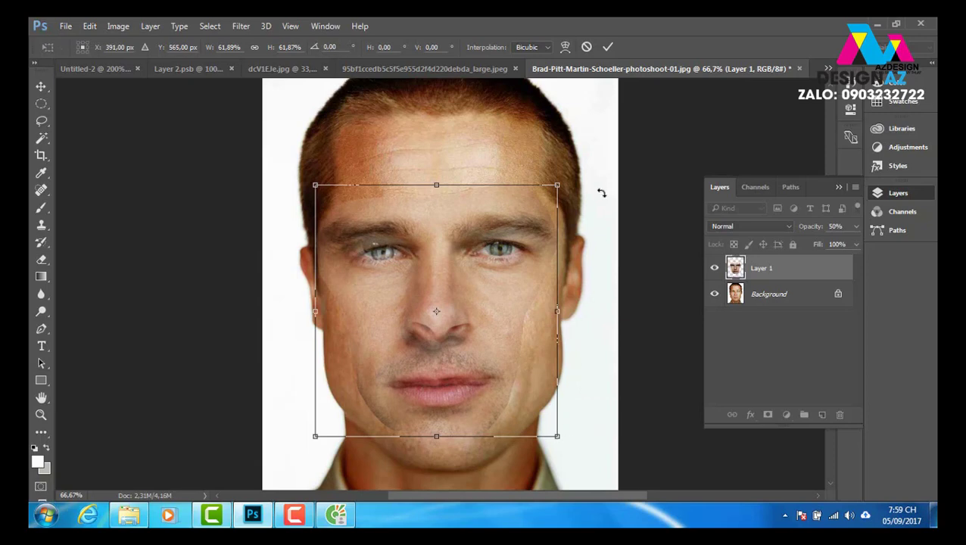
pyautogui.moveTo(579, 184); pyautogui.dragTo(583, 188)
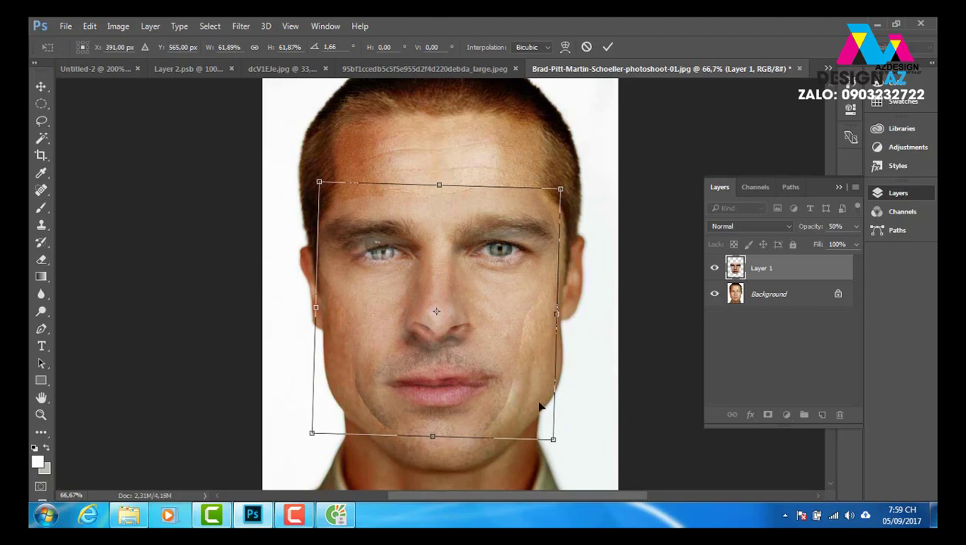
pyautogui.moveTo(556, 441); pyautogui.dragTo(556, 430)
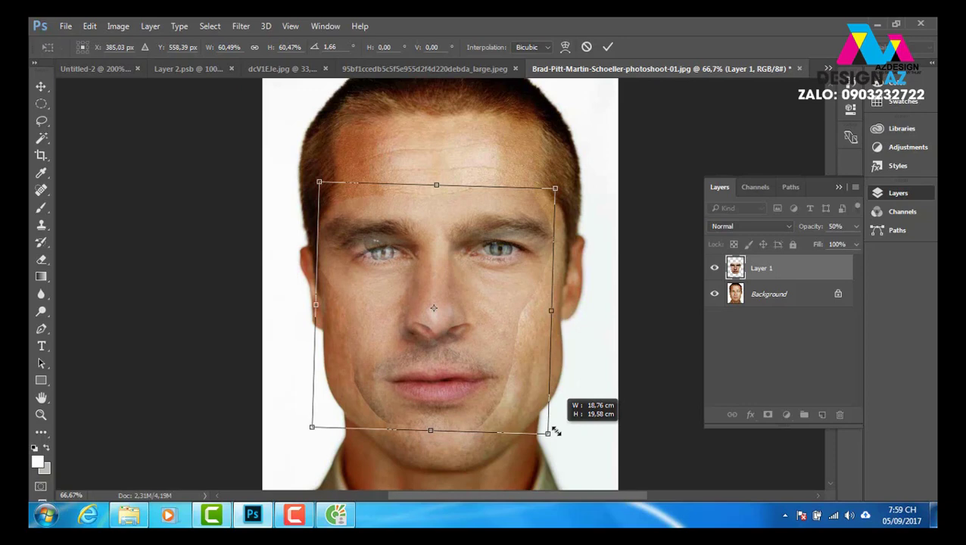
pyautogui.press('l')
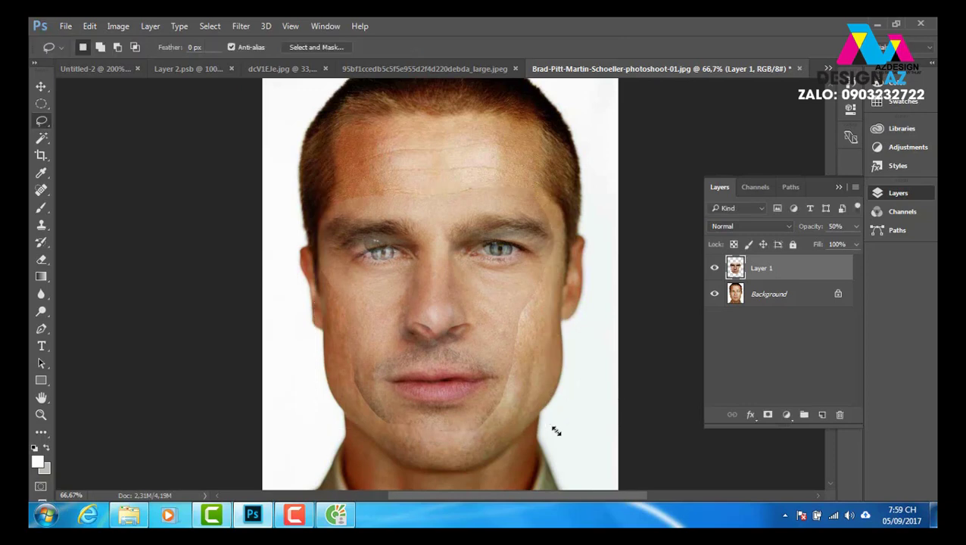
# - Raise Layer 1's opacity back to 100%
pyautogui.click(854, 227)
pyautogui.moveTo(836, 245); pyautogui.dragTo(905, 247)
pyautogui.click(507, 302)
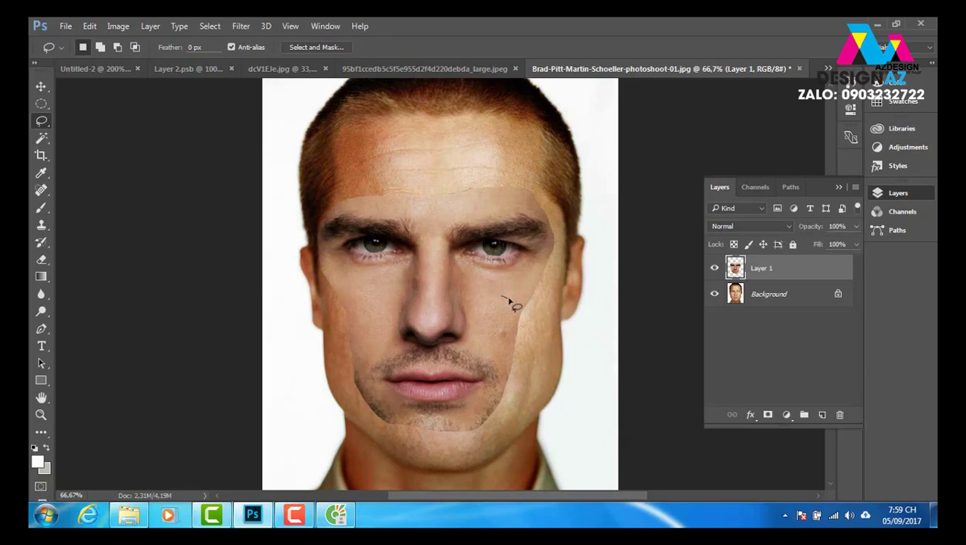
# - Nudge Layer 1 slightly right and down, then load its outline as a selection
pyautogui.press('v')
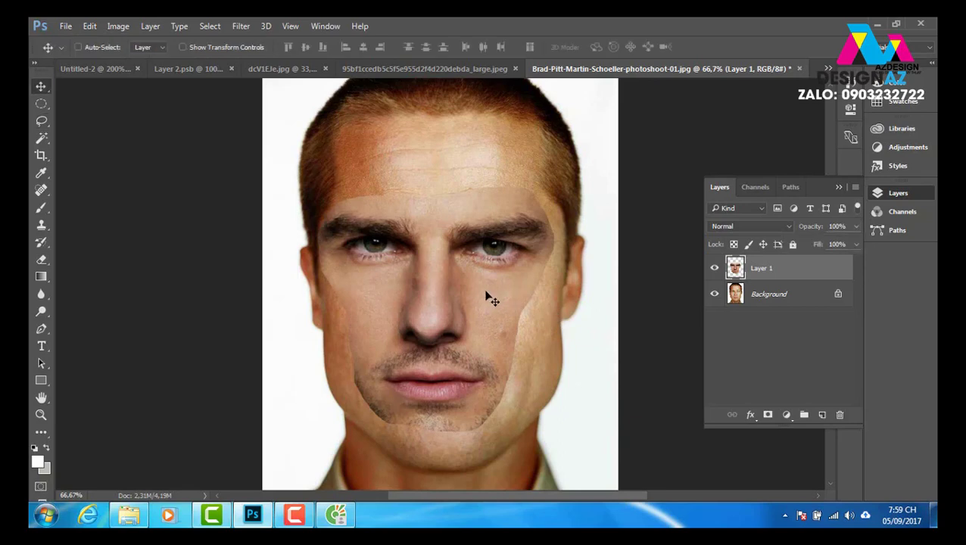
pyautogui.moveTo(488, 297); pyautogui.dragTo(491, 300)
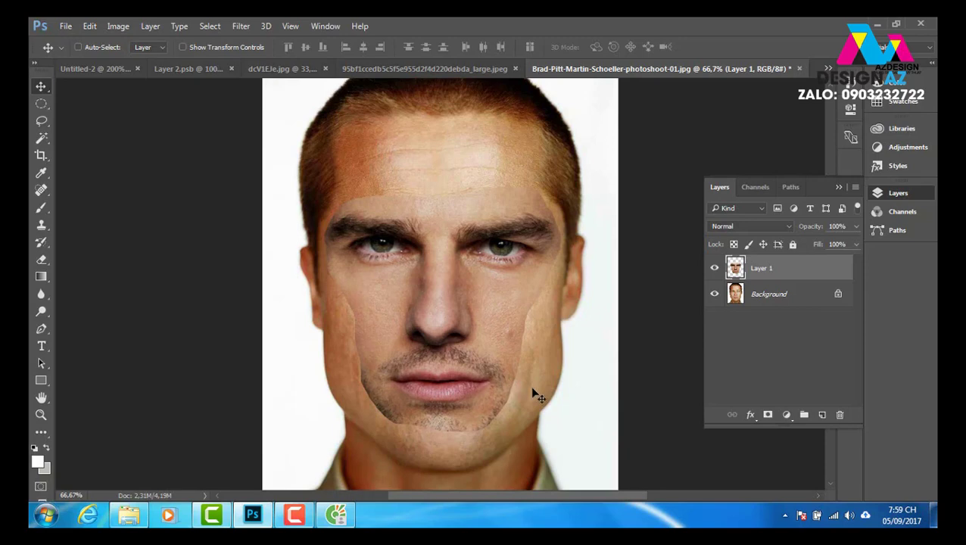
pyautogui.keyDown('ctrl'); pyautogui.click(736, 268); pyautogui.keyUp('ctrl')
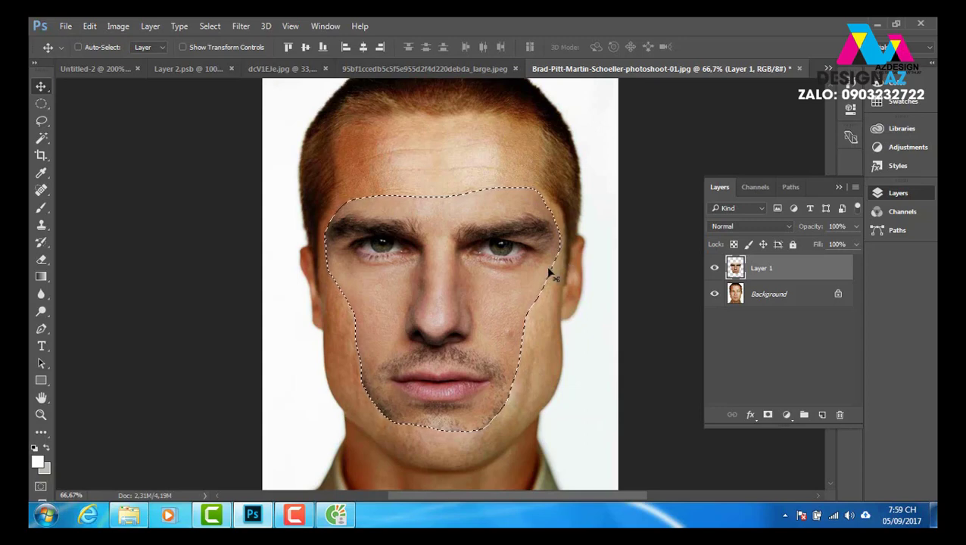
# - Expand the face selection by 6 pixels with Select > Modify > Expand
pyautogui.click(210, 27)
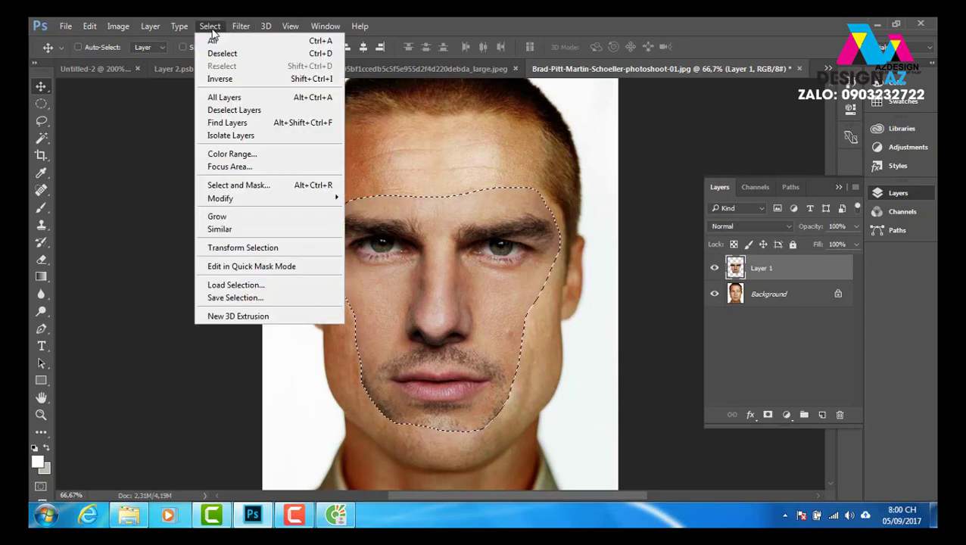
pyautogui.click(326, 198)
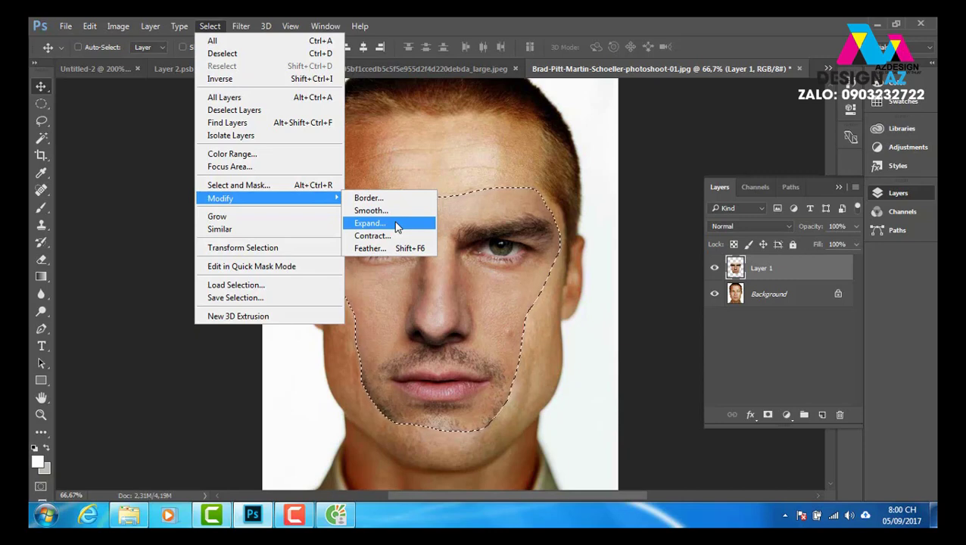
pyautogui.click(397, 226)
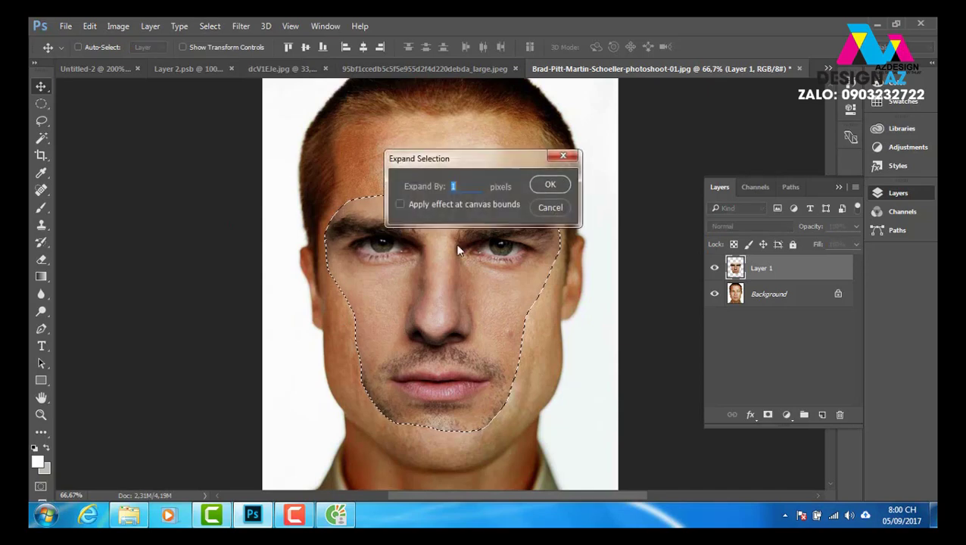
pyautogui.write('6')
pyautogui.click(544, 186)
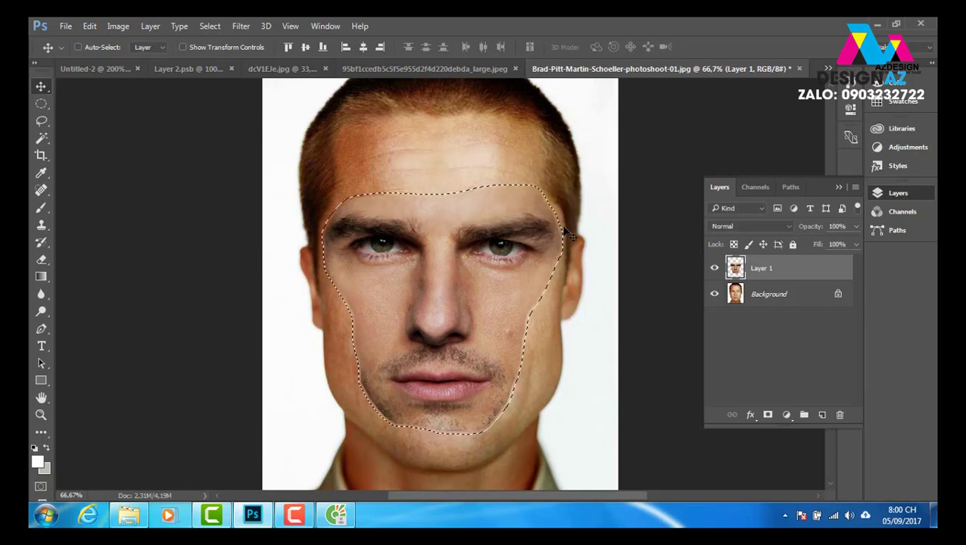
pyautogui.press('ctrl')
pyautogui.hotkey('ctrl', '+')
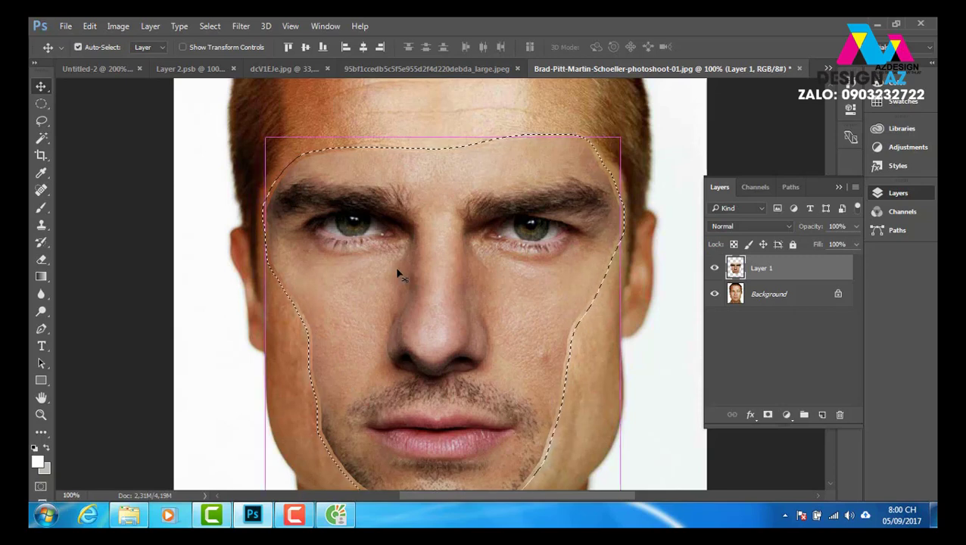
# - Reload Layer 1's outline as a selection and shrink it slightly with Transform Selection
pyautogui.hotkey('ctrl', 'd')
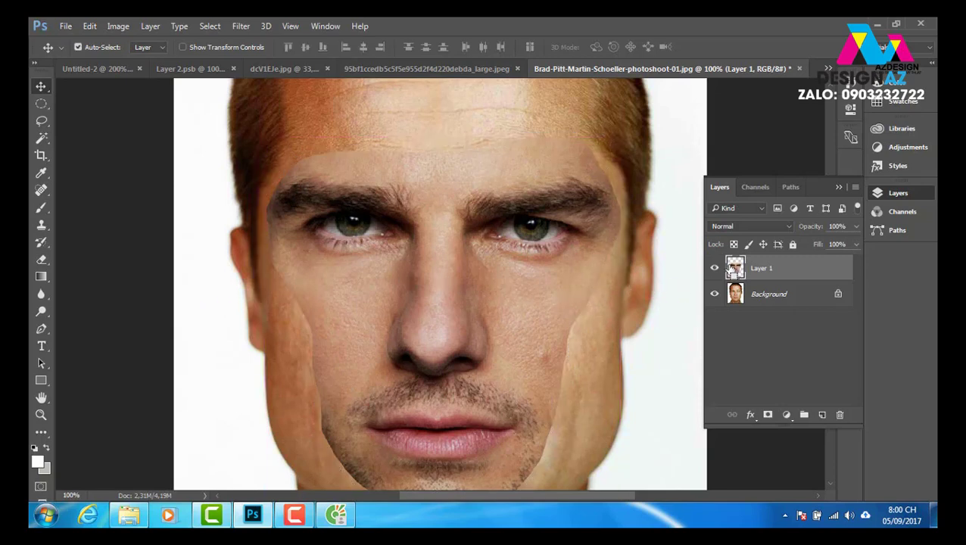
pyautogui.keyDown('ctrl'); pyautogui.click(734, 268); pyautogui.keyUp('ctrl')
pyautogui.rightClick(505, 208)
pyautogui.press('Escape')
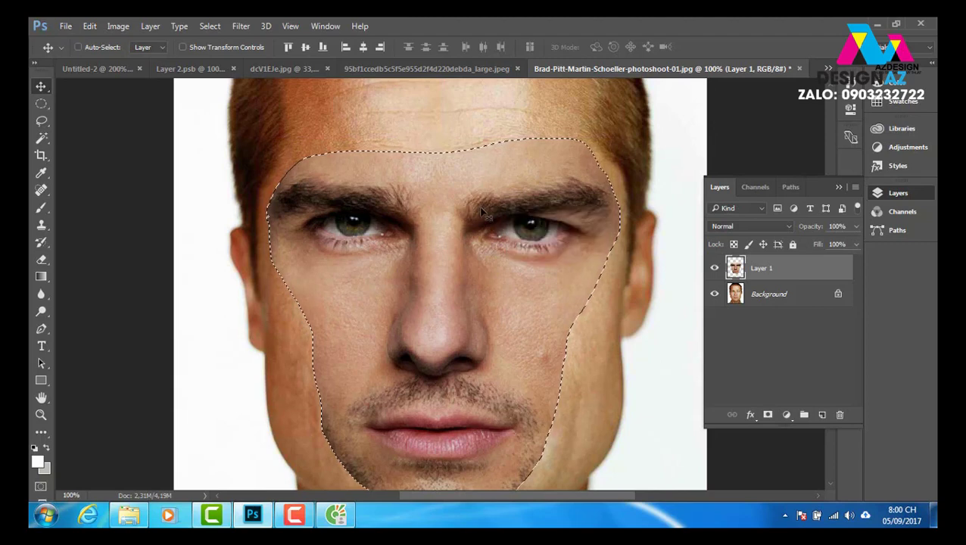
pyautogui.press('m')
pyautogui.rightClick(514, 192)
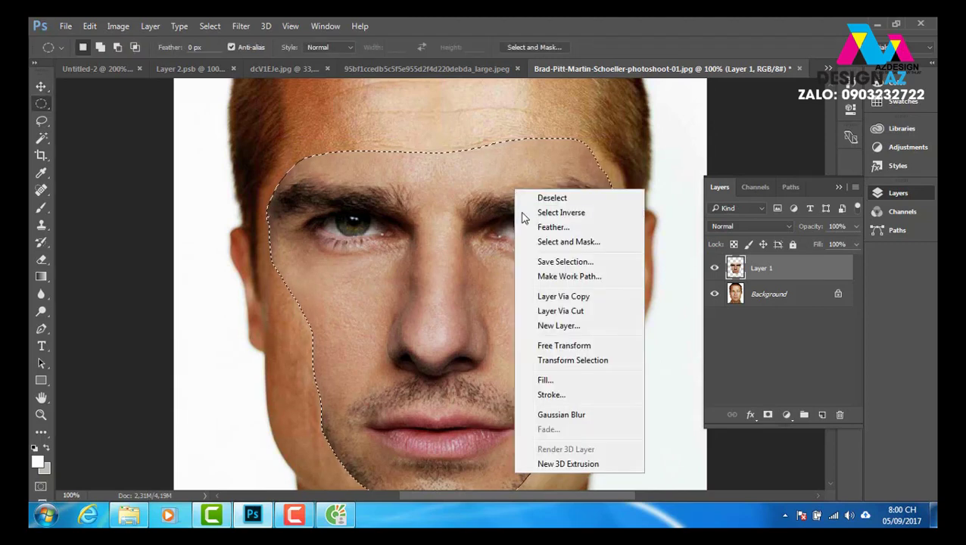
pyautogui.click(543, 360)
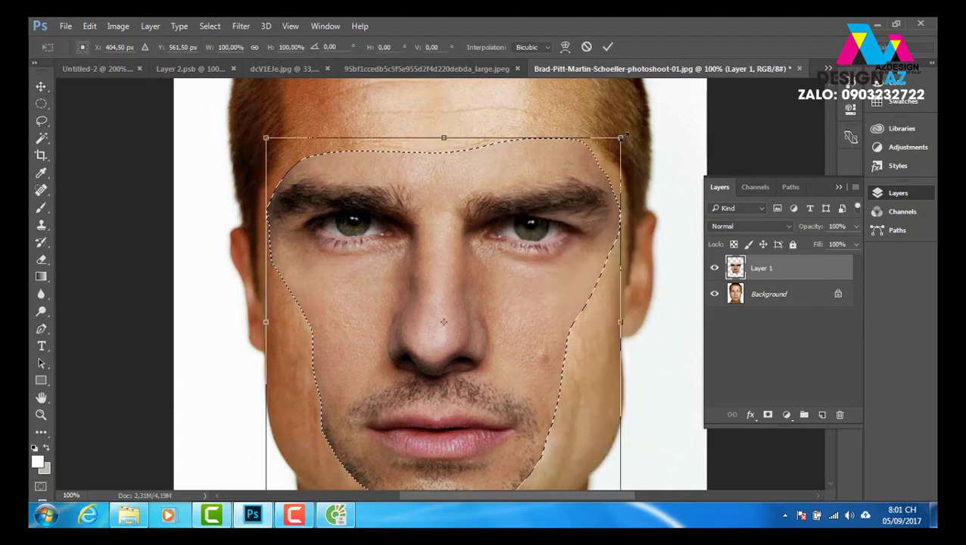
pyautogui.moveTo(620, 138); pyautogui.dragTo(613, 143)
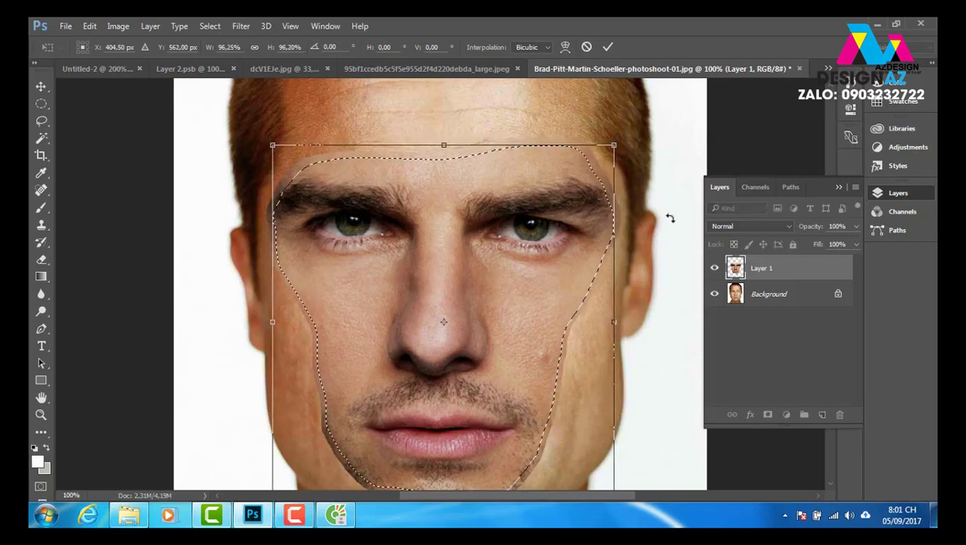
pyautogui.press('Return')
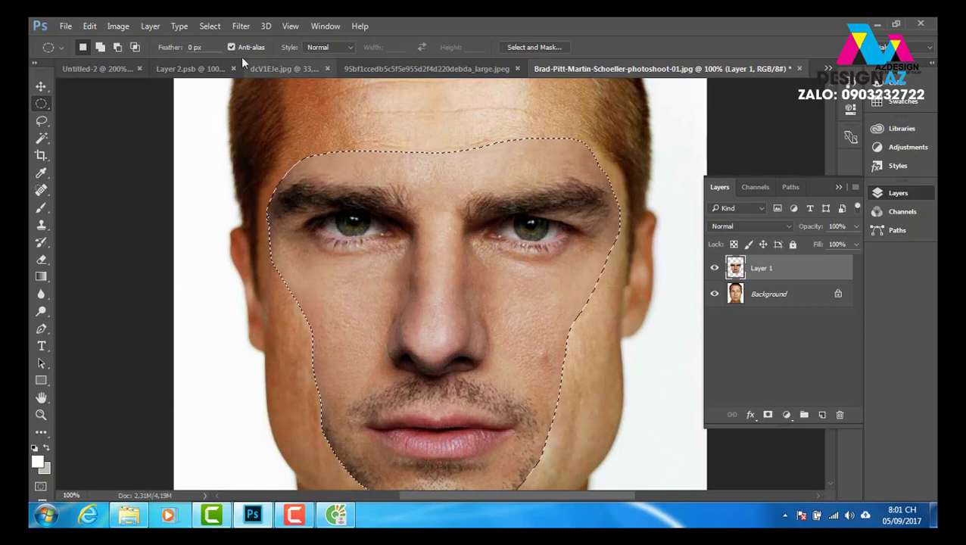
# - Contract the face selection by 6 pixels, replacing the default 80
pyautogui.click(210, 26)
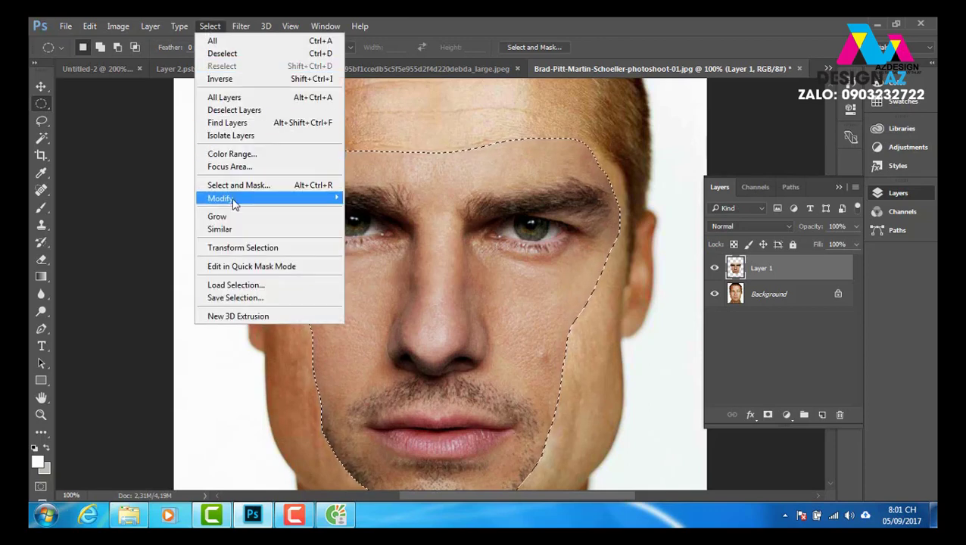
pyautogui.moveTo(220, 198)
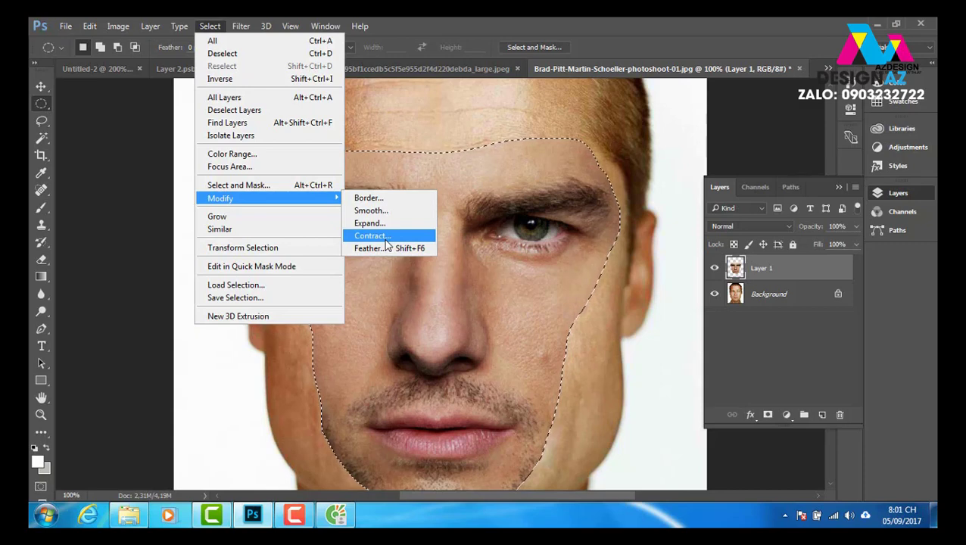
pyautogui.click(385, 242)
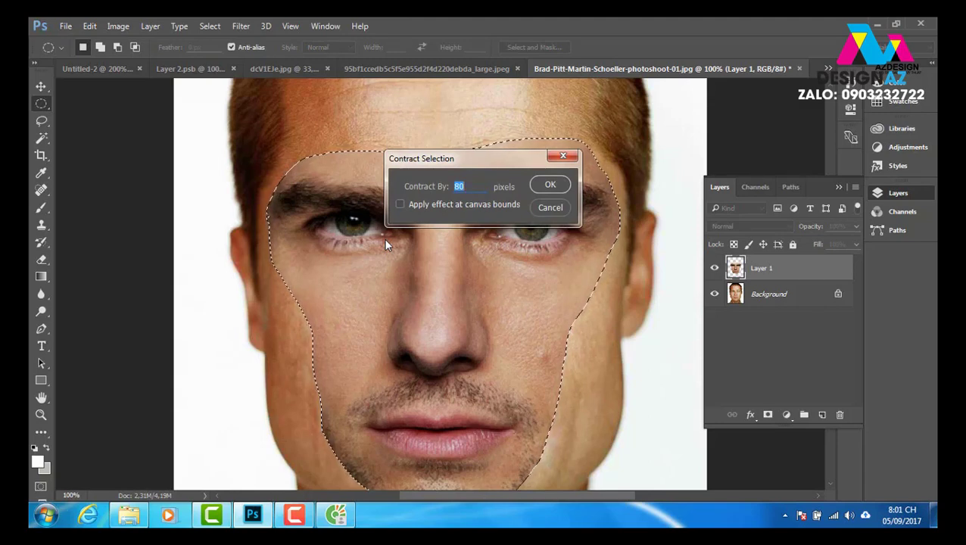
pyautogui.click(480, 188)
pyautogui.moveTo(478, 186); pyautogui.dragTo(402, 191)
pyautogui.write('6')
pyautogui.click(551, 185)
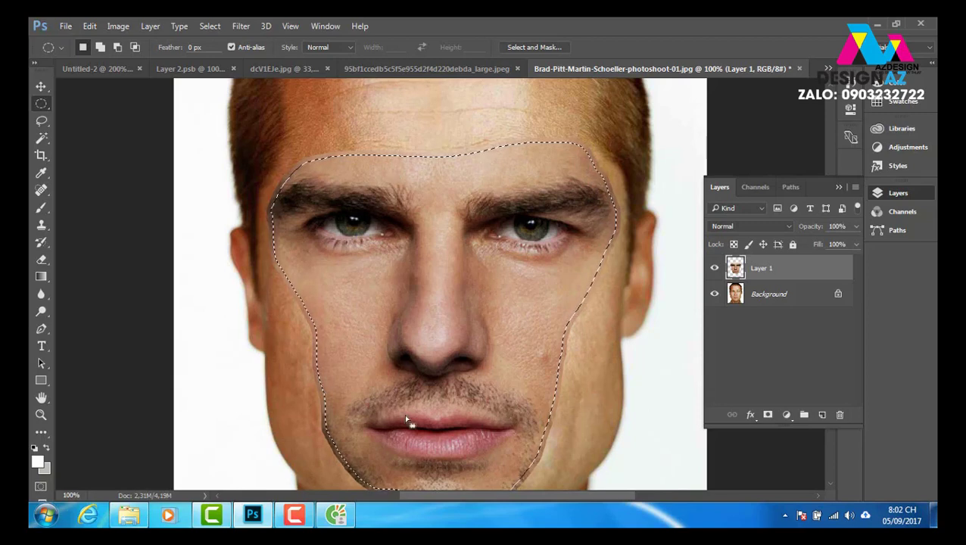
# - Convert Background to Layer 0 and delete its original face inside the selection
pyautogui.doubleClick(828, 298)
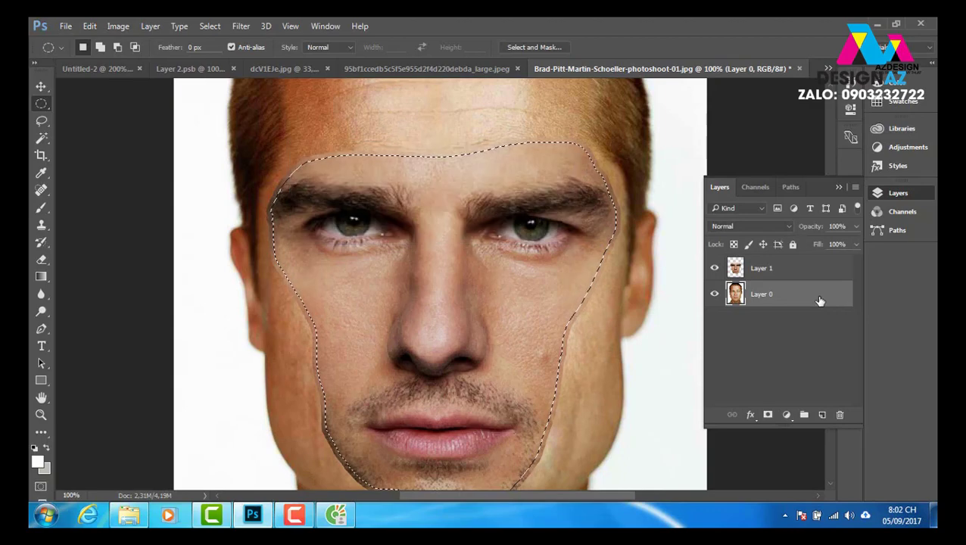
pyautogui.click(713, 269)
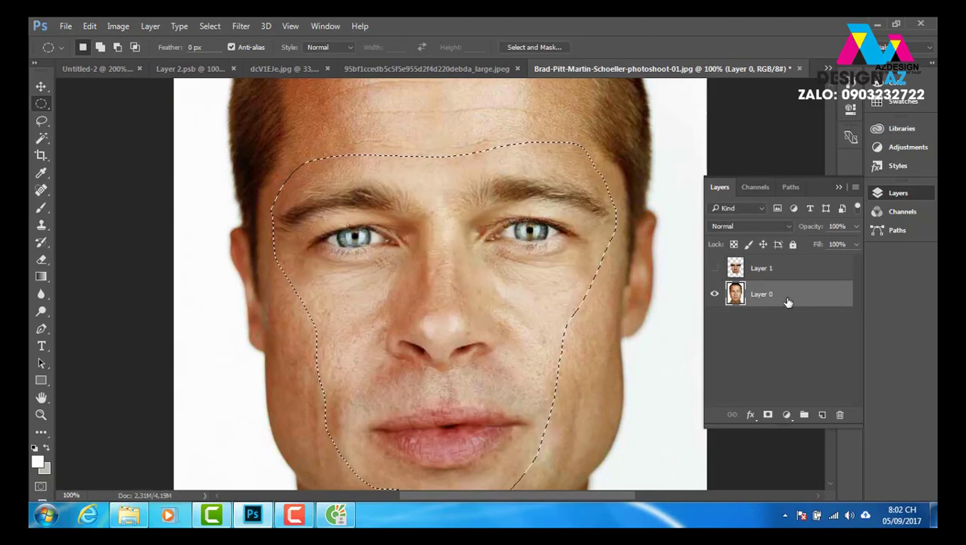
pyautogui.press('Delete')
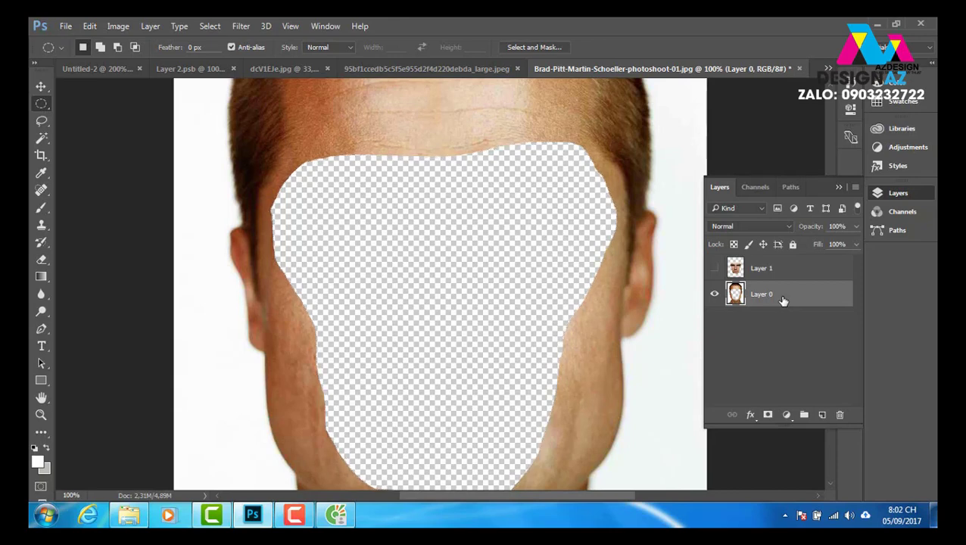
pyautogui.click(714, 267)
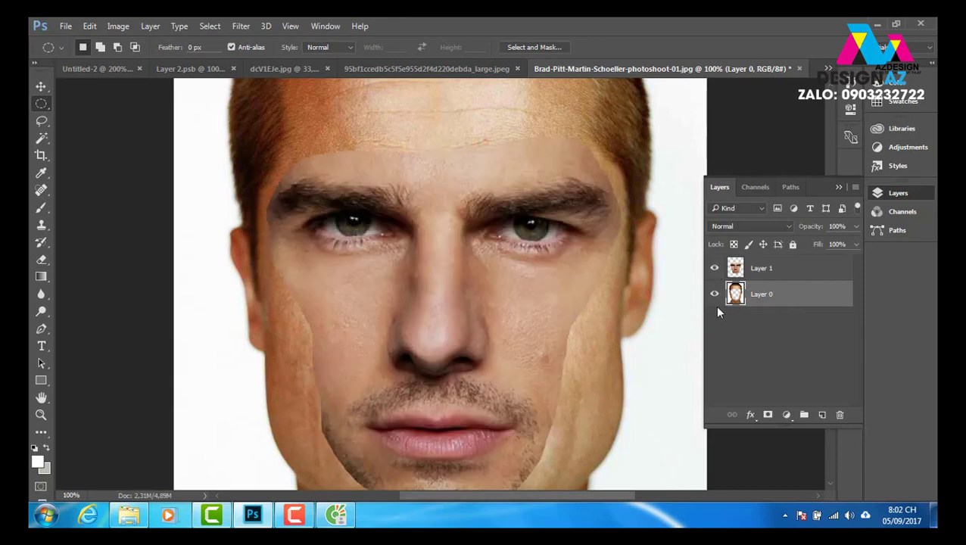
# - Briefly lower Layer 1's opacity to check the fit, then restore it to 100%
pyautogui.click(748, 269)
pyautogui.click(855, 227)
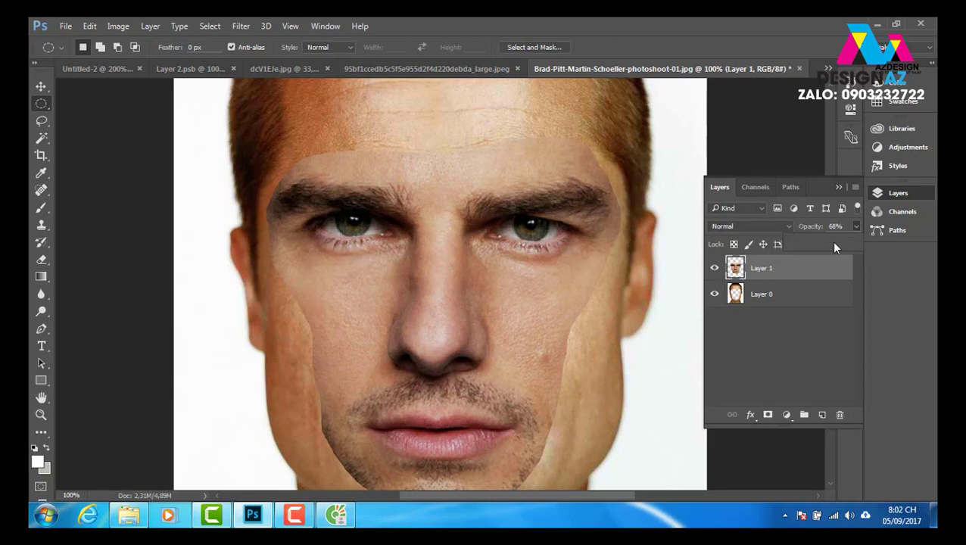
pyautogui.moveTo(833, 242); pyautogui.dragTo(578, 243)
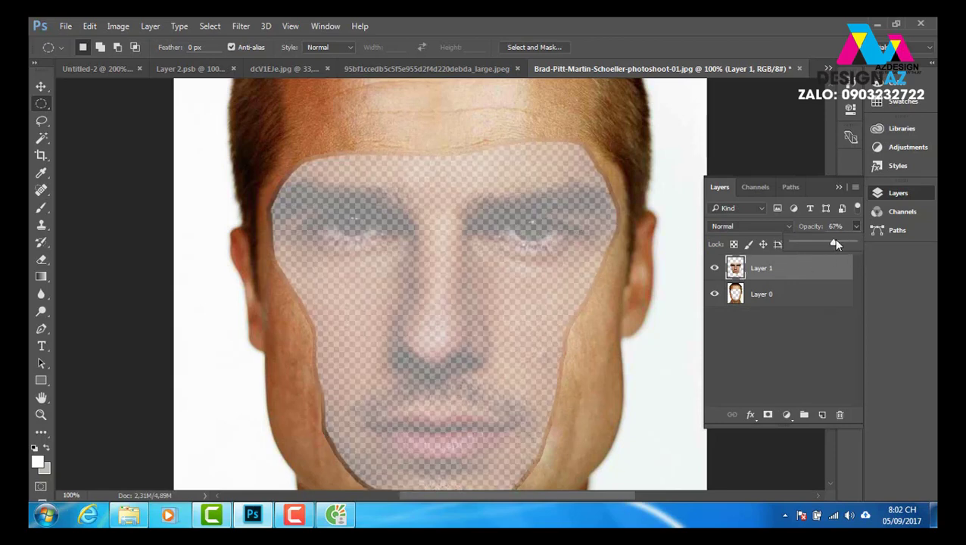
pyautogui.moveTo(836, 243); pyautogui.dragTo(897, 257)
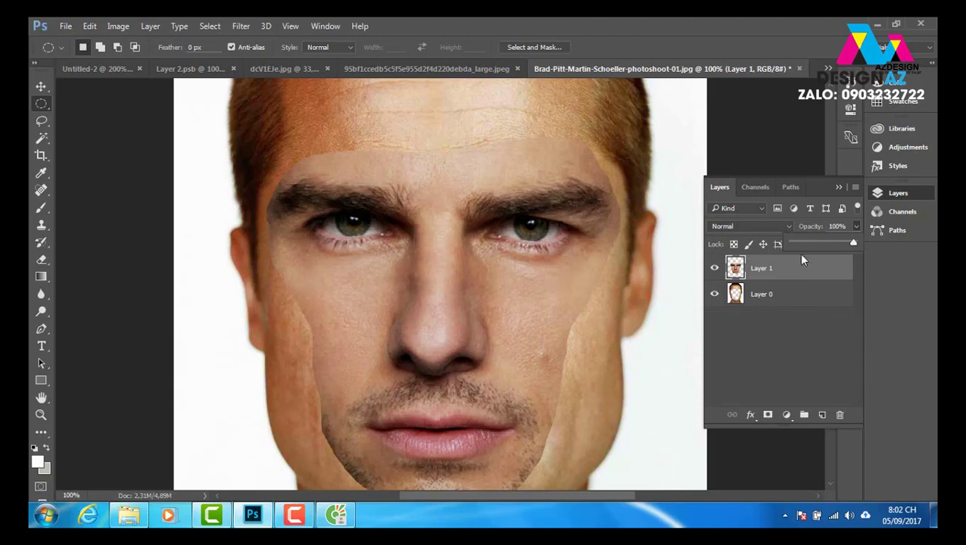
# - Auto-Blend Layer 0 and Layer 1 as Panorama with Seamless Tones and Colors
pyautogui.keyDown('shift'); pyautogui.click(803, 300); pyautogui.keyUp('shift')
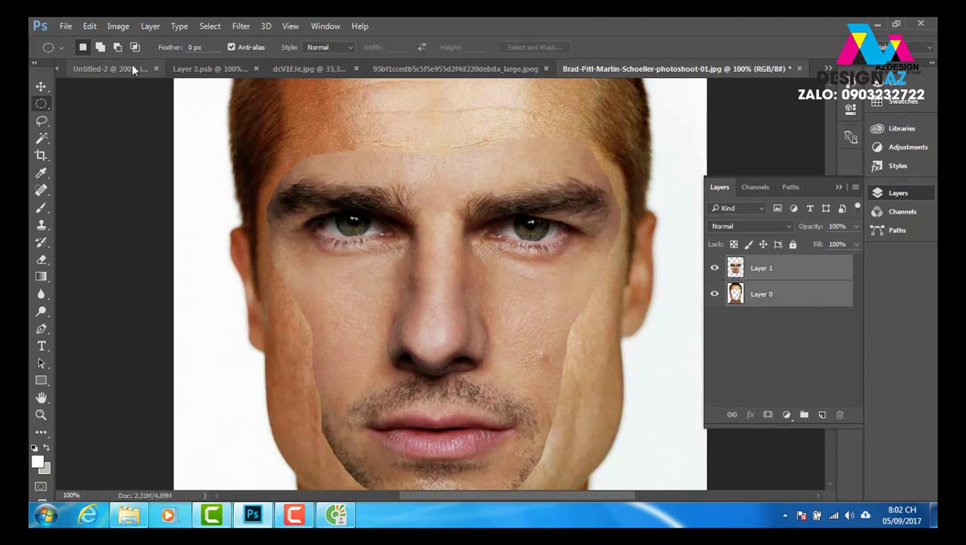
pyautogui.click(94, 27)
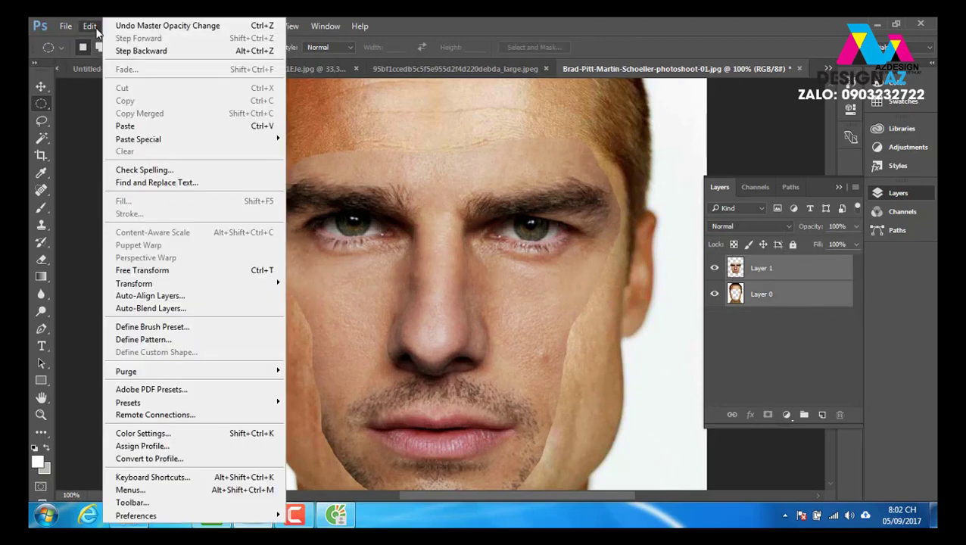
pyautogui.click(175, 309)
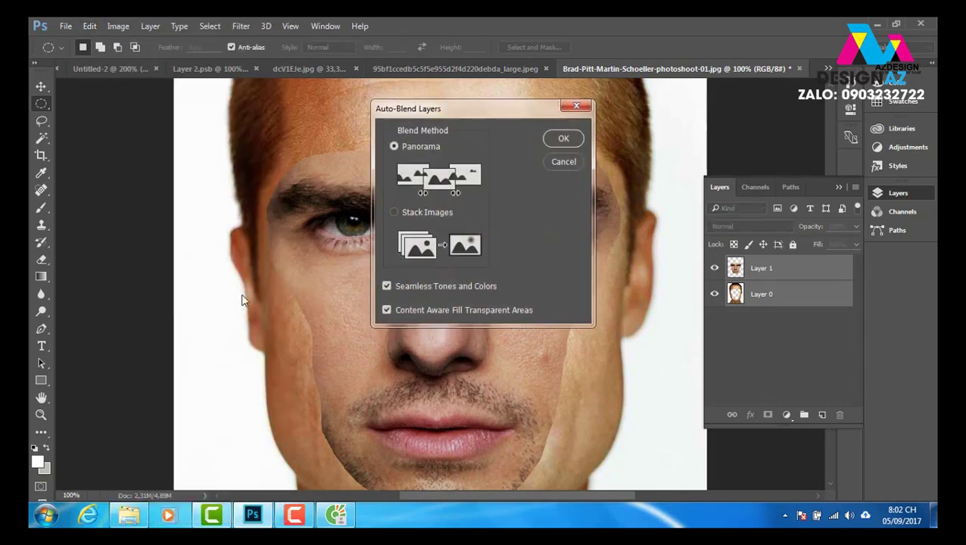
pyautogui.click(564, 141)
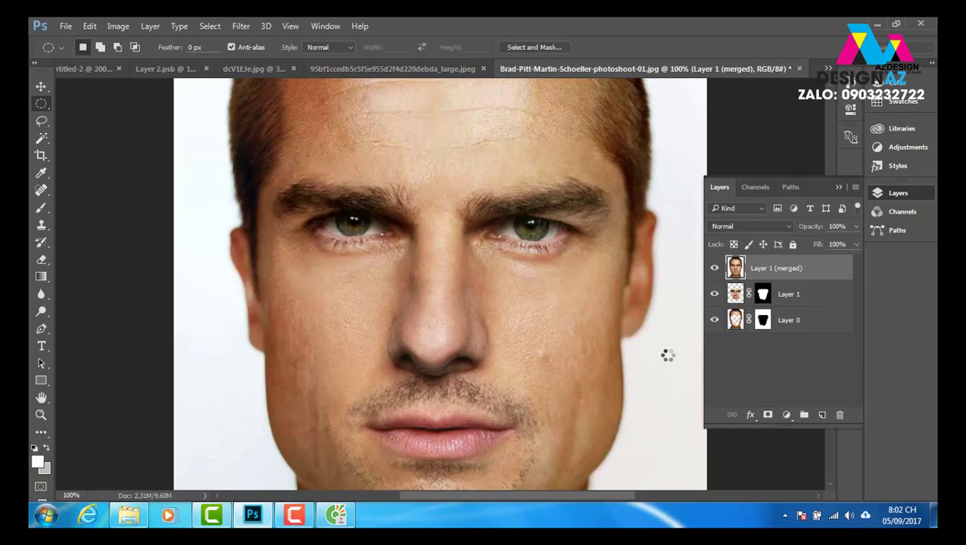
pyautogui.hotkey('ctrl', '-')
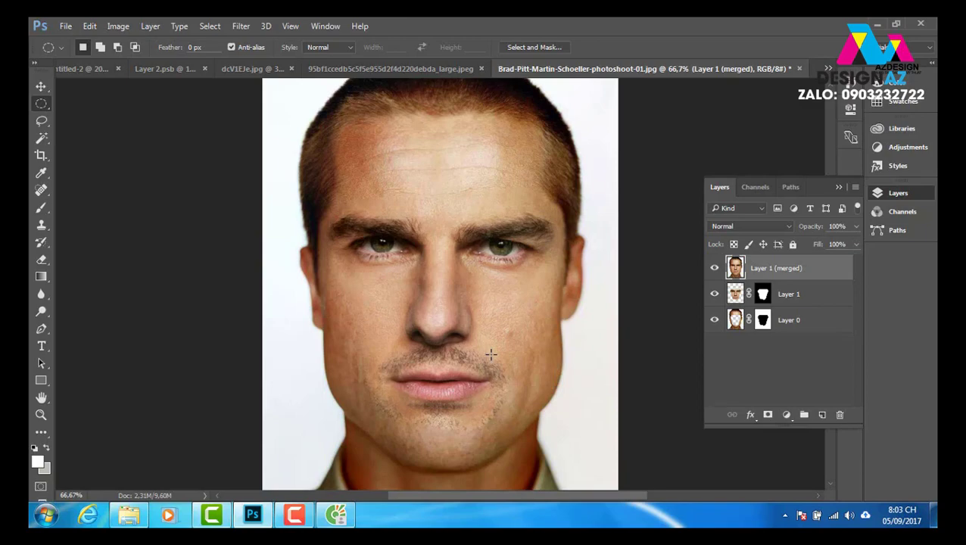
# - Browse the Open dialog to the mypham folder under Local Disk (E:) > thuvienanh
pyautogui.hotkey('ctrl', 'o')
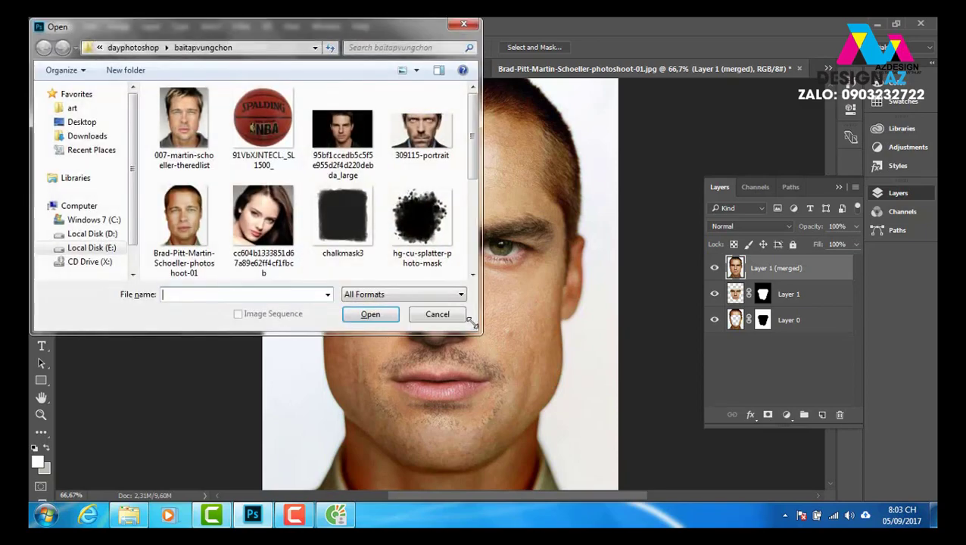
pyautogui.click(91, 248)
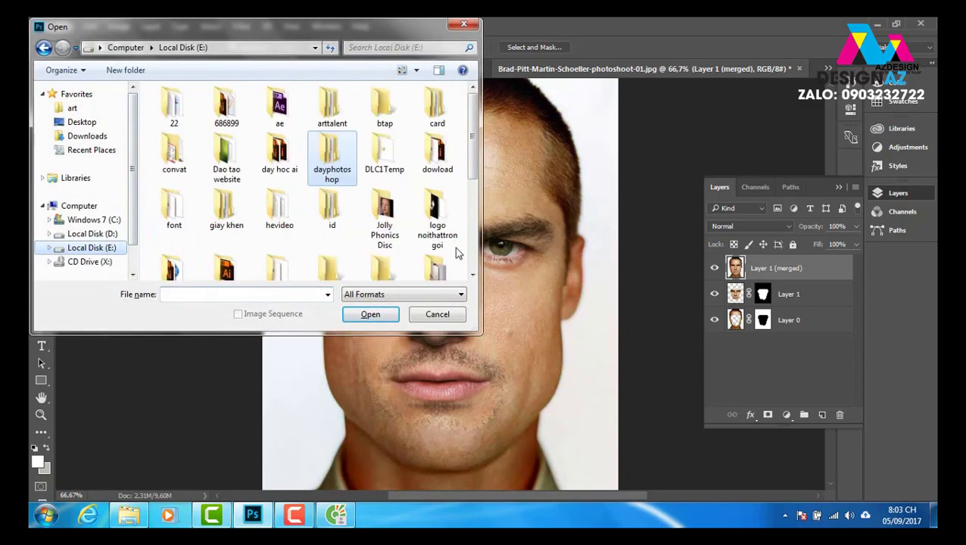
pyautogui.moveTo(473, 165); pyautogui.dragTo(476, 257)
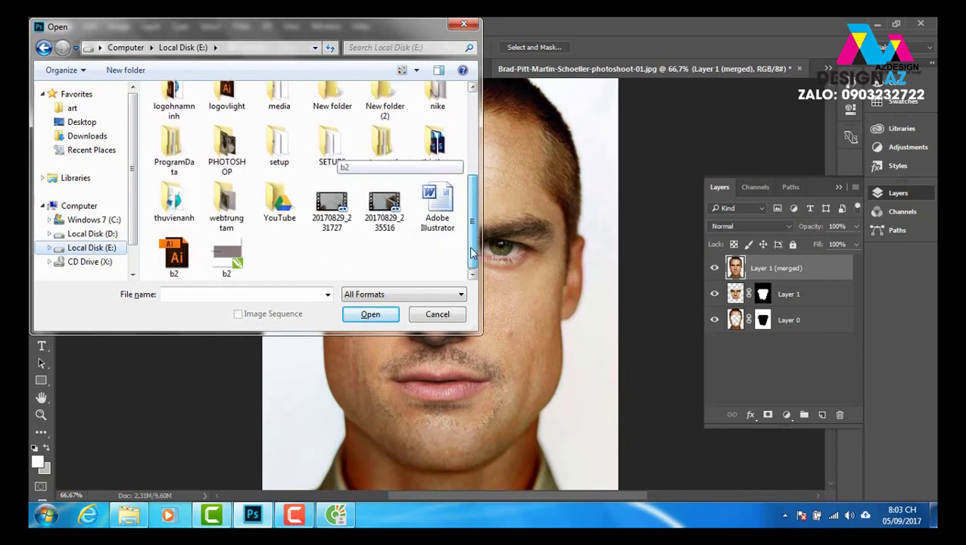
pyautogui.doubleClick(174, 200)
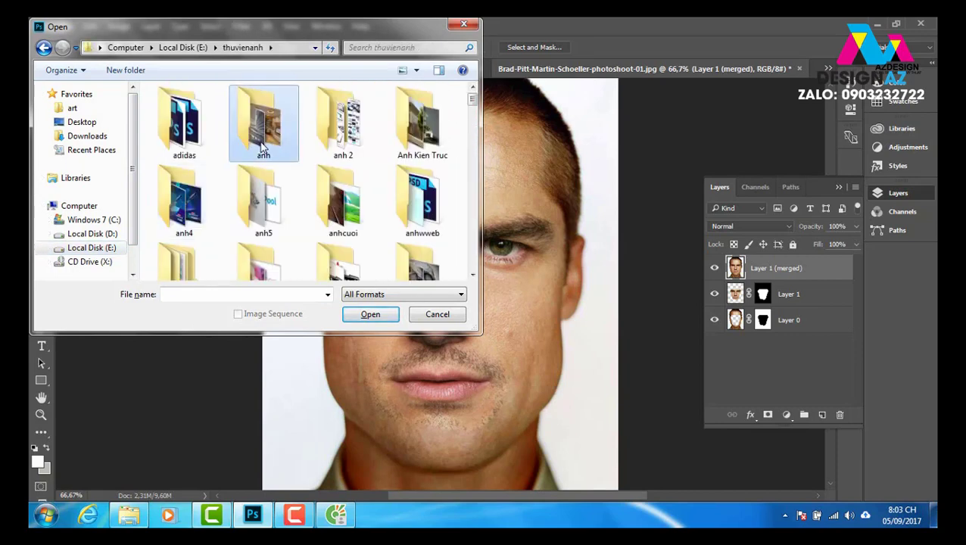
pyautogui.scroll(-5, 263, 147)
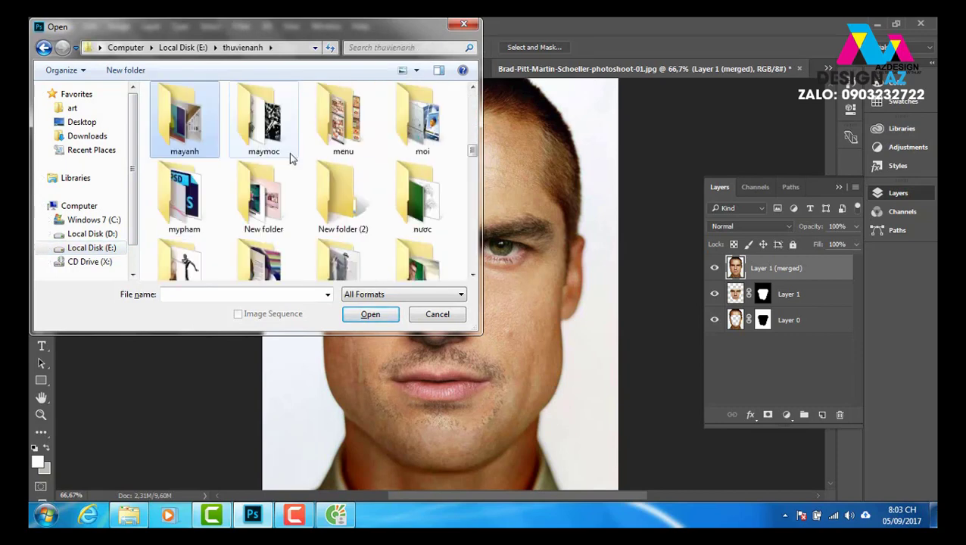
pyautogui.doubleClick(192, 202)
# - Select banner_bb1 and banner-1 together and open both images
pyautogui.scroll(-2, 474, 106)
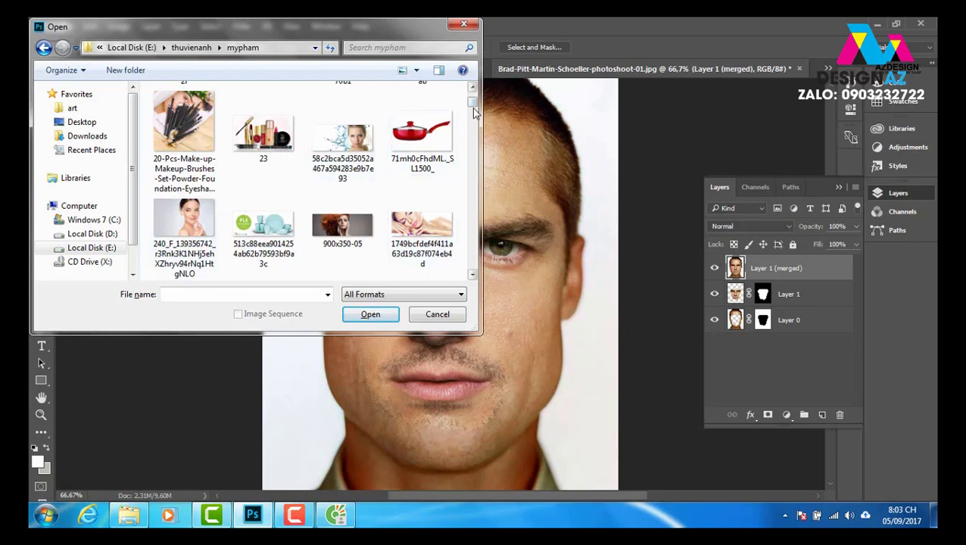
pyautogui.scroll(-1, 473, 112)
pyautogui.scroll(-1, 473, 112)
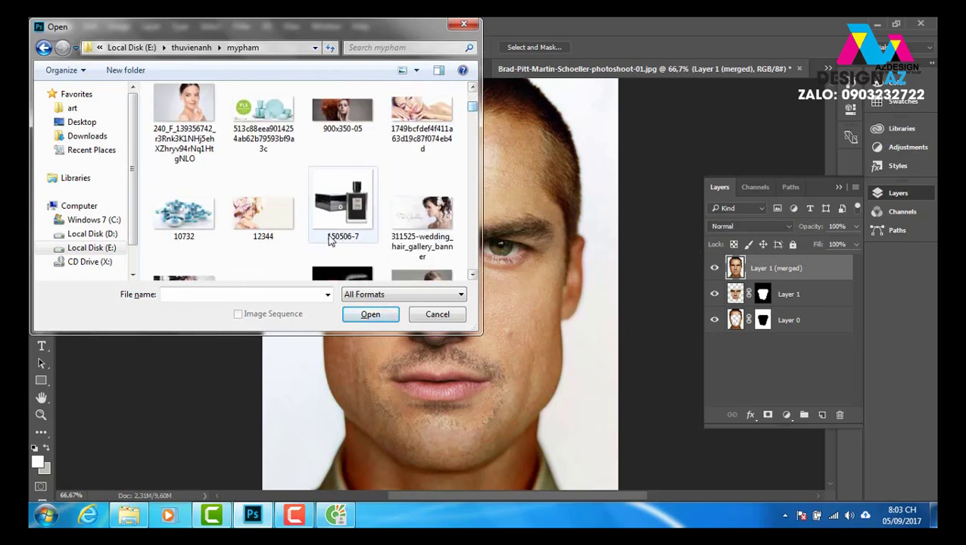
pyautogui.click(184, 121)
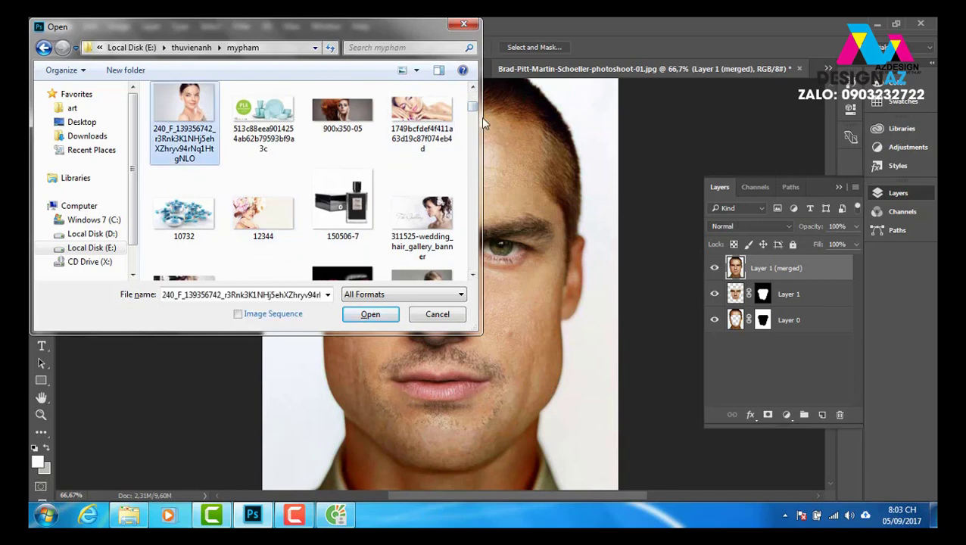
pyautogui.scroll(-1, 475, 113)
pyautogui.moveTo(475, 113); pyautogui.dragTo(485, 134)
pyautogui.click(184, 168)
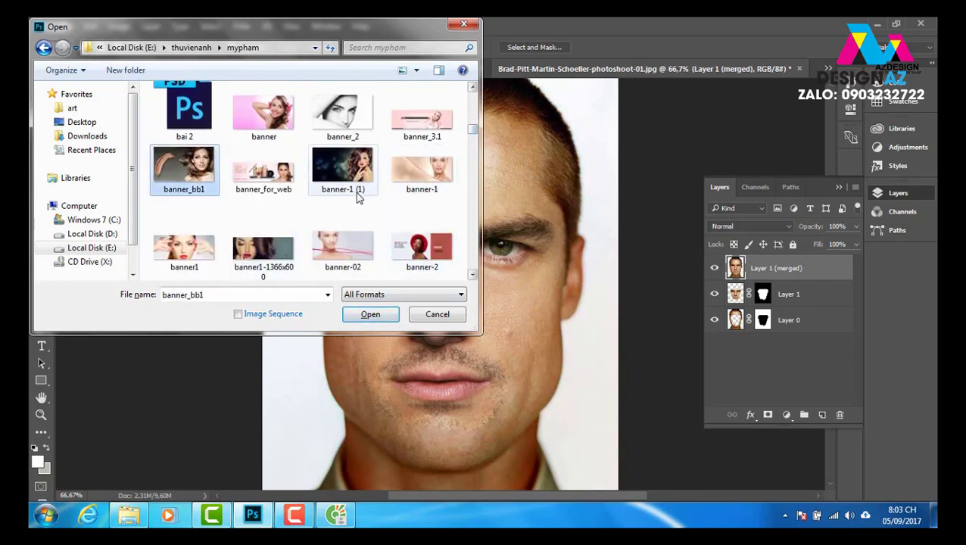
pyautogui.keyDown('ctrl'); pyautogui.click(428, 173); pyautogui.keyUp('ctrl')
pyautogui.click(377, 315)
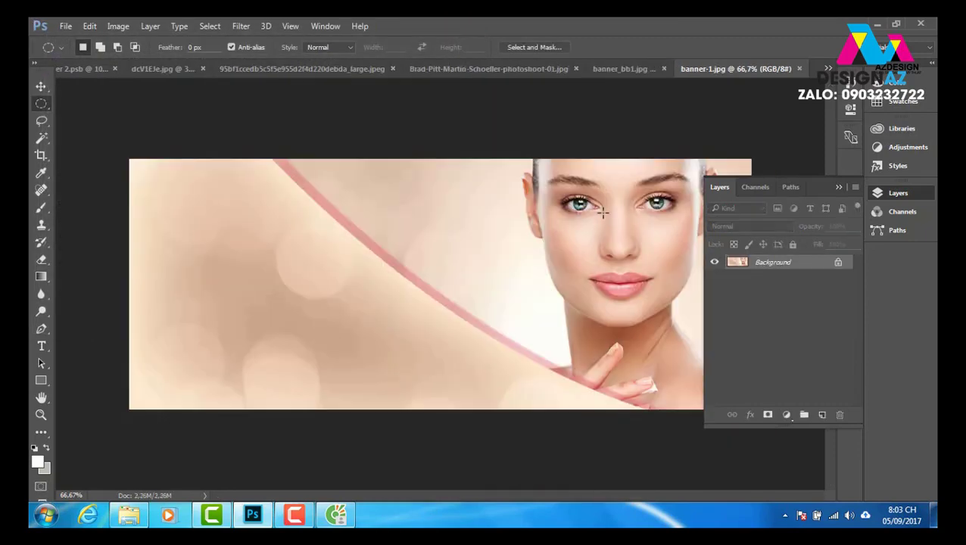
# - At 100% zoom, lasso the woman's face in banner-1 and cut it out
pyautogui.hotkey('ctrl', '+')
pyautogui.moveTo(603, 213); pyautogui.dragTo(499, 212)
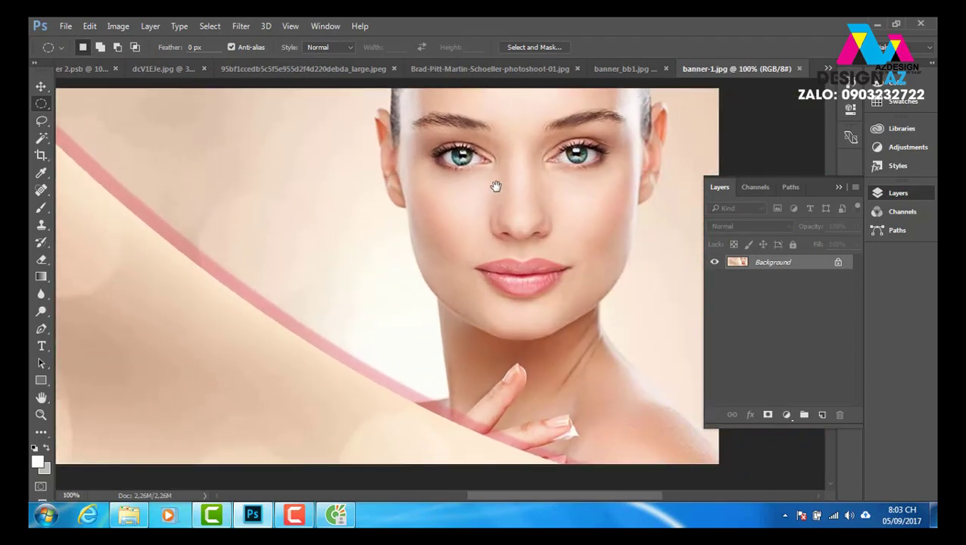
pyautogui.press('l')
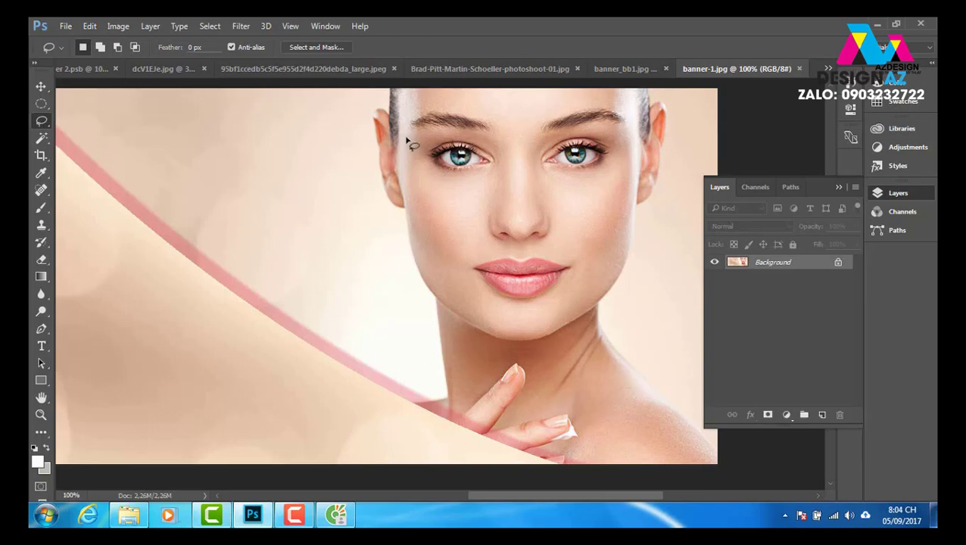
pyautogui.moveTo(406, 140)
pyautogui.mouseDown()
pyautogui.moveTo(413, 110)
pyautogui.moveTo(463, 96)
pyautogui.moveTo(597, 99)
pyautogui.moveTo(620, 110)
pyautogui.moveTo(636, 129)
pyautogui.moveTo(631, 166)
pyautogui.moveTo(558, 314)
pyautogui.moveTo(504, 318)
pyautogui.moveTo(459, 282)
pyautogui.moveTo(406, 141)
pyautogui.mouseUp()
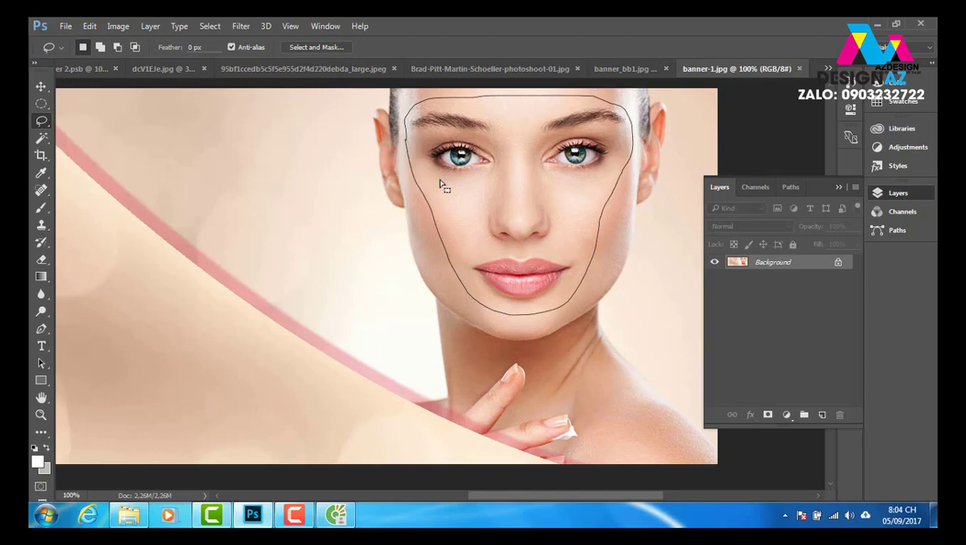
pyautogui.press('BackSpace')
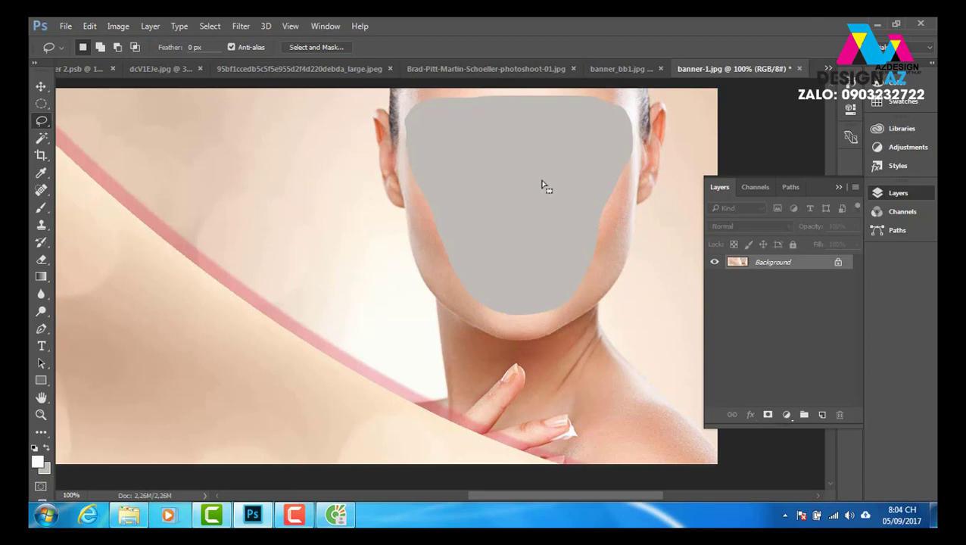
# - Close banner-1.jpg and paste the face into banner_bb1 as a new layer
pyautogui.click(798, 68)
pyautogui.click(463, 216)
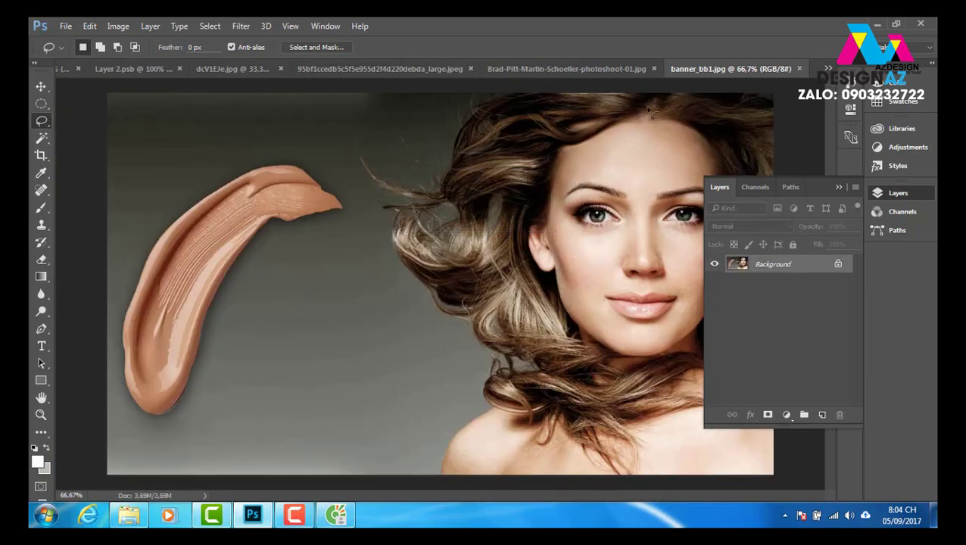
pyautogui.hotkey('ctrl', 'v')
# - Move the pasted face over the long-haired woman's face at 50% opacity
pyautogui.press('f')
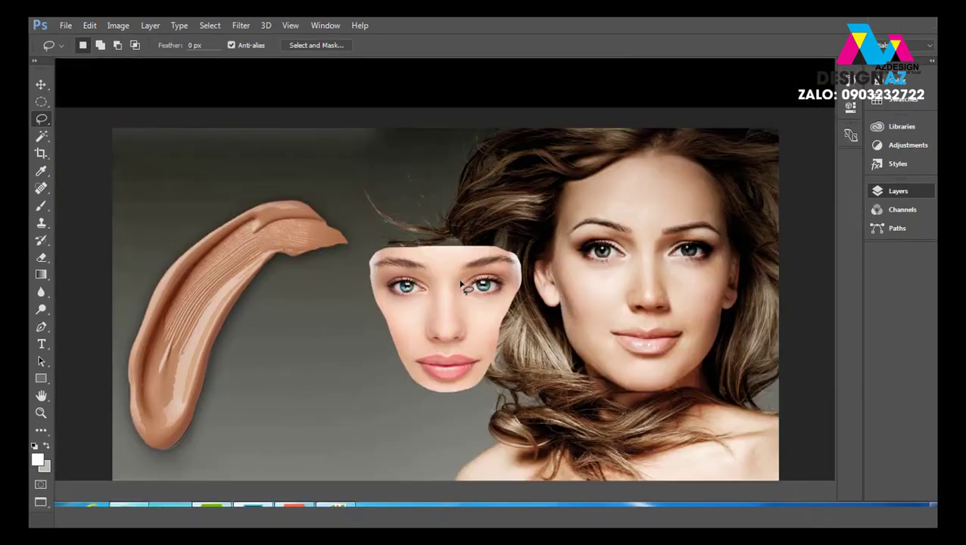
pyautogui.press('f')
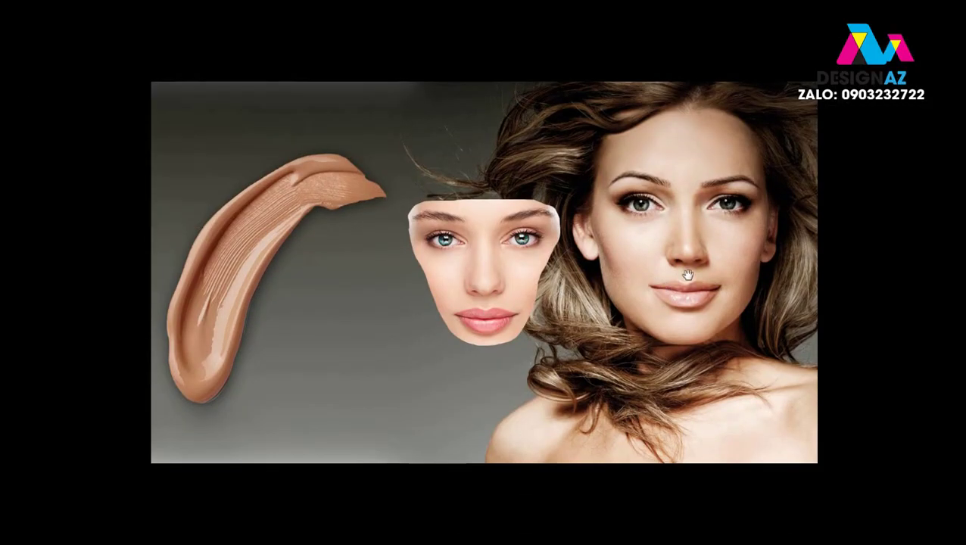
pyautogui.press('f')
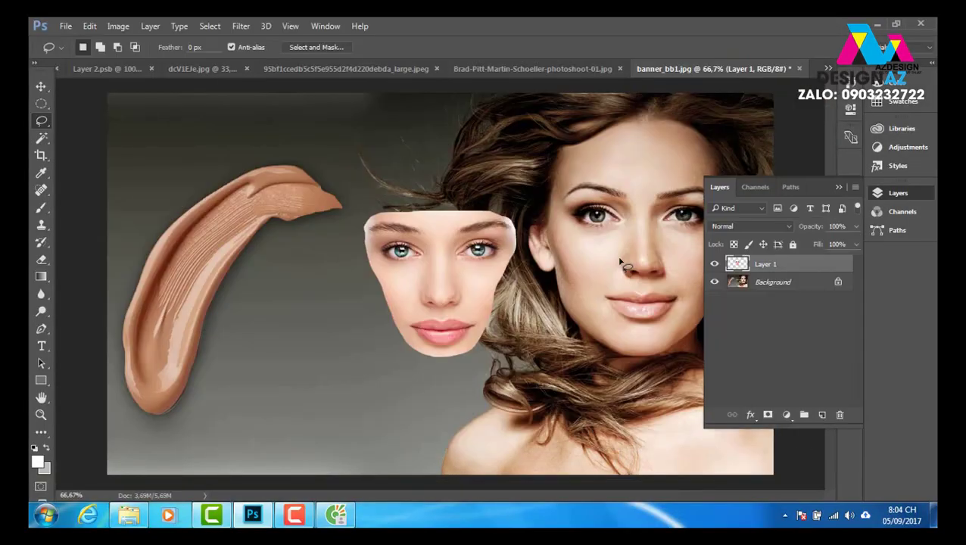
pyautogui.press('v')
pyautogui.moveTo(470, 282); pyautogui.dragTo(669, 248)
pyautogui.press('5')
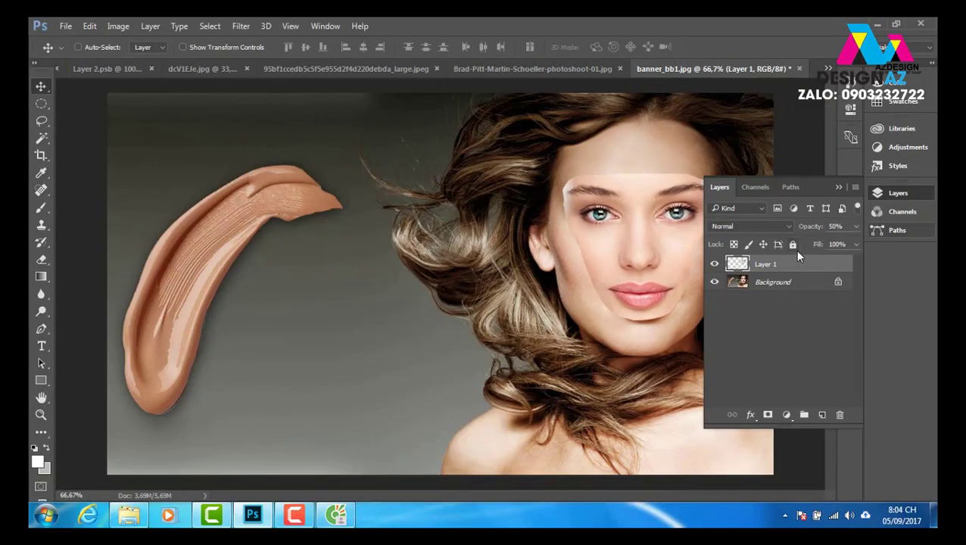
pyautogui.hotkey('ctrl', '+')
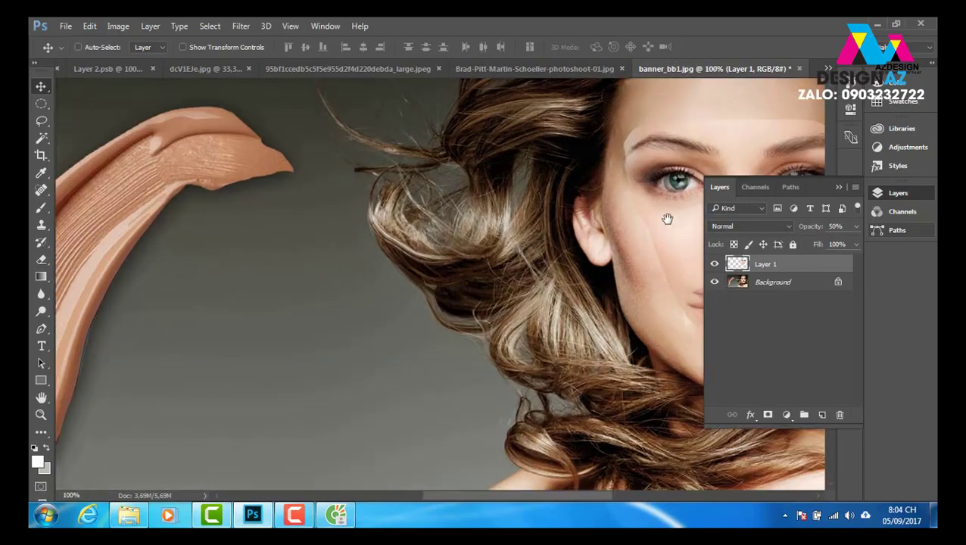
pyautogui.moveTo(666, 218); pyautogui.dragTo(384, 224)
pyautogui.moveTo(472, 218); pyautogui.dragTo(458, 214)
# - Free-transform the face patch larger and shift it up to match her features
pyautogui.hotkey('ctrl', 't')
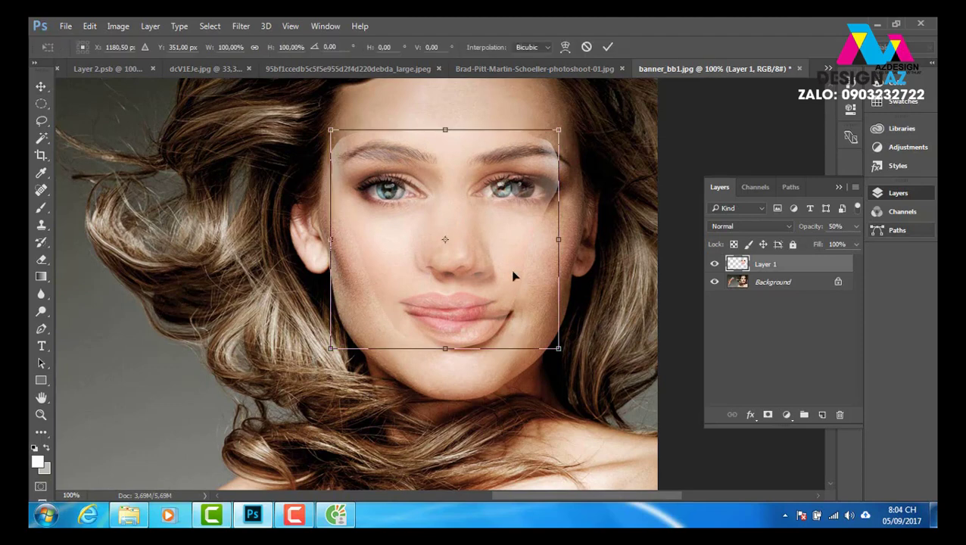
pyautogui.moveTo(564, 357); pyautogui.dragTo(597, 366)
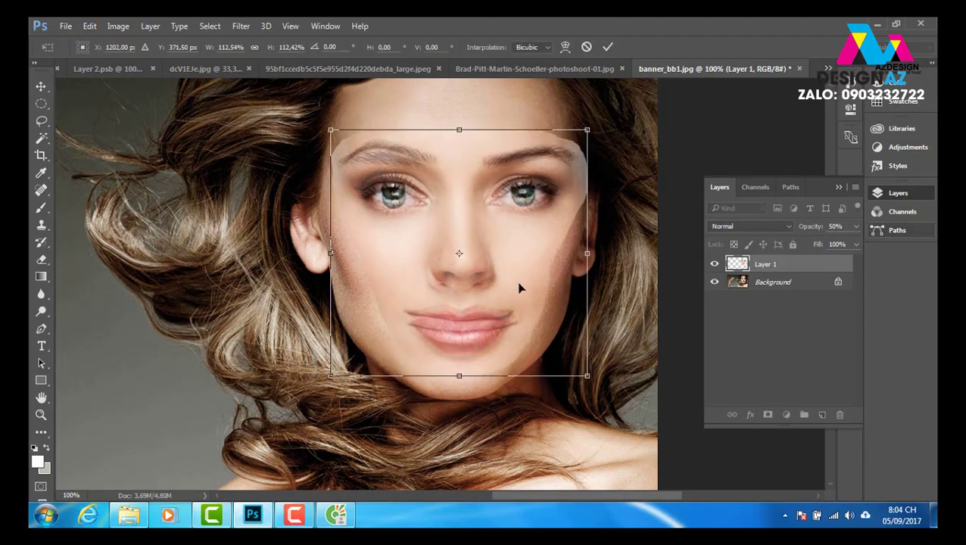
pyautogui.moveTo(519, 292); pyautogui.dragTo(521, 286)
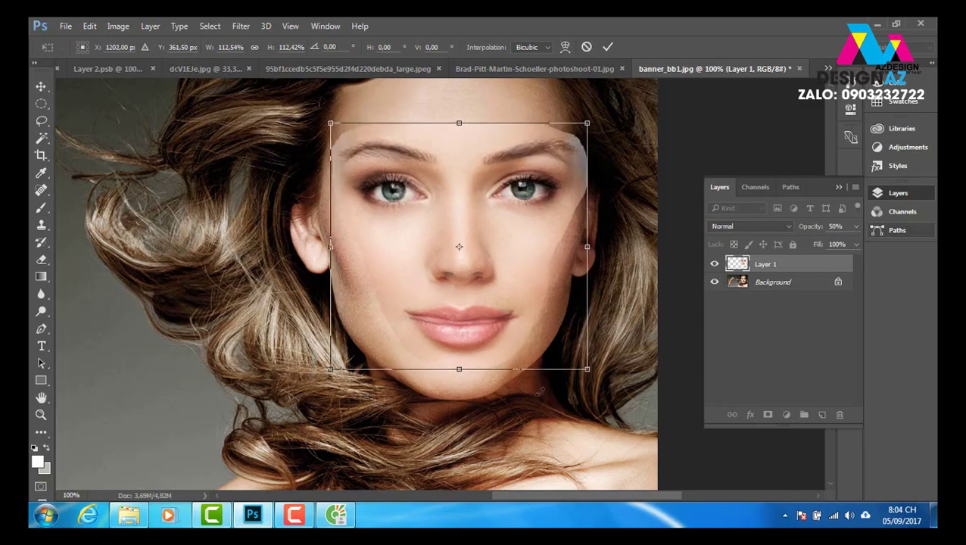
pyautogui.press('Return')
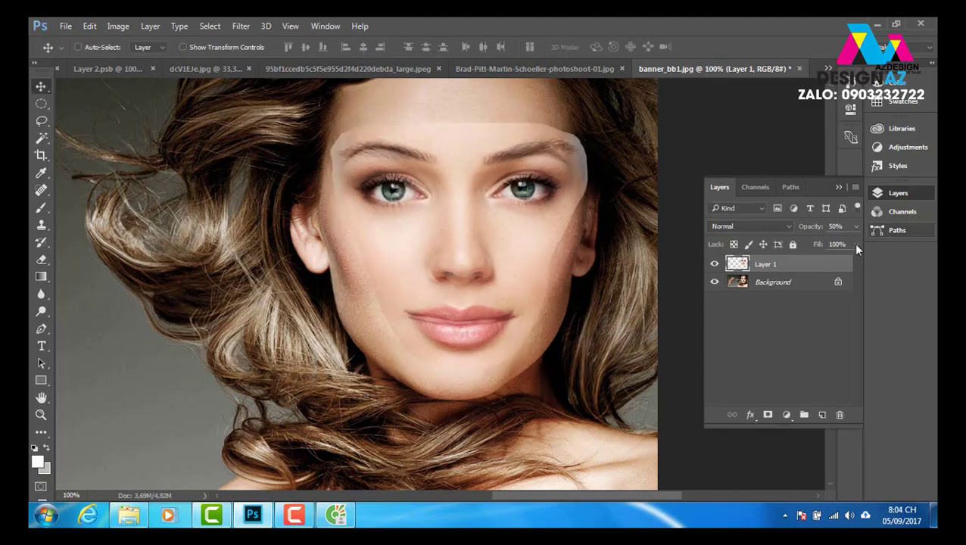
# - Restore Layer 1 to 100% opacity and narrow it to about 98% width
pyautogui.click(855, 227)
pyautogui.moveTo(823, 244); pyautogui.dragTo(894, 240)
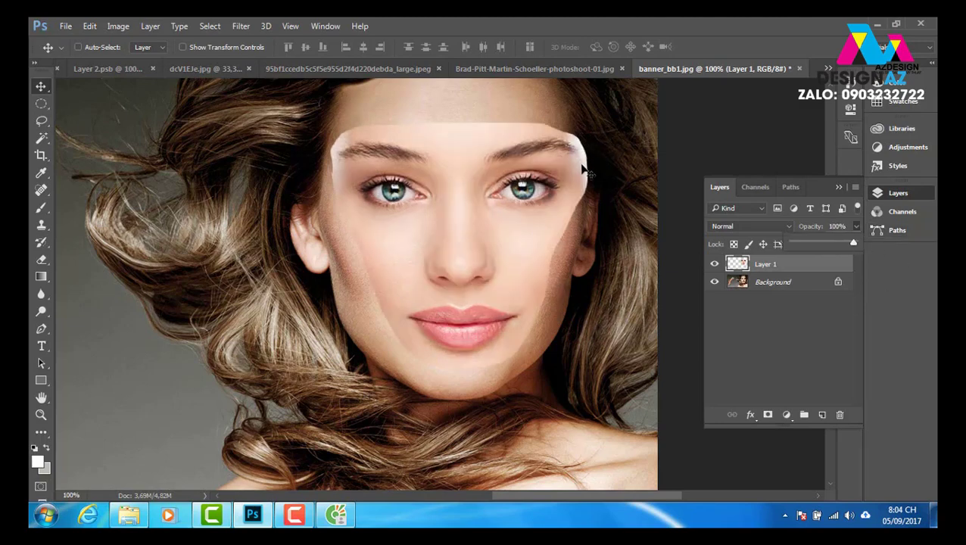
pyautogui.press('ctrl')
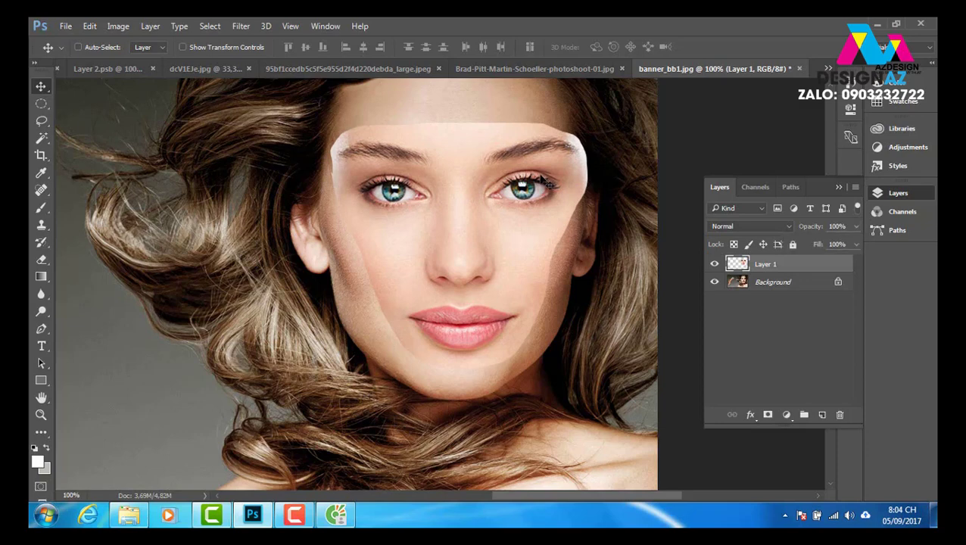
pyautogui.hotkey('ctrl', 't')
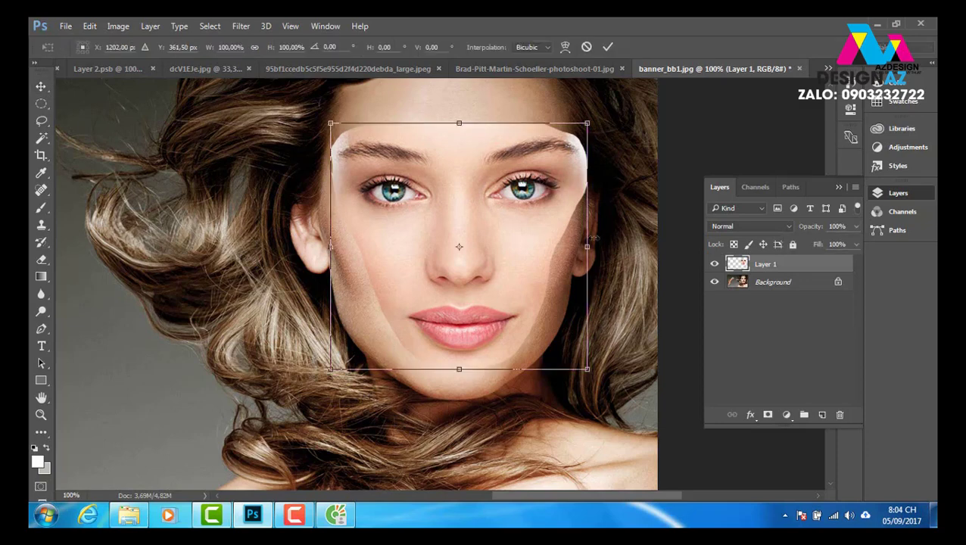
pyautogui.moveTo(587, 245); pyautogui.dragTo(585, 246)
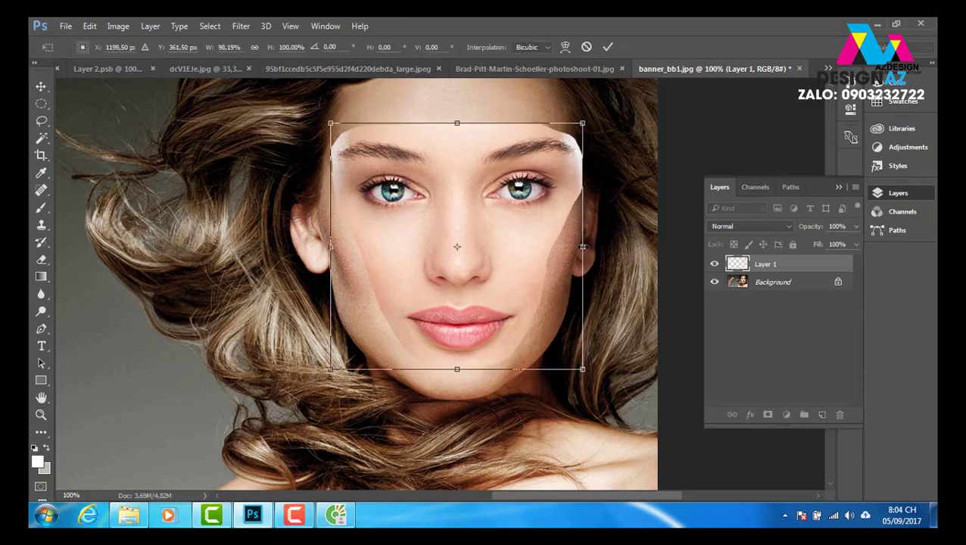
pyautogui.press('Return')
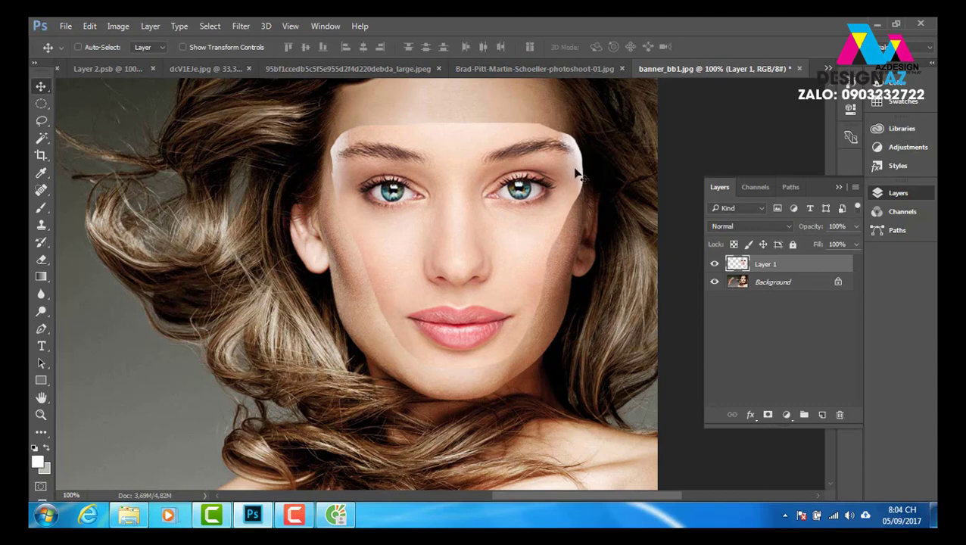
# - Load Layer 1's face outline as a selection and contract it slightly
pyautogui.keyDown('ctrl'); pyautogui.click(737, 265); pyautogui.keyUp('ctrl')
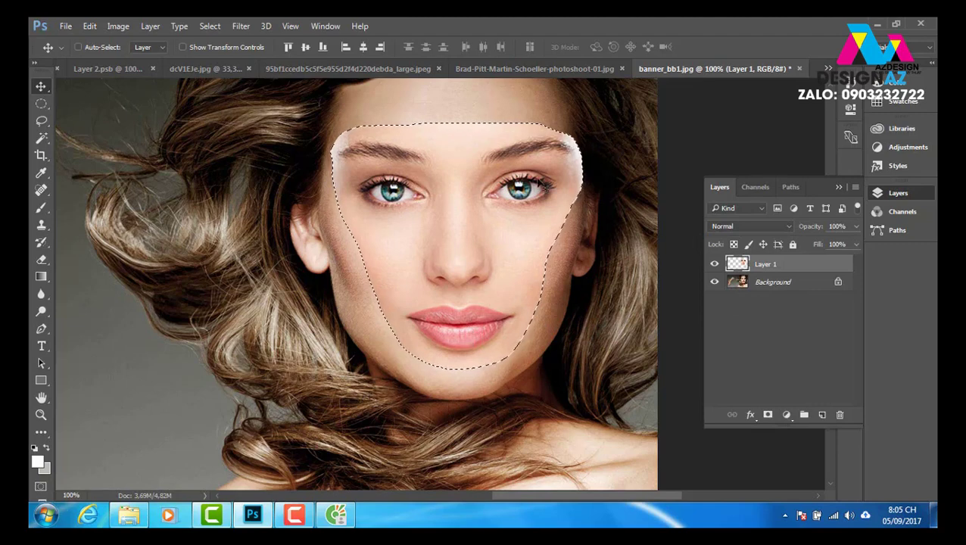
pyautogui.press('m')
pyautogui.click(210, 26)
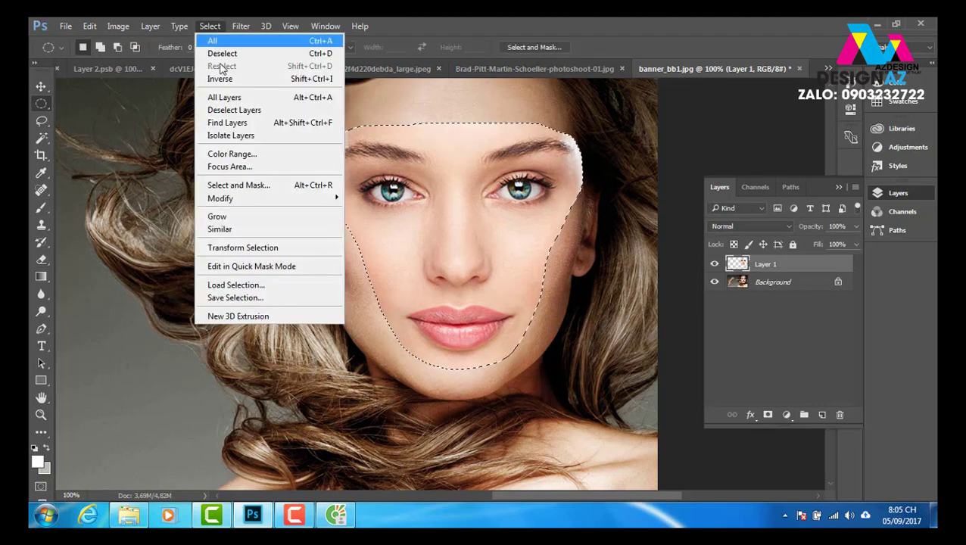
pyautogui.moveTo(220, 199)
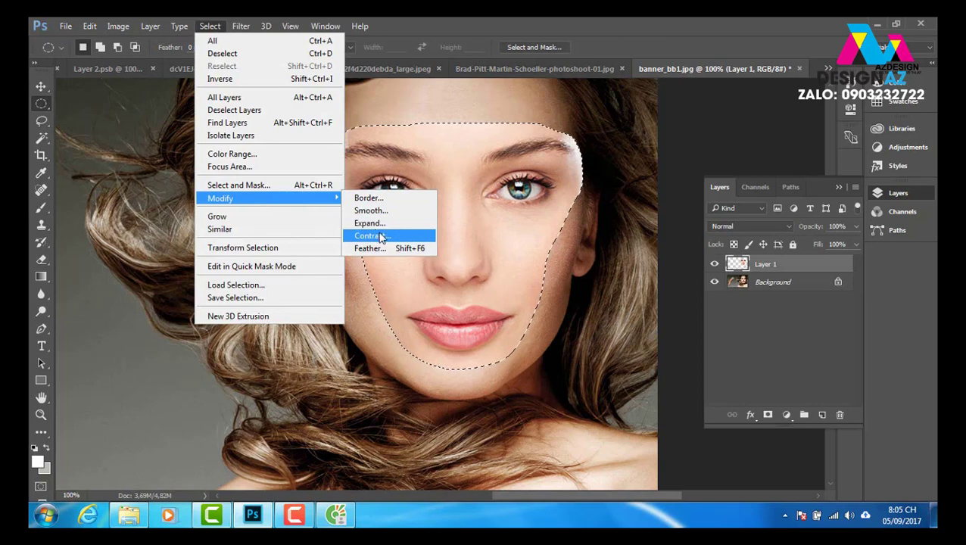
pyautogui.click(379, 237)
pyautogui.click(551, 183)
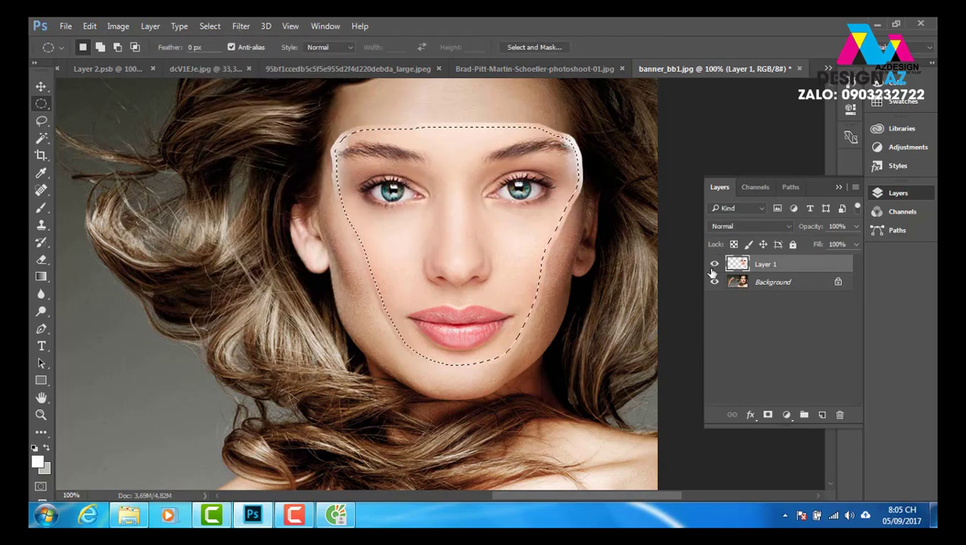
# - Convert Background to Layer 0, delete its original face, then select both layers
pyautogui.doubleClick(787, 281)
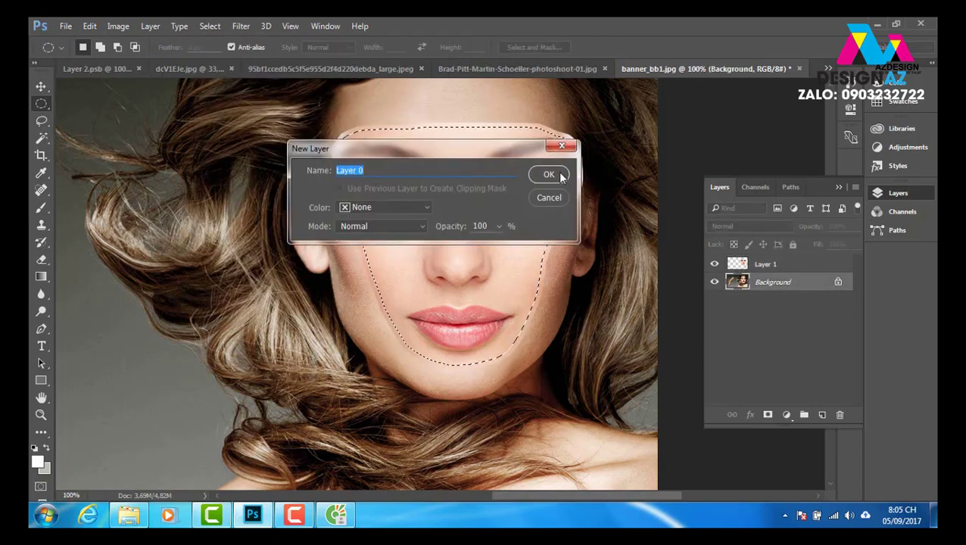
pyautogui.click(559, 175)
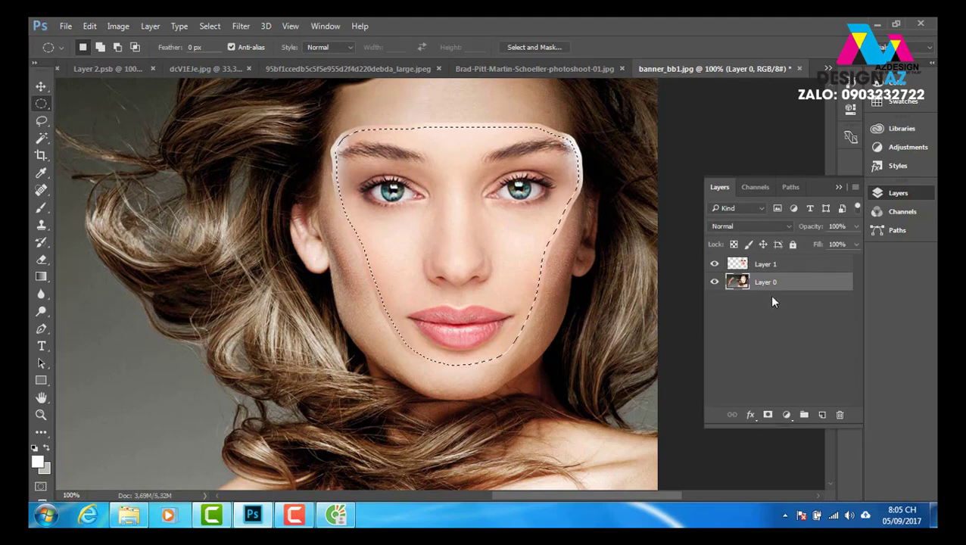
pyautogui.click(713, 263)
pyautogui.press('Delete')
pyautogui.press('v')
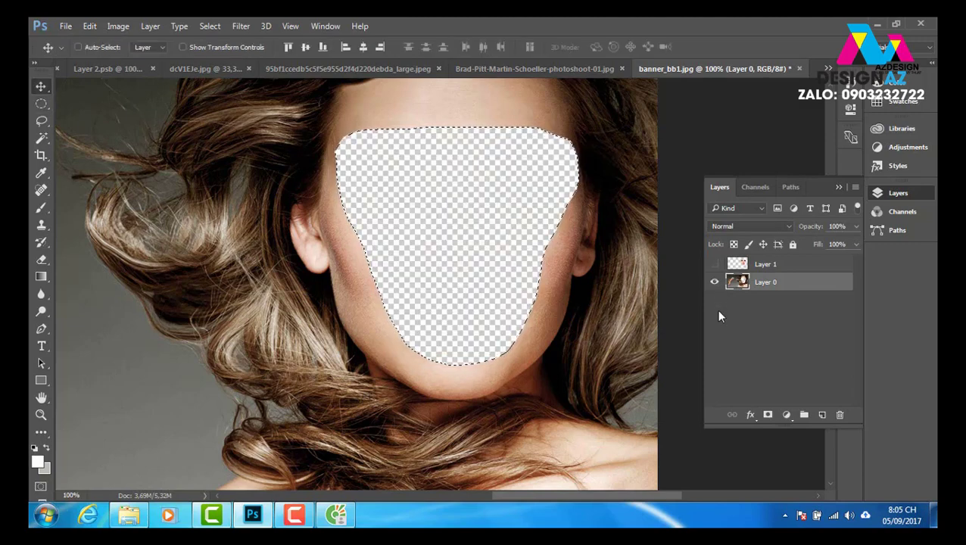
pyautogui.click(713, 263)
pyautogui.hotkey('ctrl', 'd')
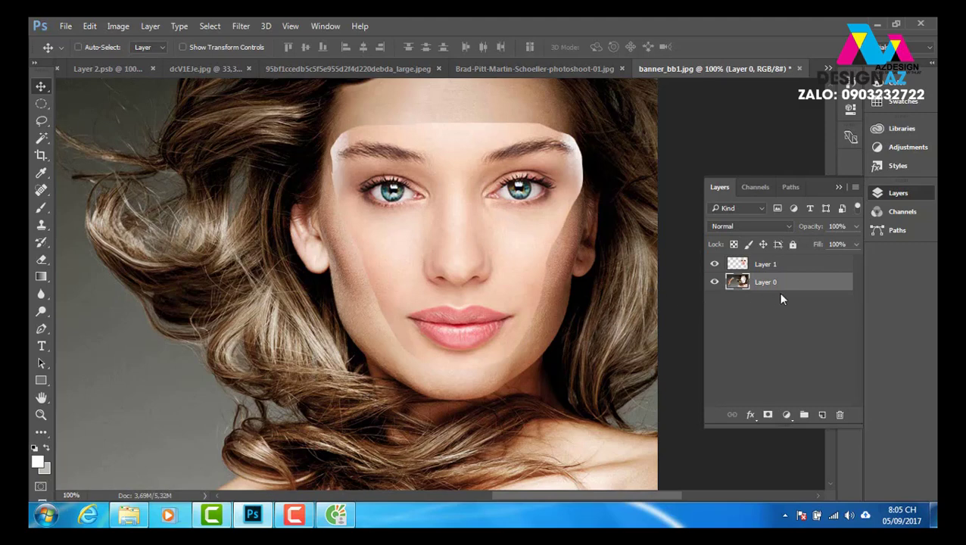
pyautogui.keyDown('shift'); pyautogui.click(790, 264); pyautogui.keyUp('shift')
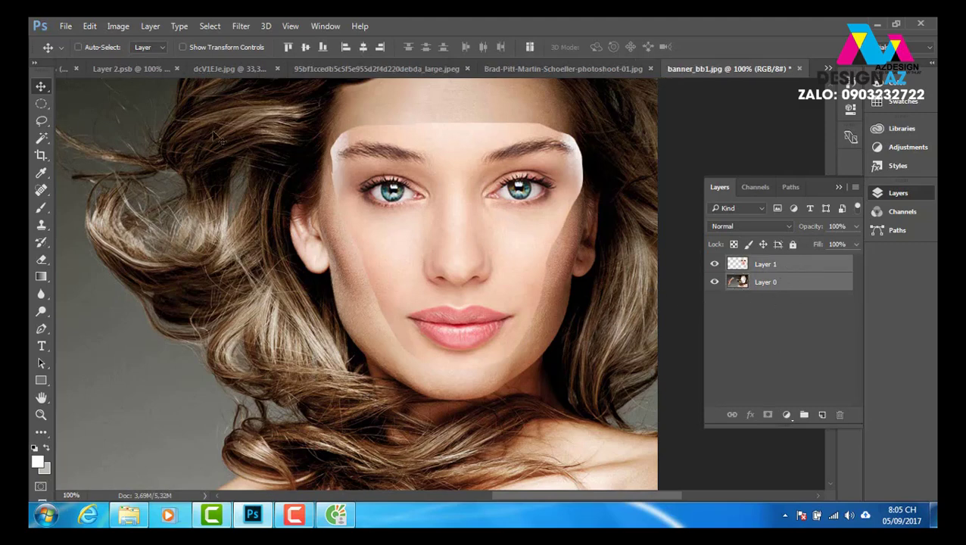
# - Auto-Blend the layers as Panorama with Seamless Tones and Colors, then zoom out
pyautogui.click(89, 25)
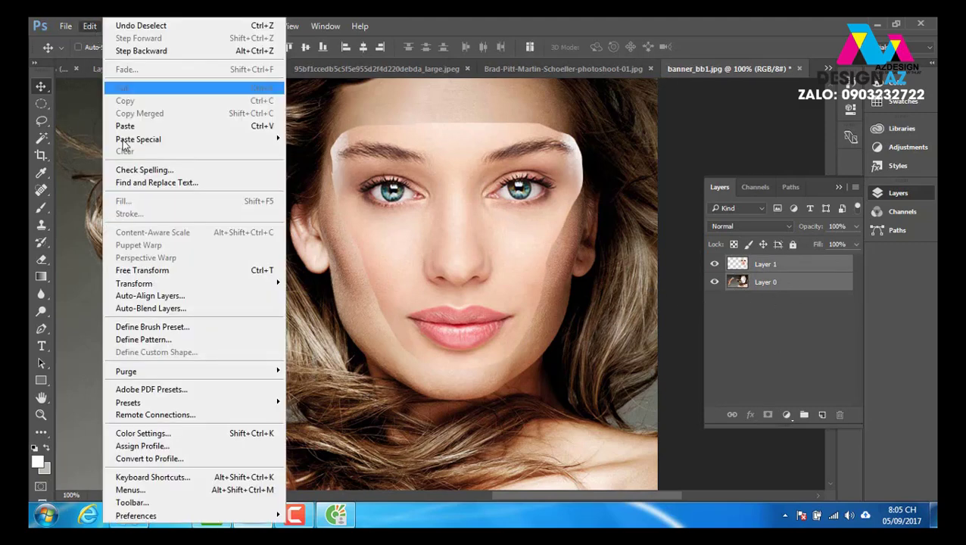
pyautogui.click(148, 307)
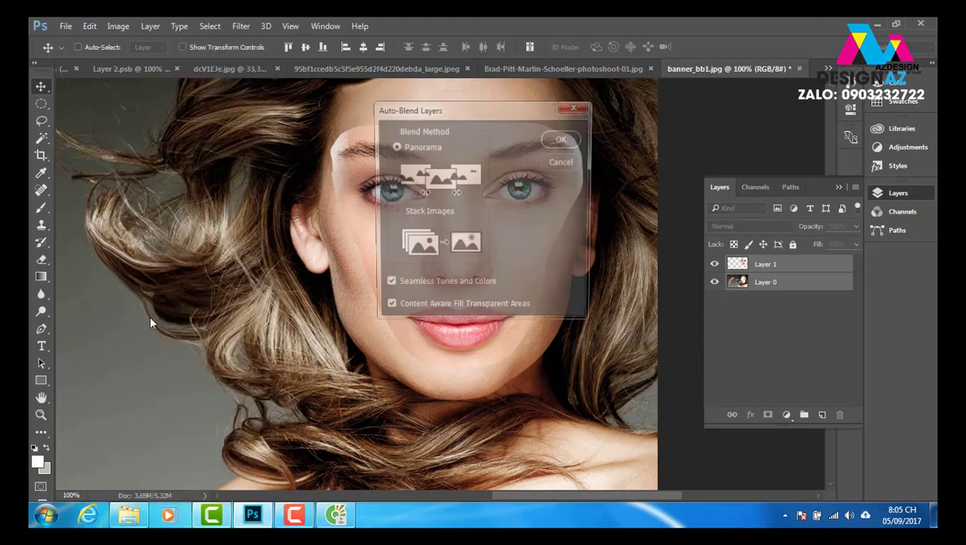
pyautogui.click(564, 140)
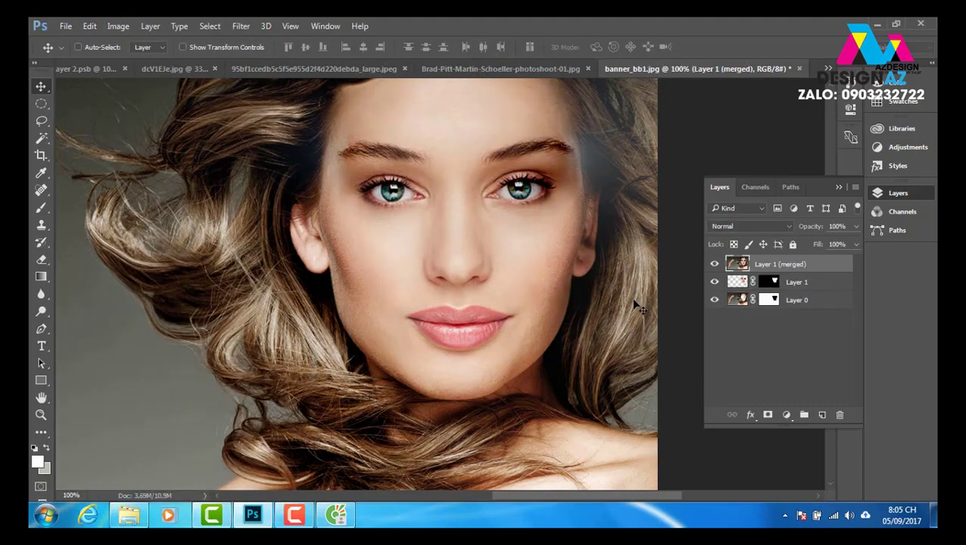
pyautogui.hotkey('ctrl', '-')
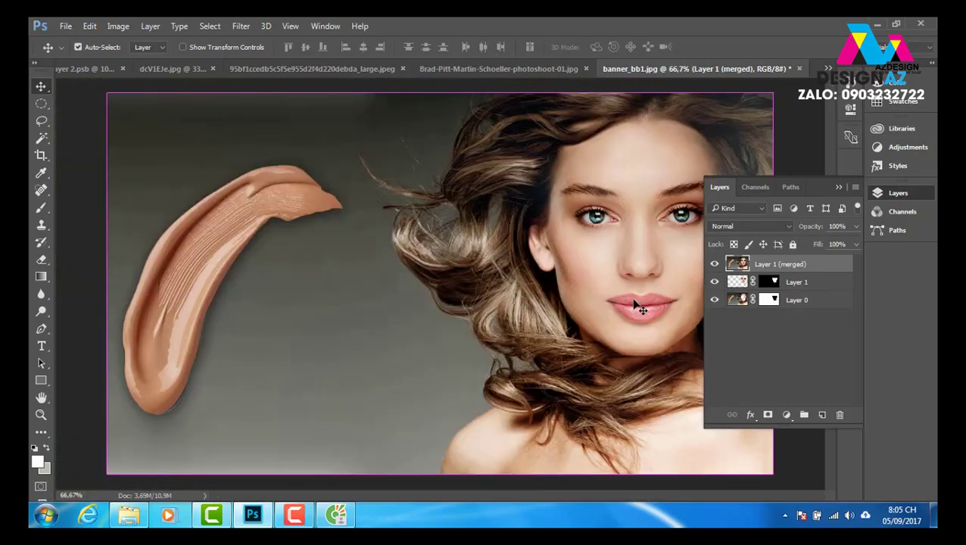
pyautogui.hotkey('ctrl', '-')
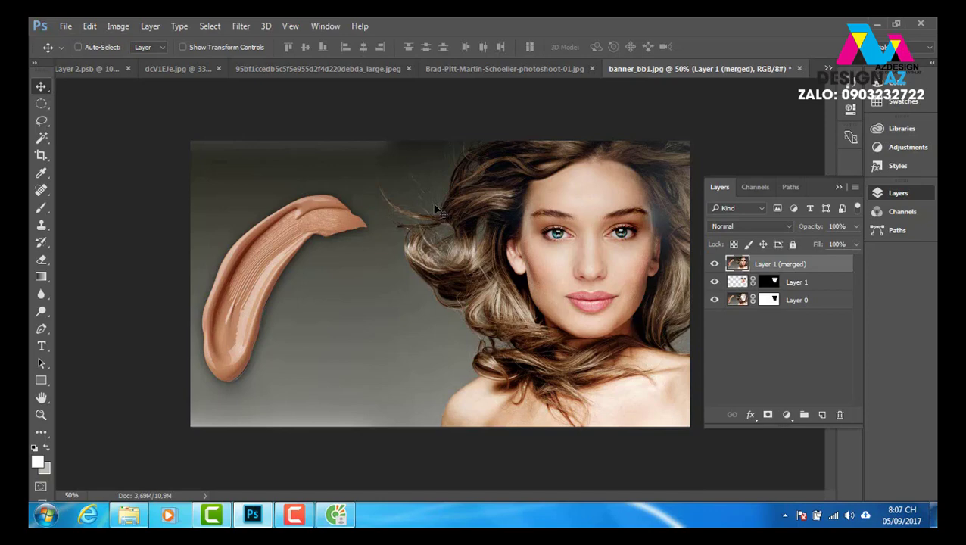
# - Bring up the Brad-Pitt-Martin-Schoeller-photoshoot-01.jpg document with the man's face-swap result
pyautogui.click(554, 66)
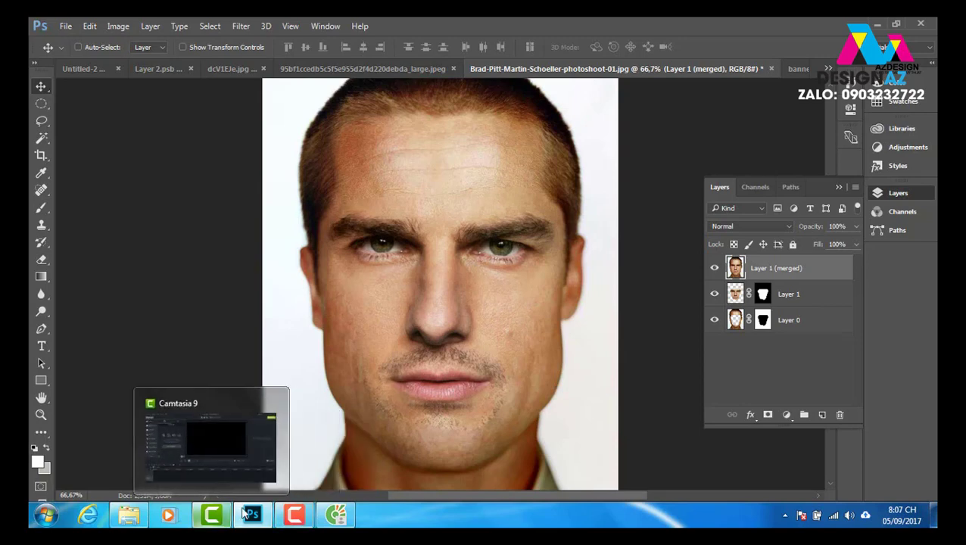
pyautogui.click(297, 517)
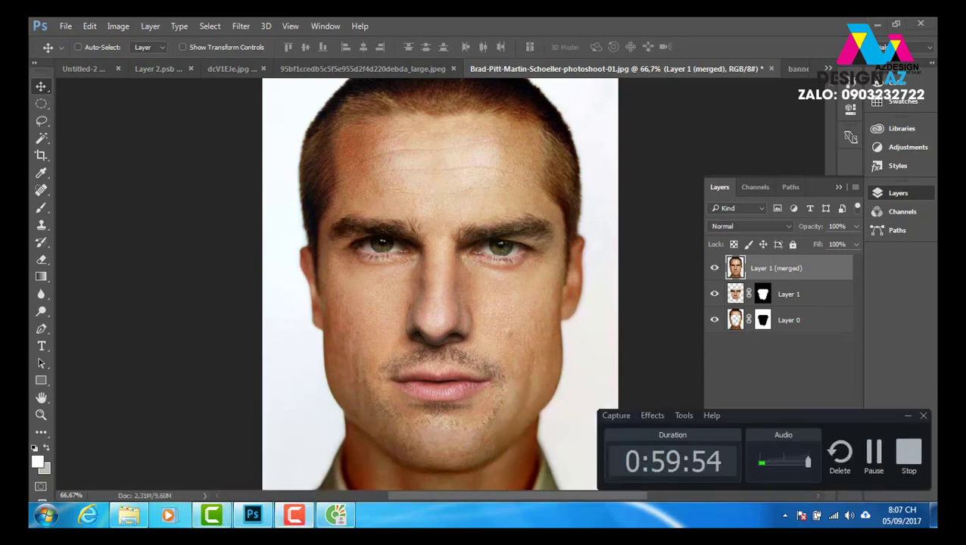